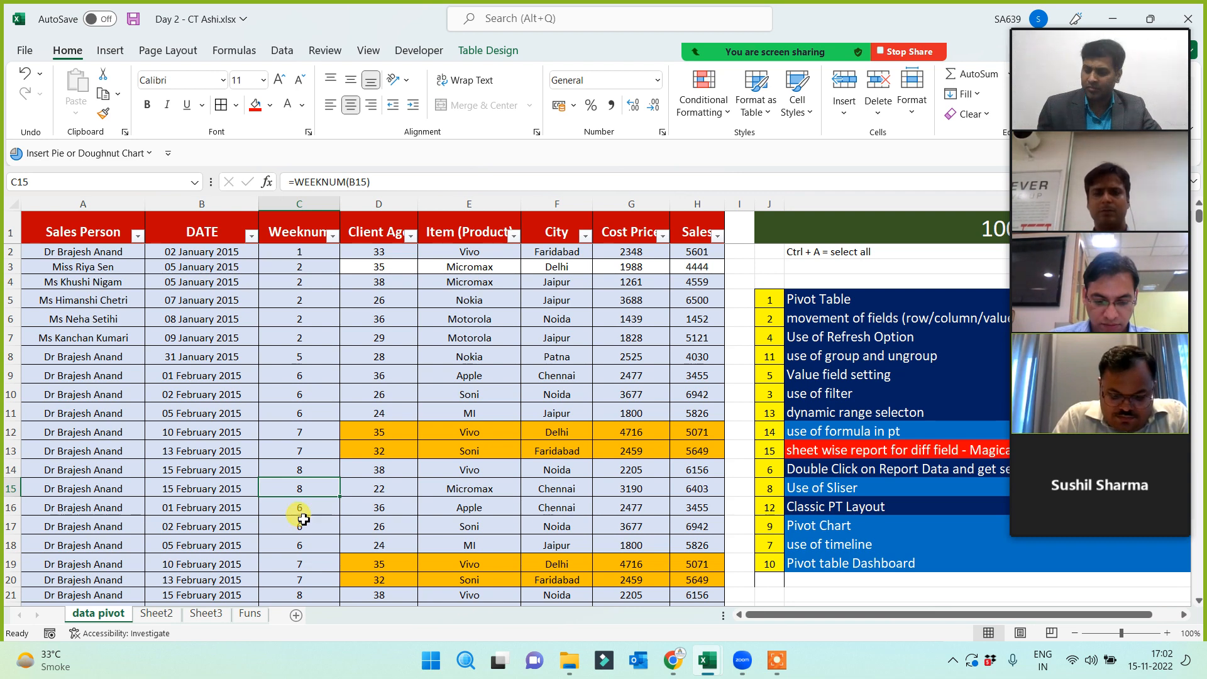
# Save the workbook and create a copy of the data pivot sheet in a new book
pyautogui.hotkey('ctrl', 's')
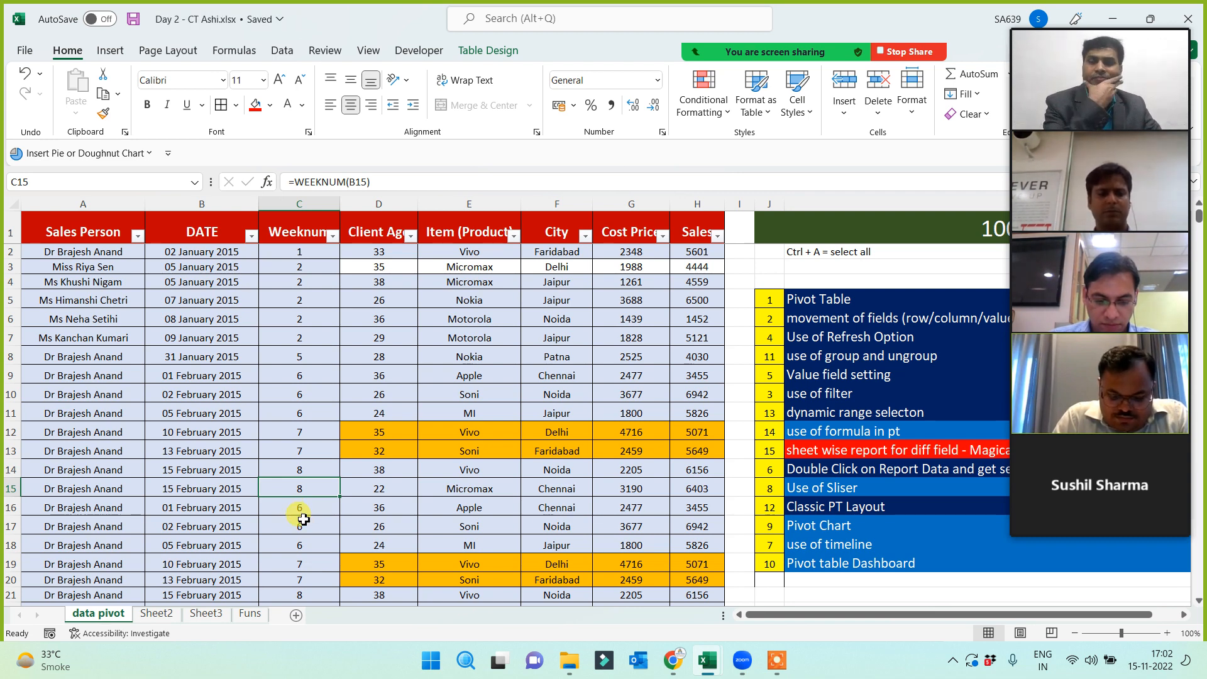
pyautogui.rightClick(98, 613)
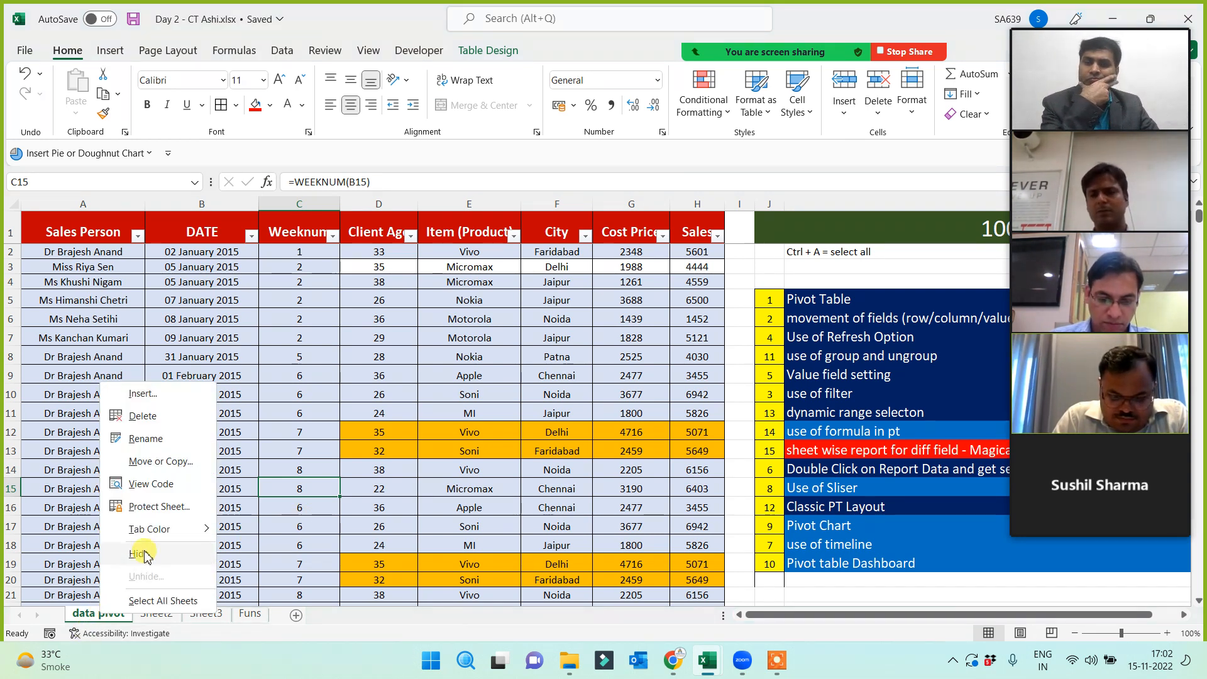
pyautogui.press('Escape')
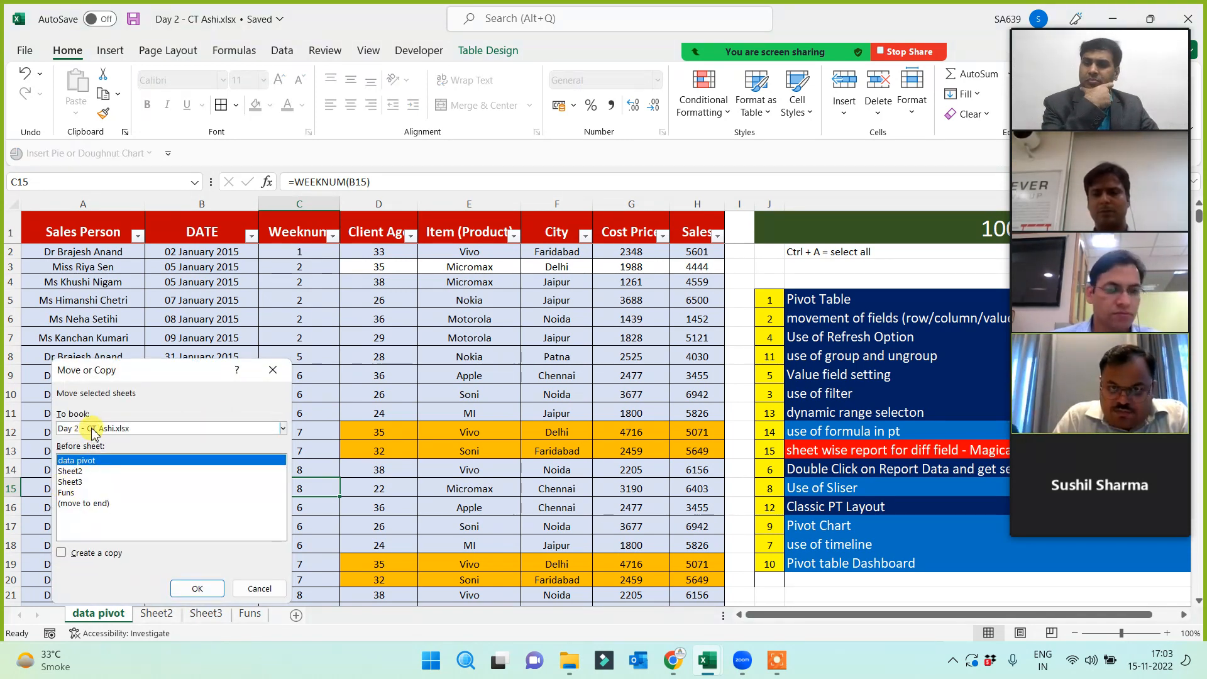
pyautogui.click(61, 553)
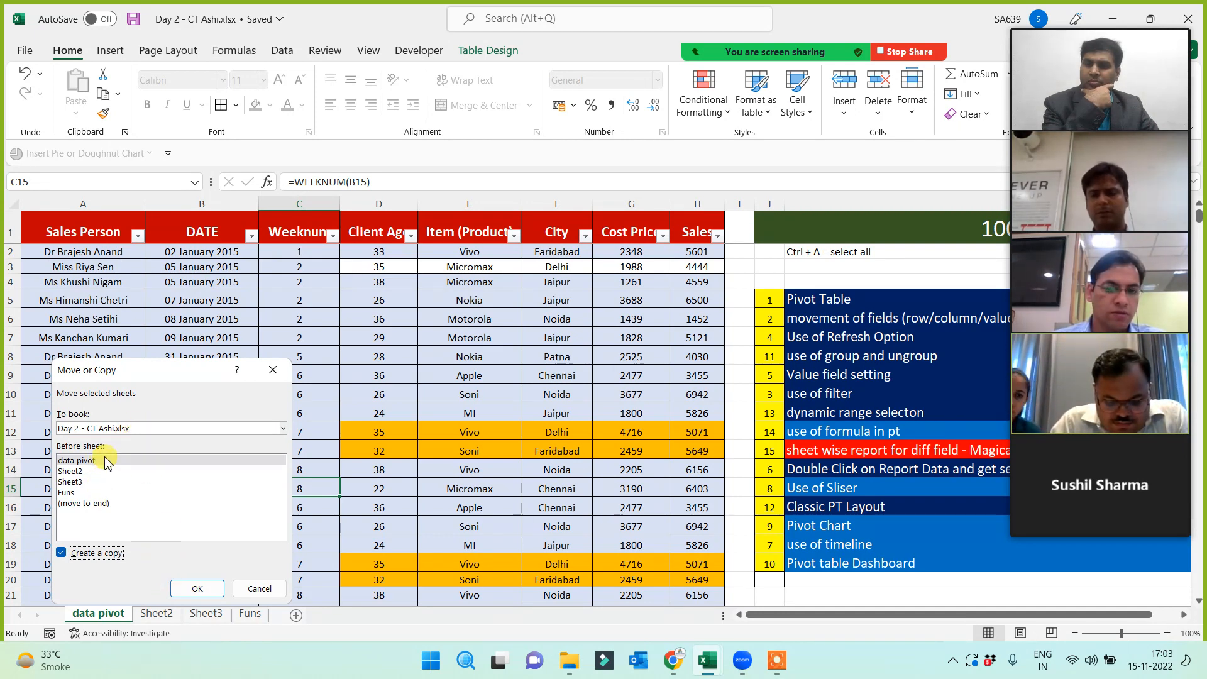
pyautogui.click(116, 429)
pyautogui.click(106, 445)
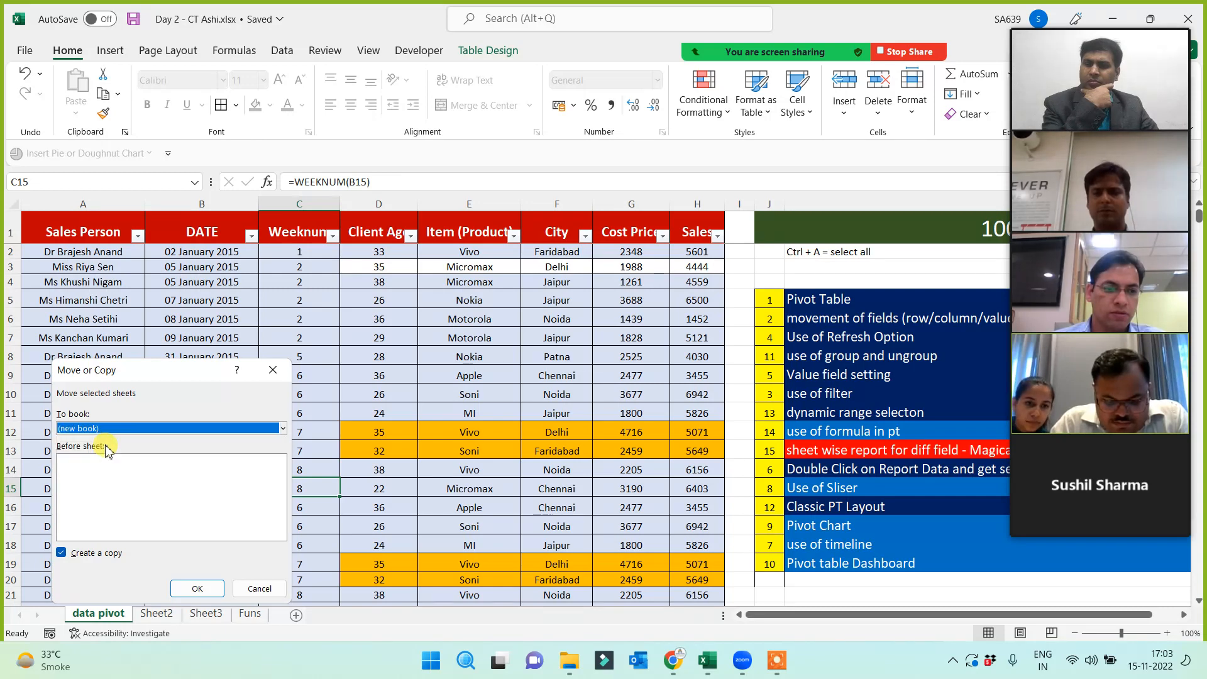
pyautogui.click(200, 588)
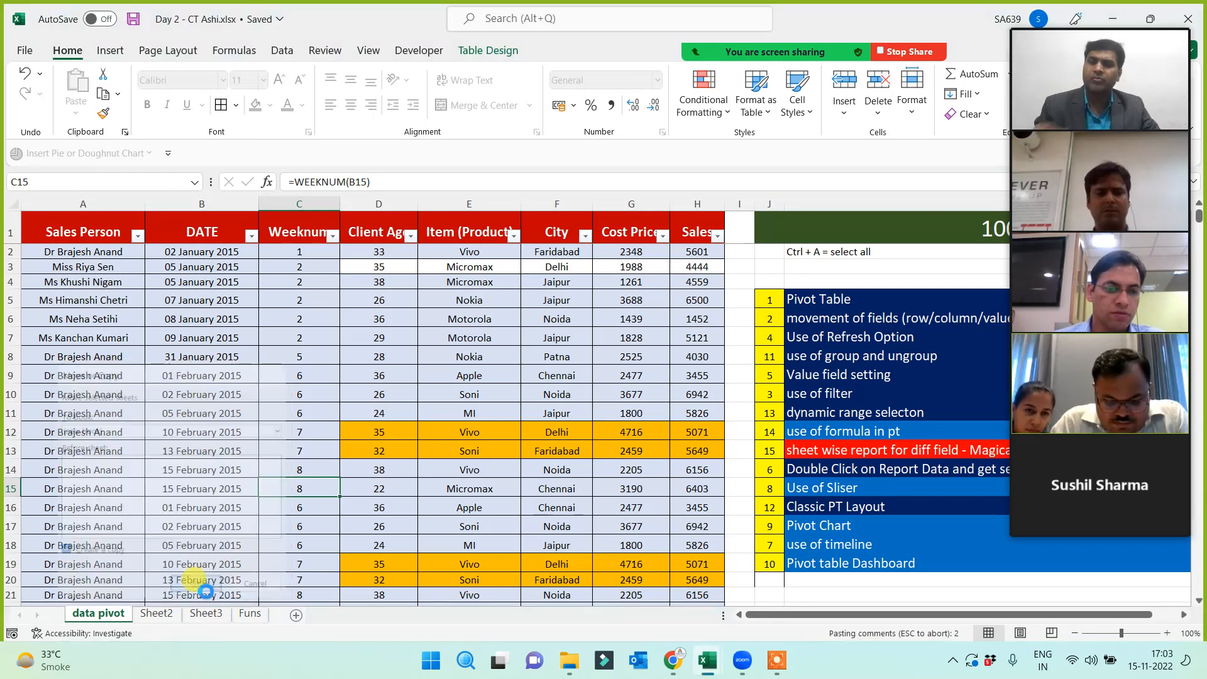
# Save the new workbook as "PT - Day 2 Ashi" in the Class Work Data folder
pyautogui.click(25, 50)
pyautogui.click(63, 258)
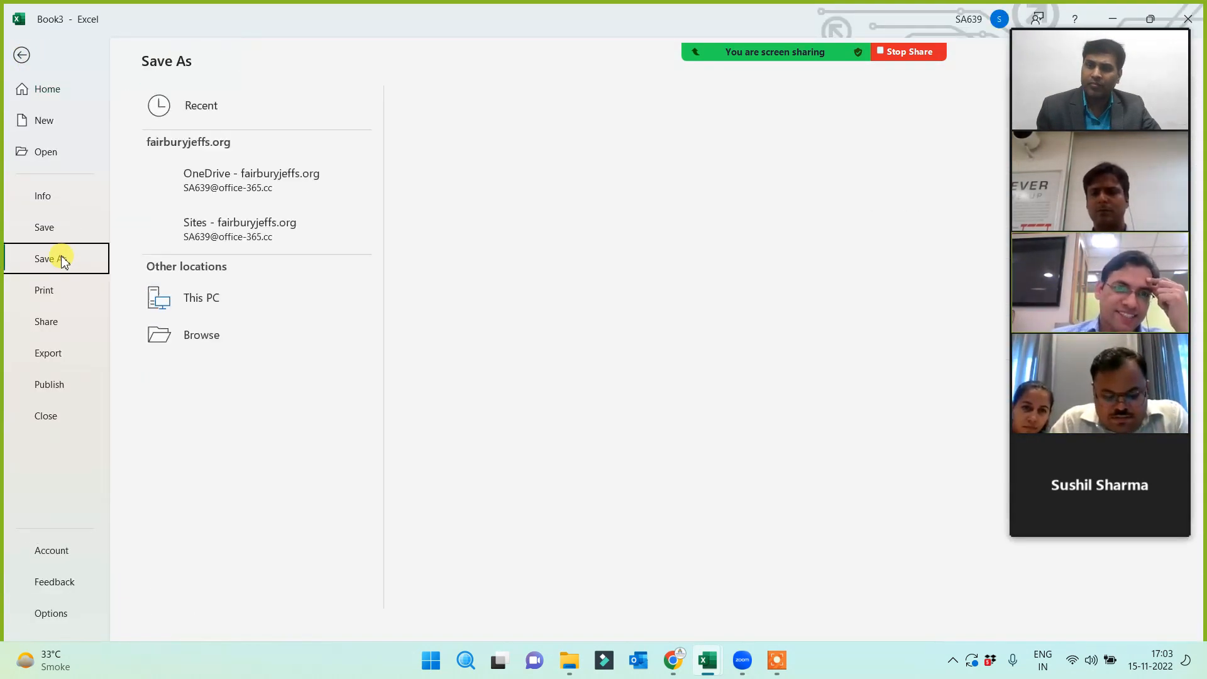
pyautogui.click(202, 372)
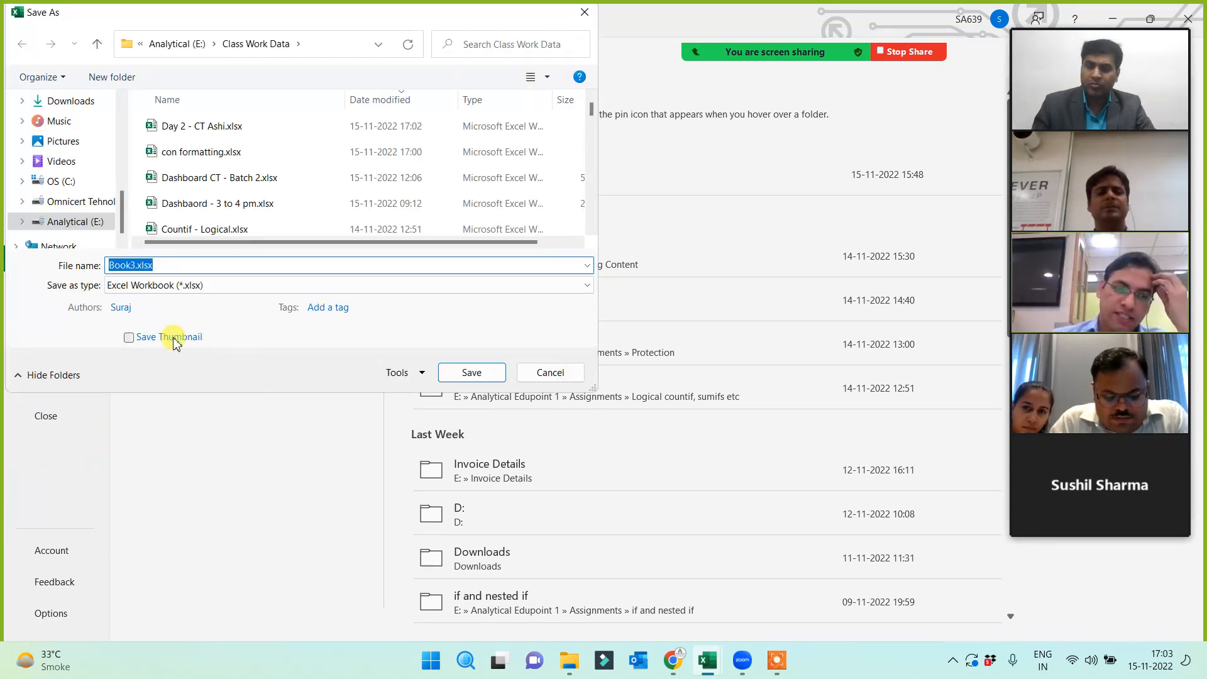
pyautogui.write('PT - ')
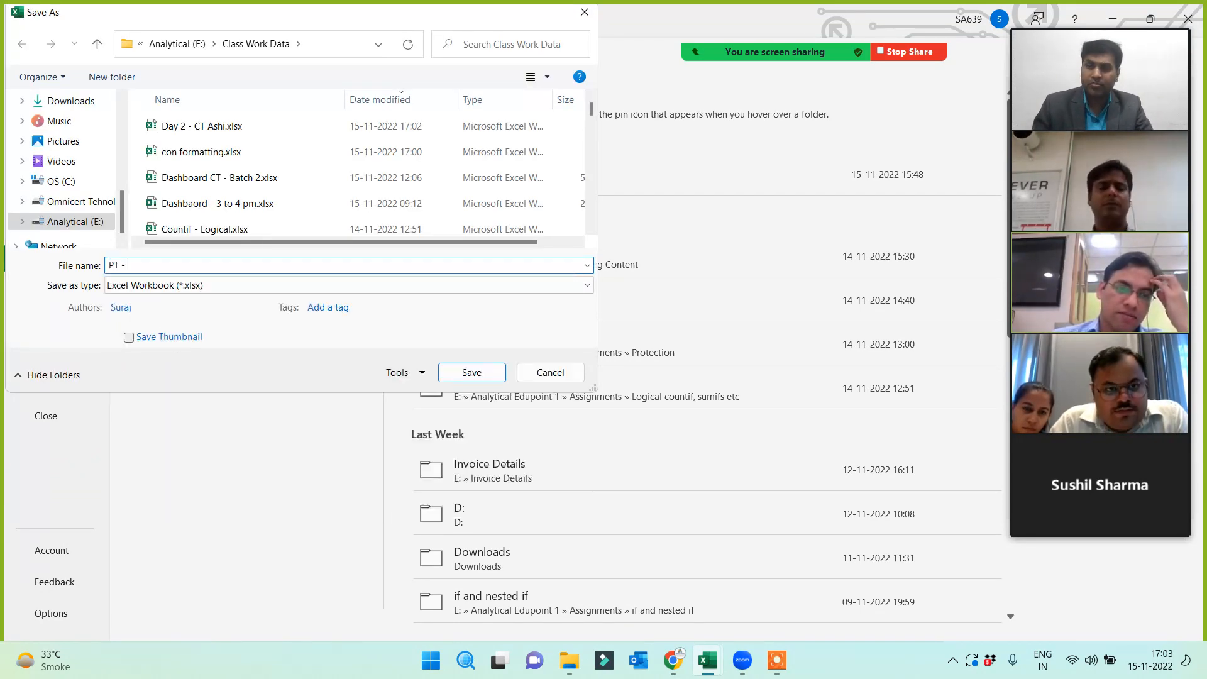
pyautogui.write('Day 2 Ashi')
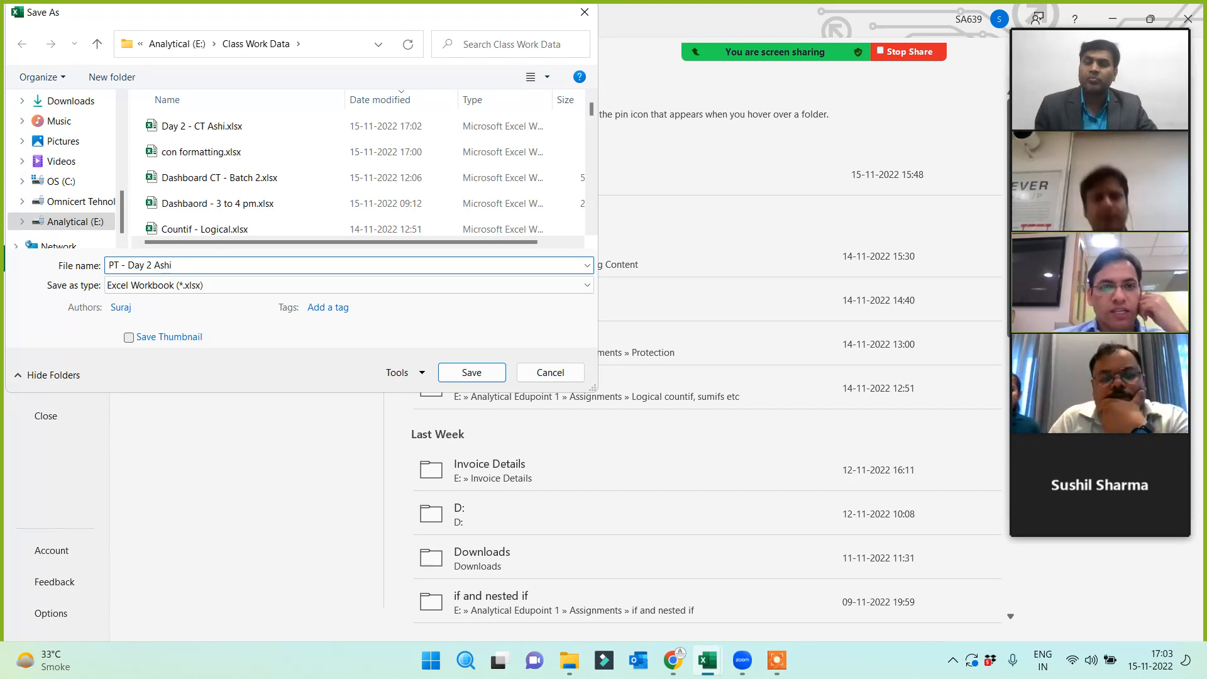
pyautogui.click(473, 373)
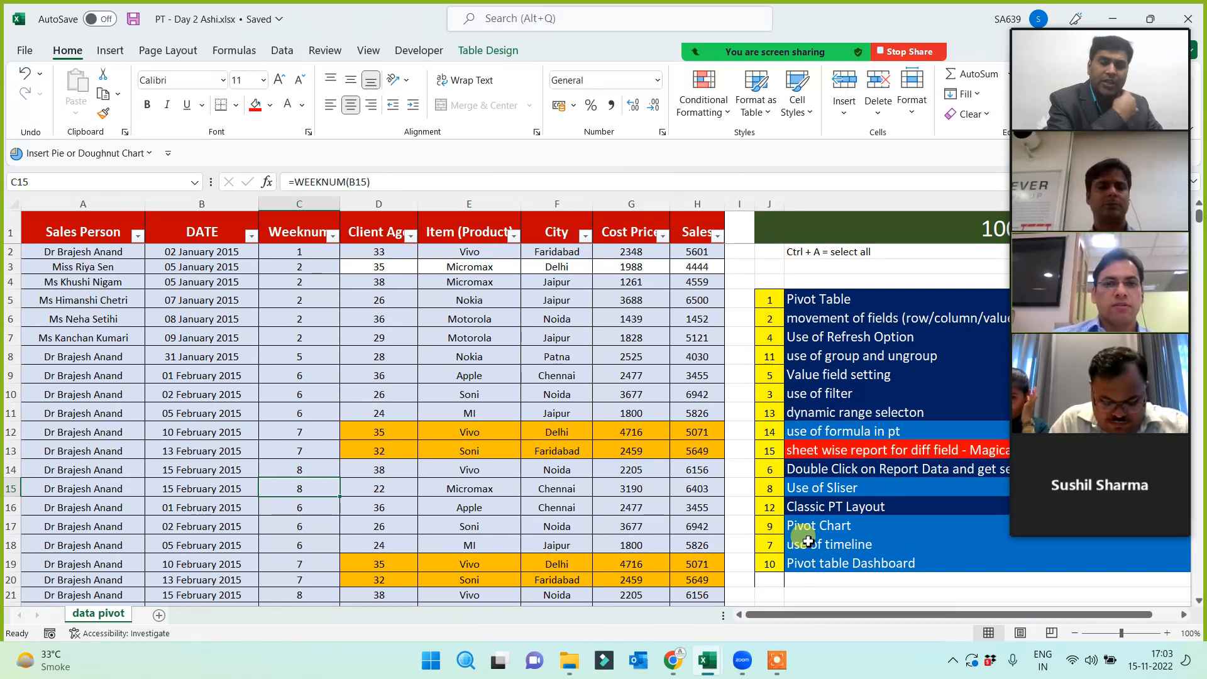
pyautogui.moveTo(1109, 410)
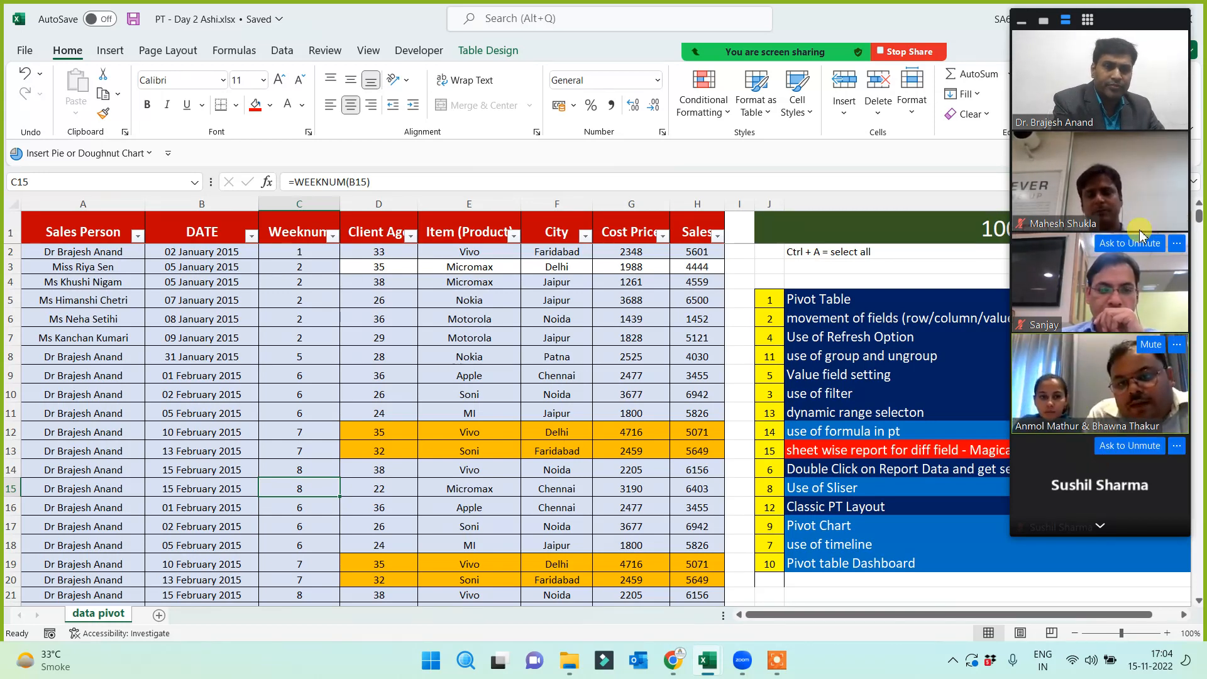
pyautogui.click(1104, 526)
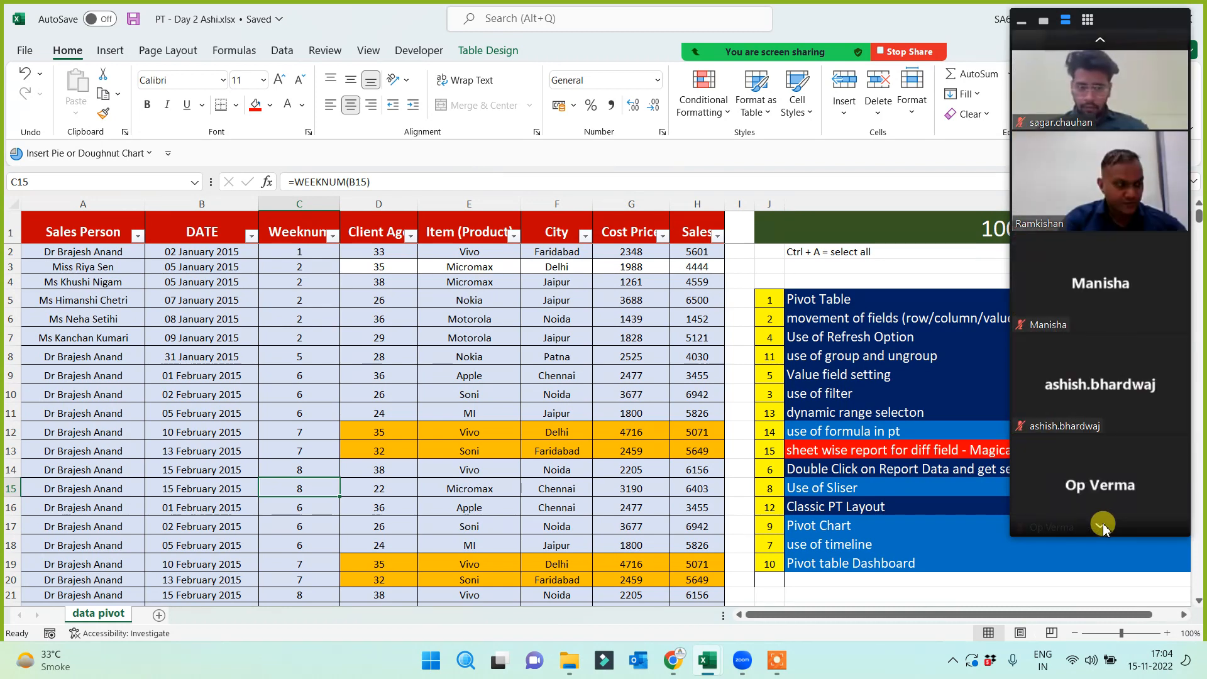
pyautogui.click(1105, 526)
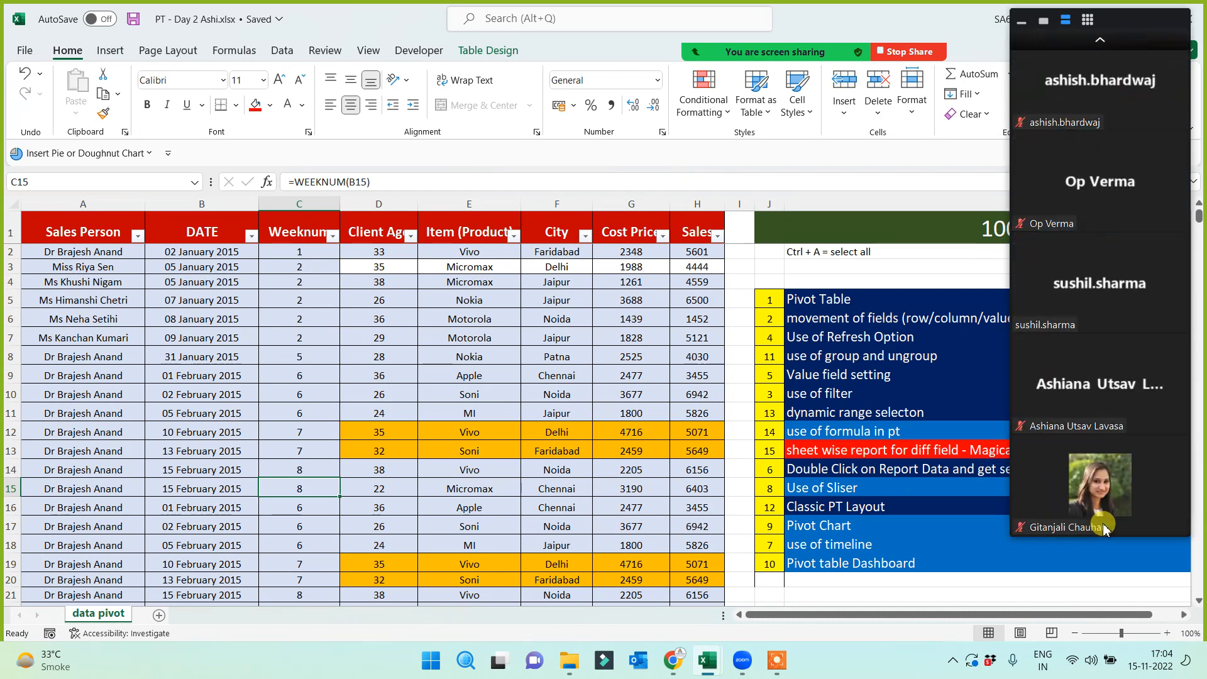
pyautogui.click(1101, 41)
pyautogui.click(1105, 42)
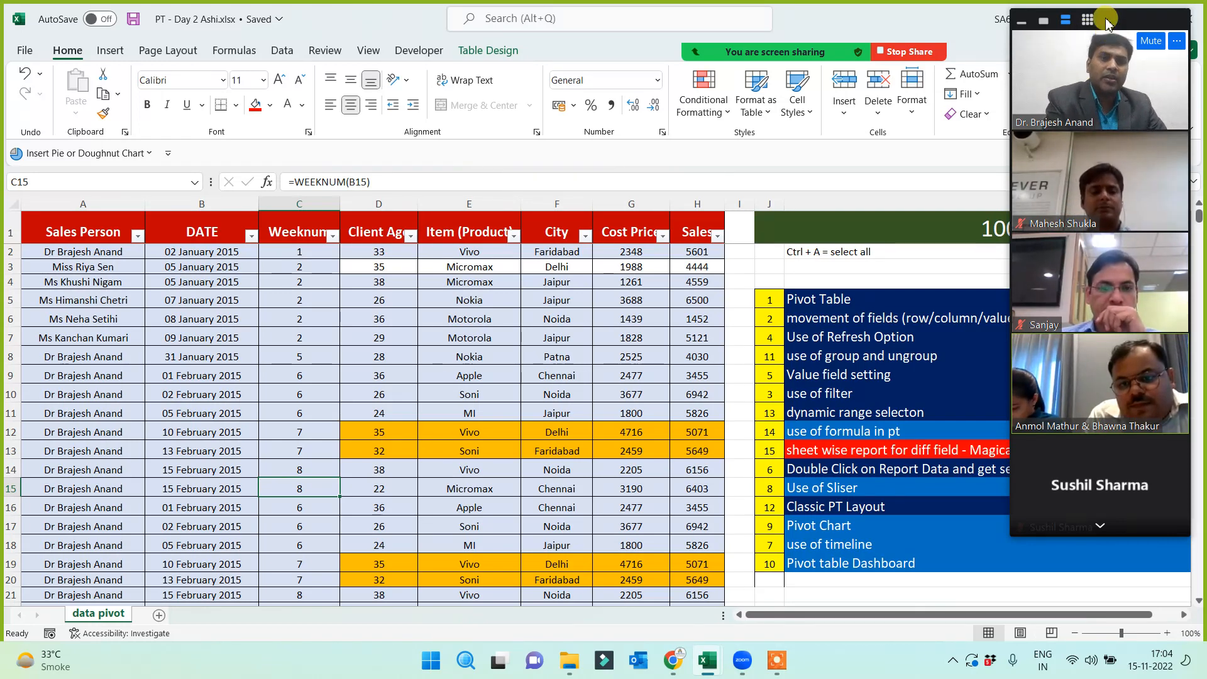
pyautogui.moveTo(1107, 22); pyautogui.dragTo(1141, 17)
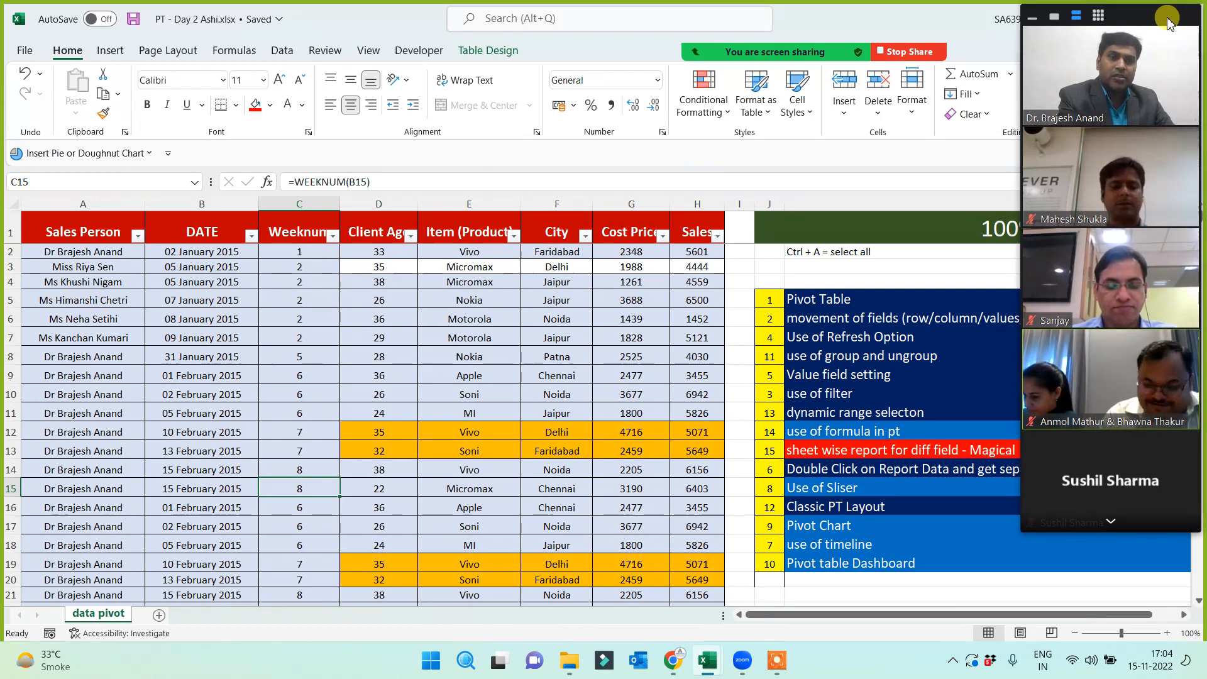
# Select the whole sales table with its headers and insert a PivotTable from it on a new worksheet
pyautogui.click(488, 340)
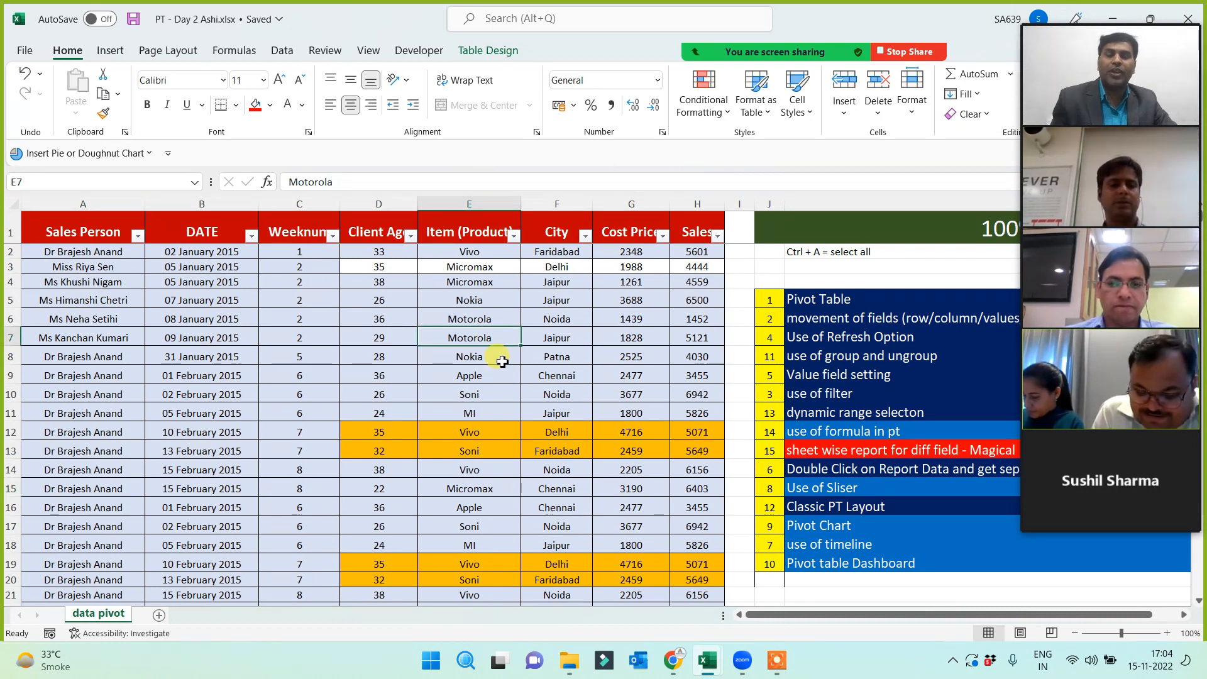
pyautogui.hotkey('ctrl', 'a')
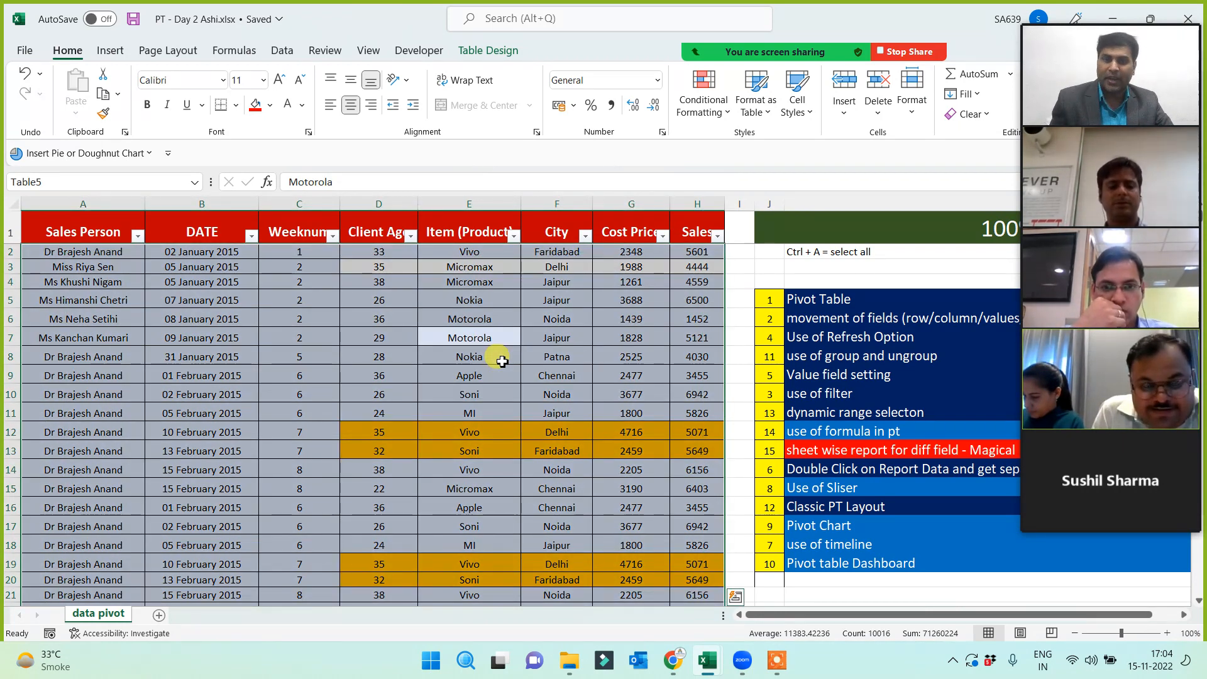
pyautogui.hotkey('ctrl', 'a')
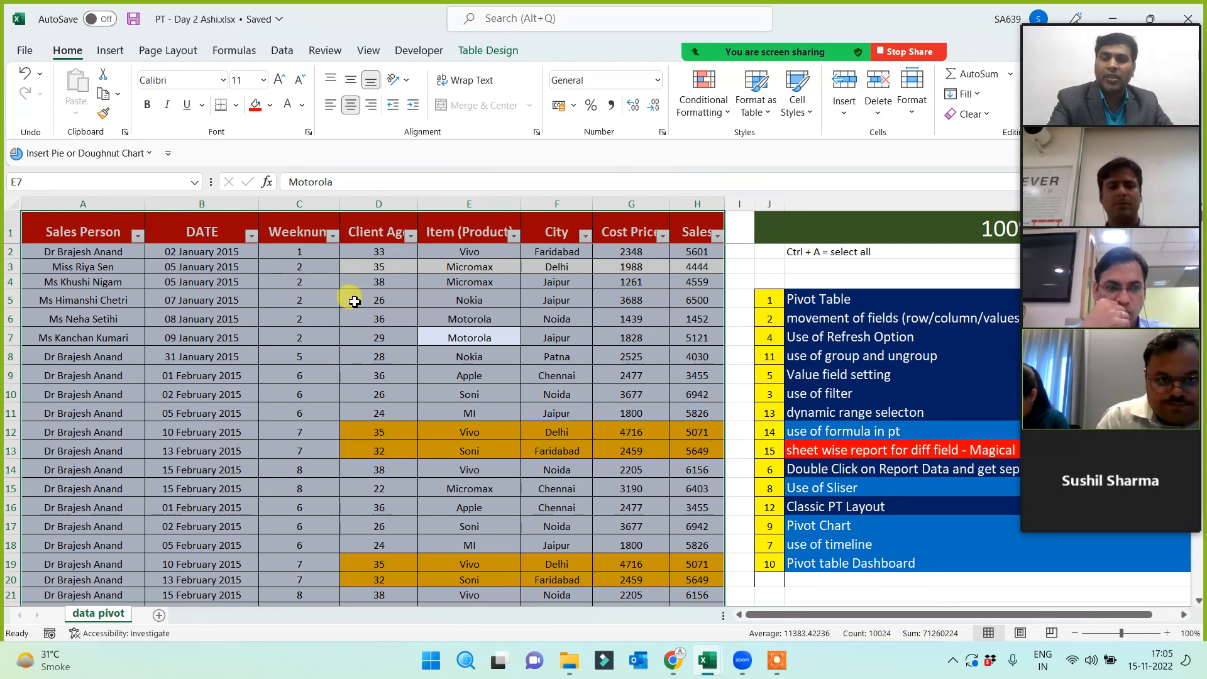
pyautogui.moveTo(1123, 95)
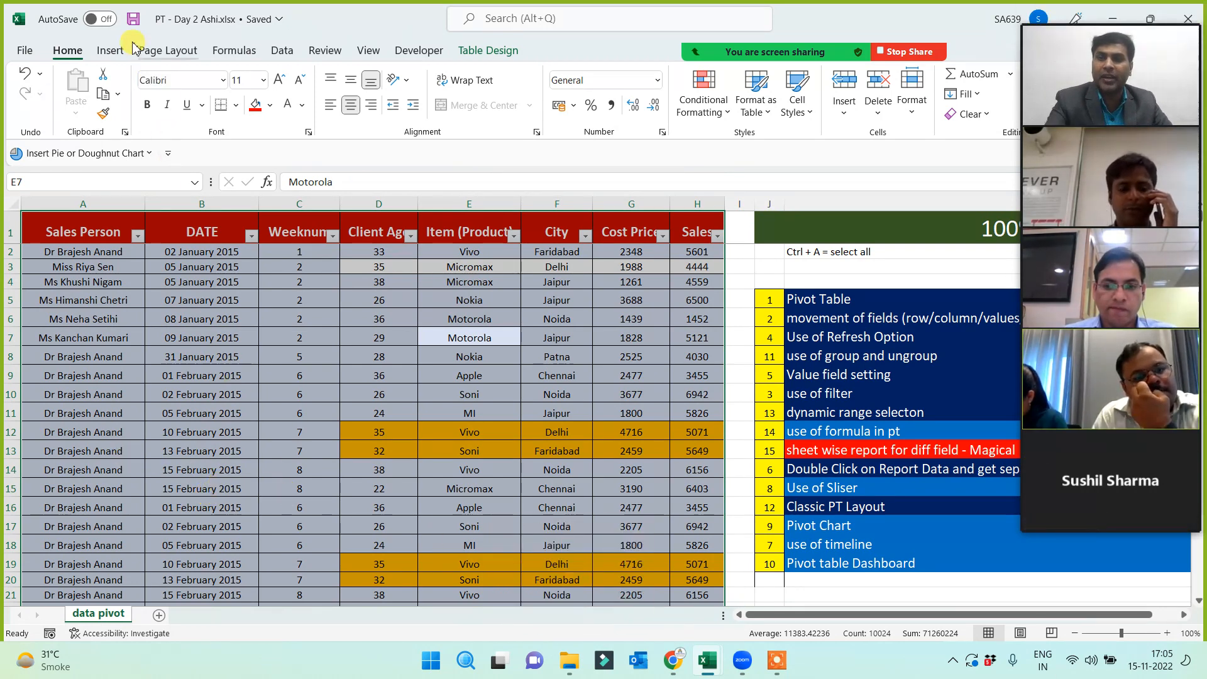
pyautogui.click(108, 50)
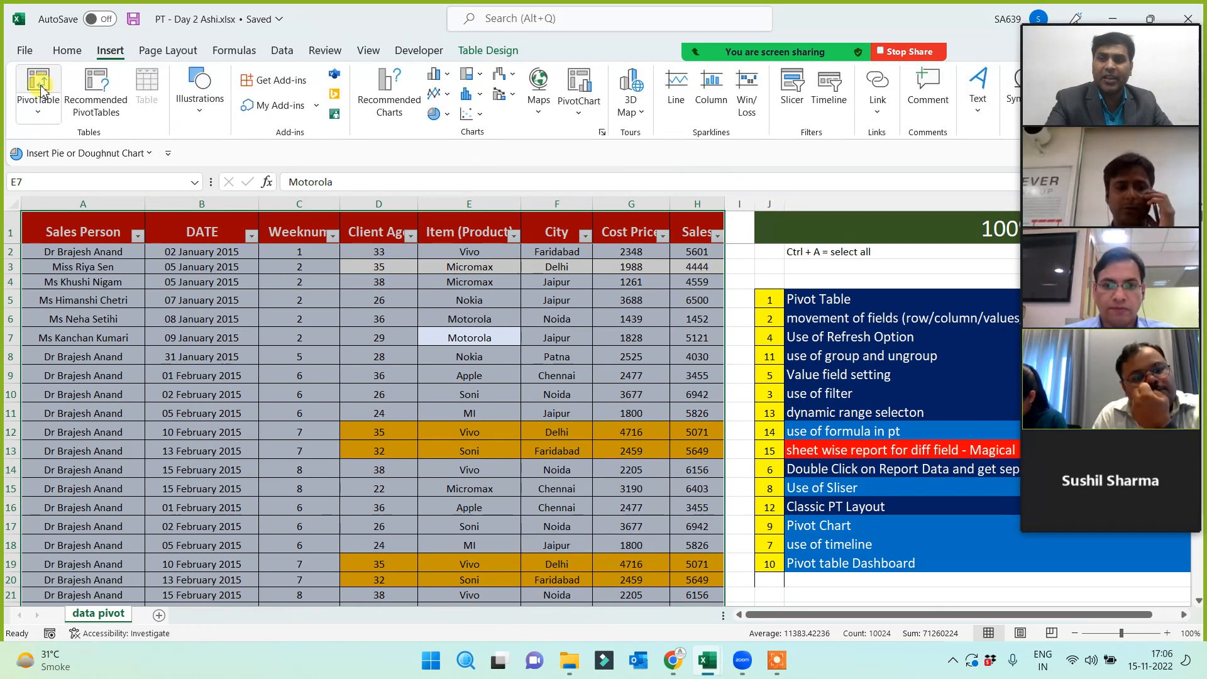
pyautogui.click(39, 85)
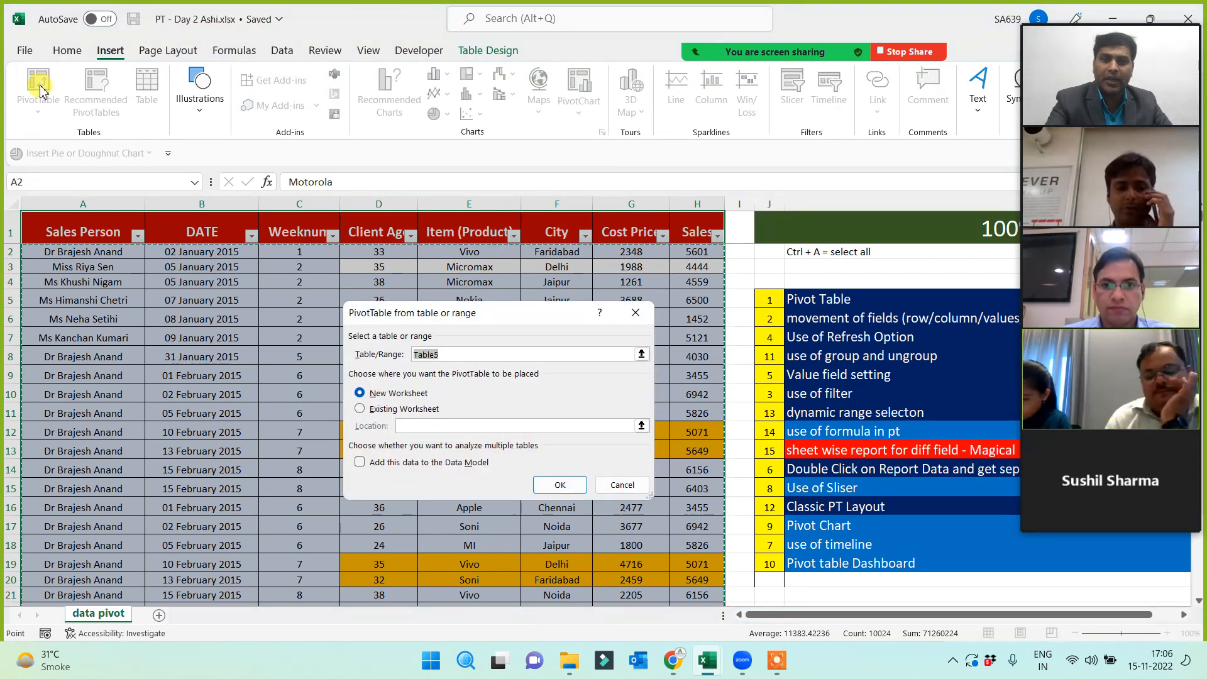
pyautogui.click(561, 485)
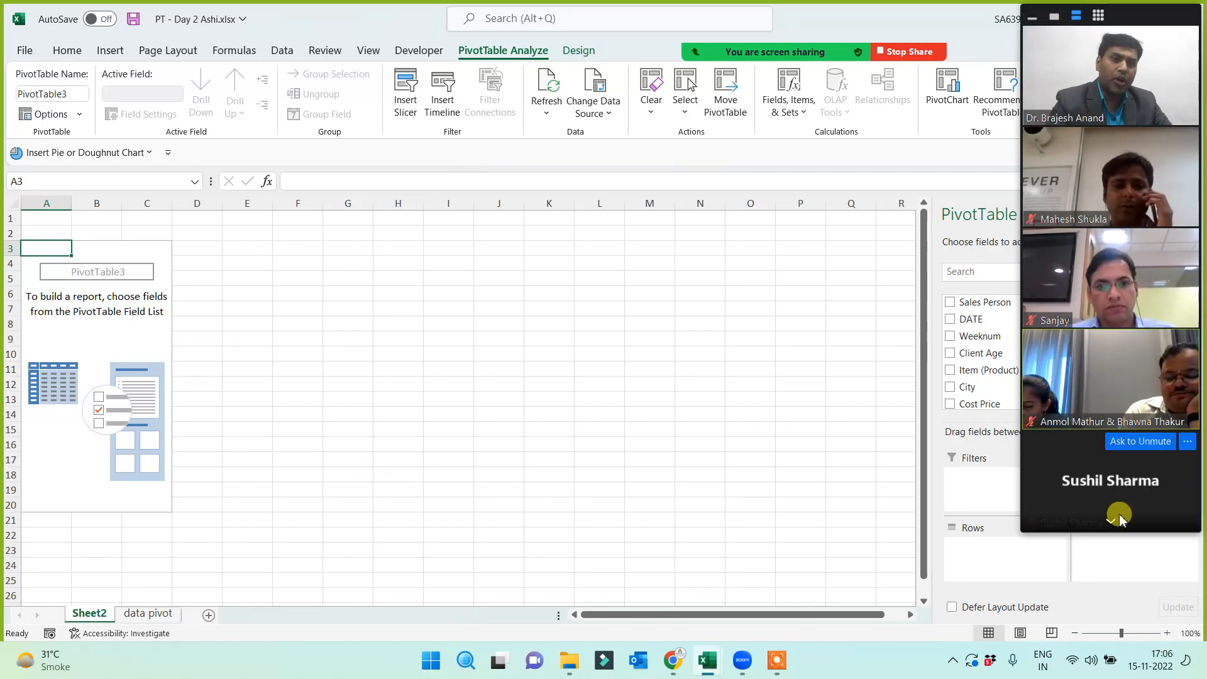
pyautogui.click(1112, 524)
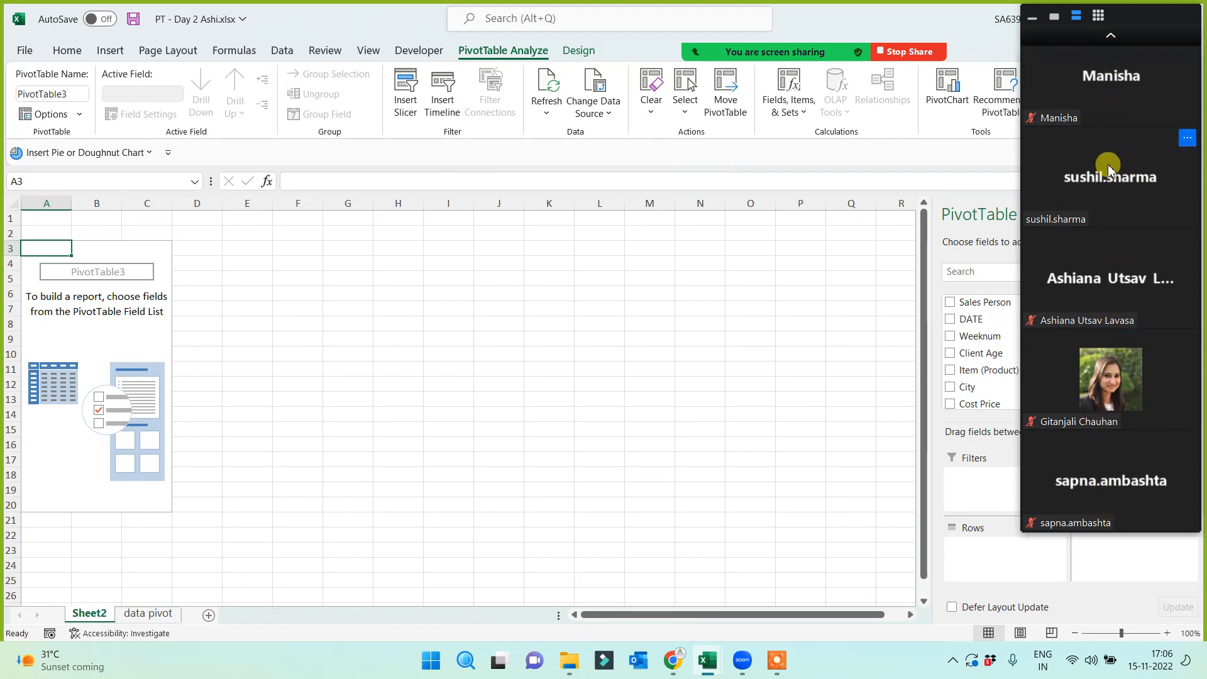
pyautogui.click(1111, 36)
pyautogui.click(1111, 37)
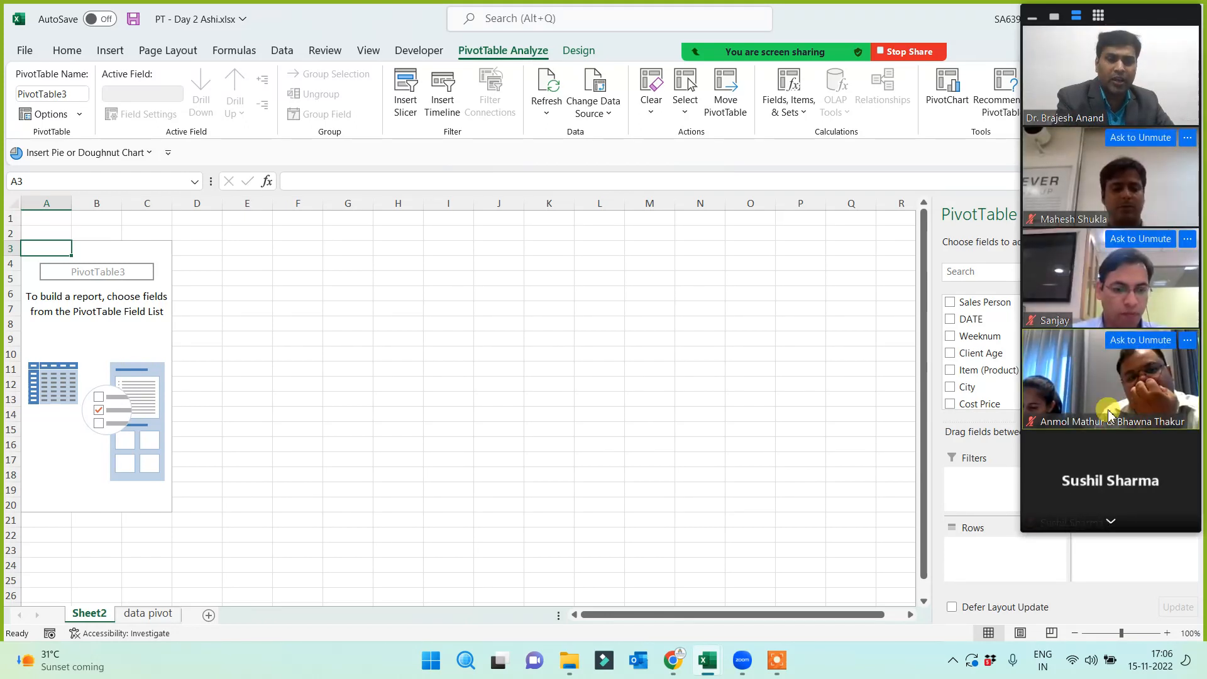
pyautogui.click(1111, 522)
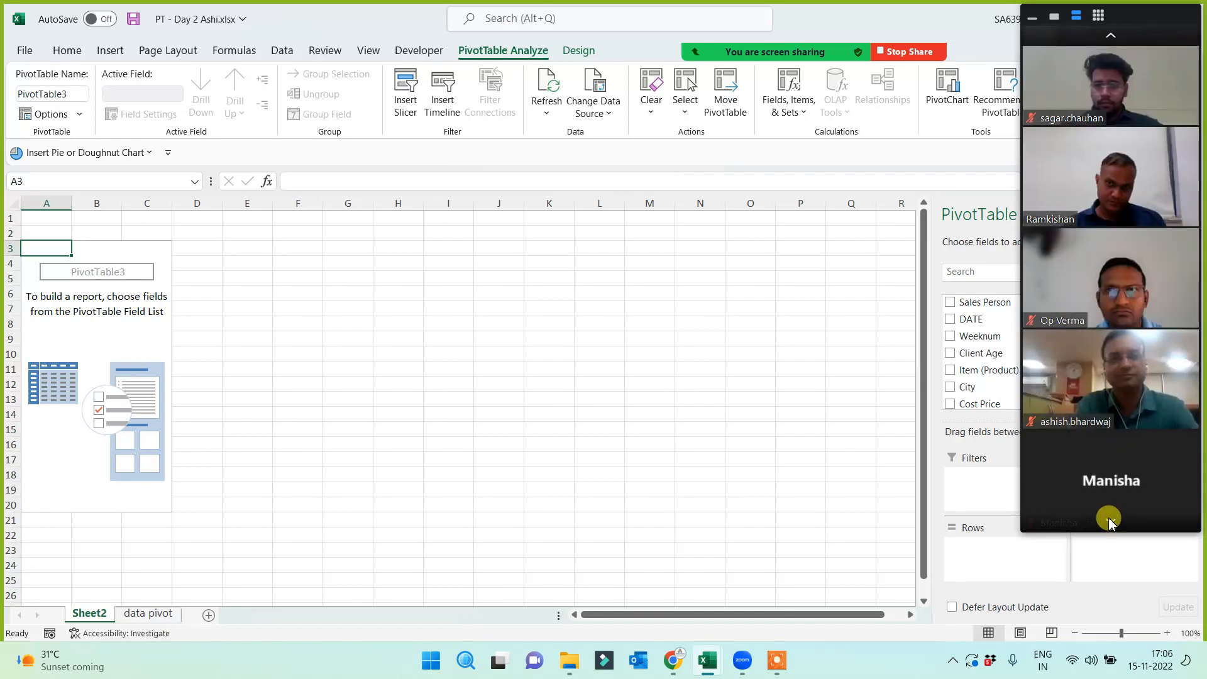
pyautogui.click(1110, 524)
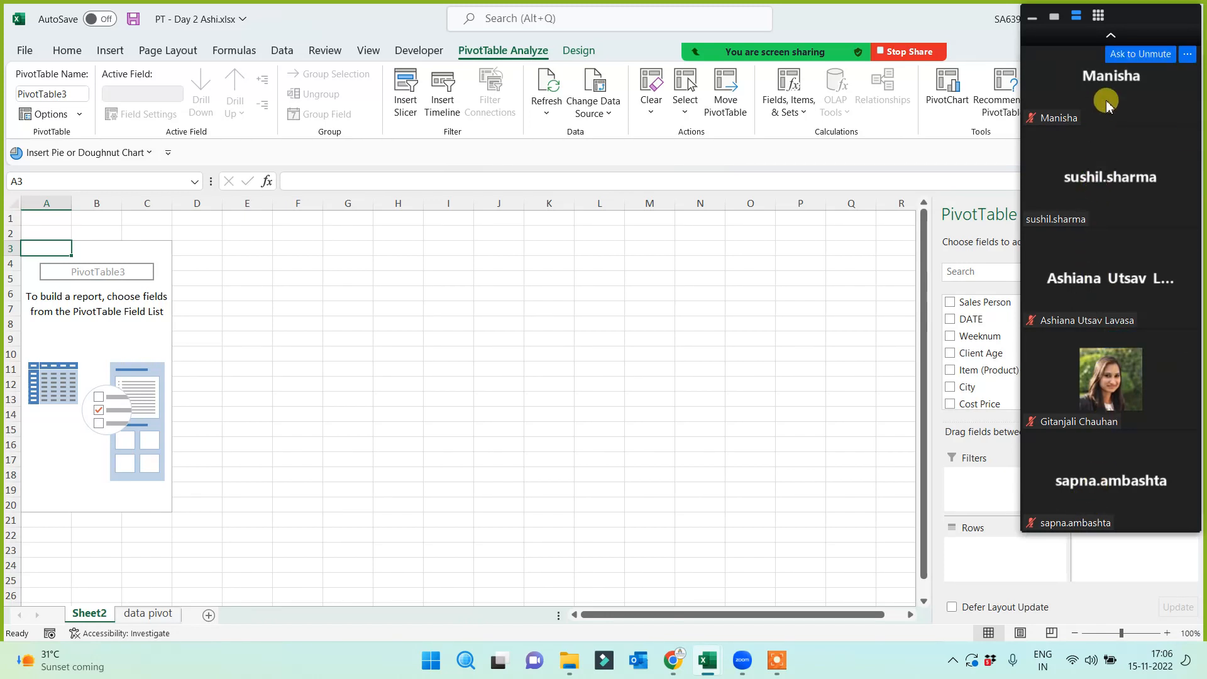
pyautogui.click(1111, 42)
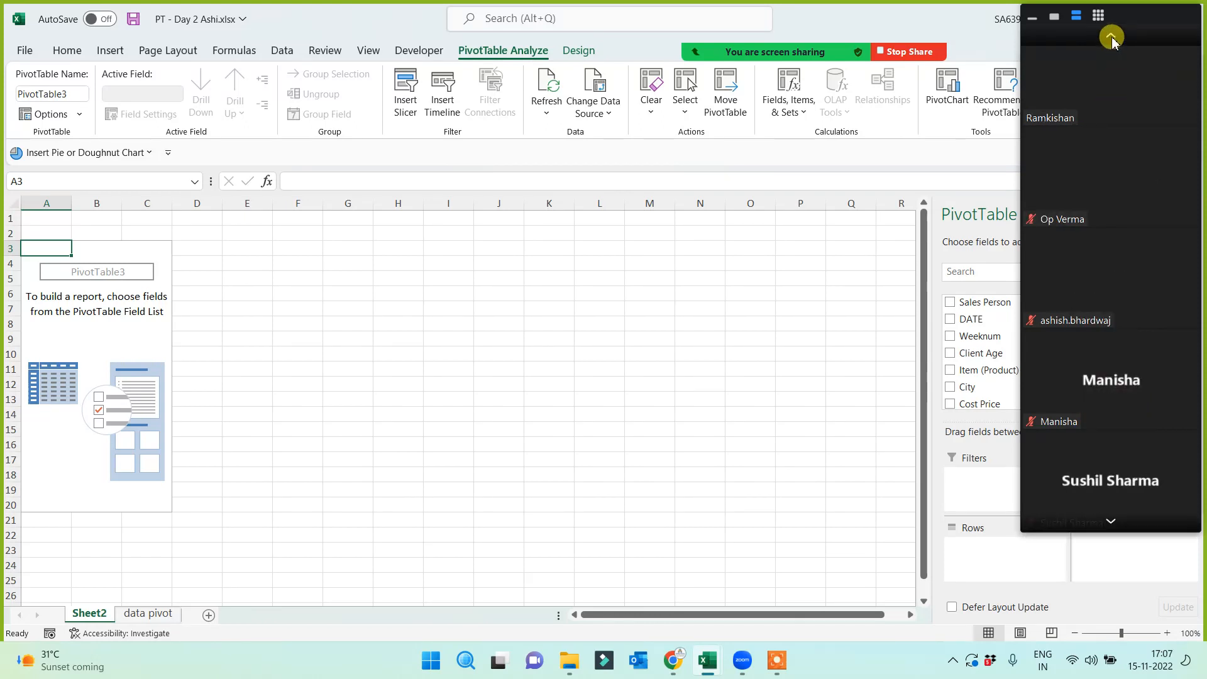
pyautogui.click(1111, 38)
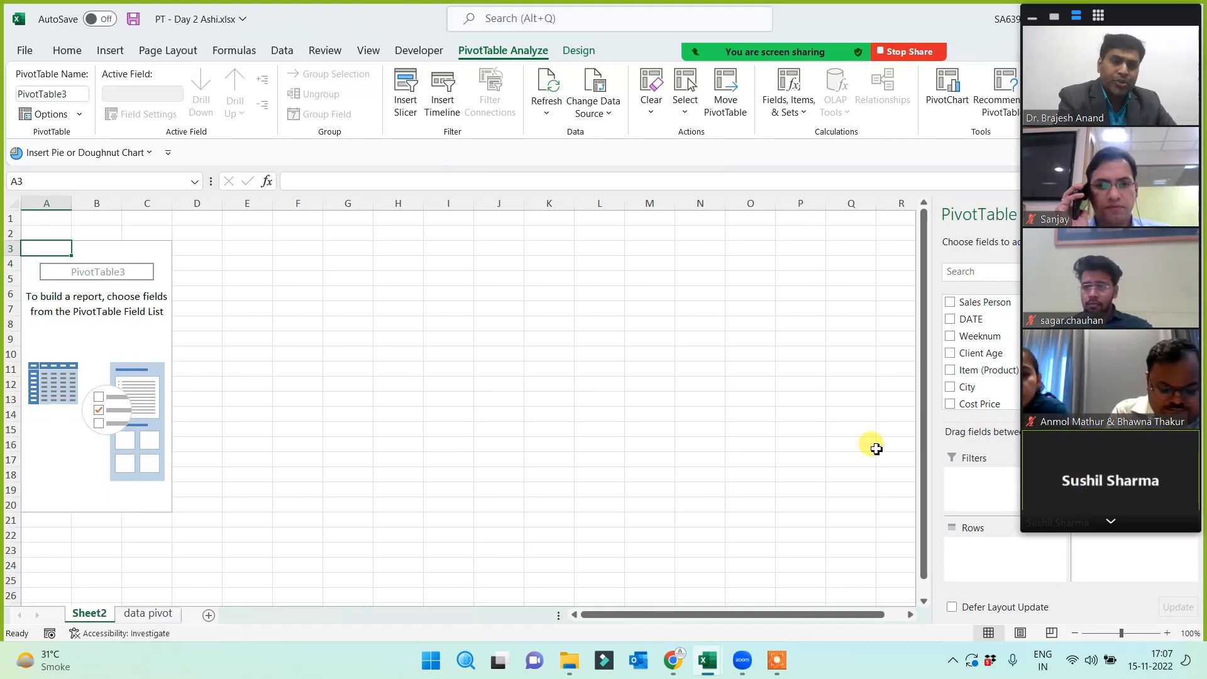
pyautogui.moveTo(1135, 249)
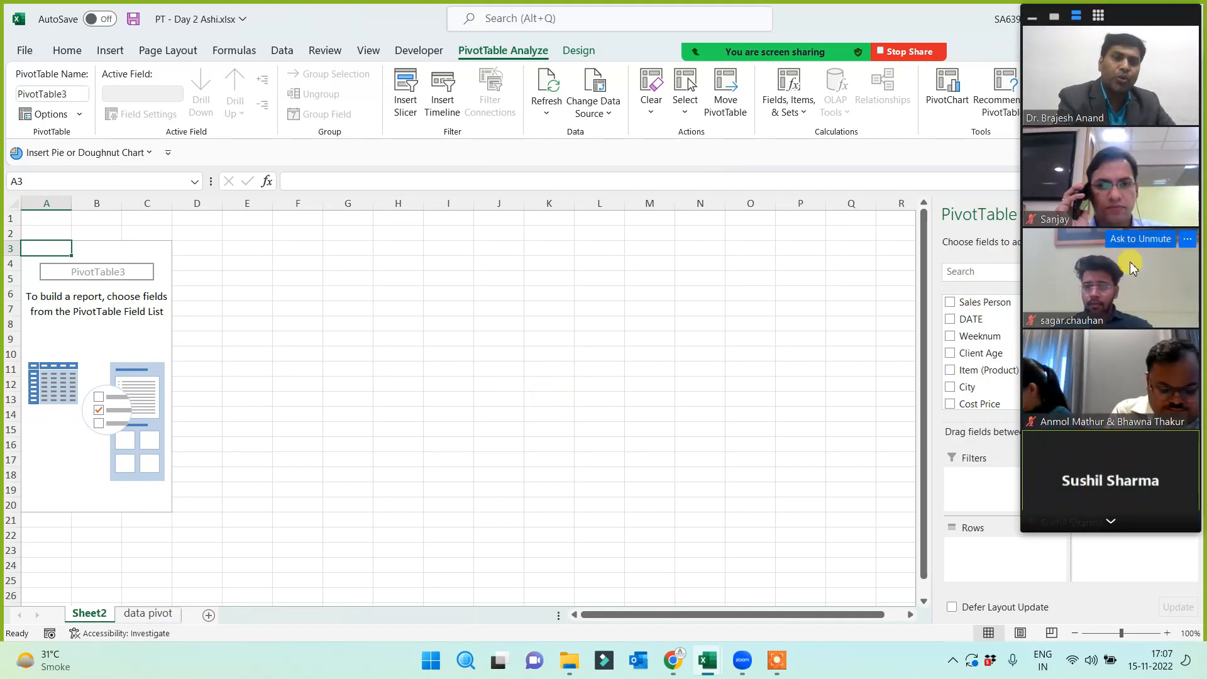
pyautogui.moveTo(1138, 445)
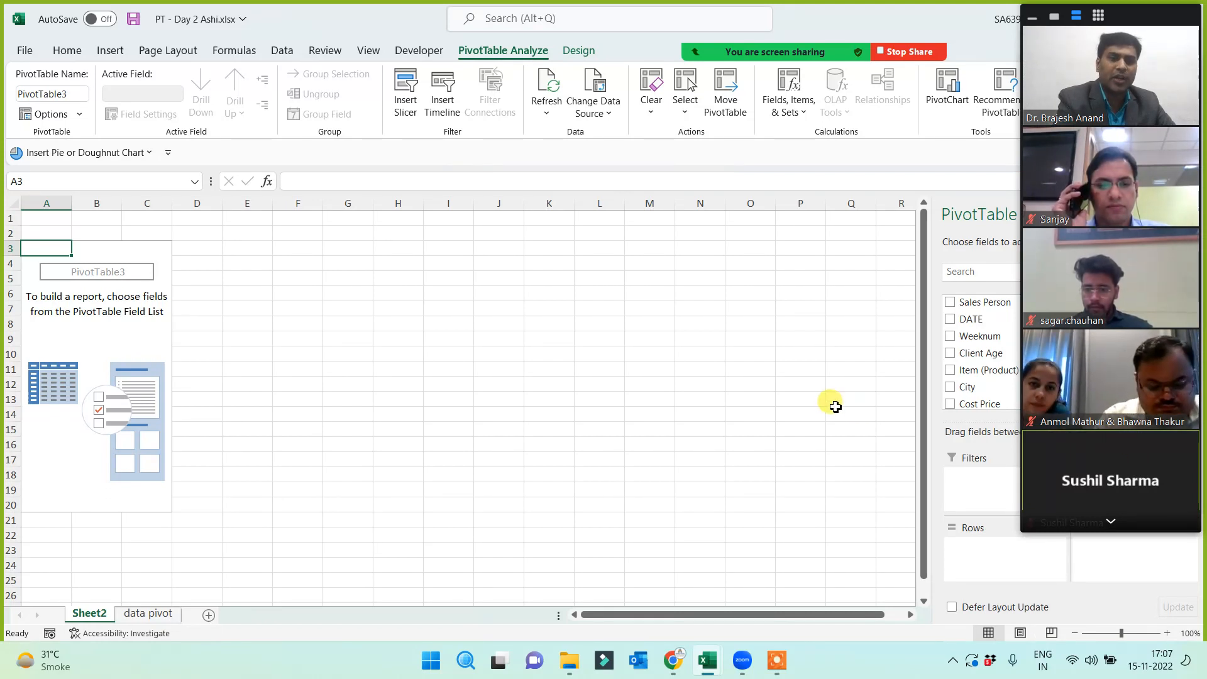
# Reduce the meeting video panel to the active speaker and return to the data pivot sheet, clearing the table selection
pyautogui.click(647, 397)
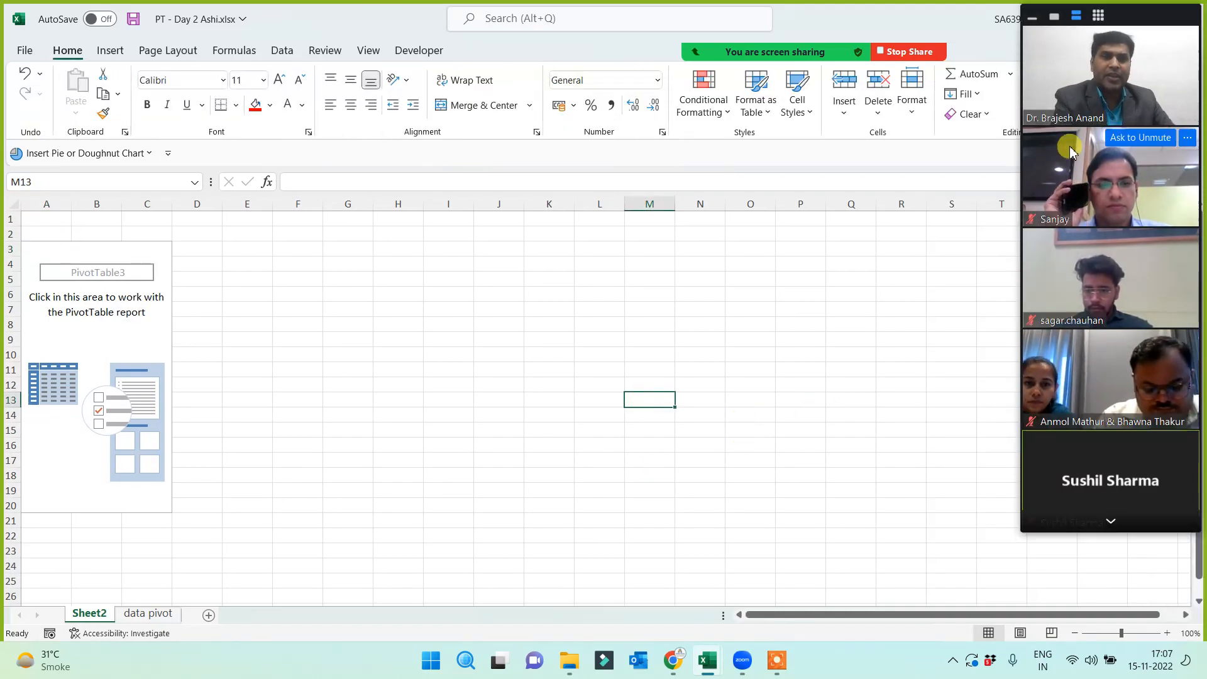
pyautogui.click(1054, 16)
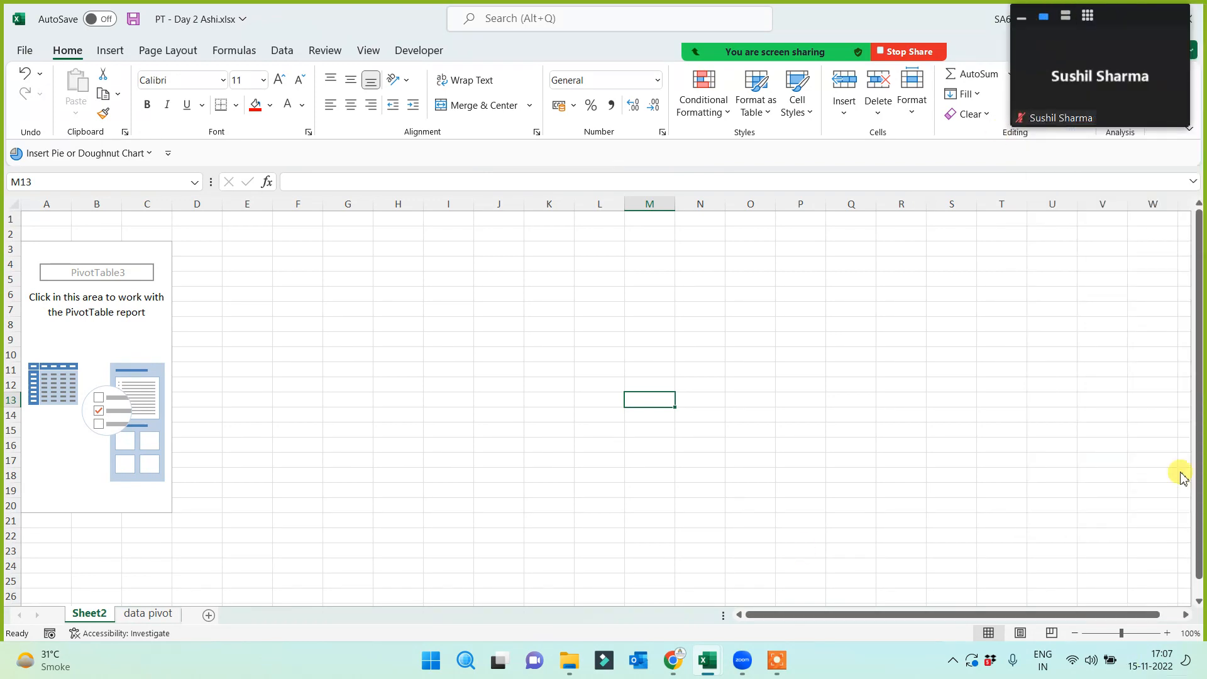
pyautogui.click(149, 614)
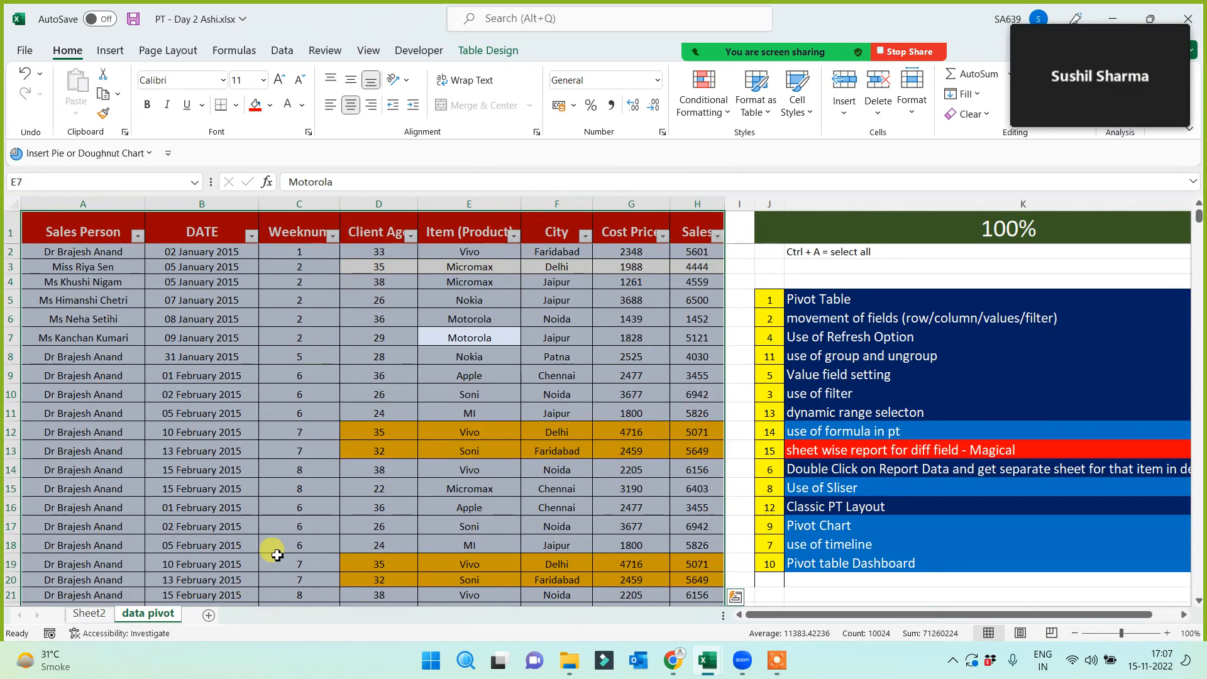
pyautogui.click(268, 419)
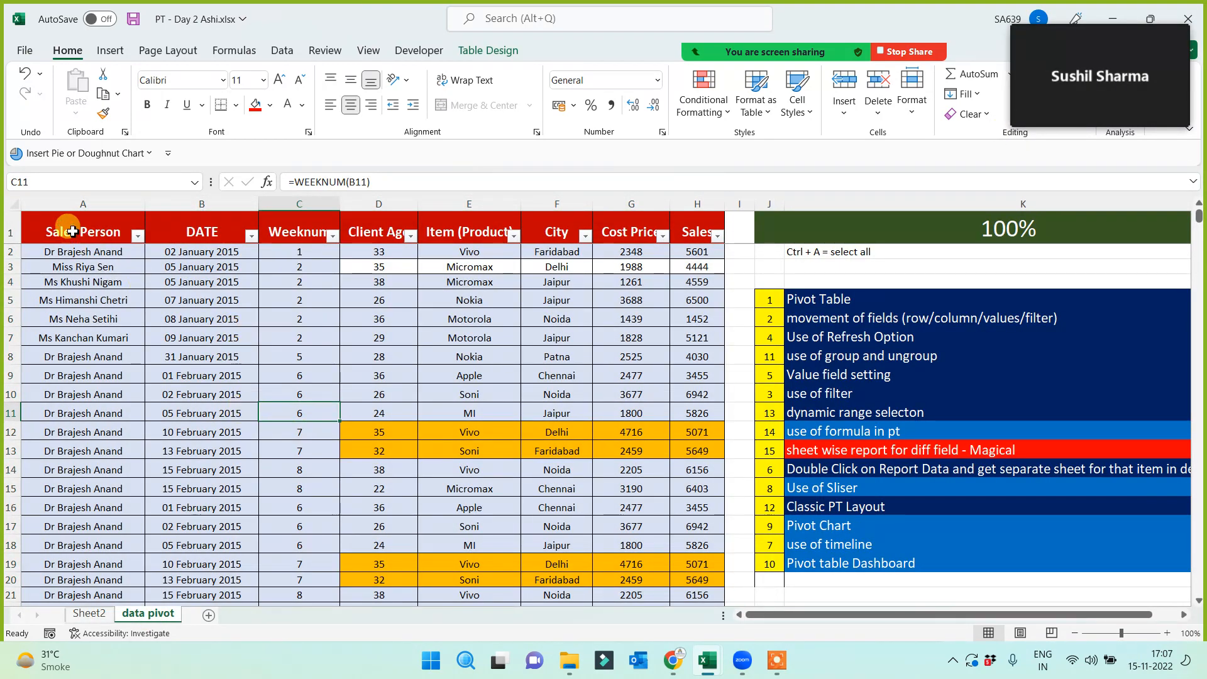
# Select the whole sales table with its headers on the data pivot sheet and insert a PivotTable from it on a new worksheet
pyautogui.click(61, 228)
pyautogui.hotkey('ctrl', 'shift', 'Right')
pyautogui.hotkey('ctrl', 'shift', 'Down')
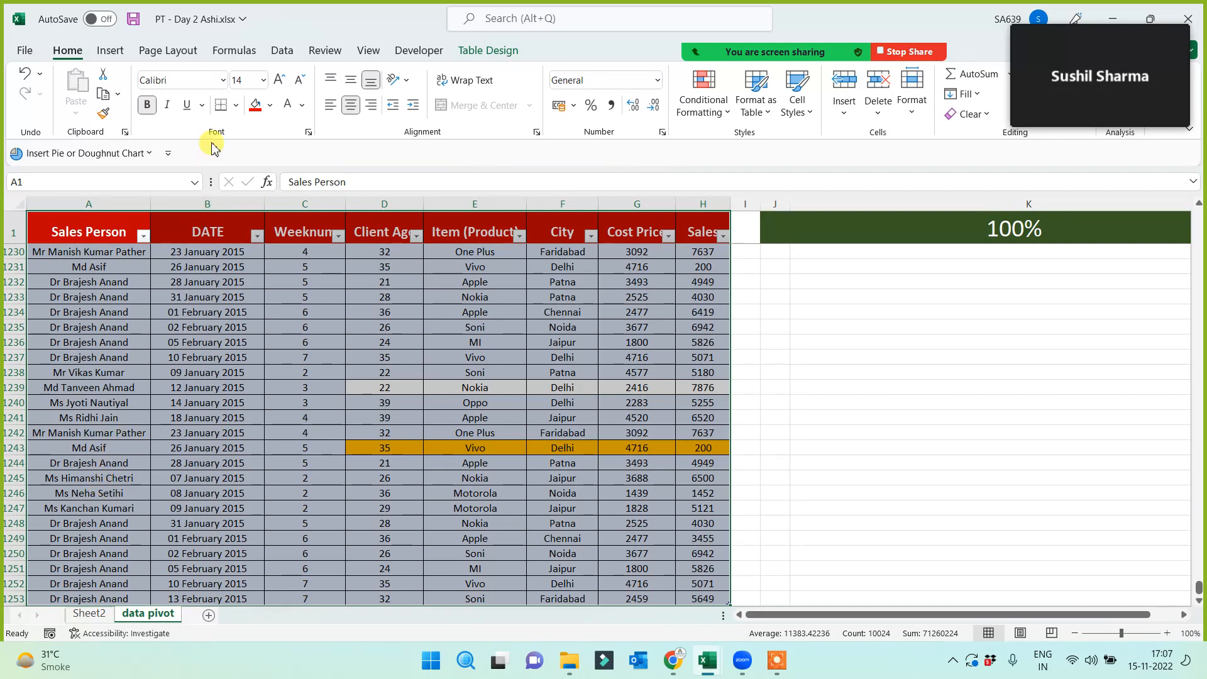
pyautogui.click(110, 50)
pyautogui.click(56, 88)
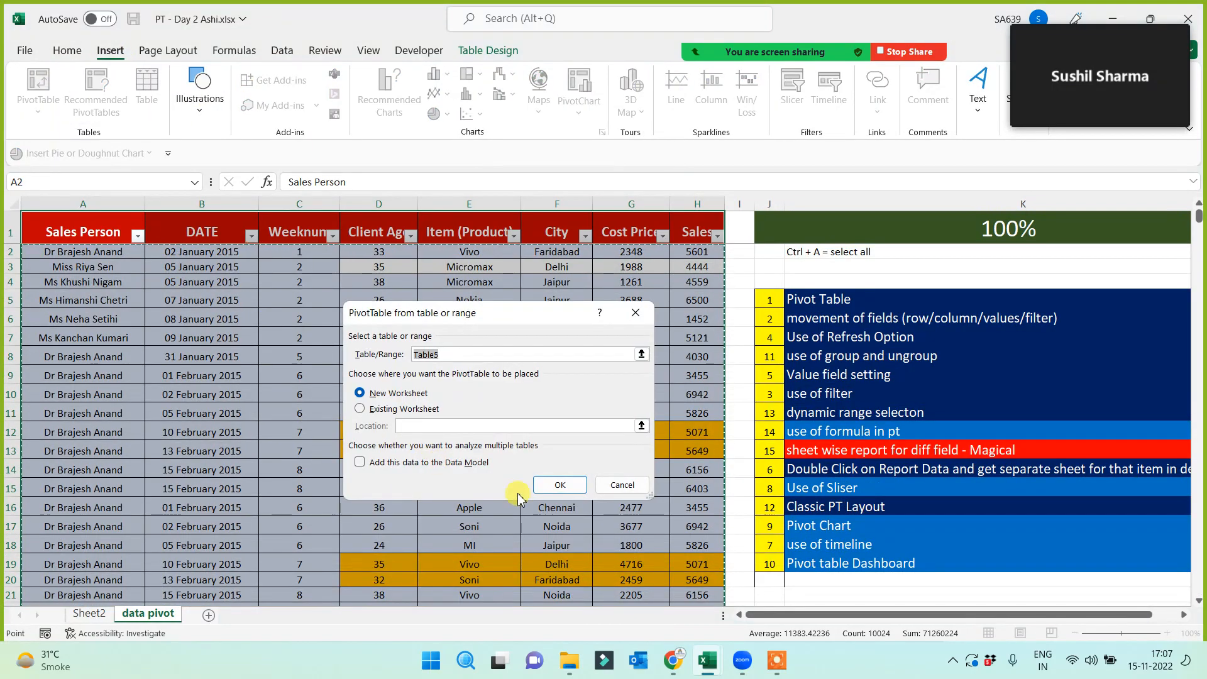
pyautogui.click(556, 487)
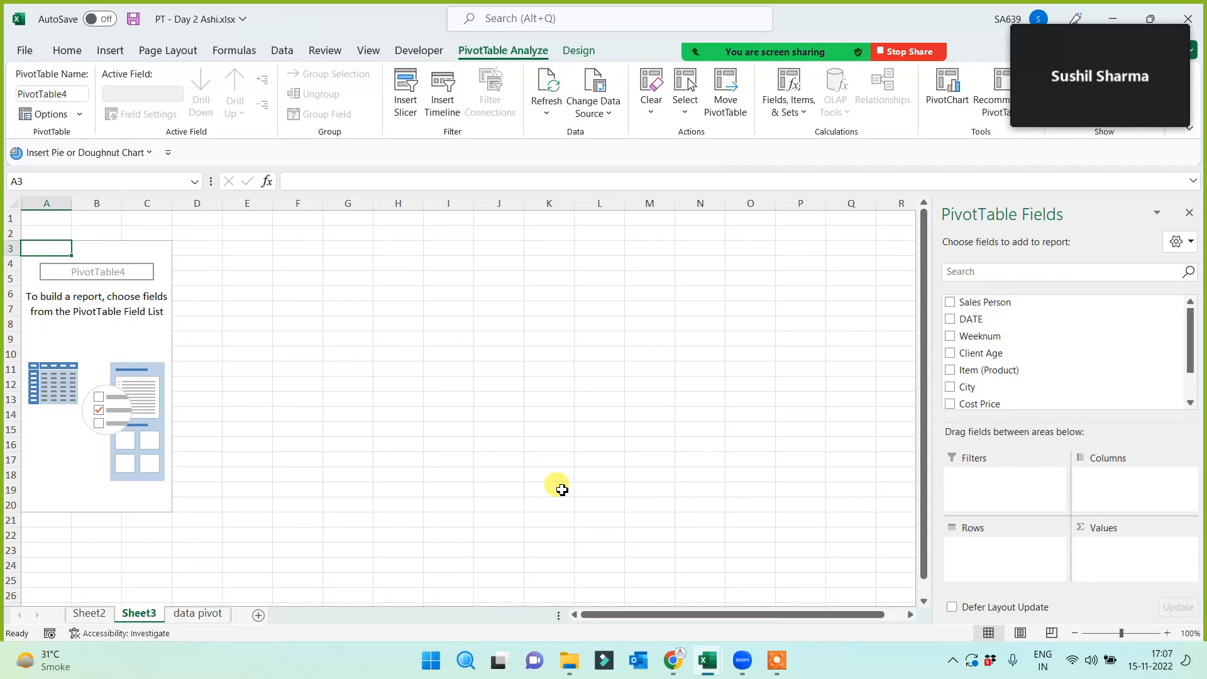
# Return to the data pivot sheet and insert another PivotTable from the same table on its own new worksheet
pyautogui.click(198, 613)
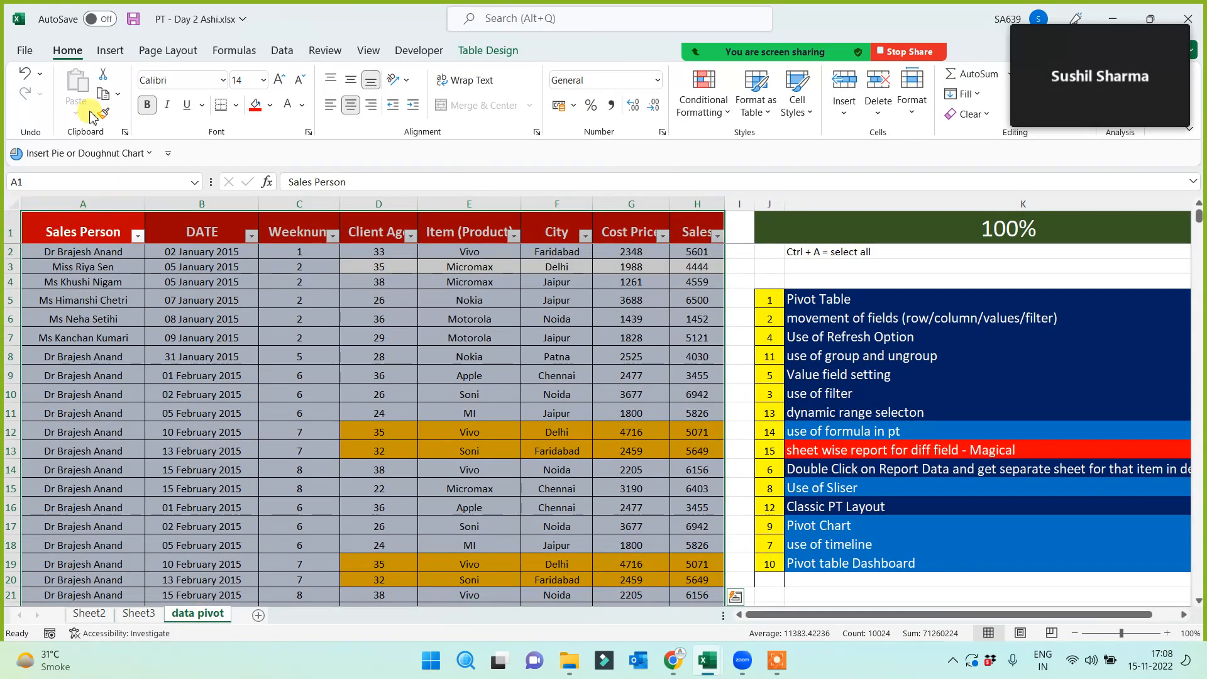
pyautogui.click(109, 50)
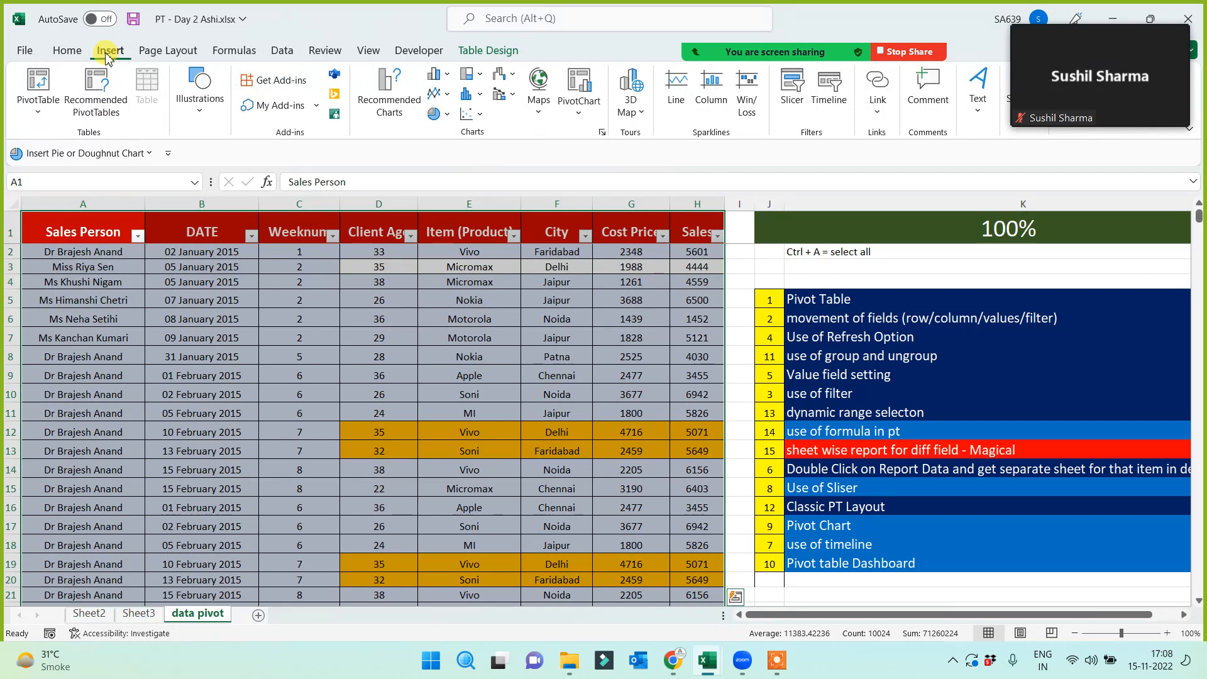
pyautogui.click(38, 82)
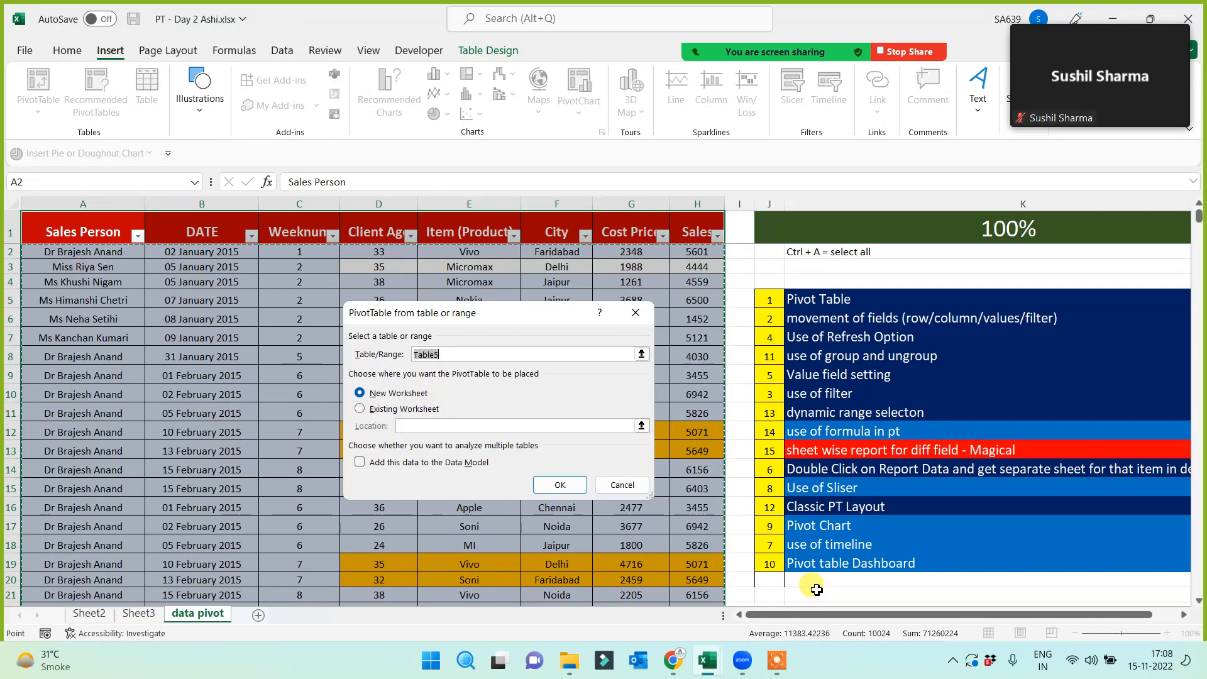
pyautogui.click(565, 489)
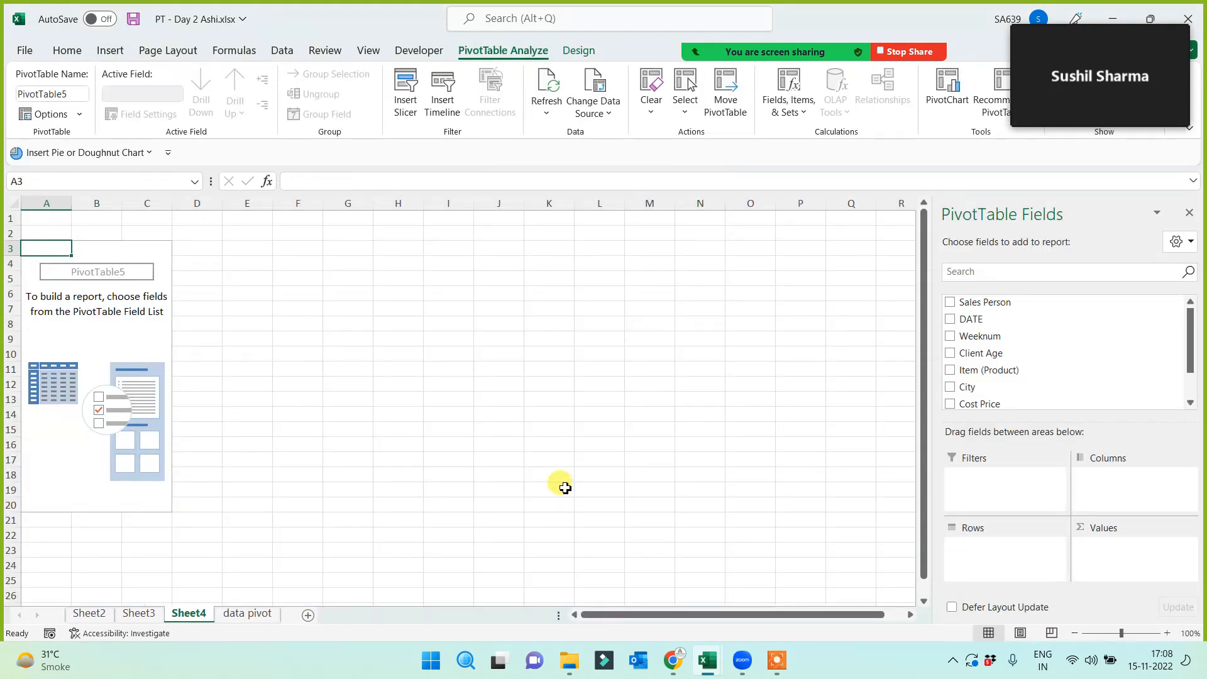
# Rename the newly added PivotTable sheet as PT1
pyautogui.doubleClick(208, 616)
pyautogui.write('PT')
pyautogui.press('Return')
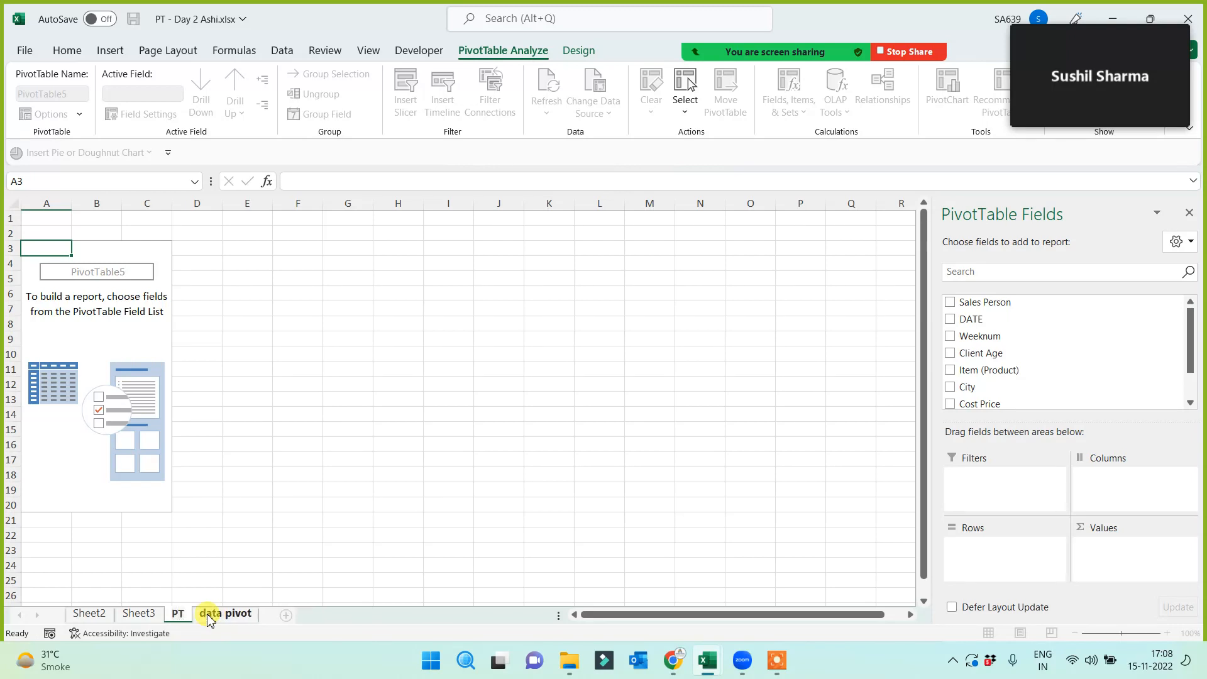
pyautogui.write('1')
pyautogui.click(314, 456)
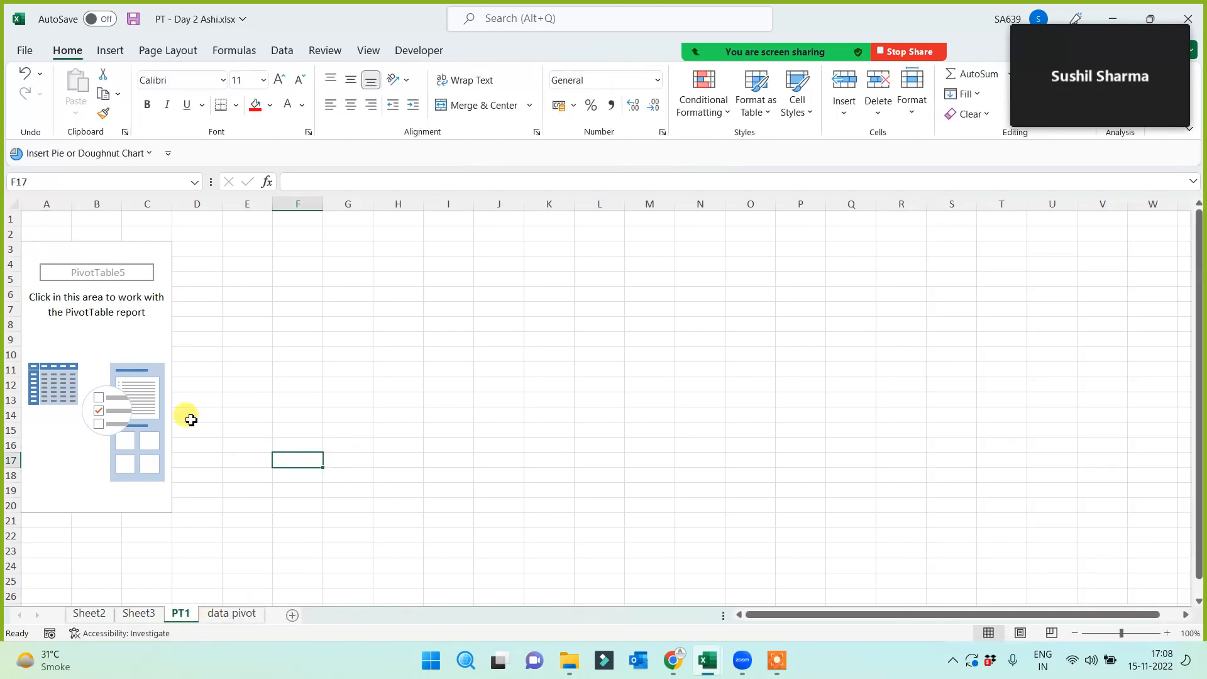
# Build the PT1 report with City as the row field and the sum of Sales as the values, and enlarge the view
pyautogui.click(139, 351)
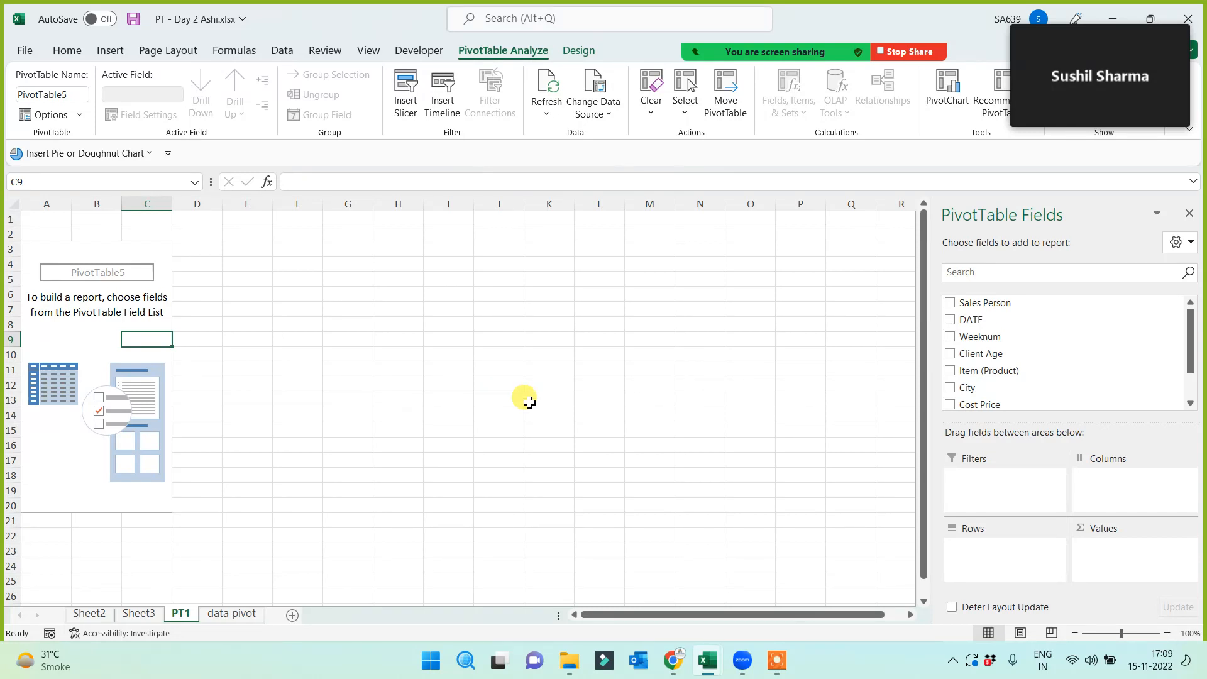
pyautogui.moveTo(967, 387); pyautogui.dragTo(972, 553)
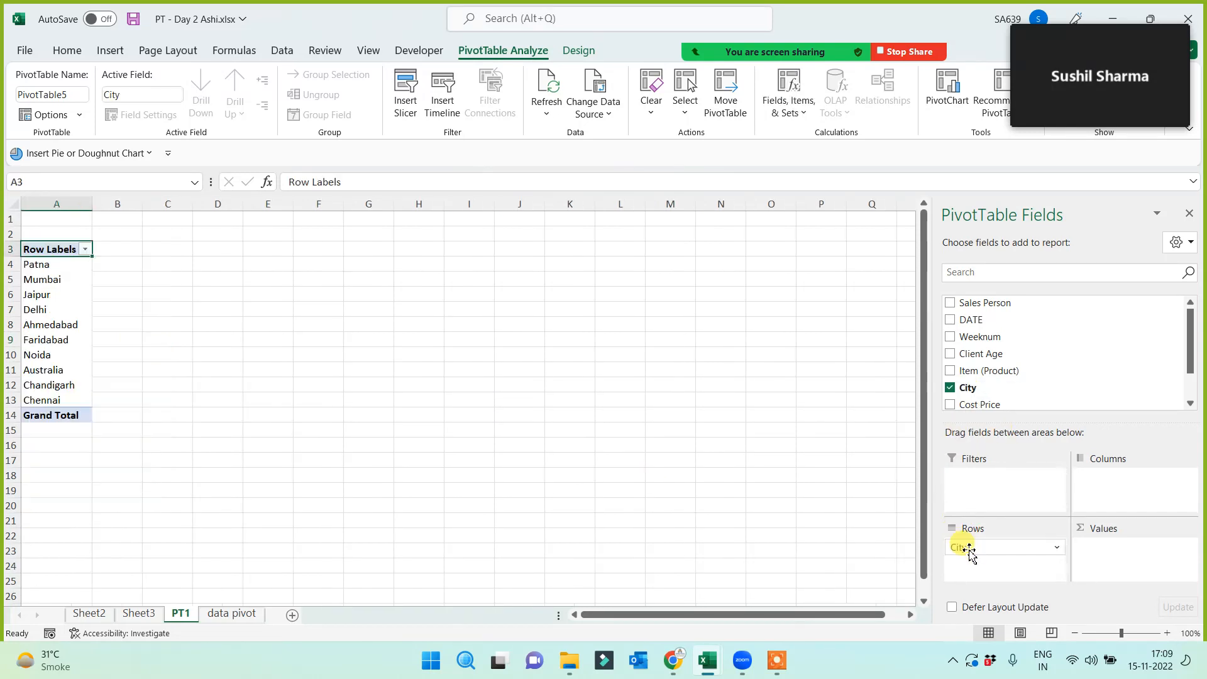
pyautogui.moveTo(1190, 357); pyautogui.dragTo(1190, 382)
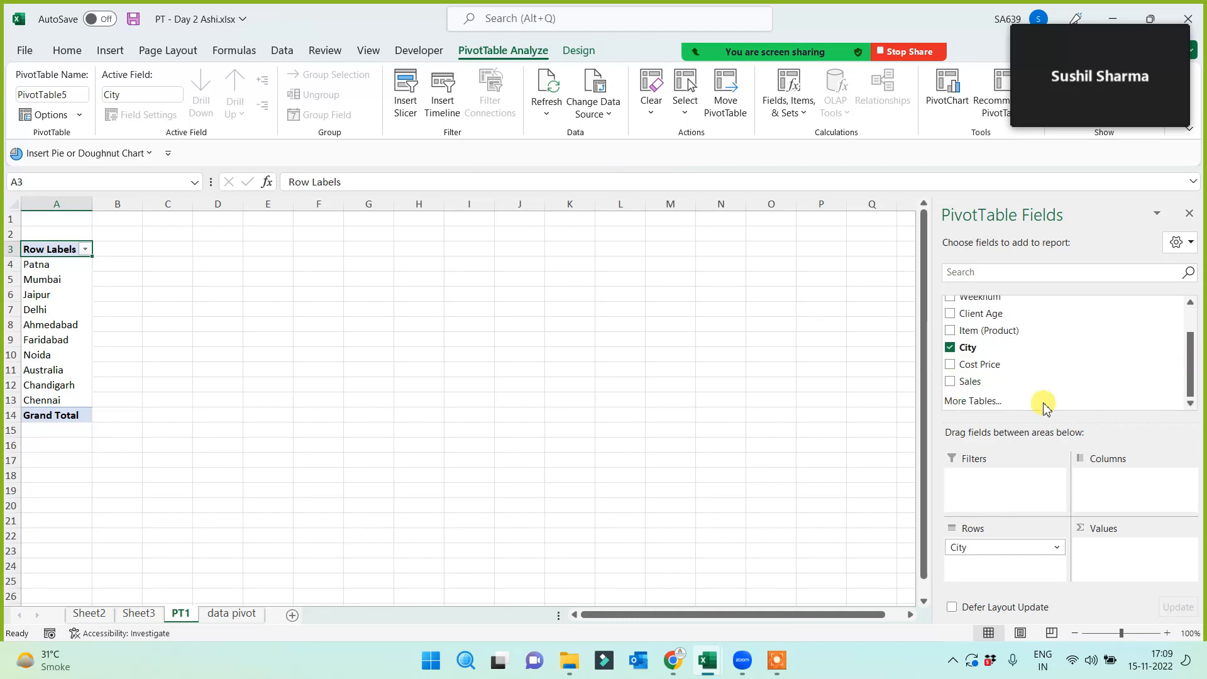
pyautogui.moveTo(968, 386); pyautogui.dragTo(1114, 551)
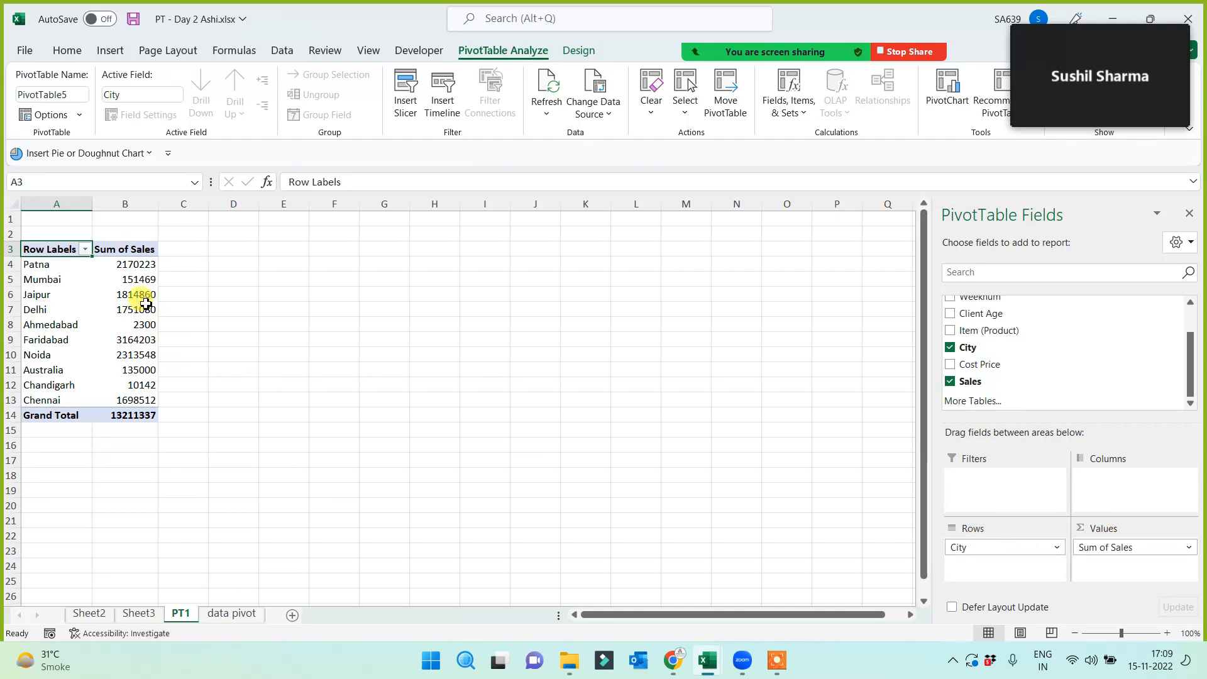
pyautogui.scroll(3, 245, 466)
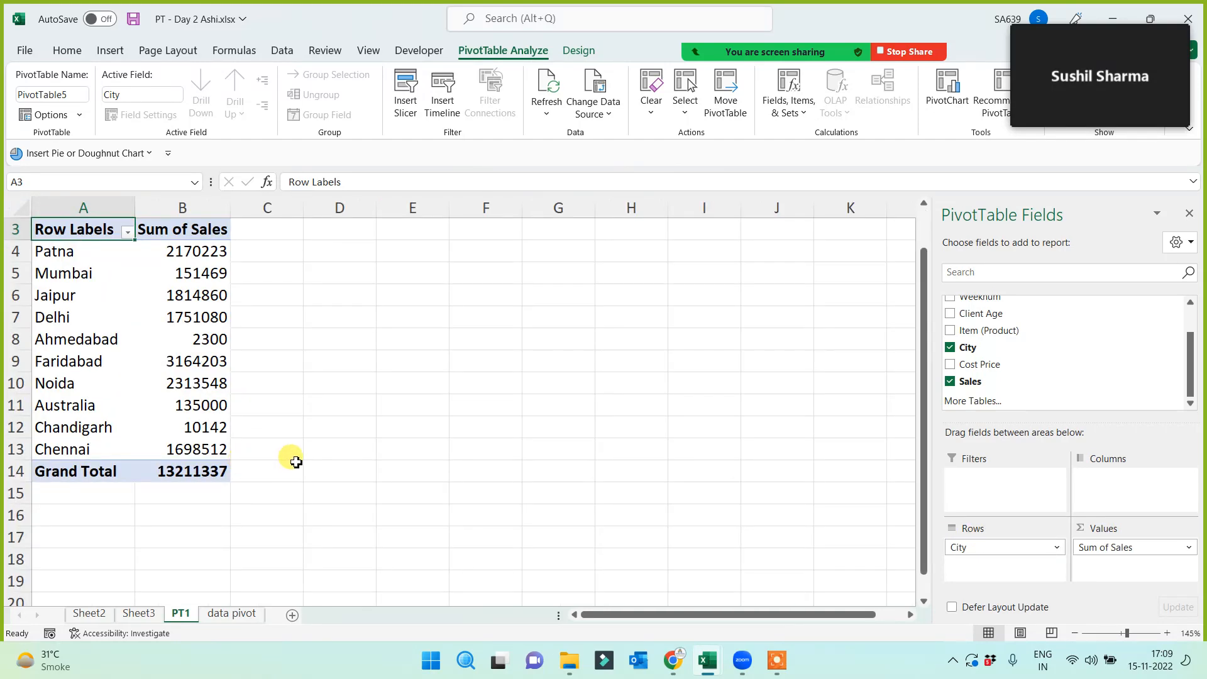
pyautogui.scroll(2, 308, 447)
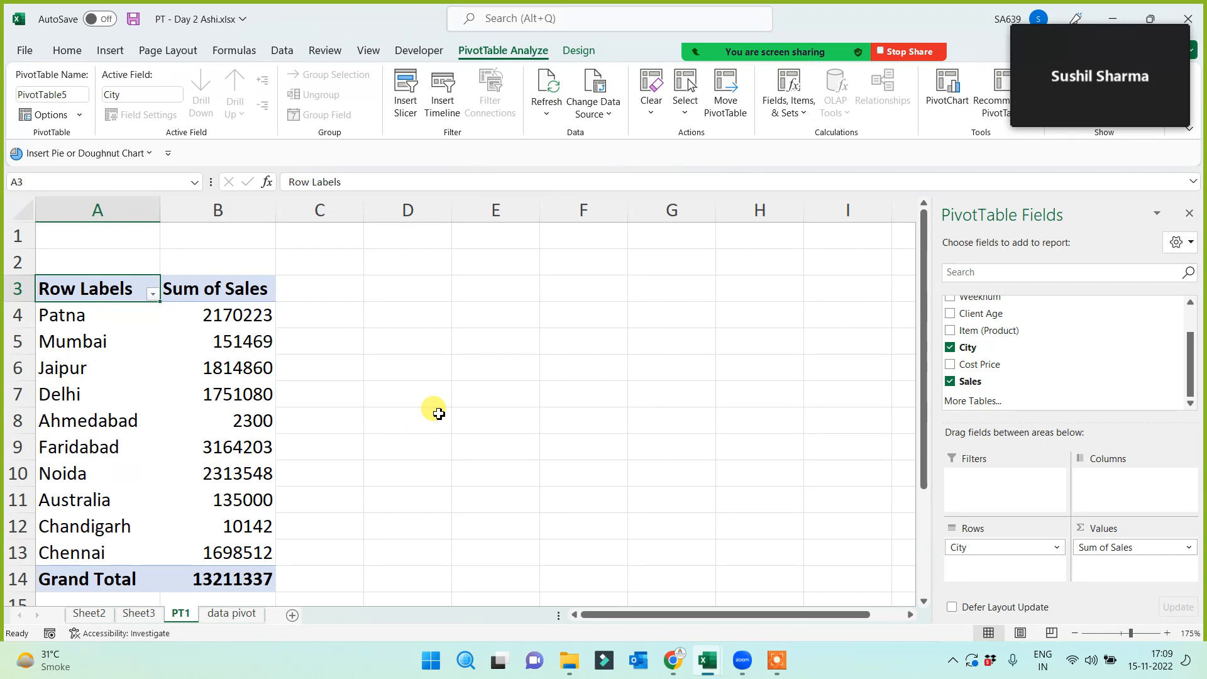
# Rename Sheet3, which holds an empty PivotTable, as PT2
pyautogui.click(138, 614)
pyautogui.doubleClick(138, 614)
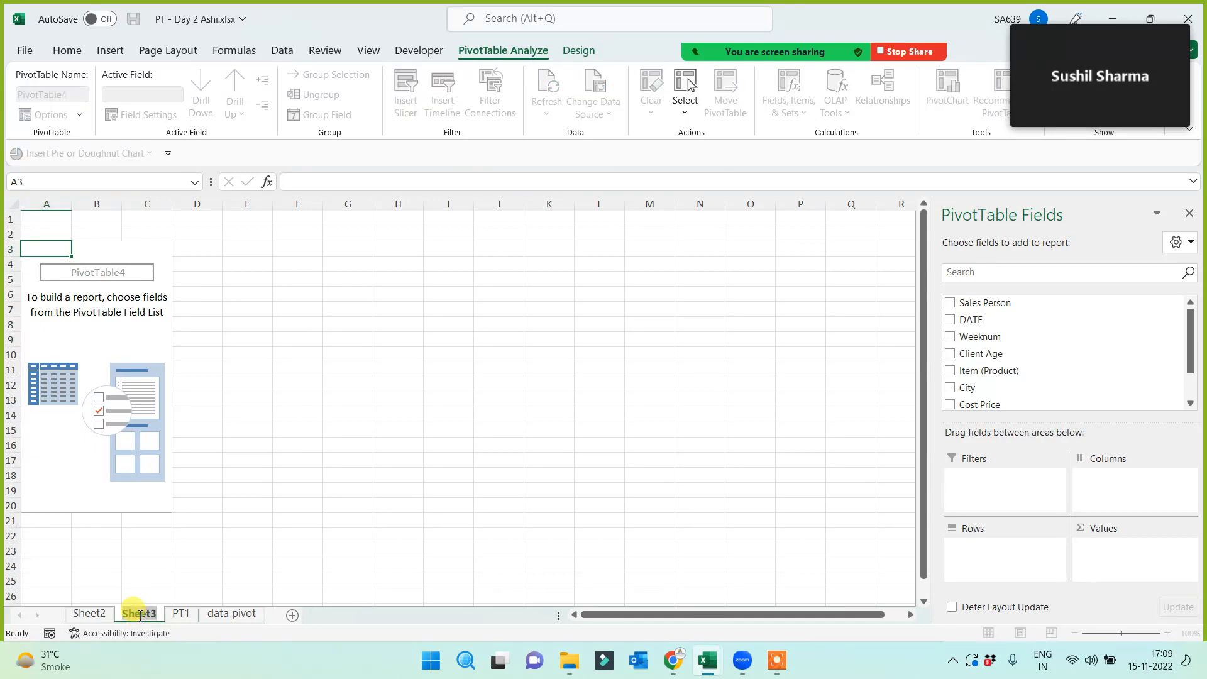
pyautogui.write('PT2')
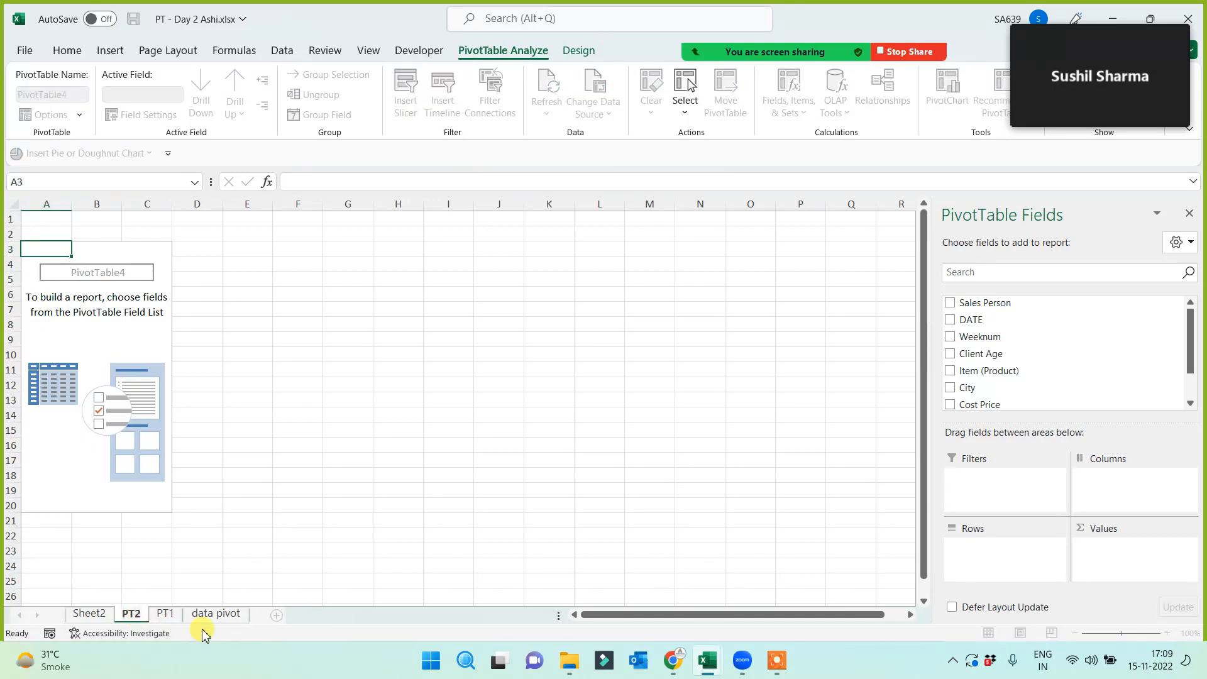
pyautogui.click(269, 489)
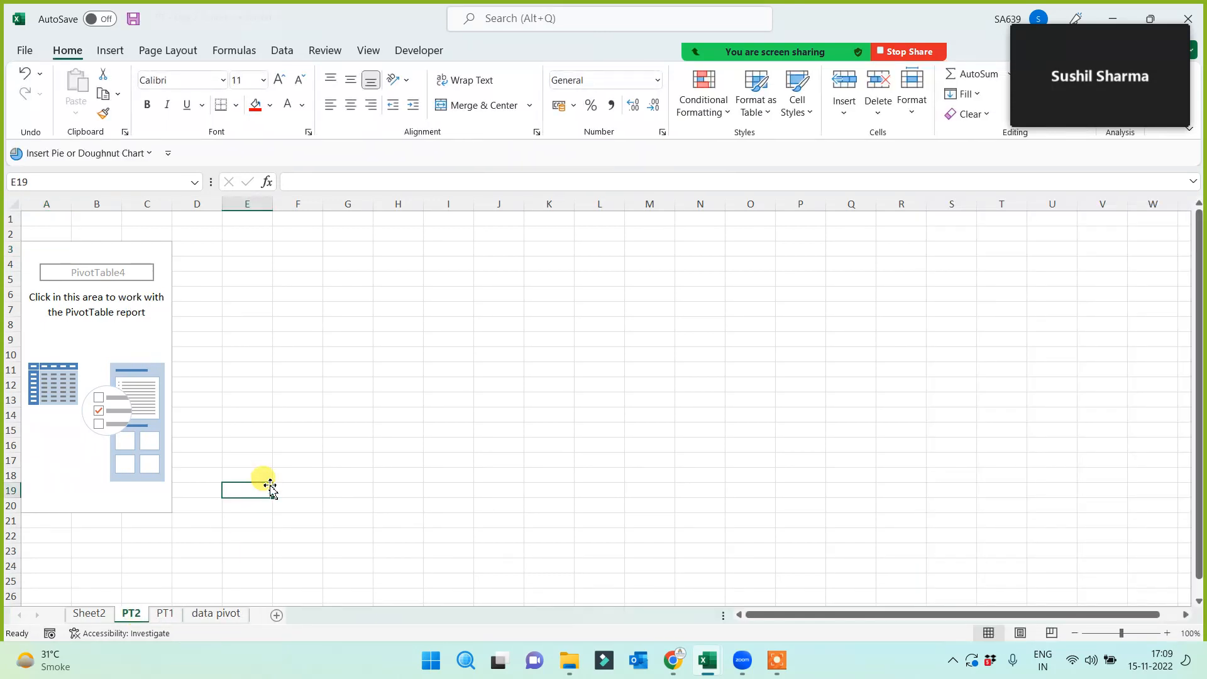
# Build the PT2 report with Item (Product) as the row field and the sum of Sales as the values
pyautogui.click(80, 343)
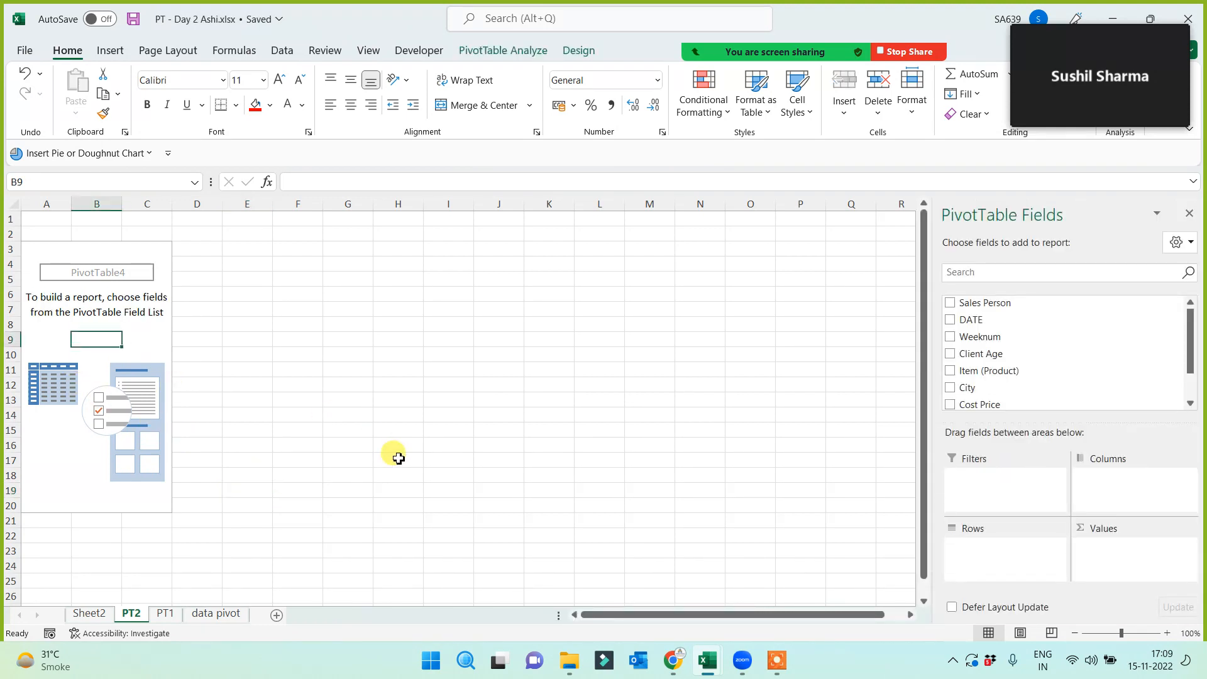
pyautogui.moveTo(1002, 371); pyautogui.dragTo(987, 564)
pyautogui.moveTo(991, 409); pyautogui.dragTo(1105, 562)
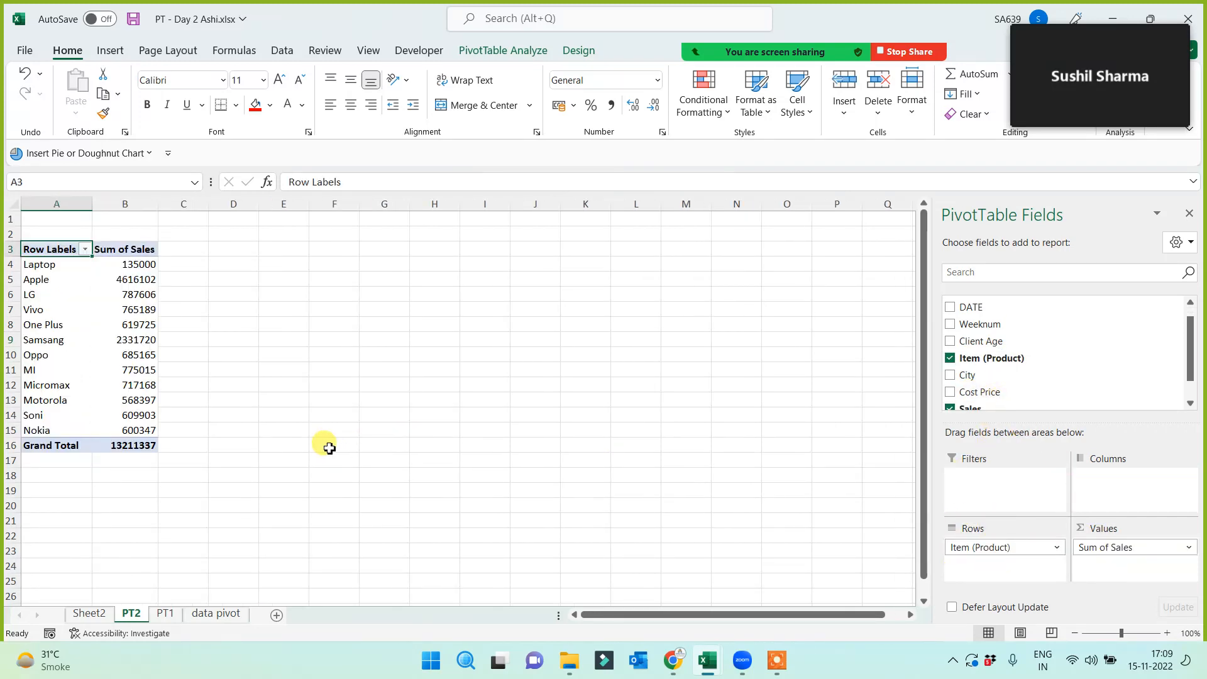
pyautogui.scroll(4, 318, 488)
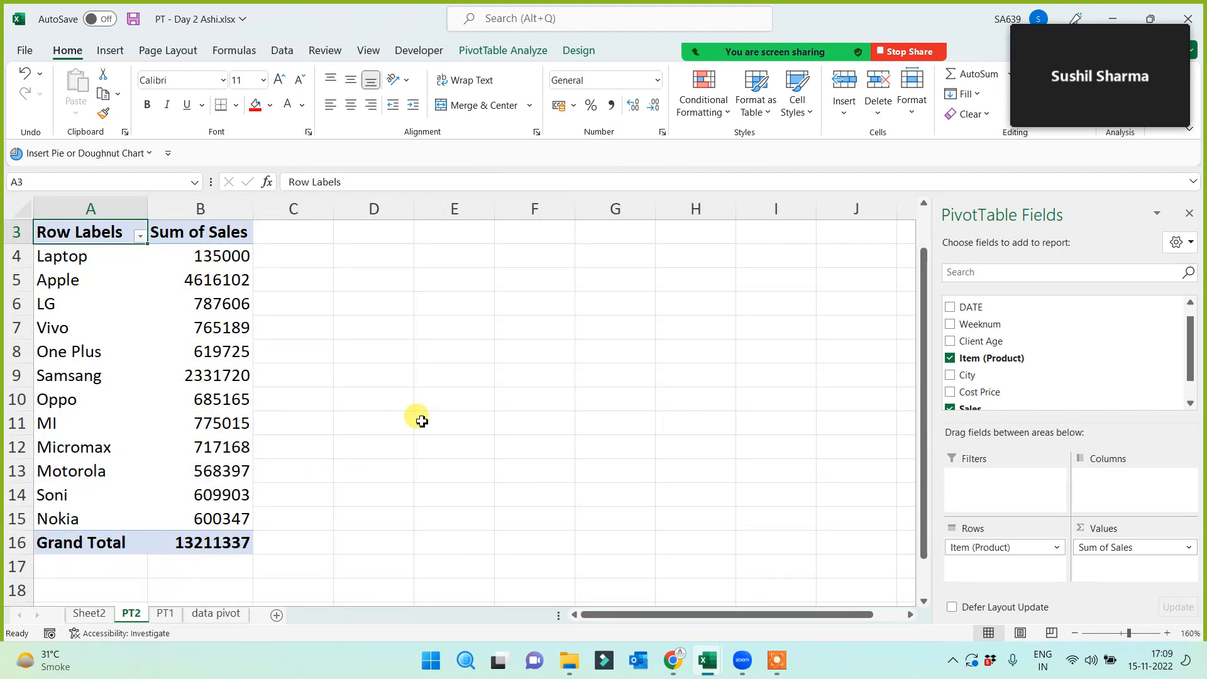
# Rename Sheet2 as PT3 and activate its empty PivotTable
pyautogui.click(100, 615)
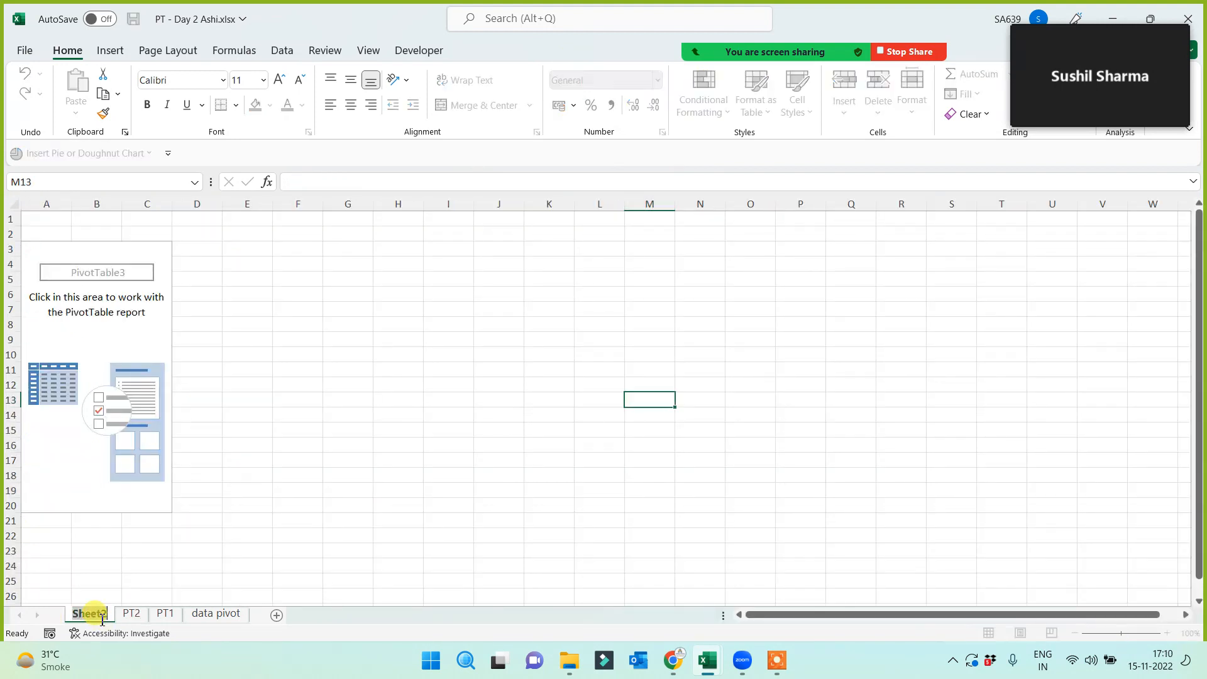
pyautogui.write('PT3')
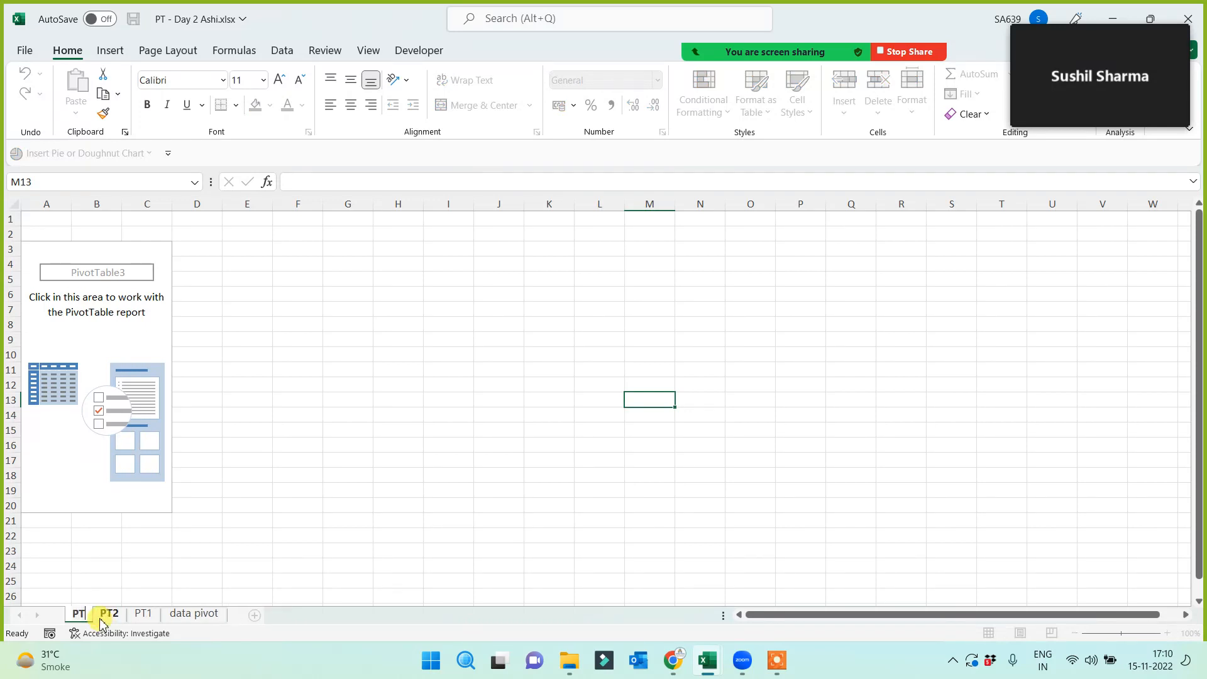
pyautogui.click(56, 339)
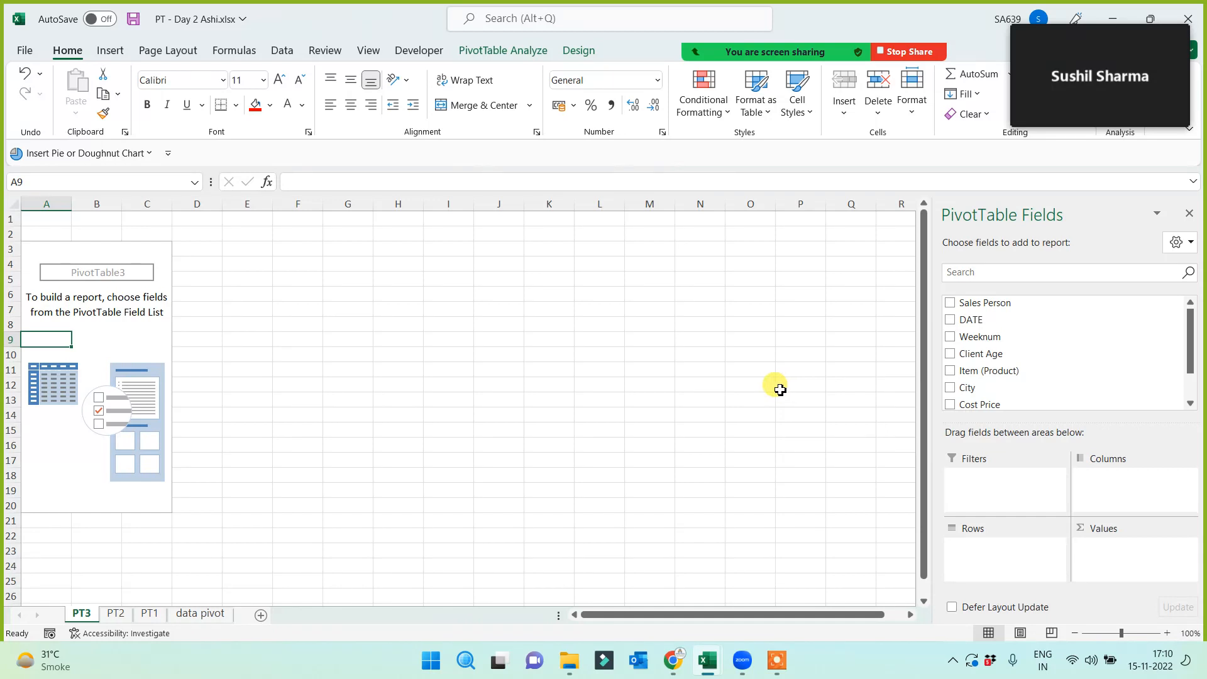
# Build the PT3 report with Sales Person as the row field and the sum of Sales as the values
pyautogui.moveTo(1001, 303); pyautogui.dragTo(994, 563)
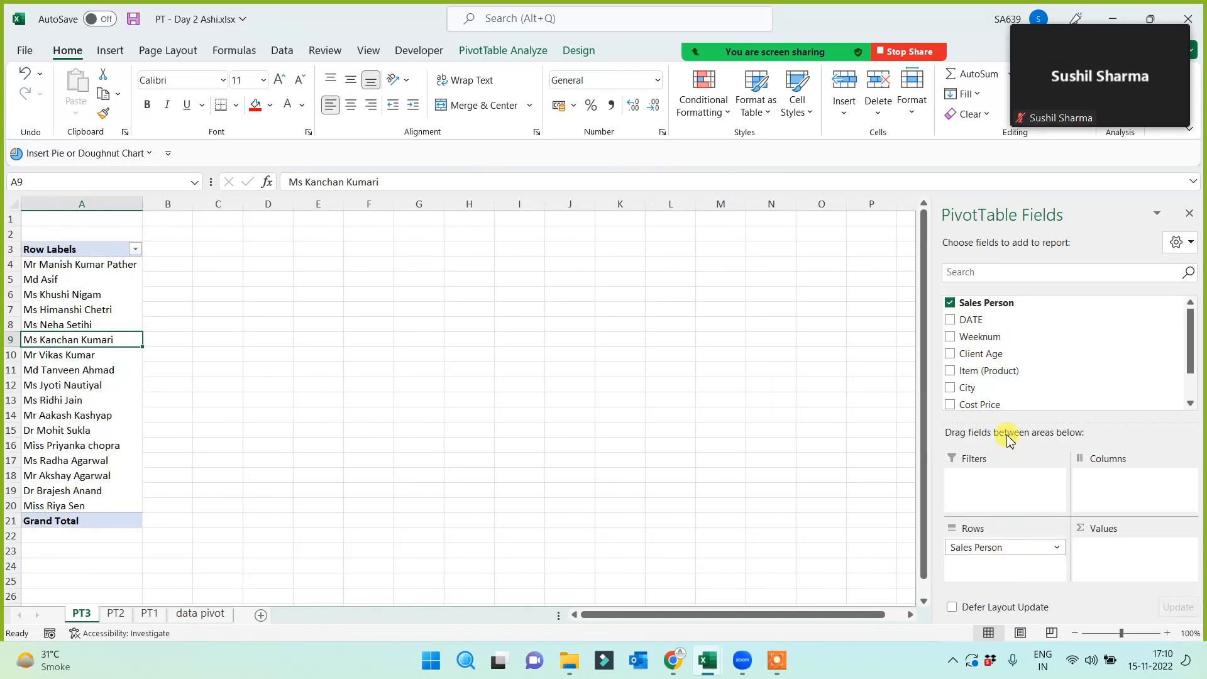
pyautogui.moveTo(1188, 340); pyautogui.dragTo(1188, 380)
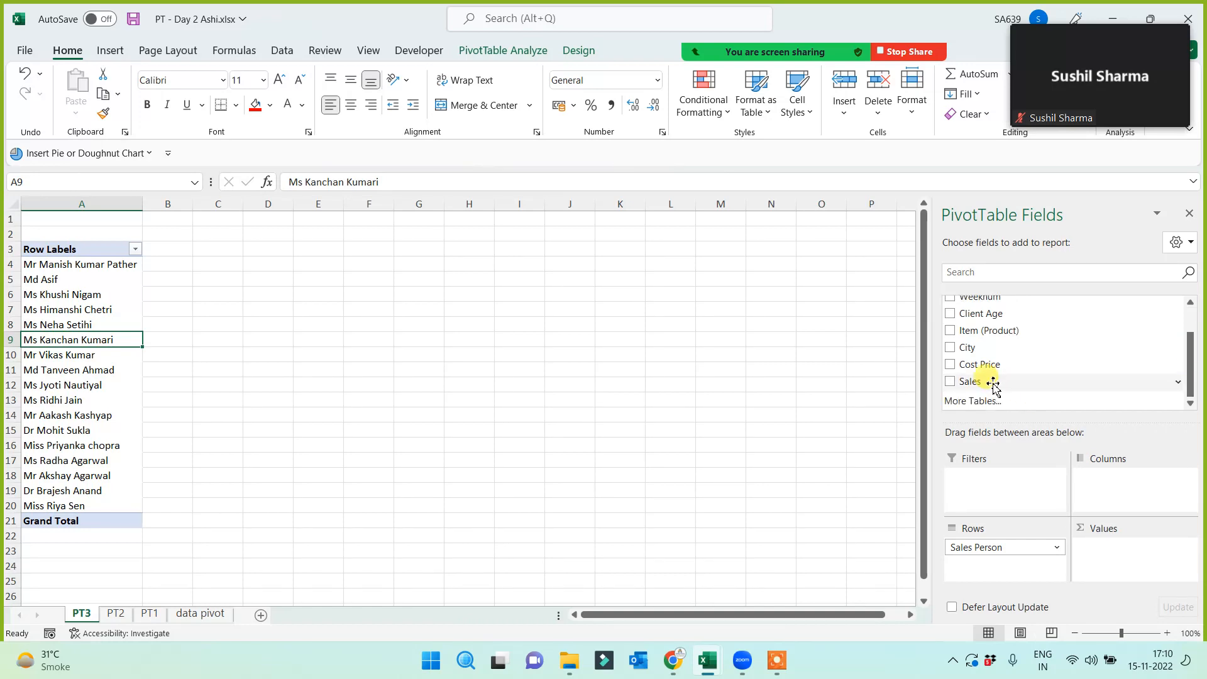
pyautogui.moveTo(989, 381); pyautogui.dragTo(1080, 555)
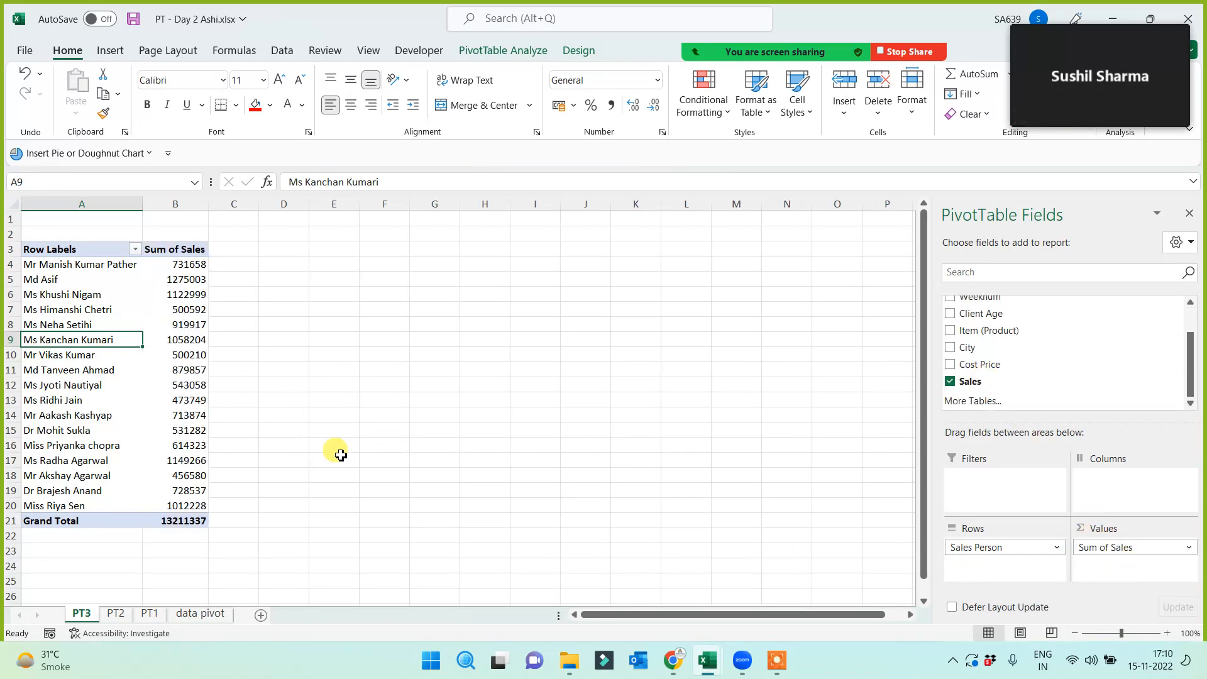
pyautogui.keyDown('ctrl'); pyautogui.scroll(2, 346, 449); pyautogui.keyUp('ctrl')
pyautogui.click(375, 407)
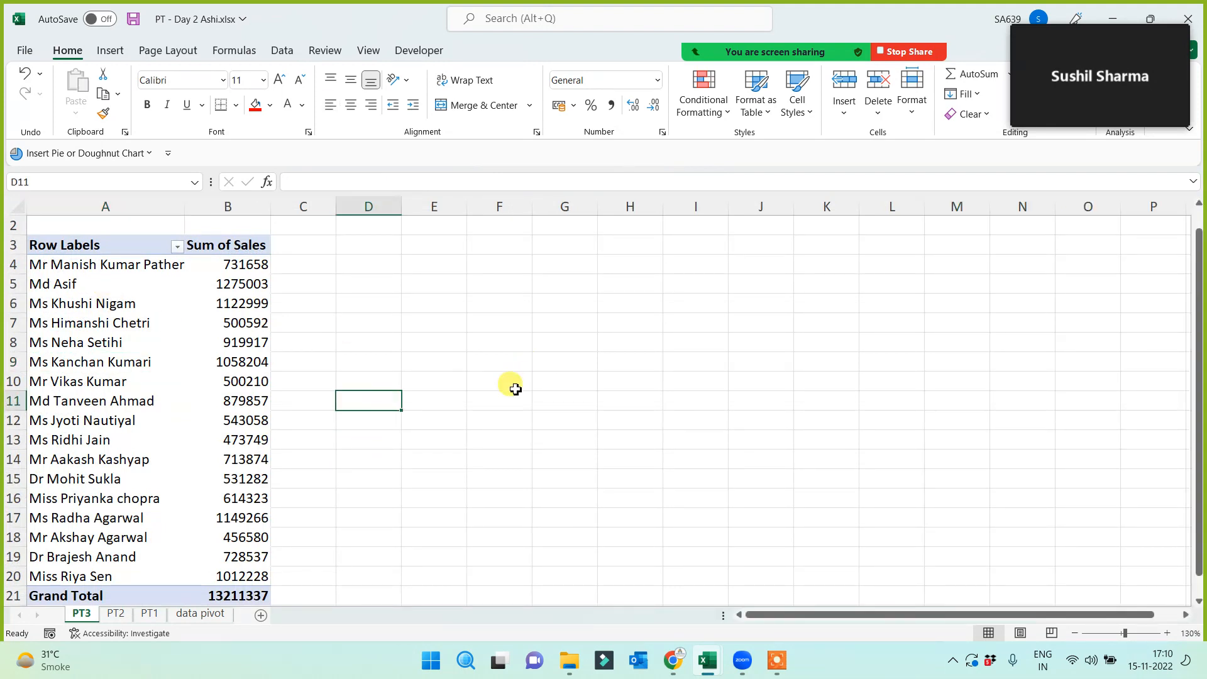
# Insert one more PivotTable from the data pivot sheet's table on a new worksheet and rename that sheet PT4
pyautogui.click(199, 614)
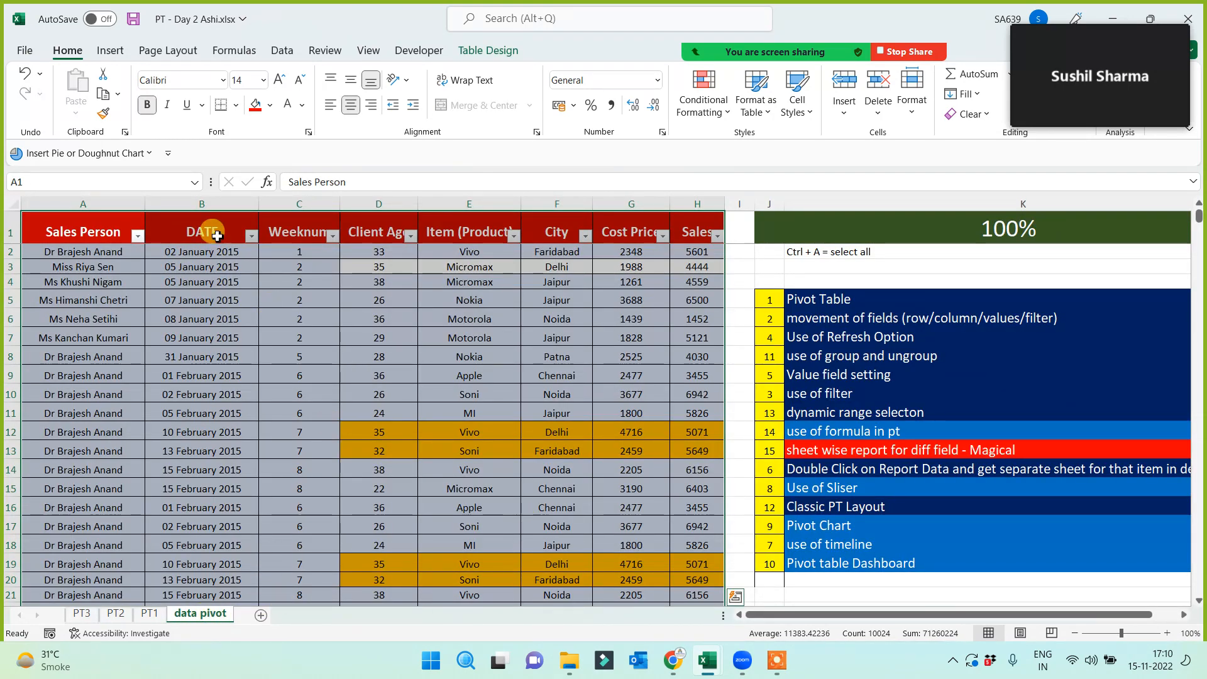
pyautogui.click(109, 50)
pyautogui.click(38, 81)
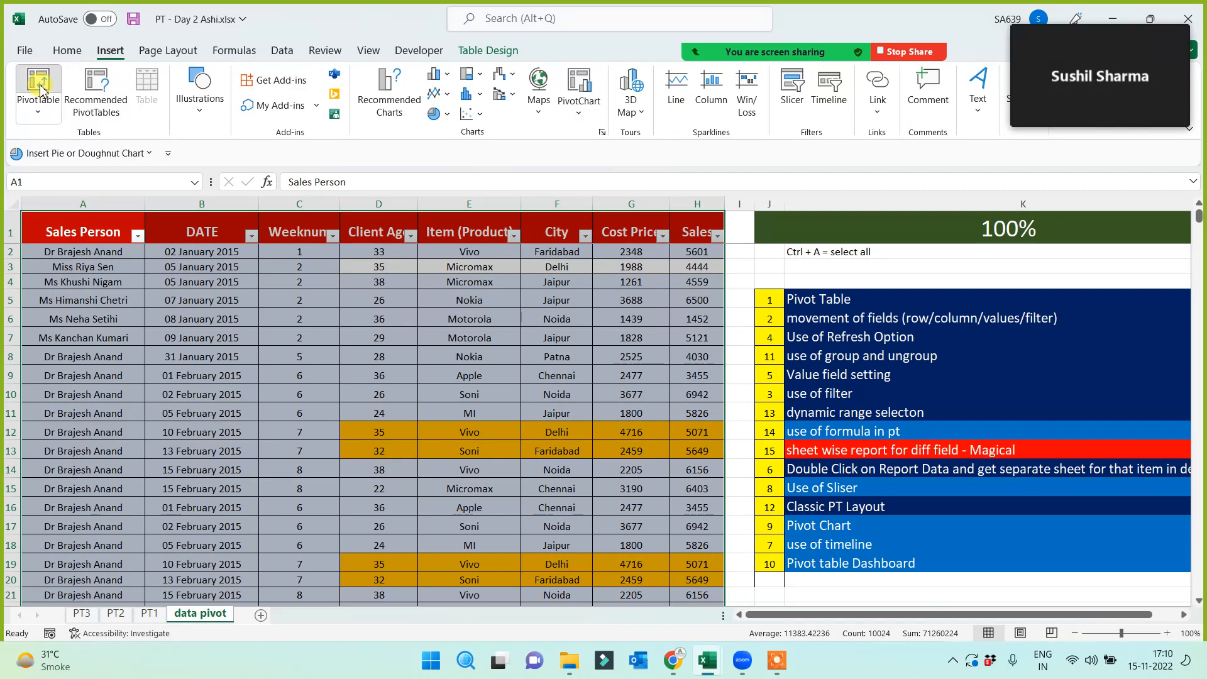
pyautogui.click(554, 484)
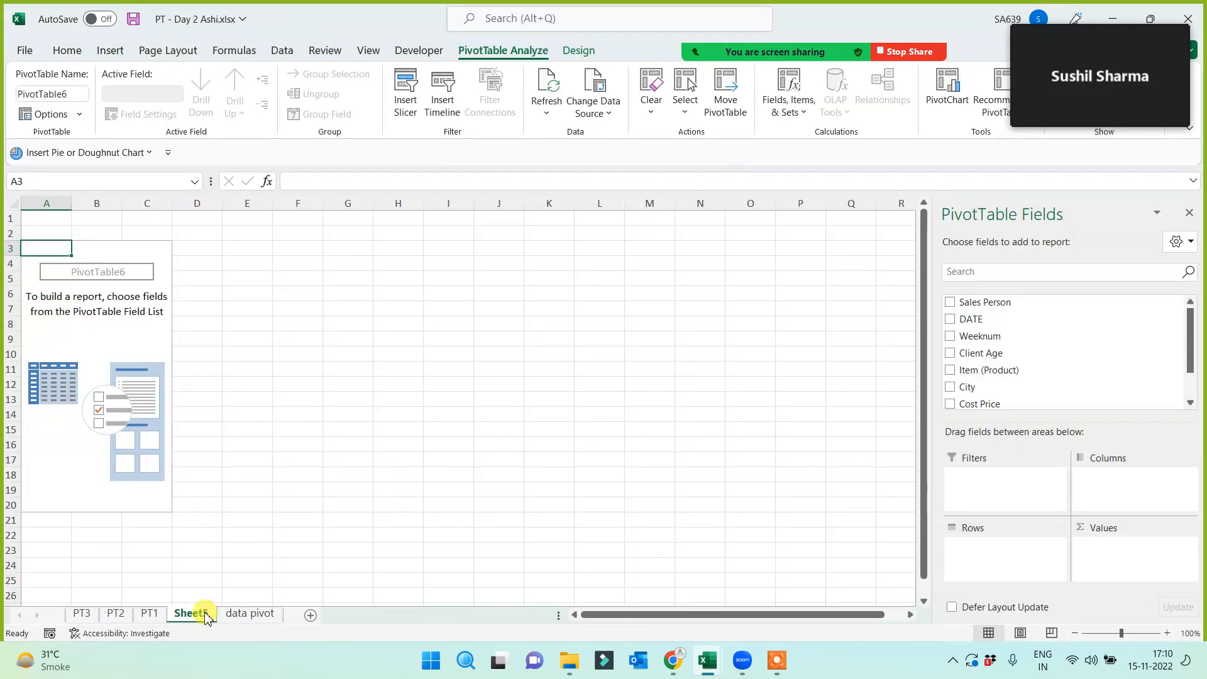
pyautogui.doubleClick(205, 616)
pyautogui.write('PT4')
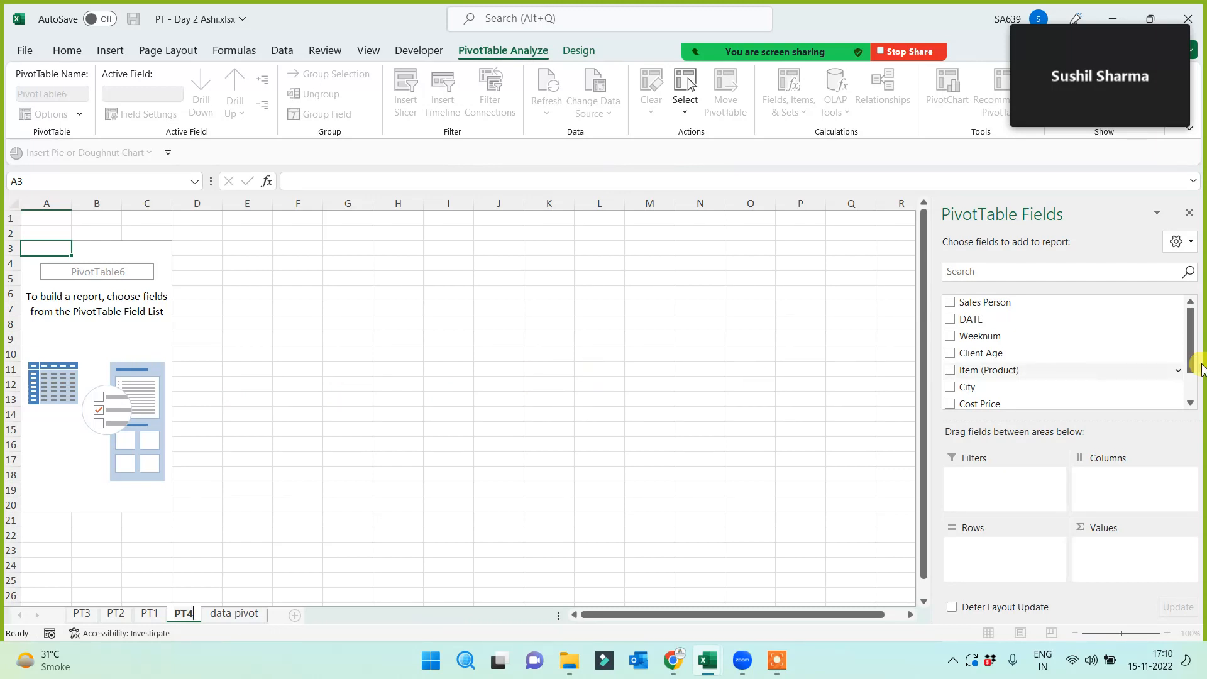
# Add City to the rows and the sum of Sales to the values of the PT4 PivotTable
pyautogui.moveTo(1190, 350); pyautogui.dragTo(1191, 377)
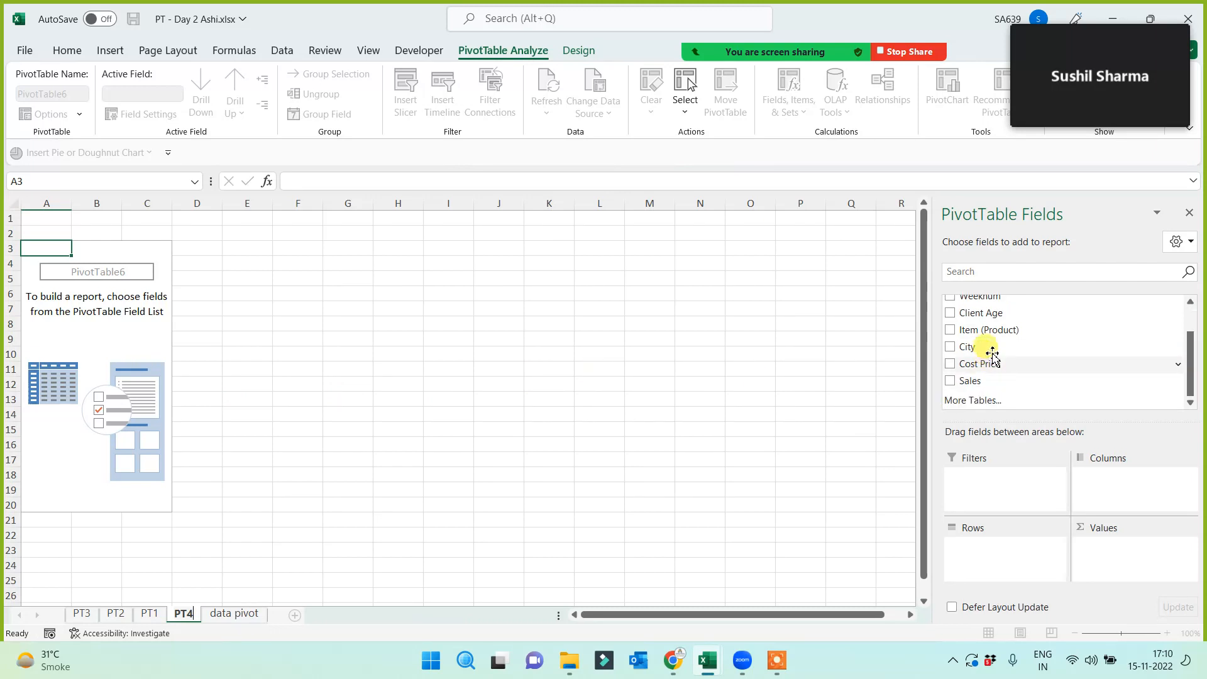
pyautogui.moveTo(989, 345); pyautogui.dragTo(986, 556)
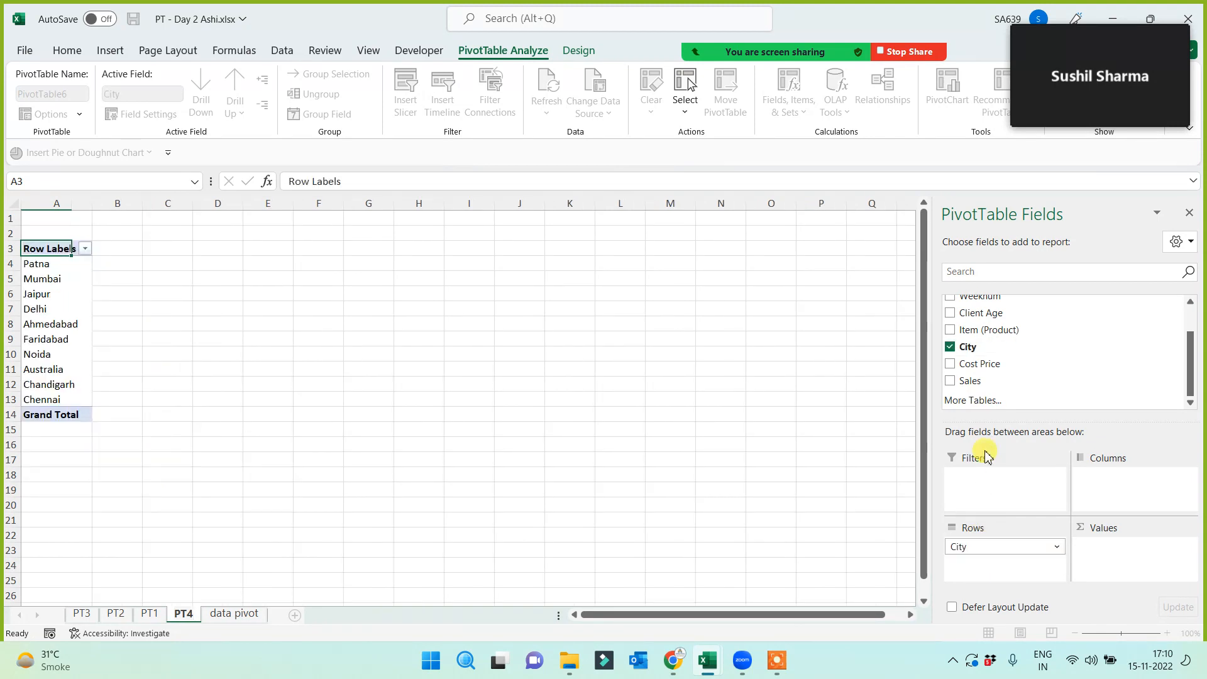
pyautogui.moveTo(974, 379); pyautogui.dragTo(1098, 557)
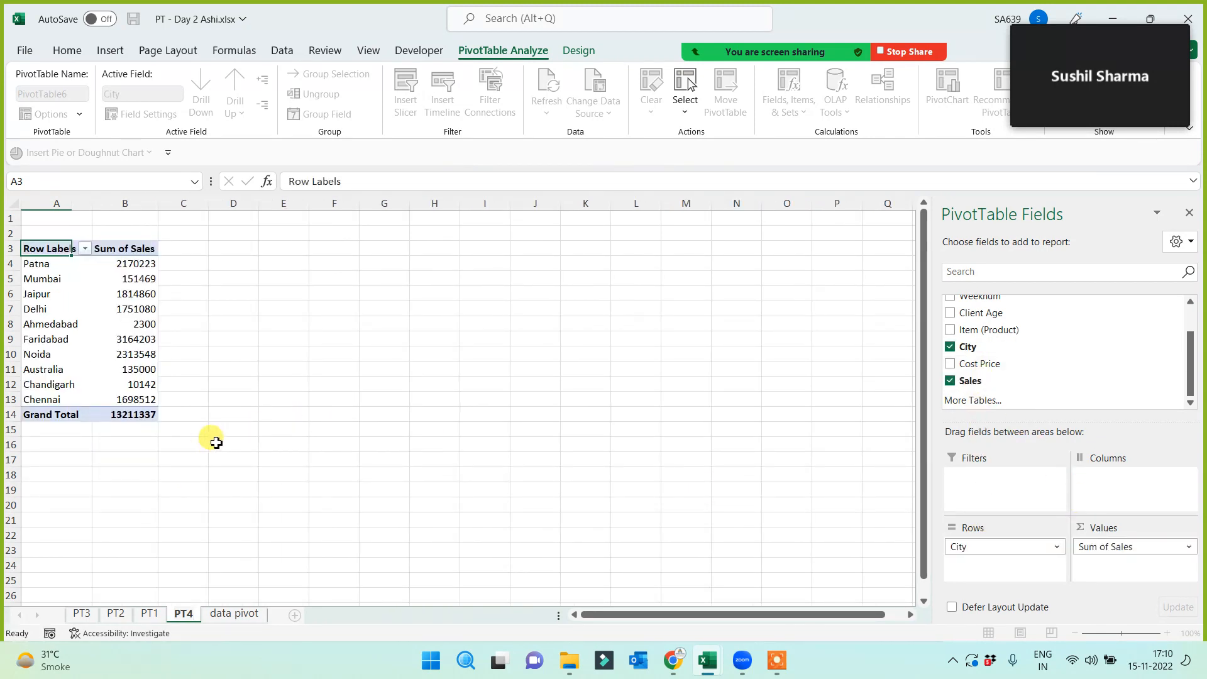
# Move the City field of the PT4 PivotTable to the columns and back to the rows twice to compare both layouts
pyautogui.click(235, 413)
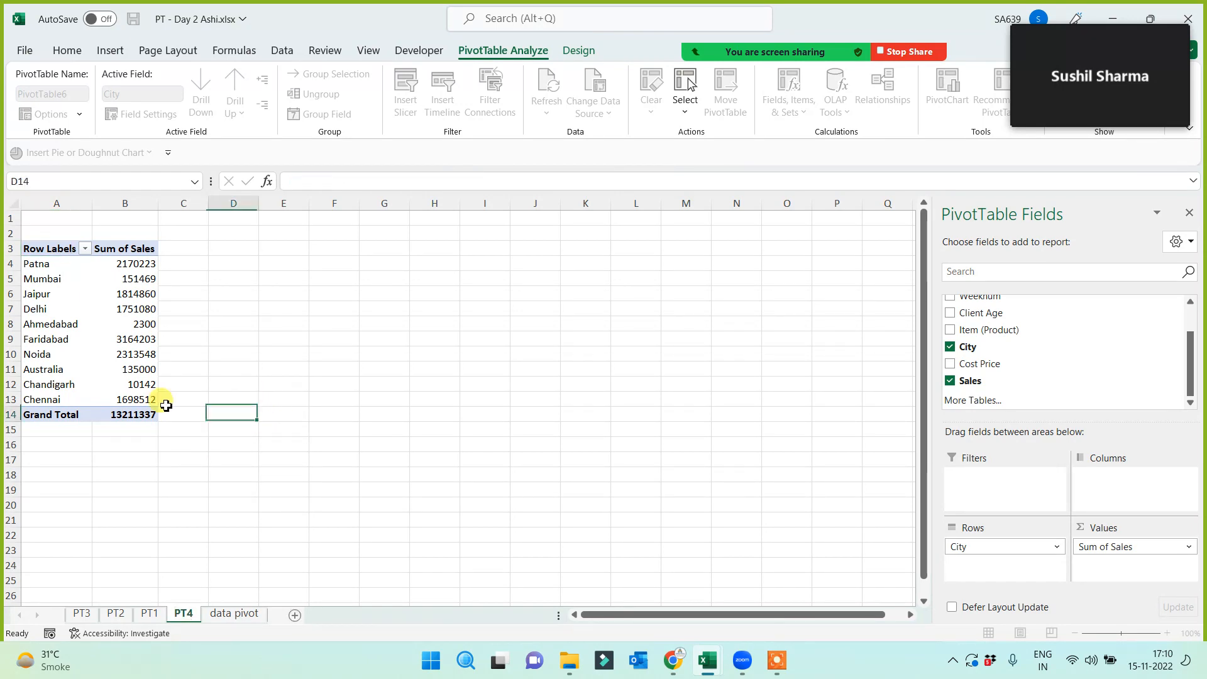
pyautogui.click(135, 356)
pyautogui.scroll(2, 251, 432)
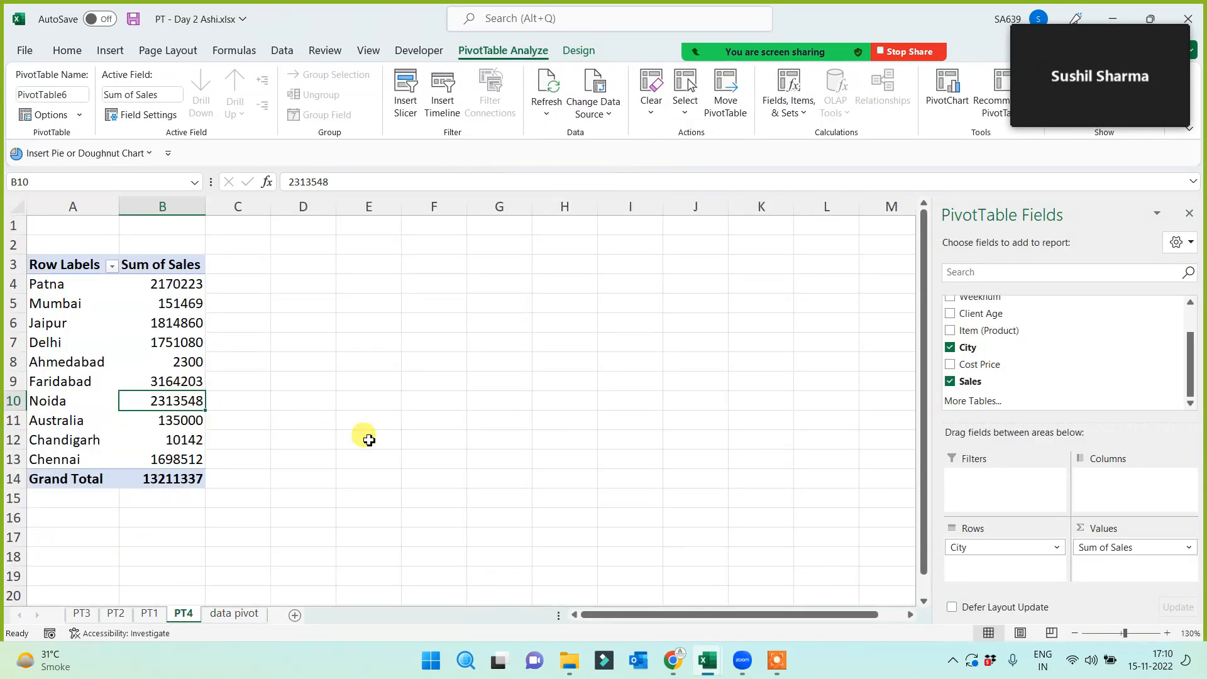
pyautogui.moveTo(973, 550); pyautogui.dragTo(1094, 487)
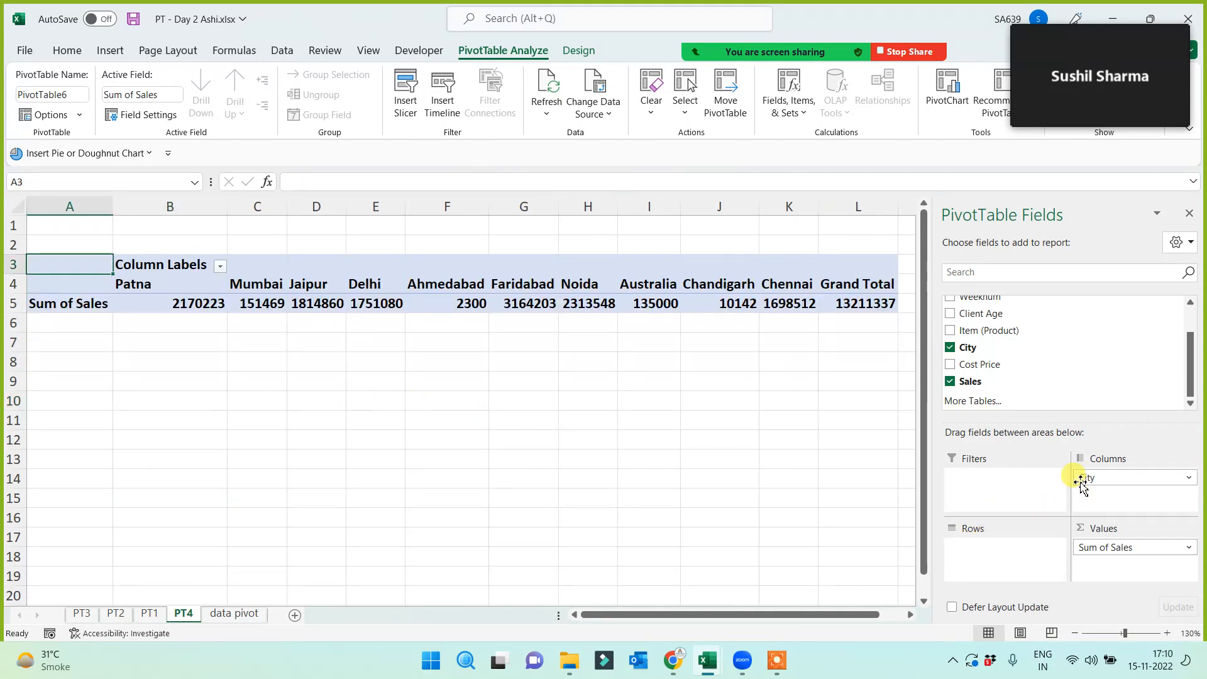
pyautogui.moveTo(1095, 482); pyautogui.dragTo(990, 551)
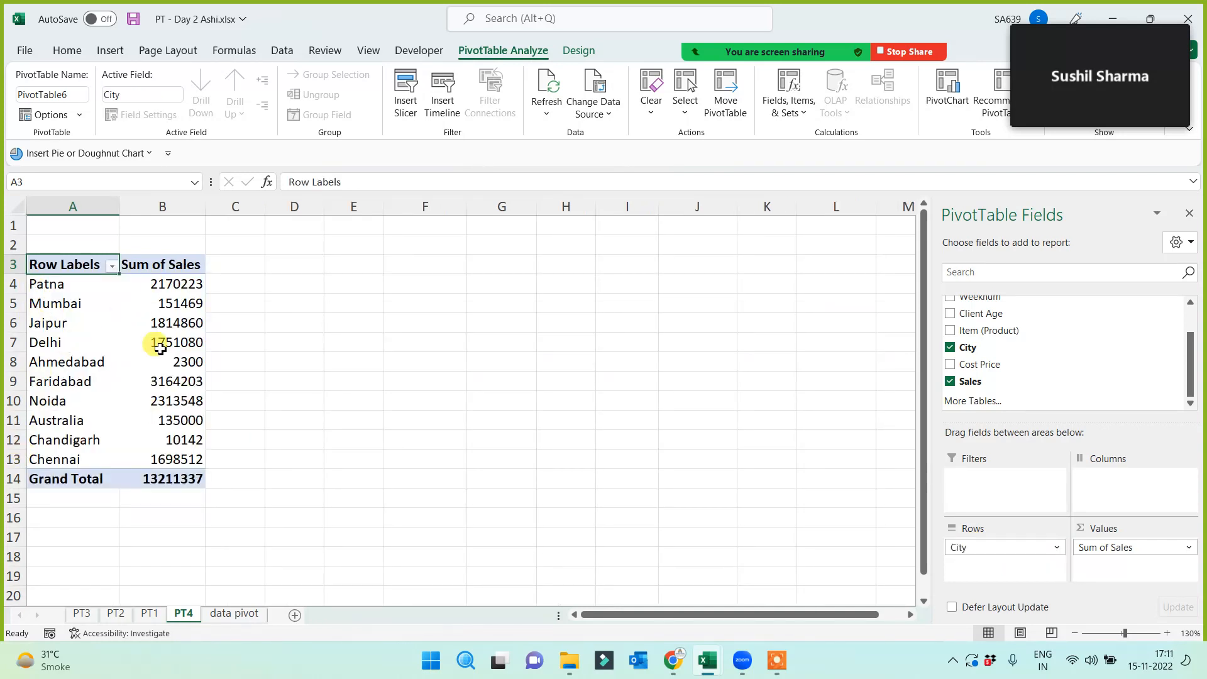
pyautogui.moveTo(938, 551); pyautogui.dragTo(1085, 480)
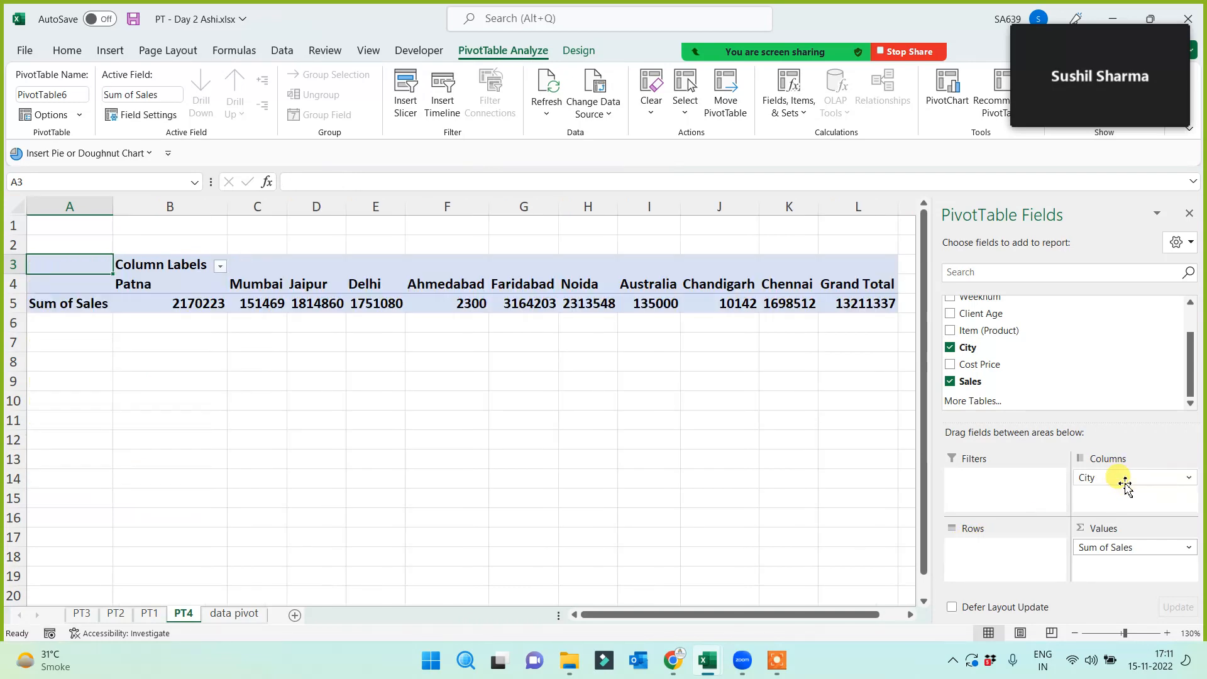
pyautogui.keyDown('ctrl'); pyautogui.scroll(3, 646, 498); pyautogui.keyUp('ctrl')
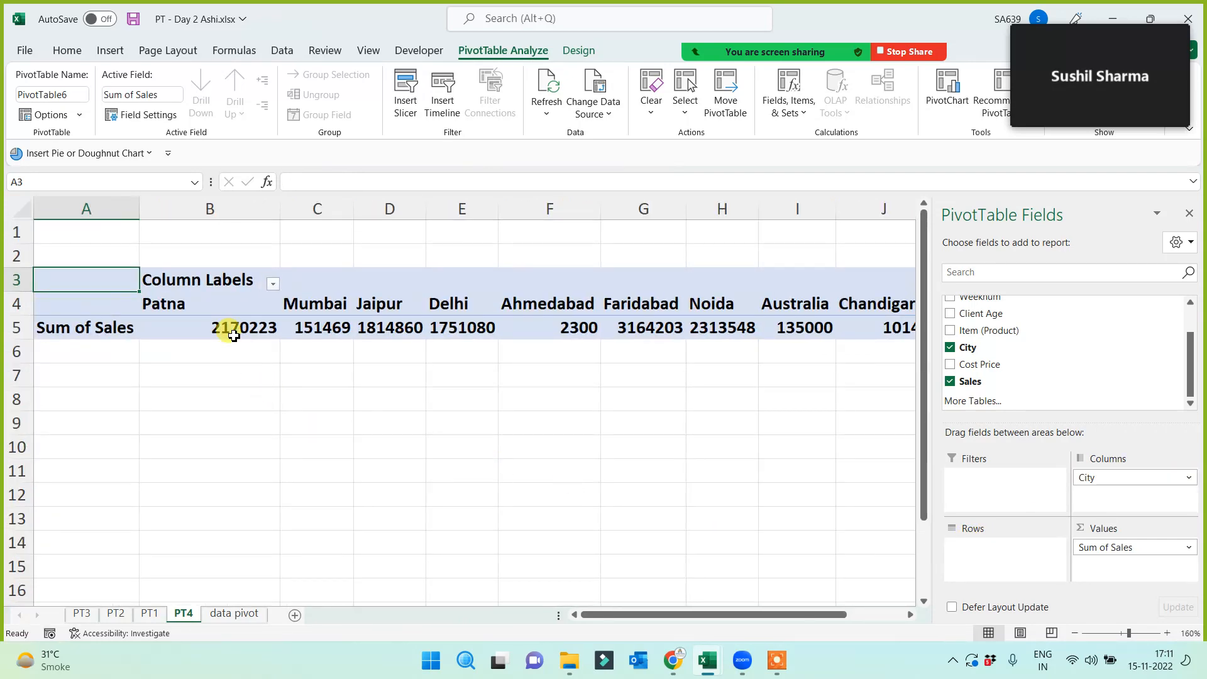
pyautogui.click(217, 306)
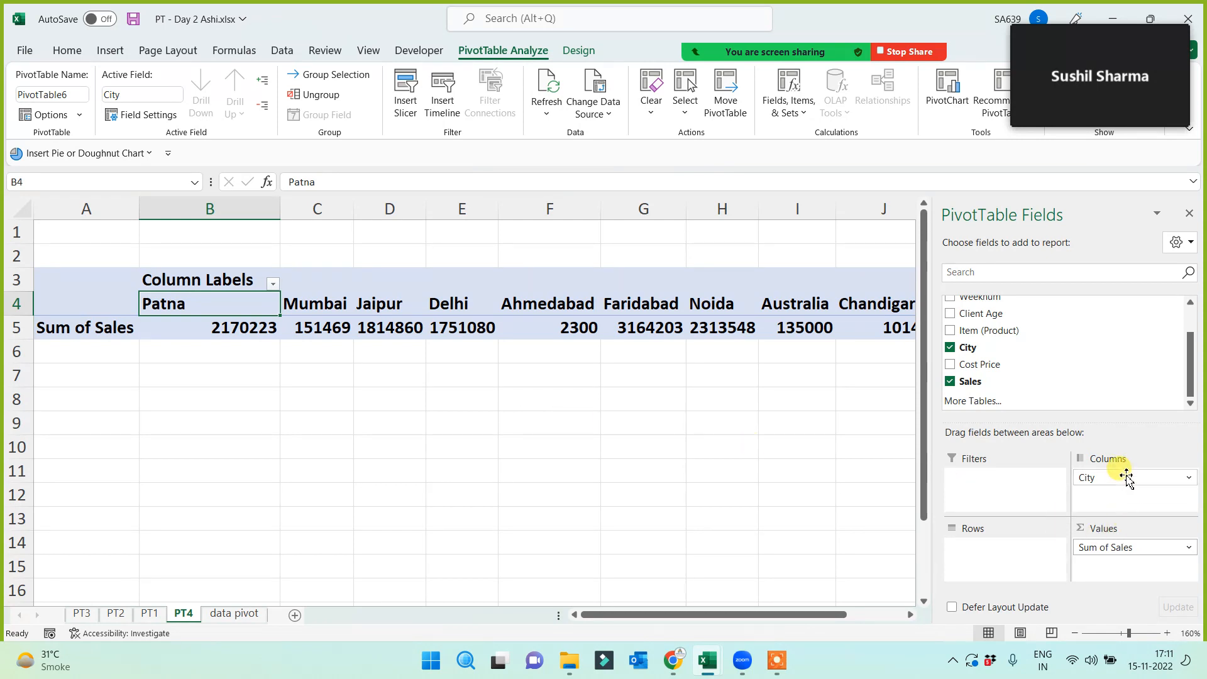
pyautogui.moveTo(1115, 478); pyautogui.dragTo(1017, 555)
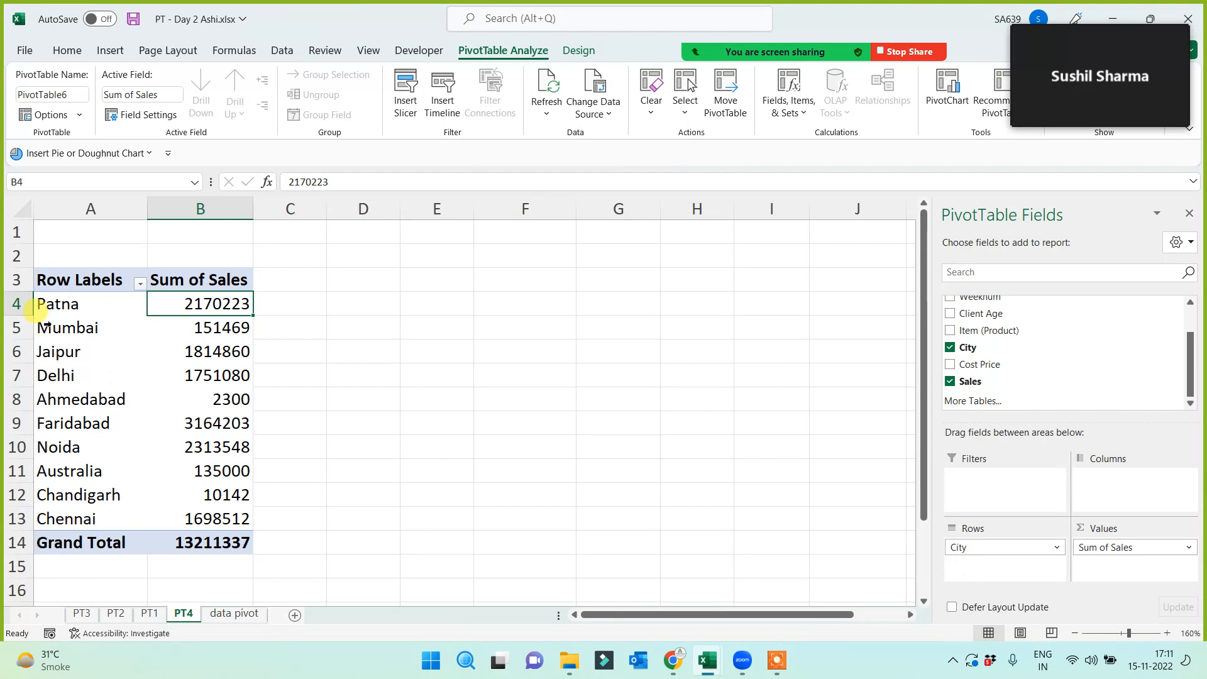
pyautogui.moveTo(992, 547)
pyautogui.mouseDown()
pyautogui.moveTo(1106, 484)
pyautogui.moveTo(1132, 484)
pyautogui.moveTo(1006, 553)
pyautogui.mouseUp()
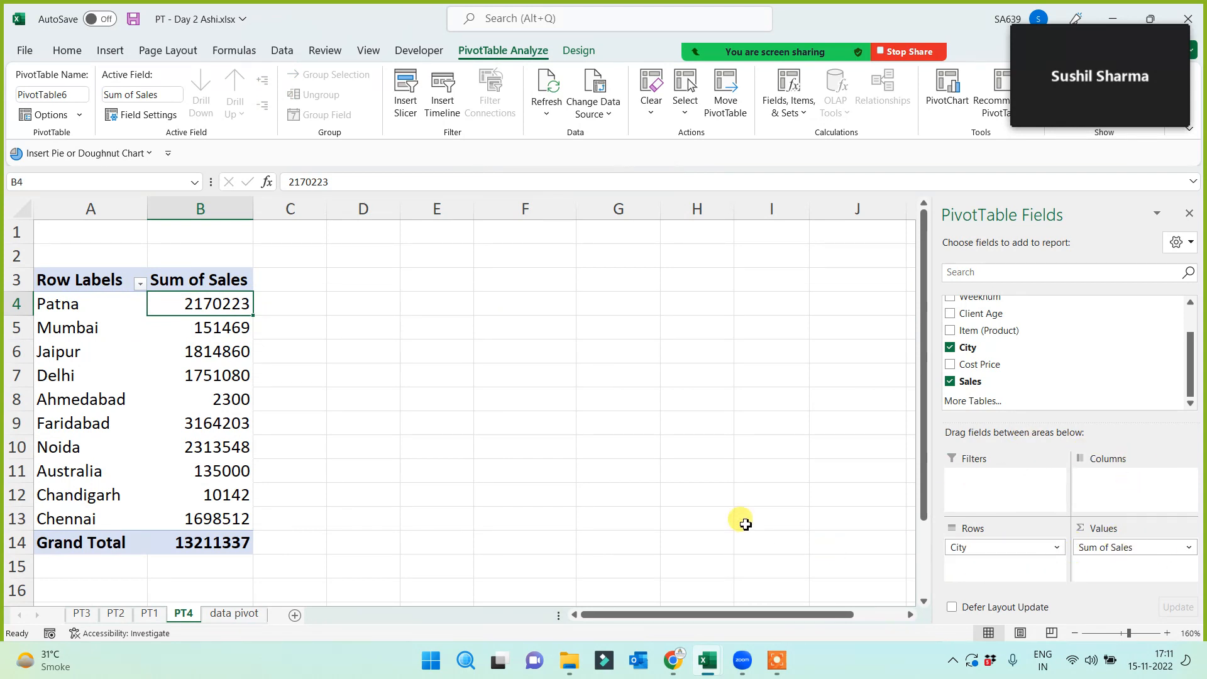
# Insert another PivotTable from the data pivot sheet's table on a new worksheet
pyautogui.click(228, 615)
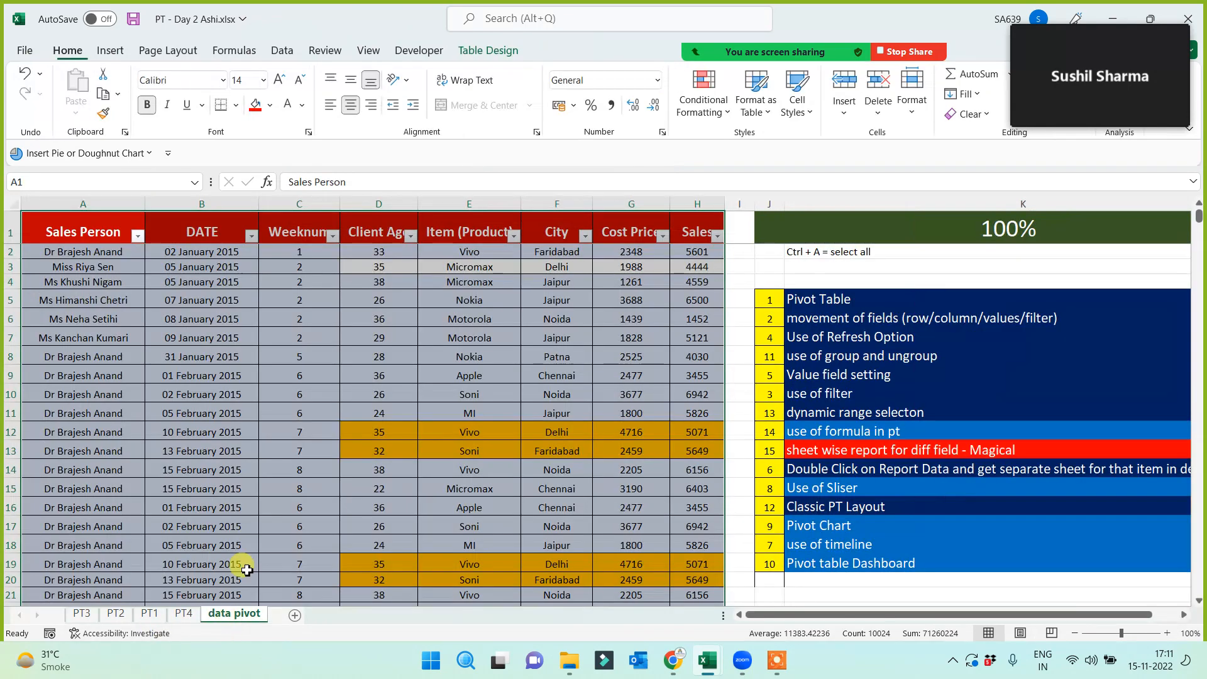
pyautogui.click(110, 51)
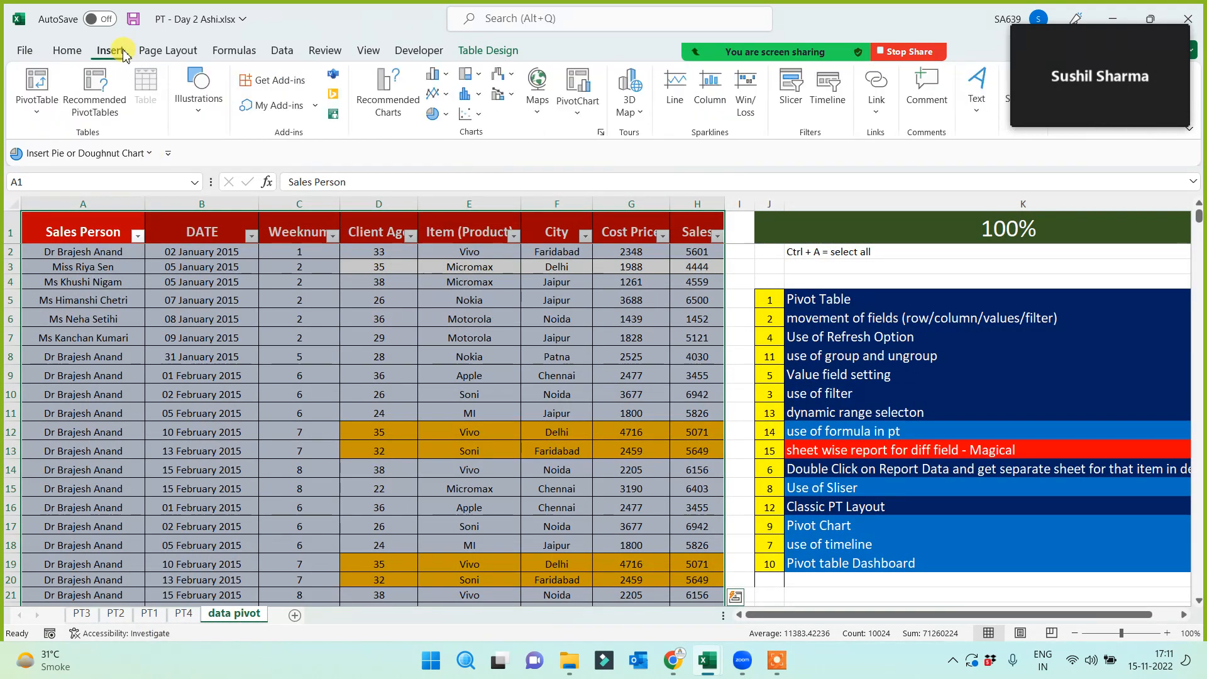
pyautogui.click(39, 95)
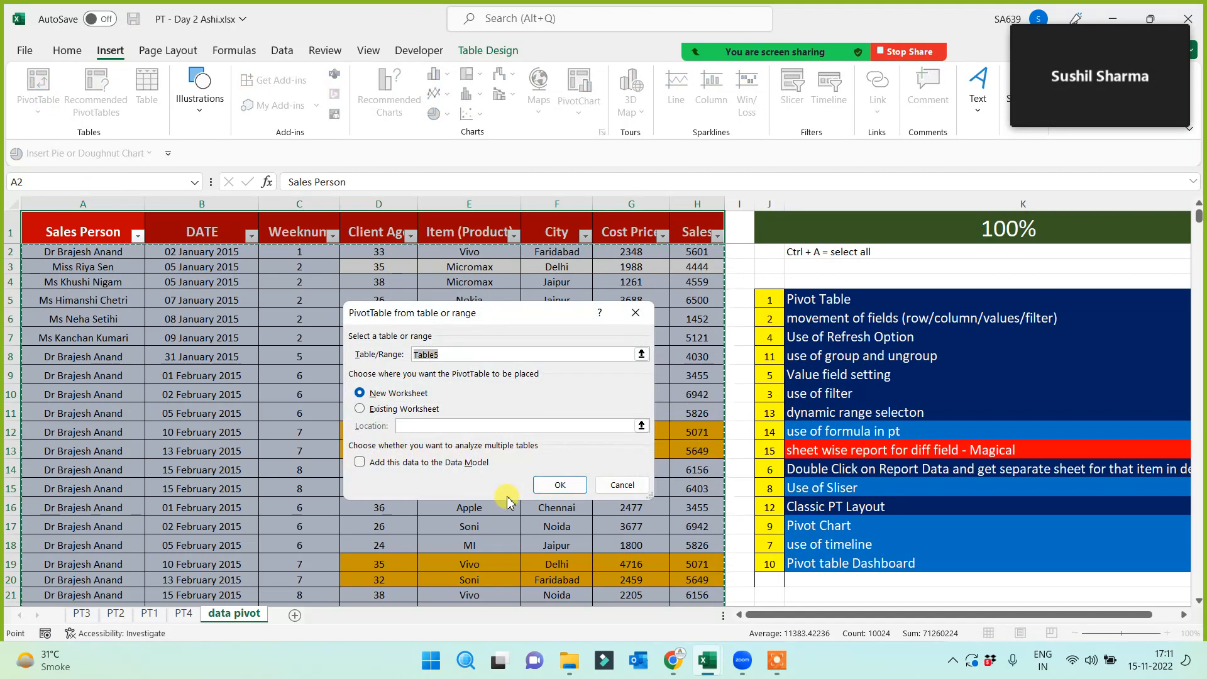
pyautogui.click(560, 486)
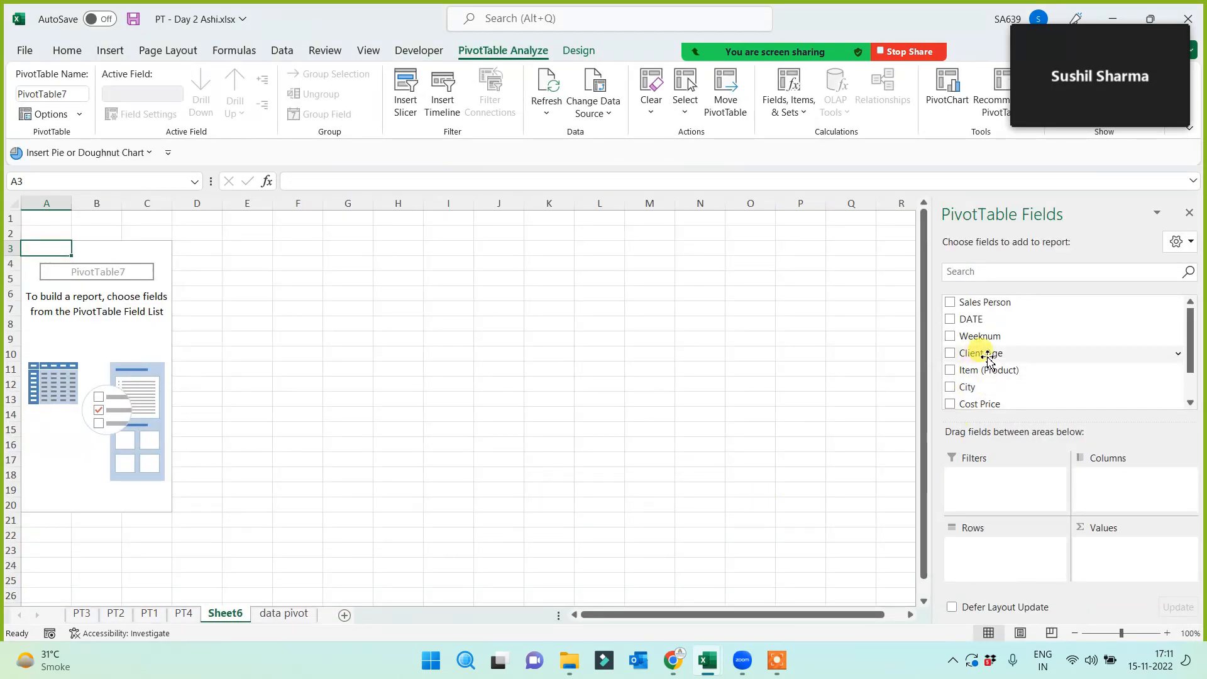
# Build the new PivotTable with Item (Product) as the row field and the sum of Sales as the values
pyautogui.moveTo(1000, 371); pyautogui.dragTo(968, 550)
pyautogui.scroll(-1, 1080, 396)
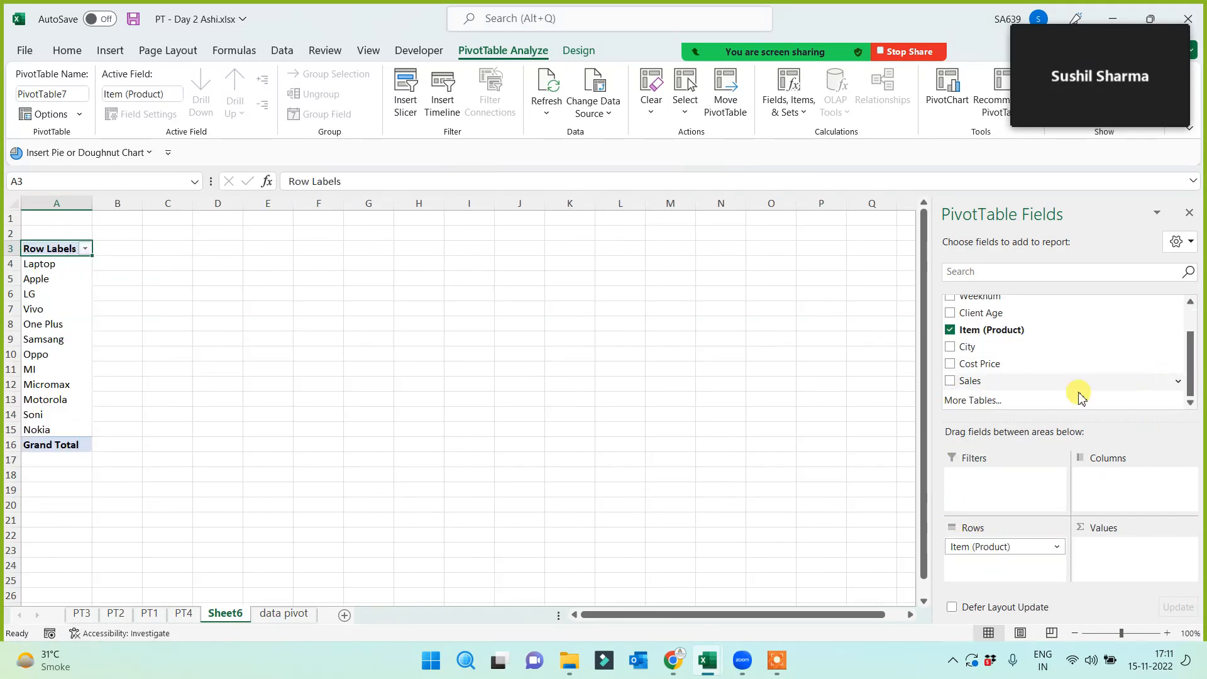
pyautogui.moveTo(1002, 380); pyautogui.dragTo(1135, 560)
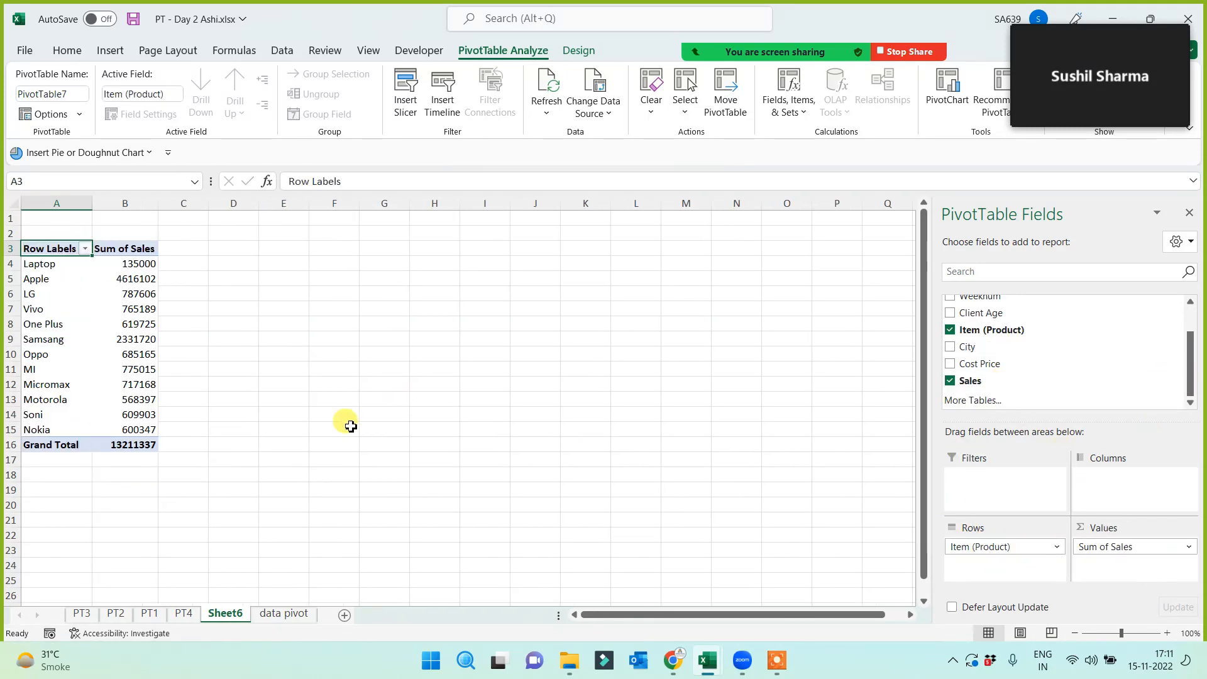
pyautogui.scroll(3, 377, 421)
# Rename the new PivotTable sheet PT5
pyautogui.moveTo(1070, 44)
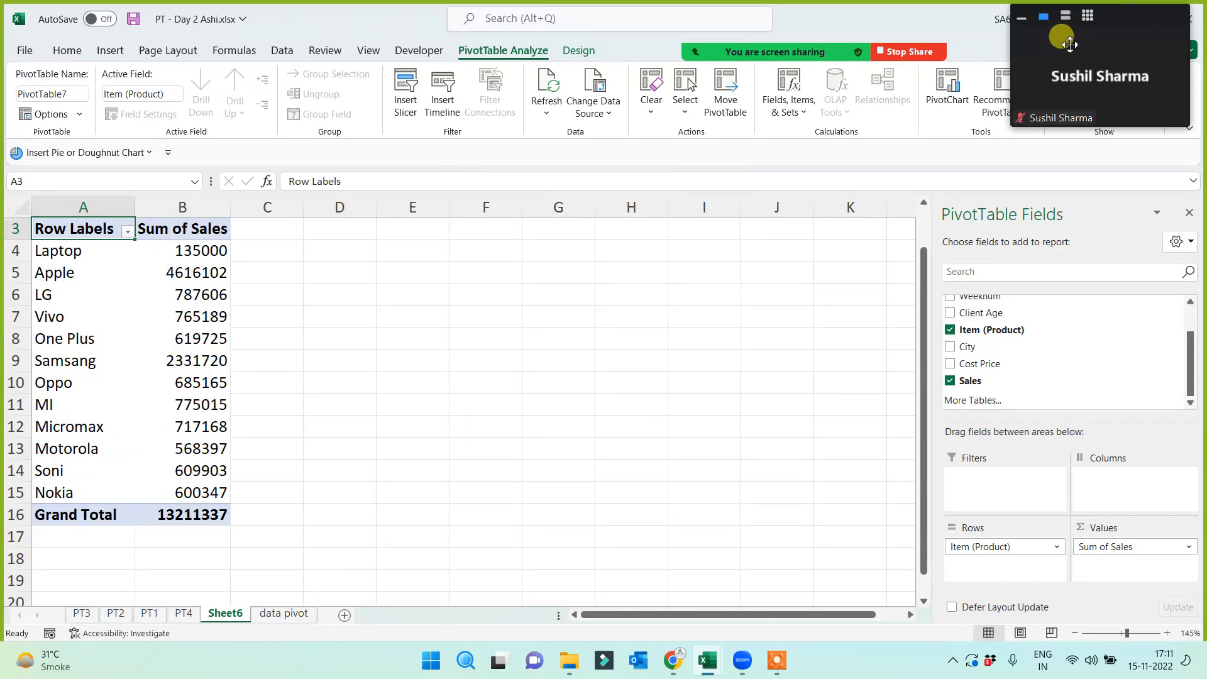
pyautogui.click(1066, 15)
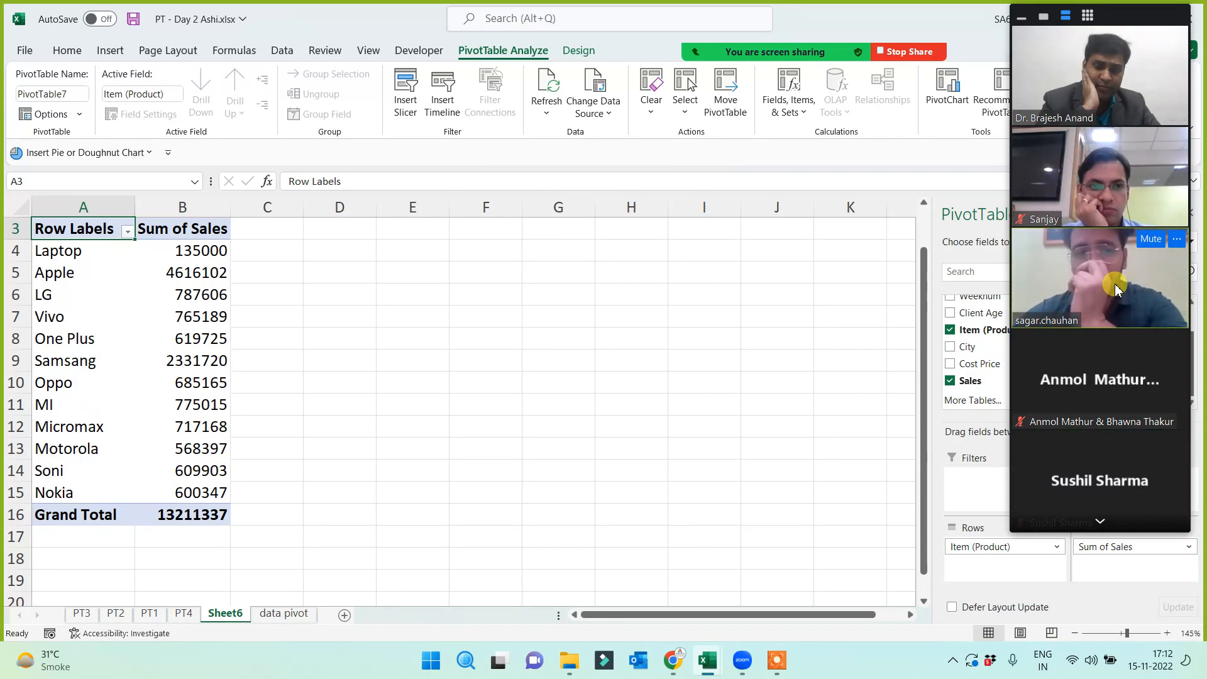
pyautogui.doubleClick(218, 614)
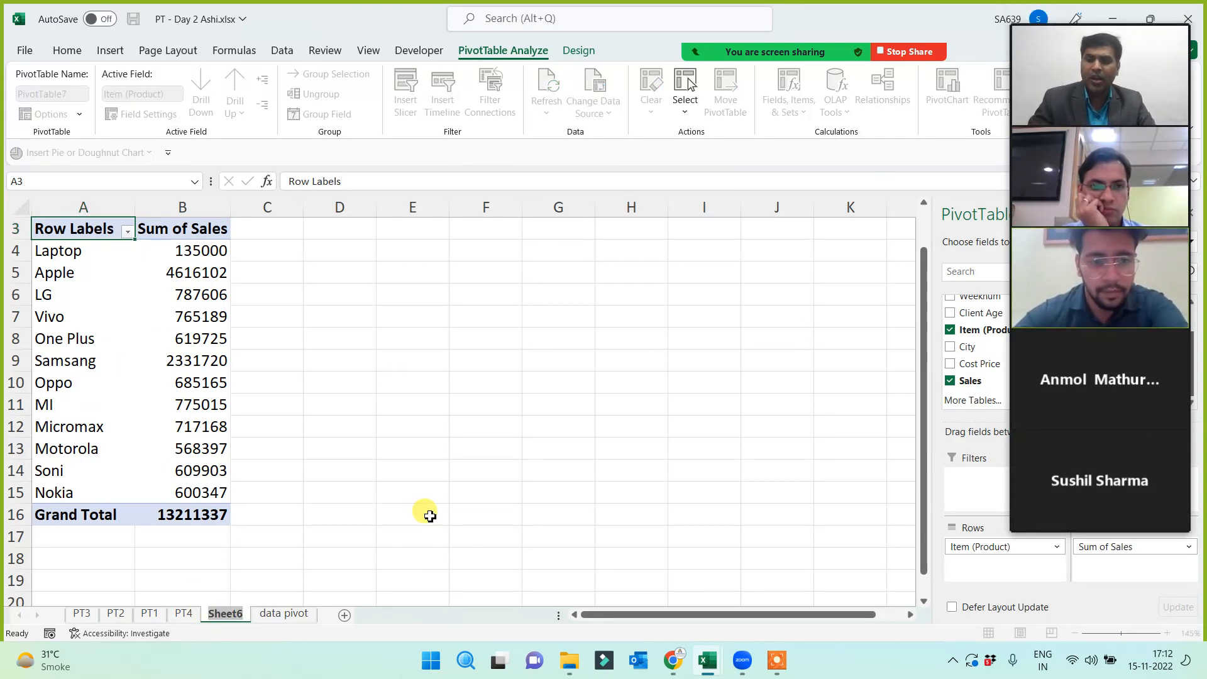
pyautogui.write('PT5')
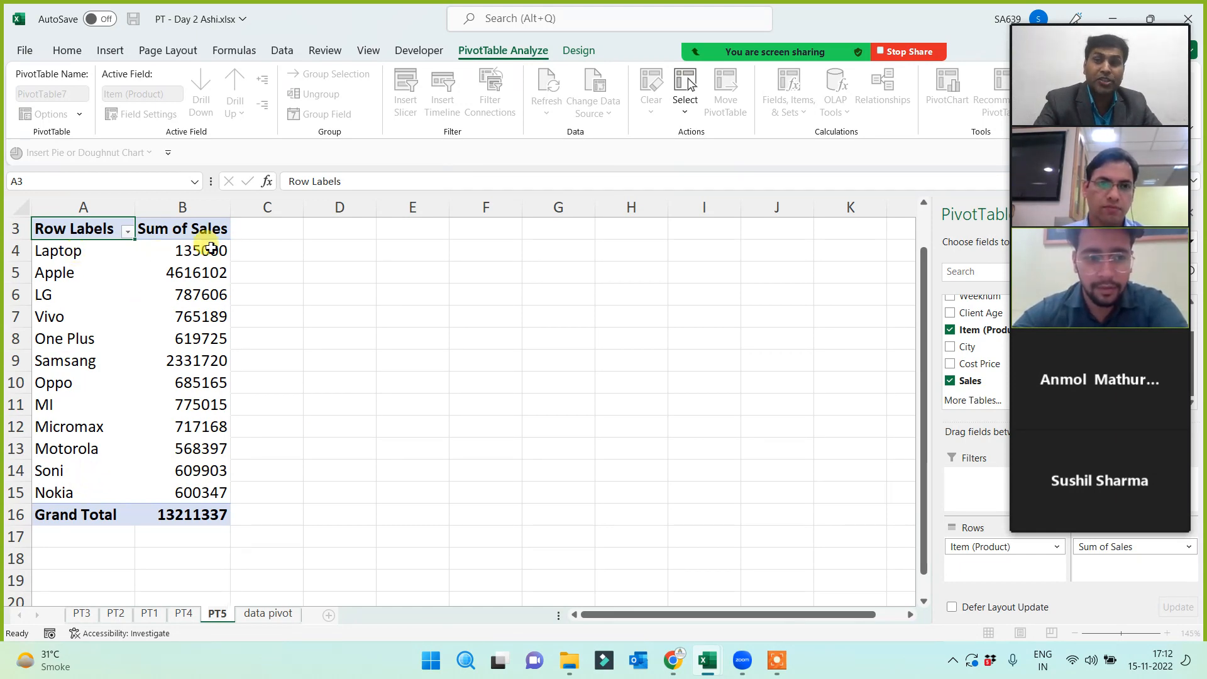
# Review the single-field reports on PT4, PT1, PT2 and PT3, and return to PT5
pyautogui.click(183, 615)
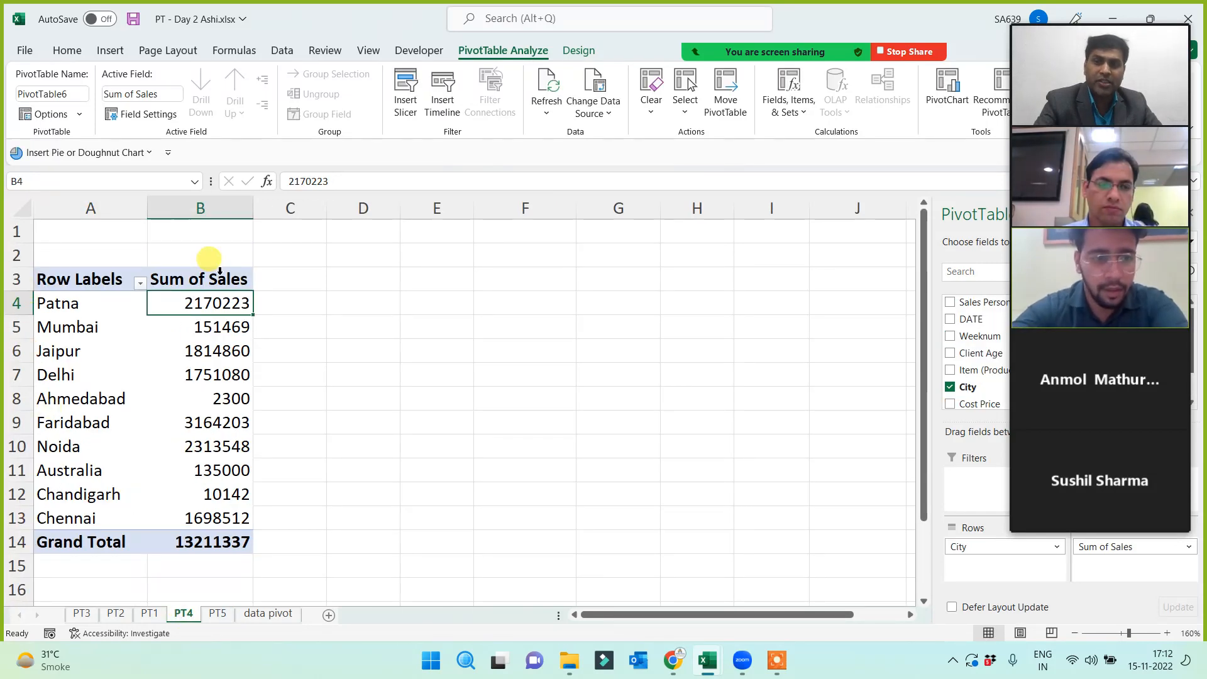
pyautogui.click(149, 614)
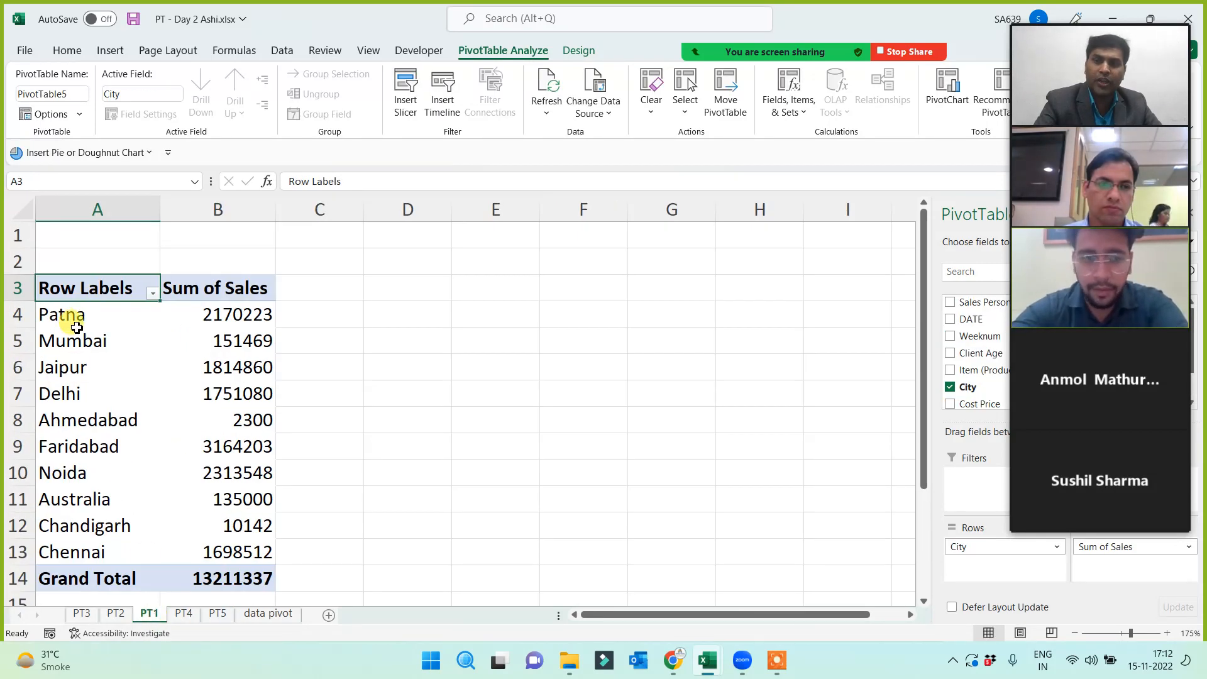
pyautogui.click(115, 612)
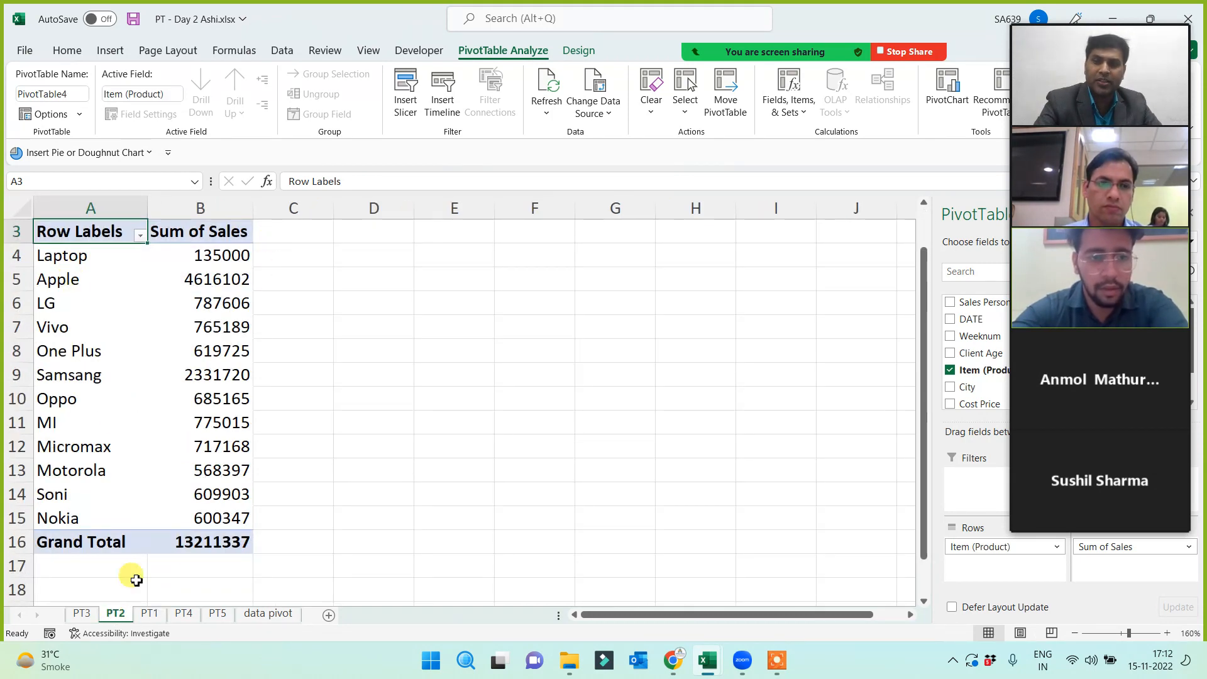
pyautogui.click(81, 613)
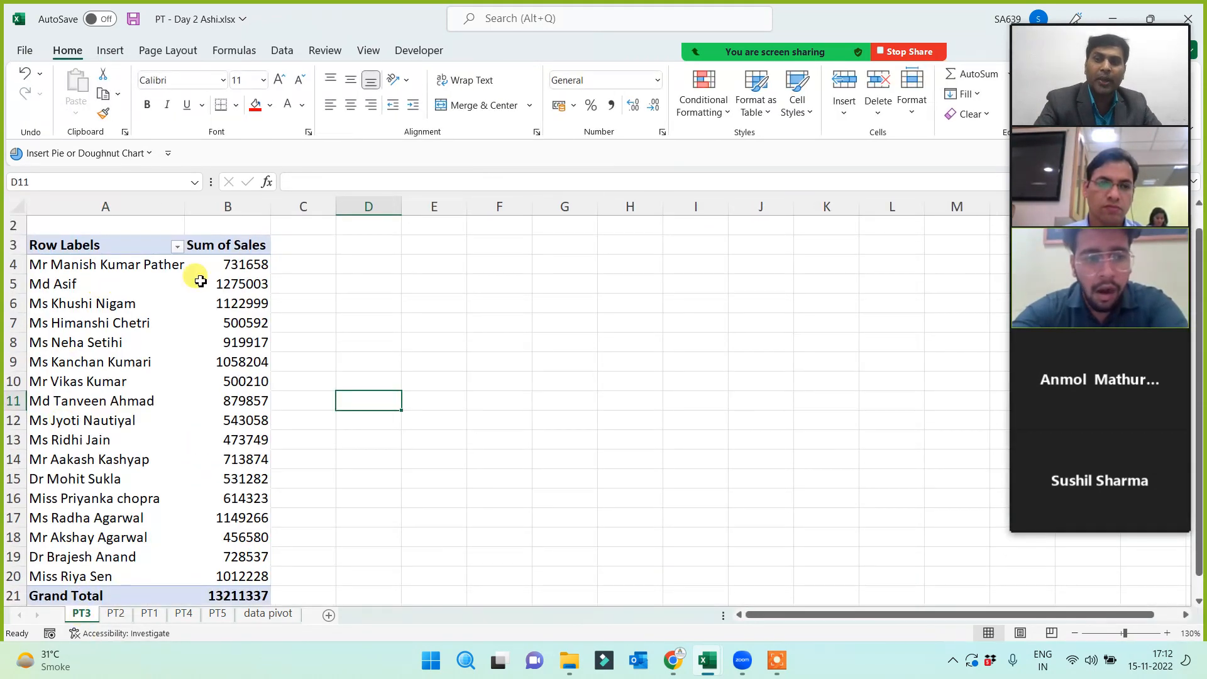
pyautogui.click(217, 614)
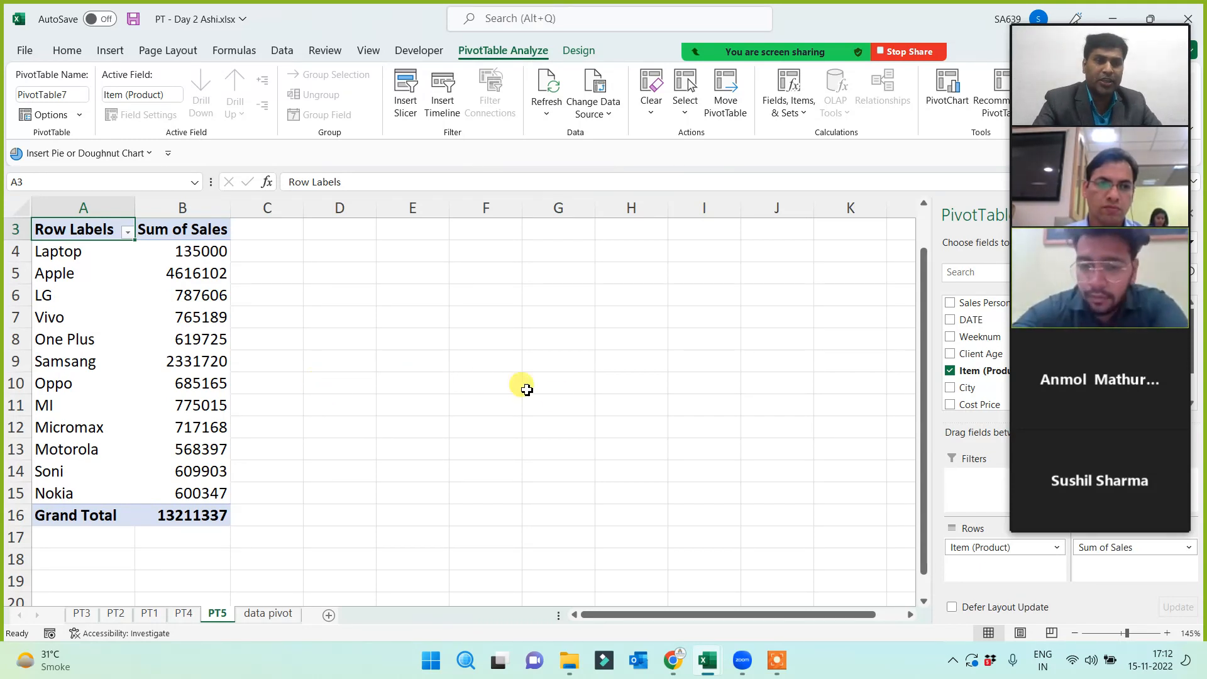
# Add Sales Person to the PT5 rows beneath Item (Product) and look through the resulting sales breakdown for each product
pyautogui.click(1055, 20)
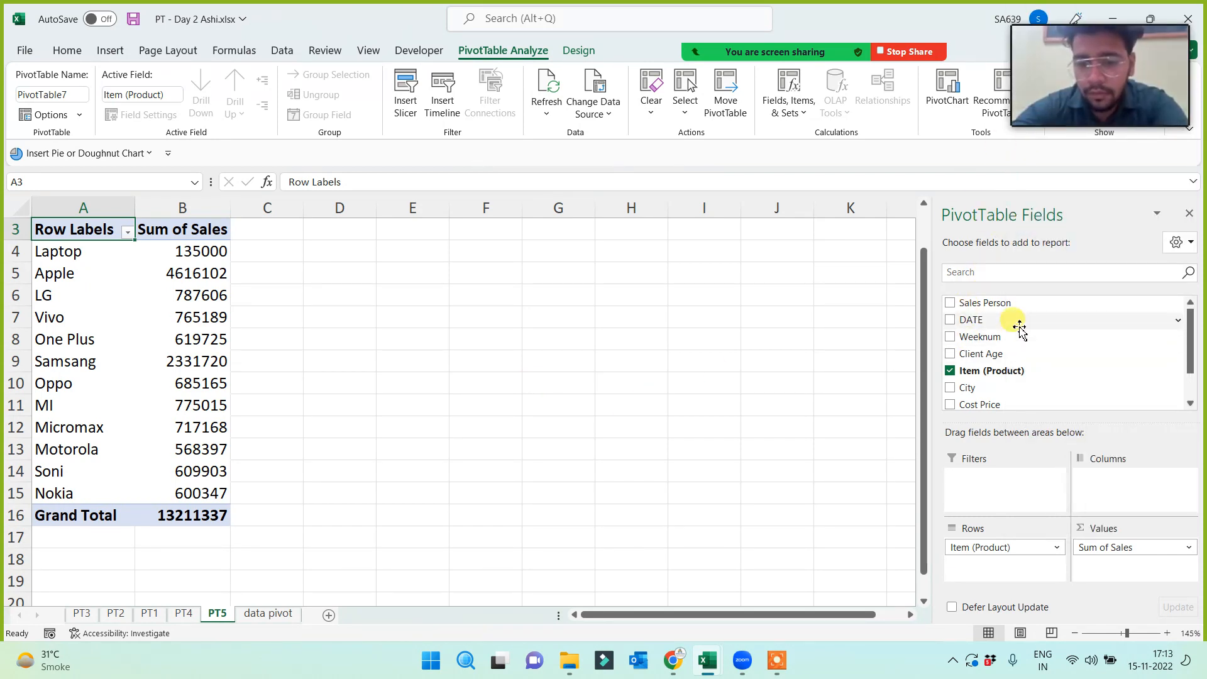
pyautogui.moveTo(1000, 304); pyautogui.dragTo(963, 564)
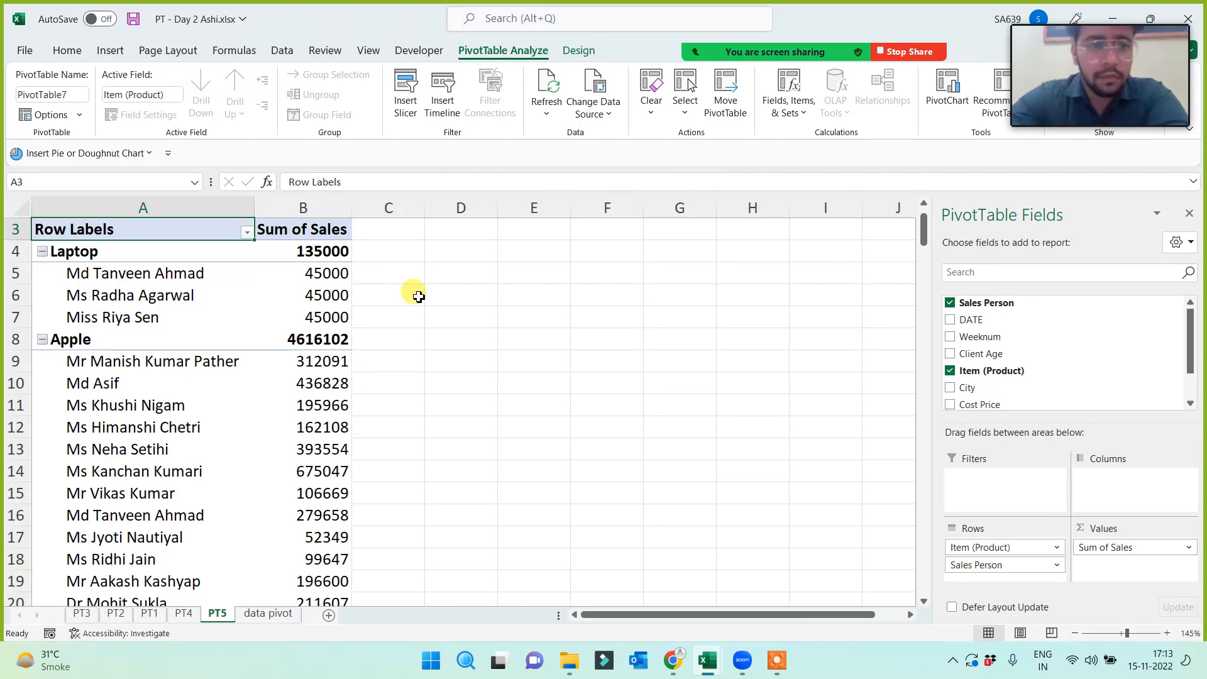
pyautogui.scroll(-2, 434, 352)
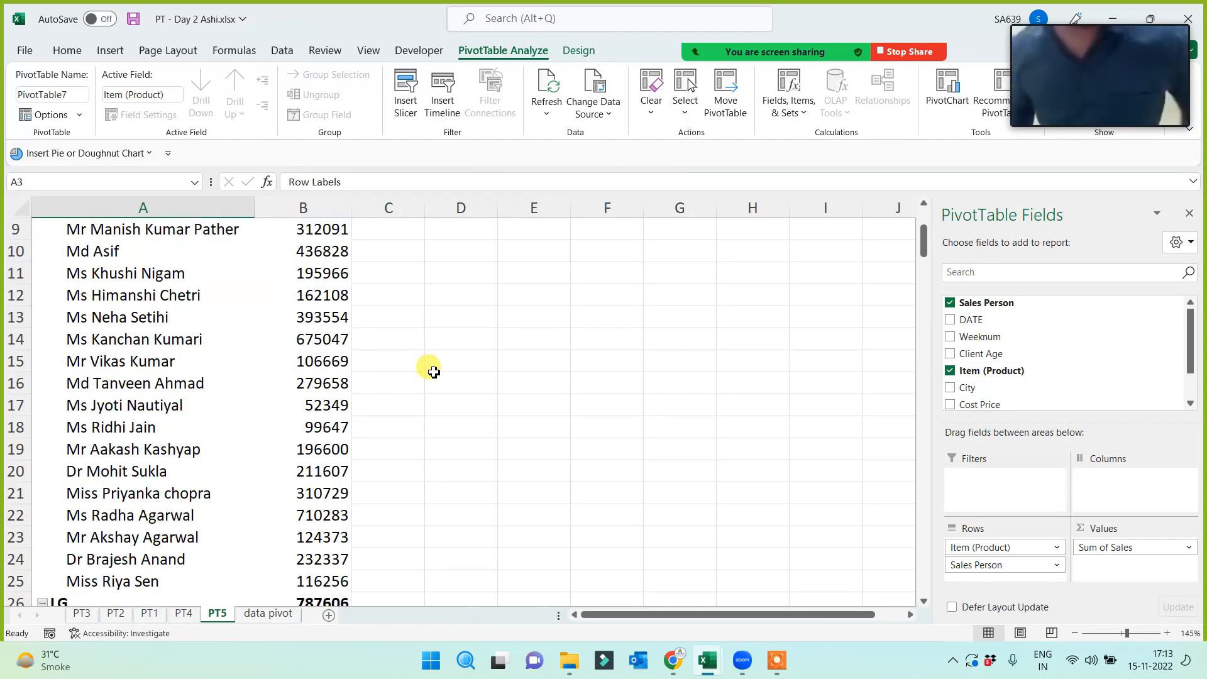
pyautogui.scroll(1, 402, 358)
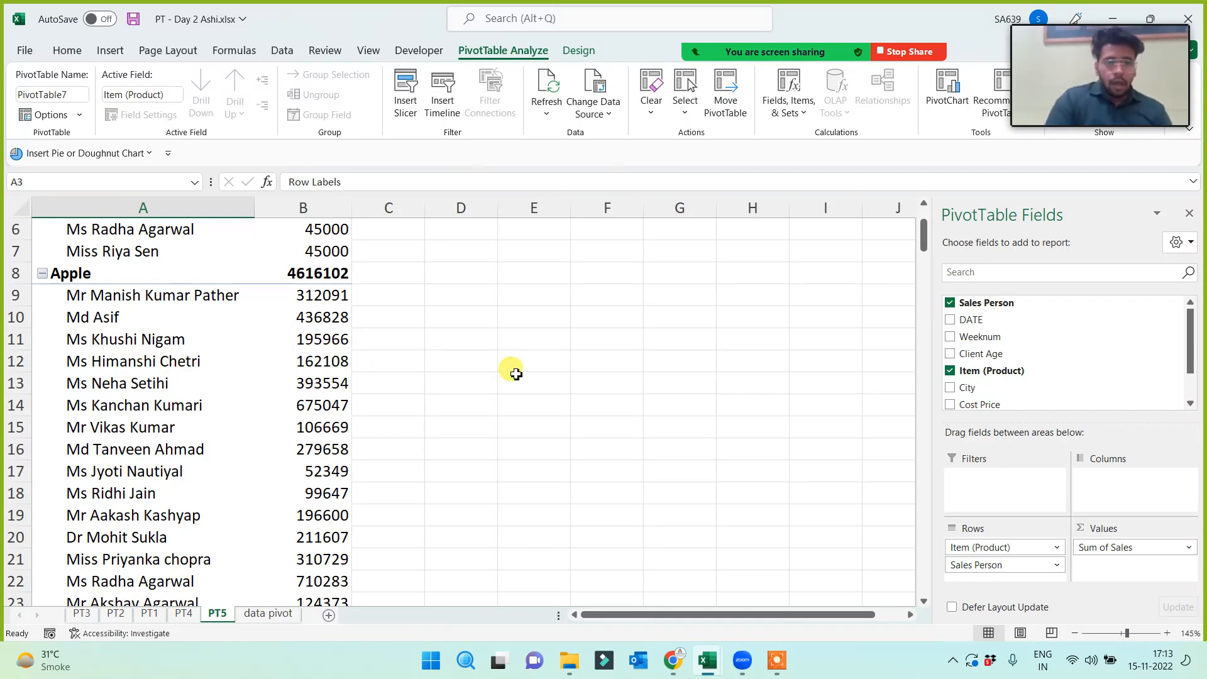
pyautogui.scroll(-6, 374, 404)
pyautogui.scroll(8, 386, 434)
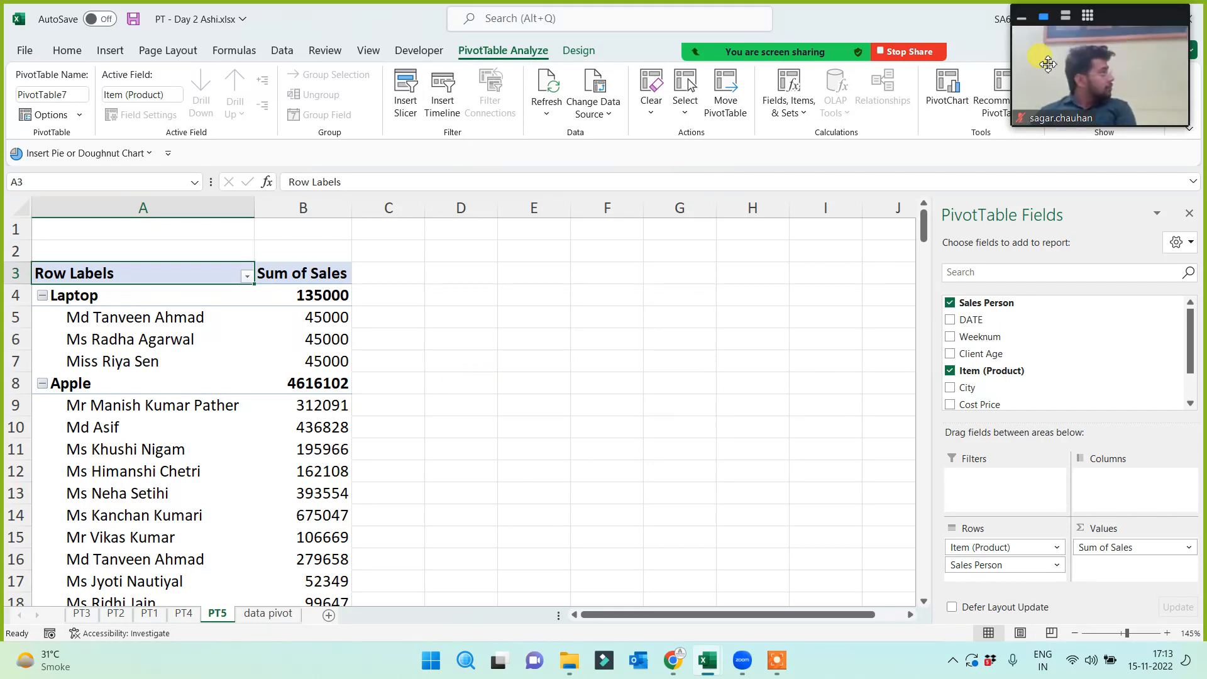
# Reorder the PT5 row fields so that Item (Product) is nested beneath Sales Person
pyautogui.click(1066, 18)
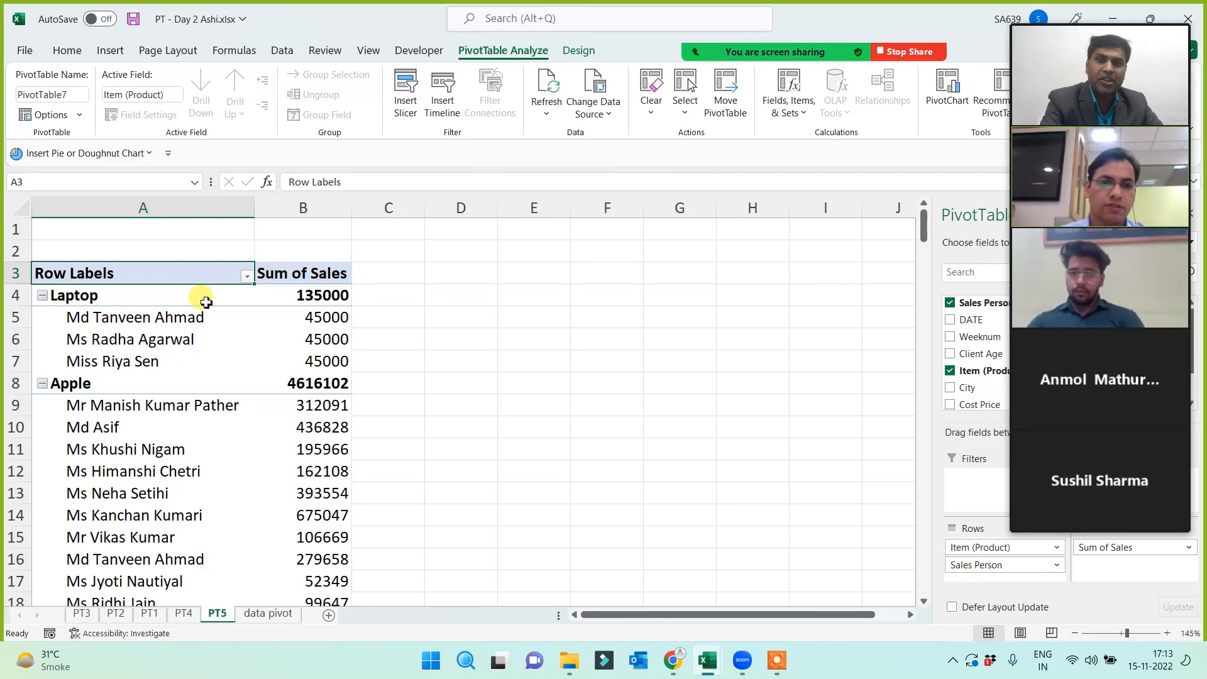
pyautogui.moveTo(348, 300)
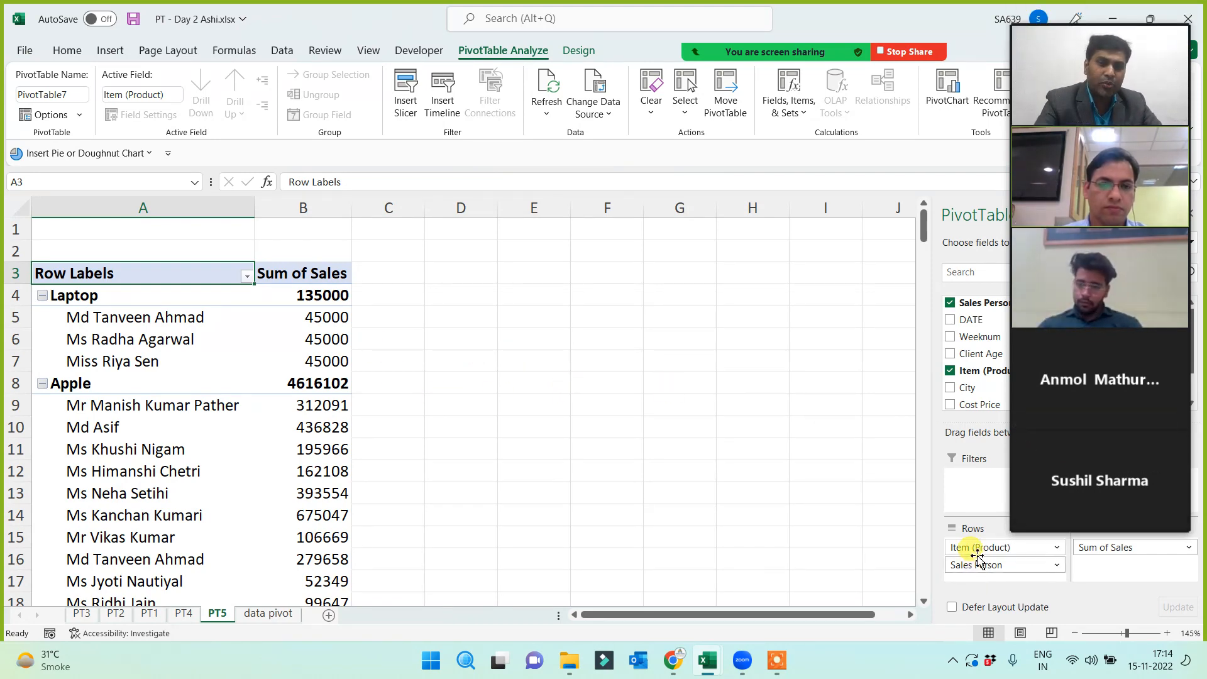
pyautogui.moveTo(977, 550); pyautogui.dragTo(990, 584)
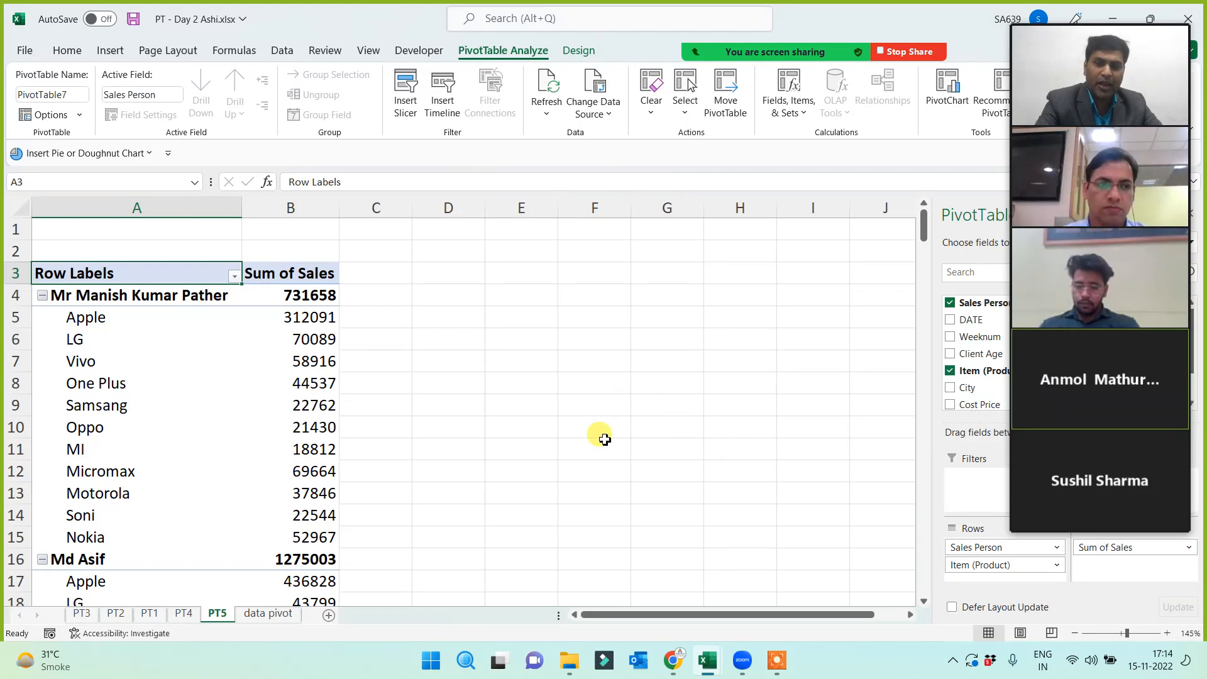
pyautogui.moveTo(1037, 150)
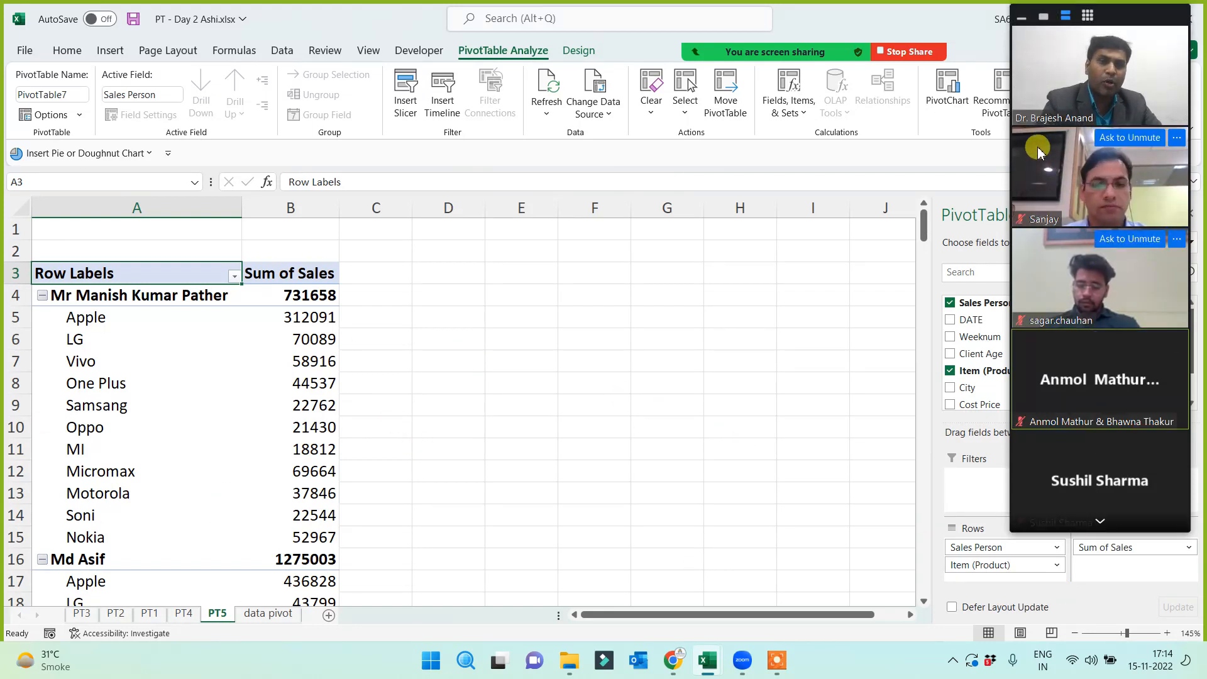
pyautogui.click(1051, 19)
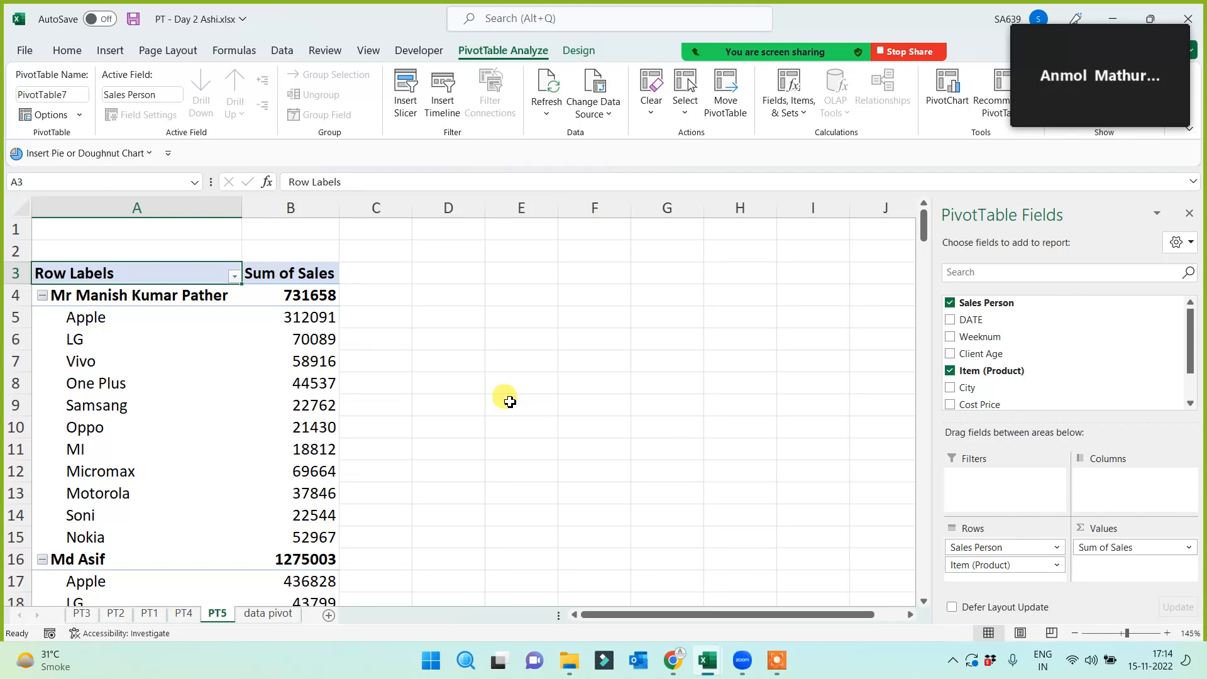
# Create a PivotTable from Table5 on the data pivot sheet, placed on a new worksheet
pyautogui.click(268, 613)
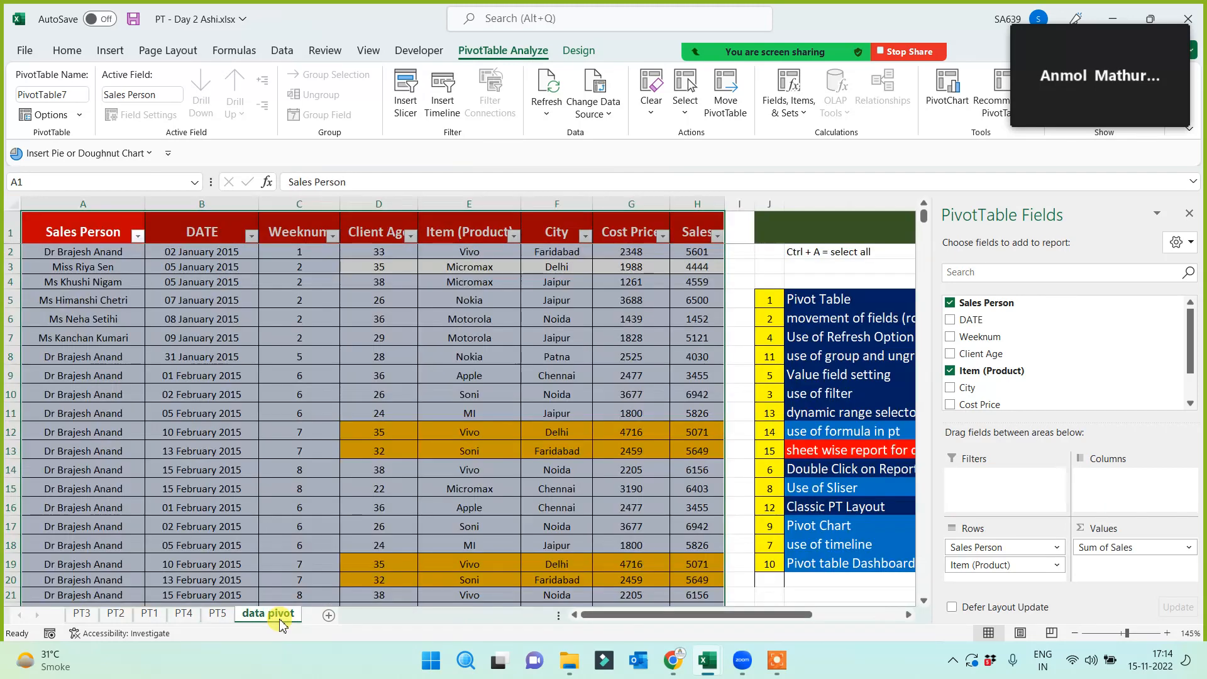
pyautogui.click(110, 50)
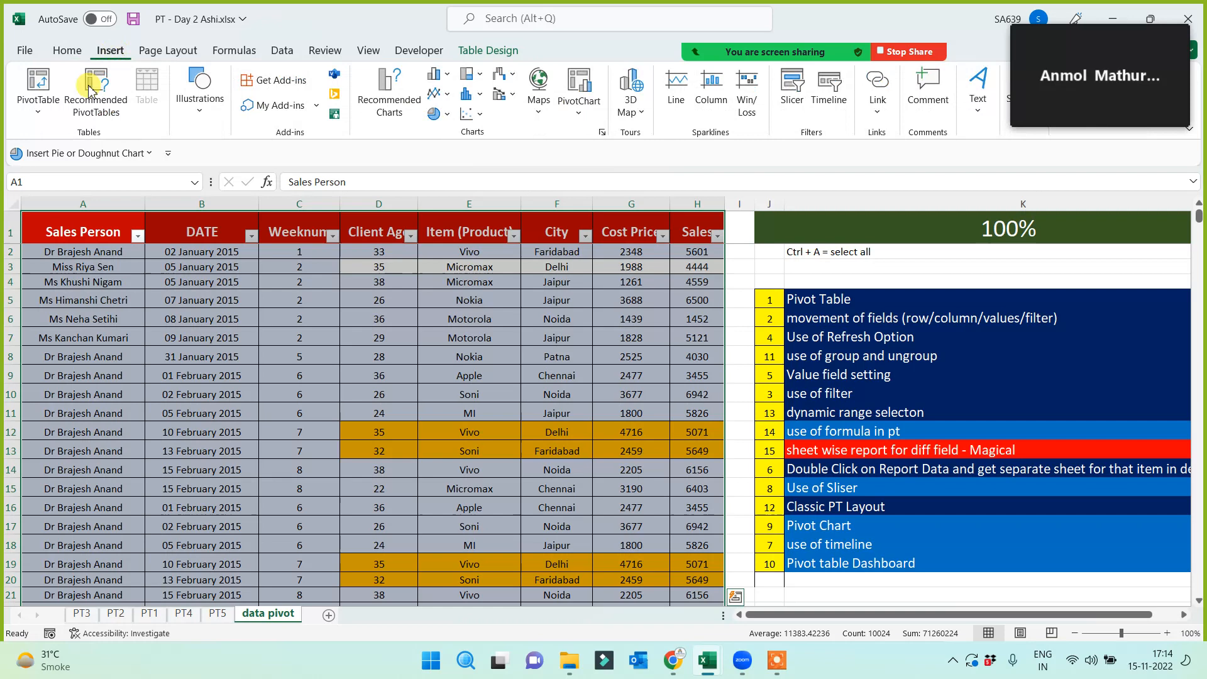
pyautogui.click(43, 93)
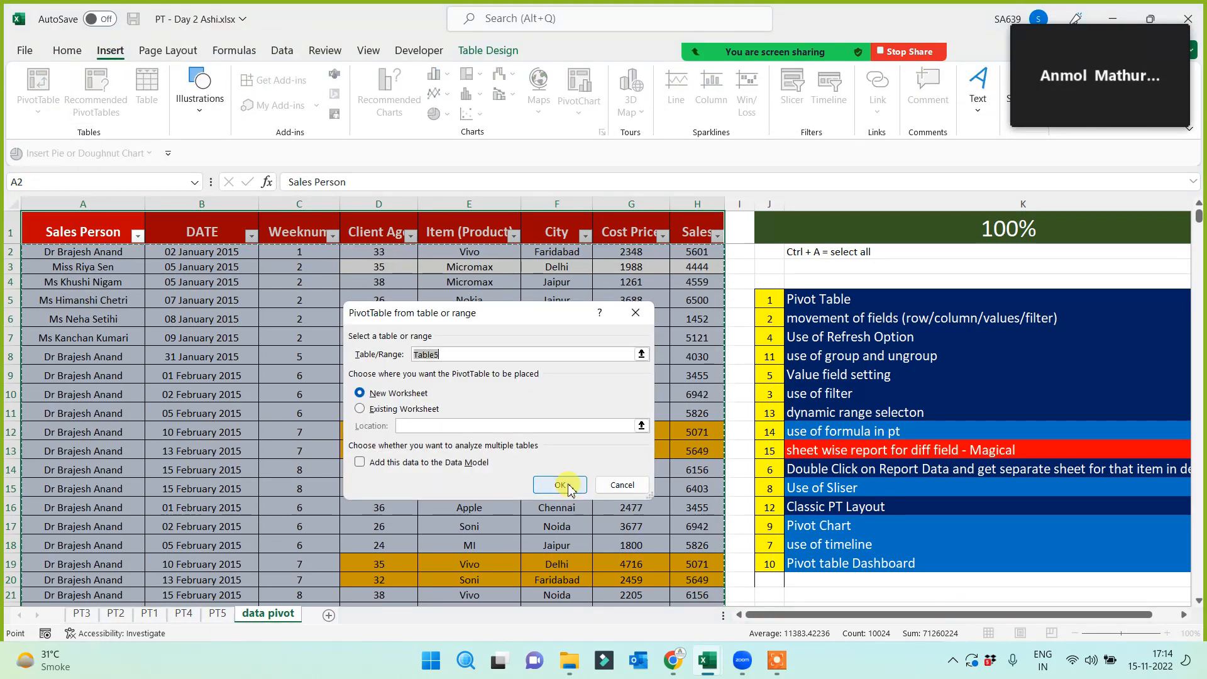
pyautogui.click(561, 485)
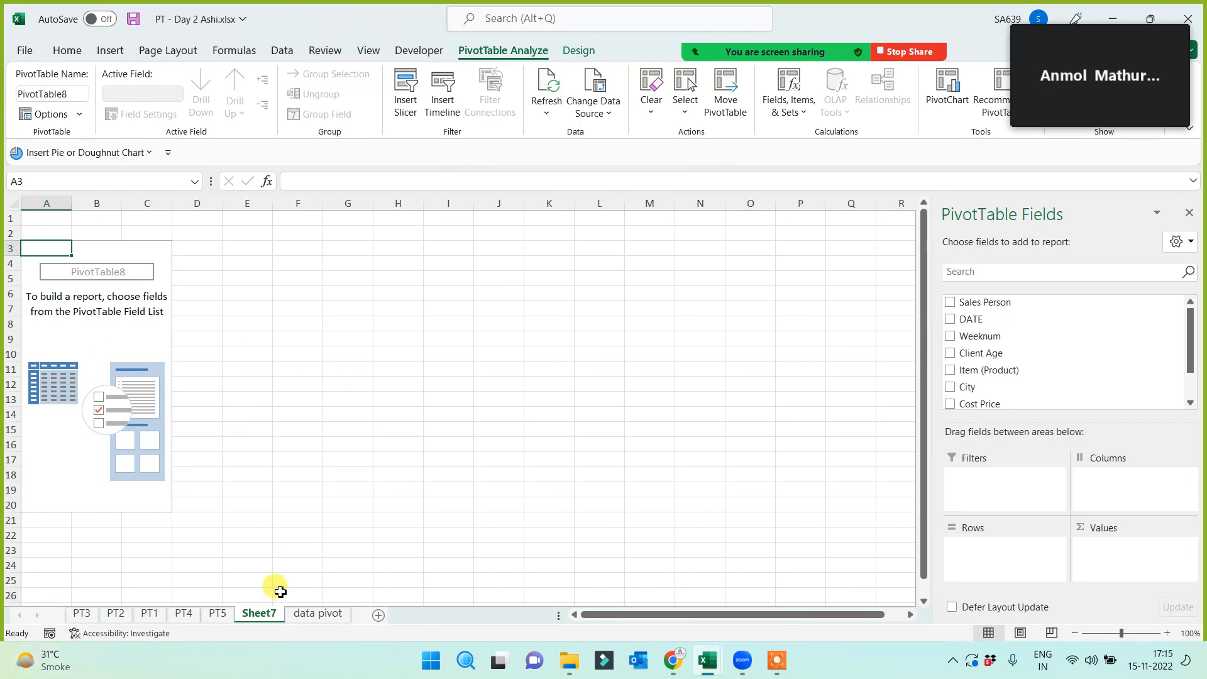
# Rename the new PivotTable sheet PT6 and select the empty PivotTable on it
pyautogui.doubleClick(259, 613)
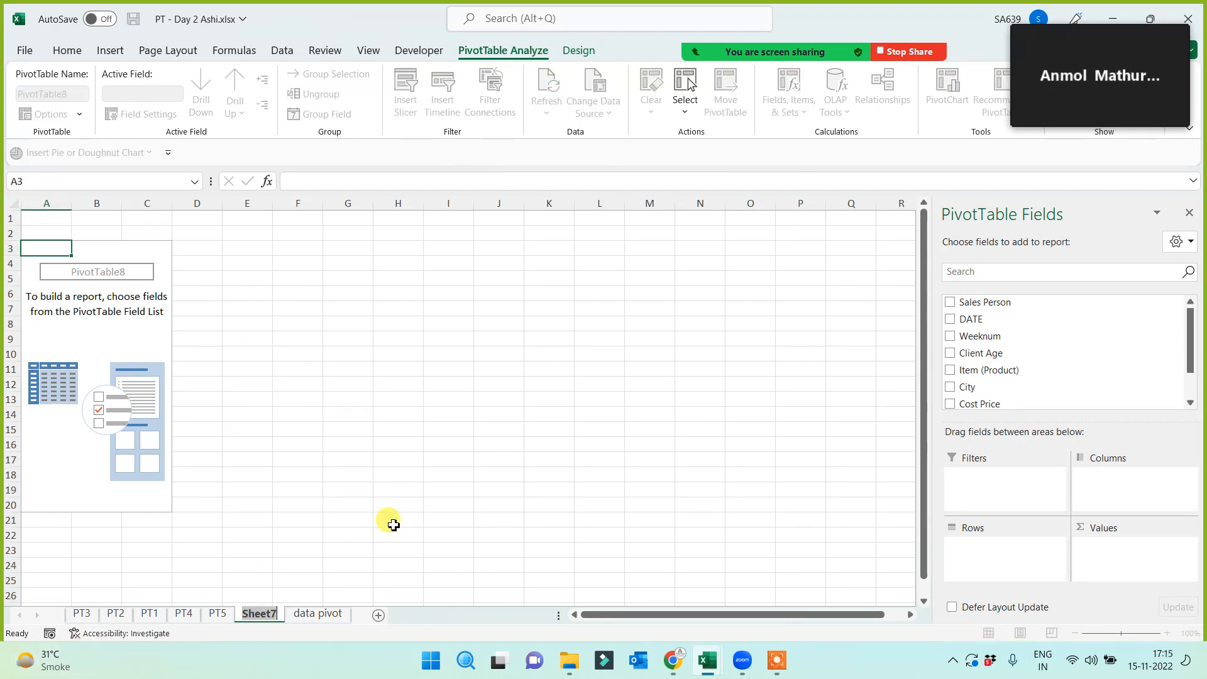
pyautogui.write('PT')
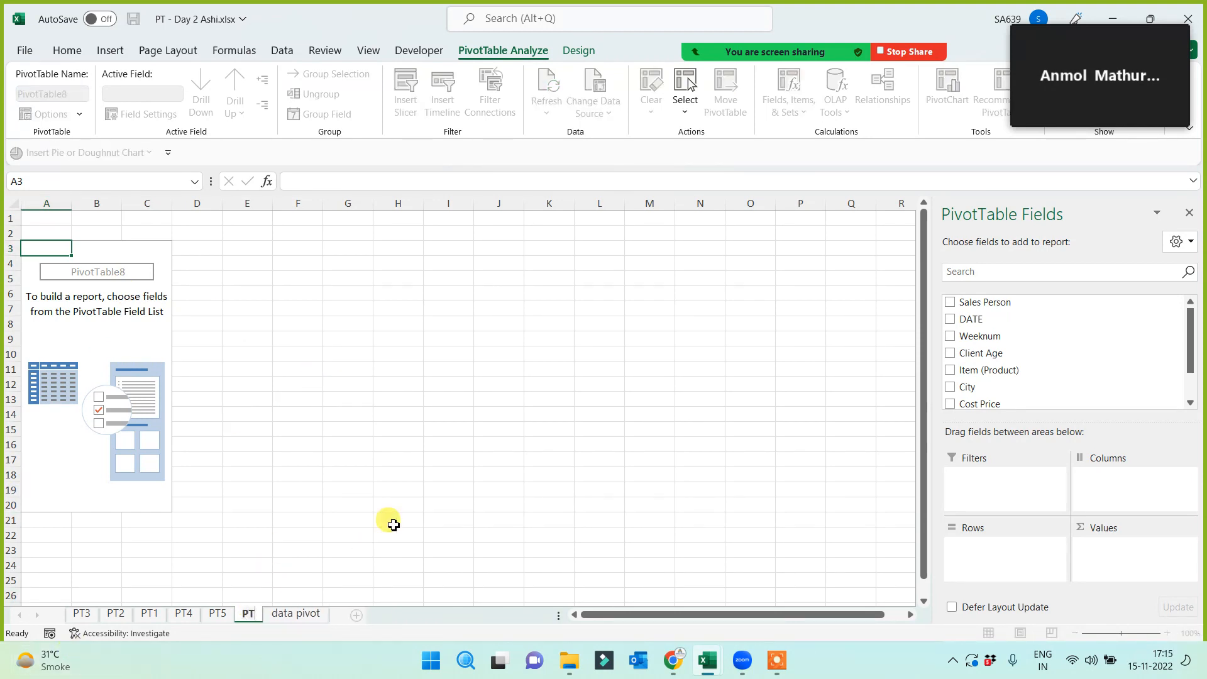
pyautogui.write('6')
pyautogui.click(37, 339)
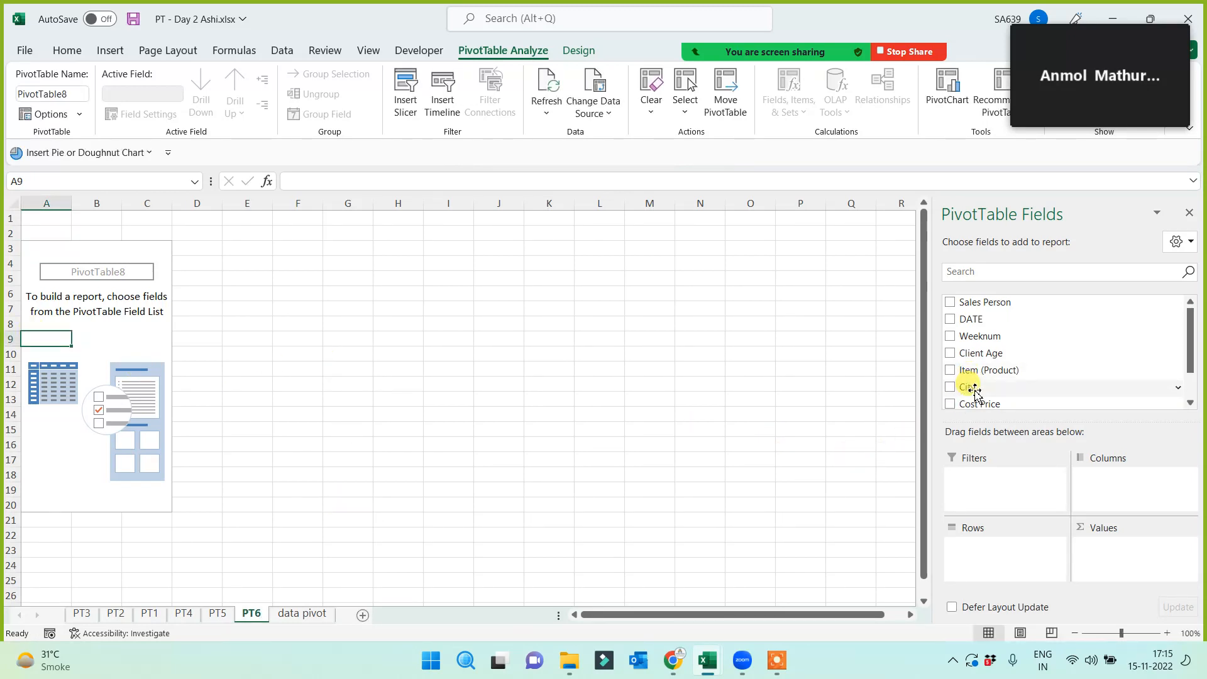
# Build the PT6 report with City and beneath it Item (Product) as rows, and Sales summed as values
pyautogui.moveTo(974, 391); pyautogui.dragTo(984, 559)
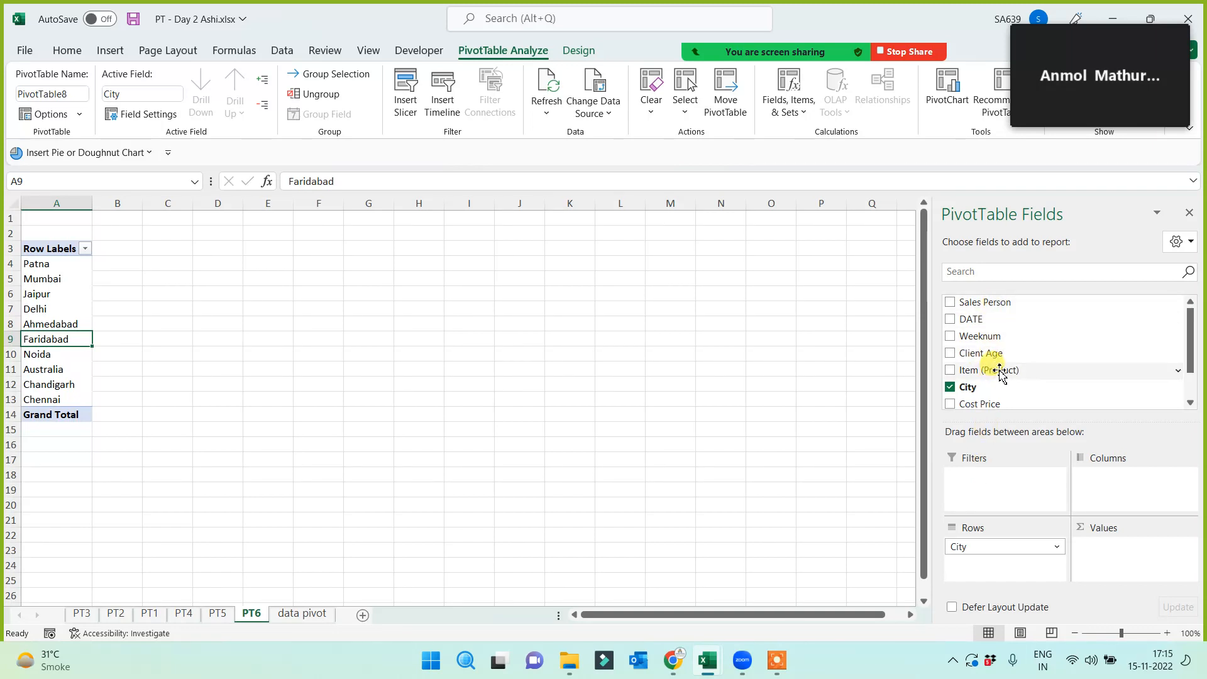
pyautogui.moveTo(994, 370); pyautogui.dragTo(997, 568)
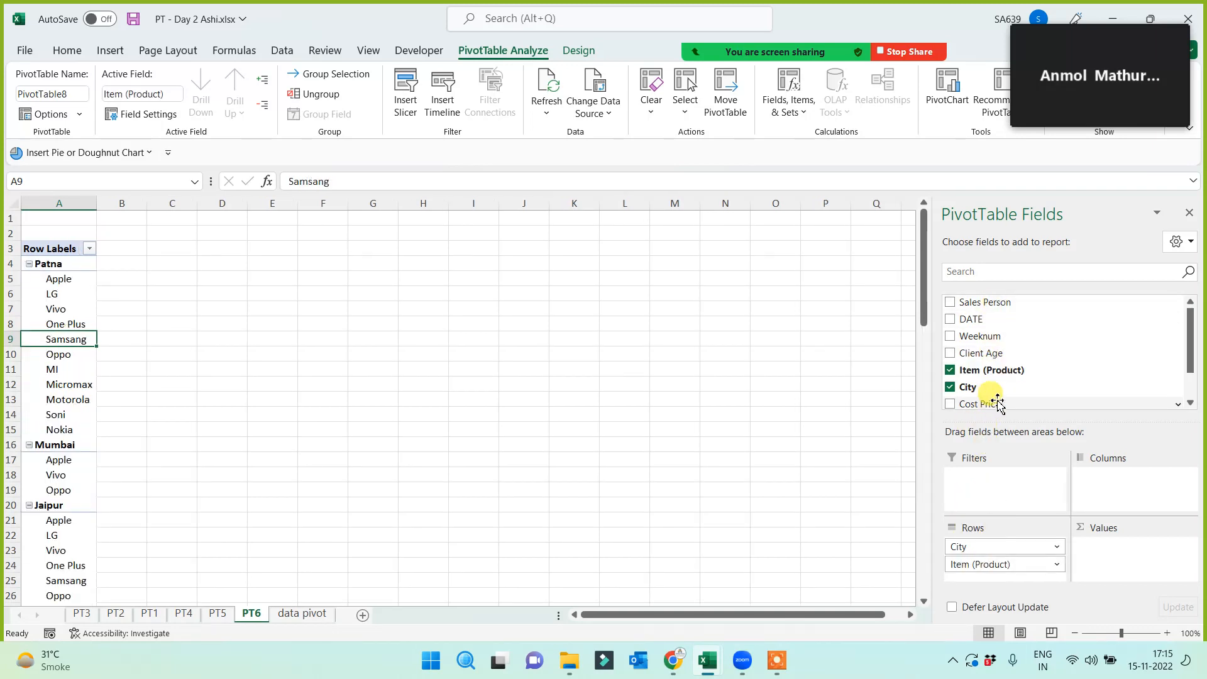
pyautogui.scroll(-2, 1193, 339)
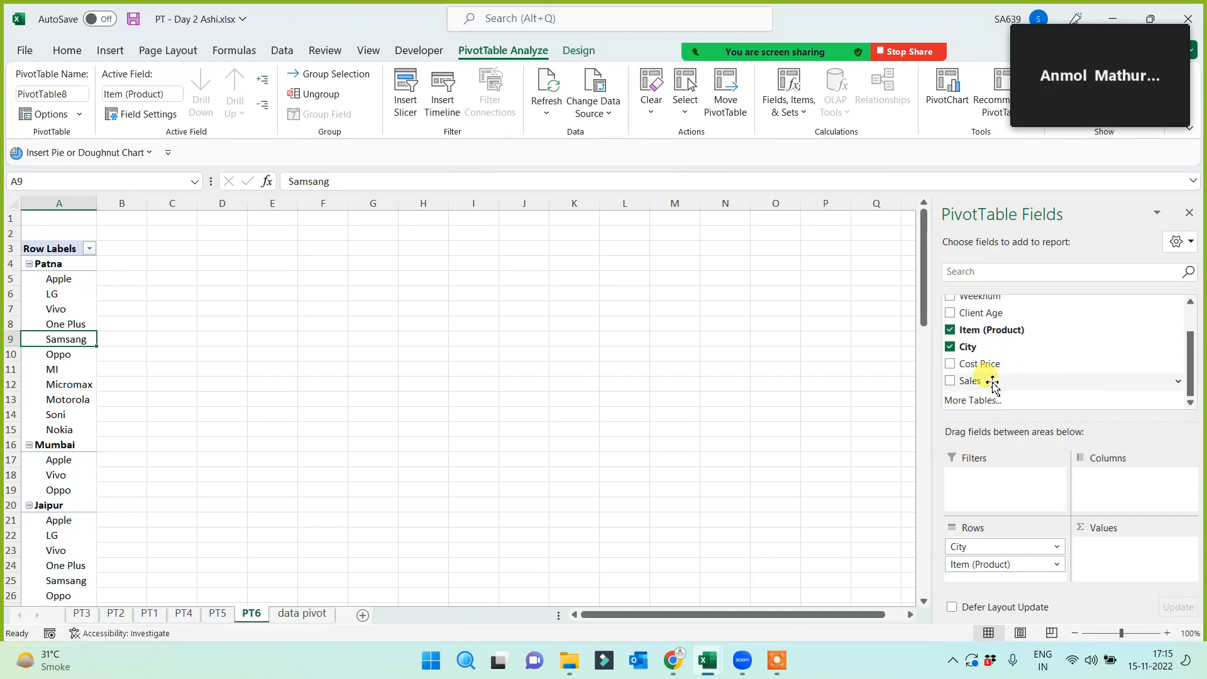
pyautogui.moveTo(991, 380); pyautogui.dragTo(1107, 556)
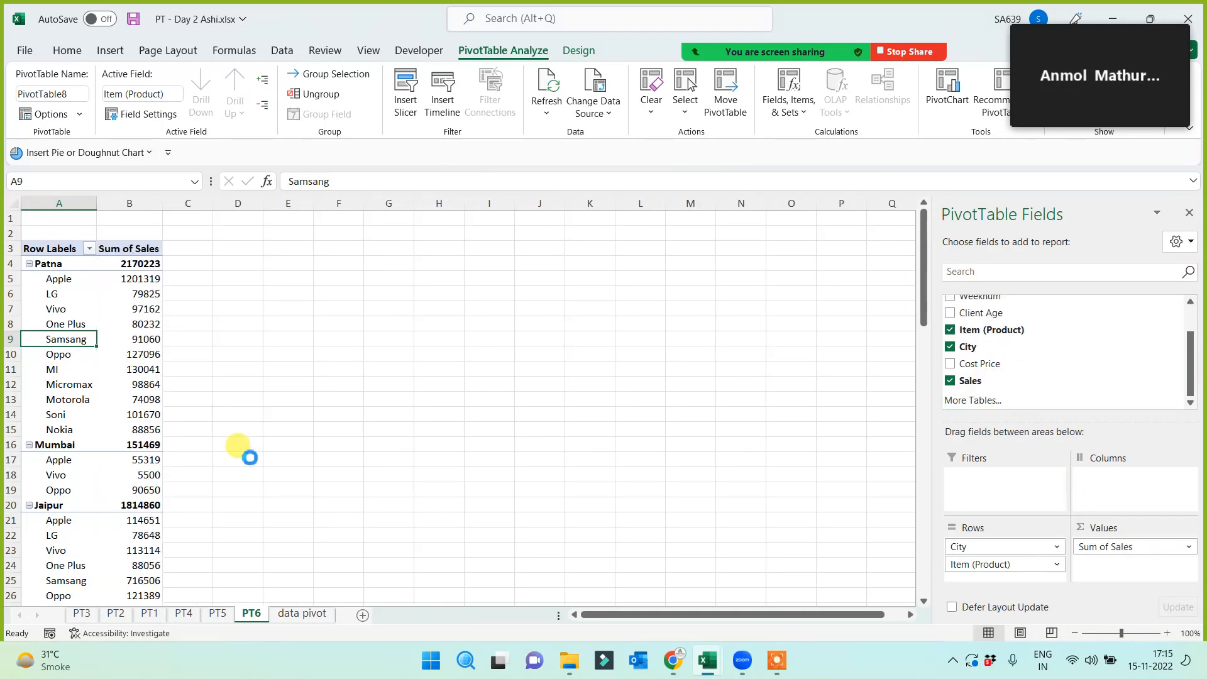
# Examine the PT6 sales breakdown by product within each city
pyautogui.scroll(6, 277, 431)
pyautogui.scroll(2, 291, 427)
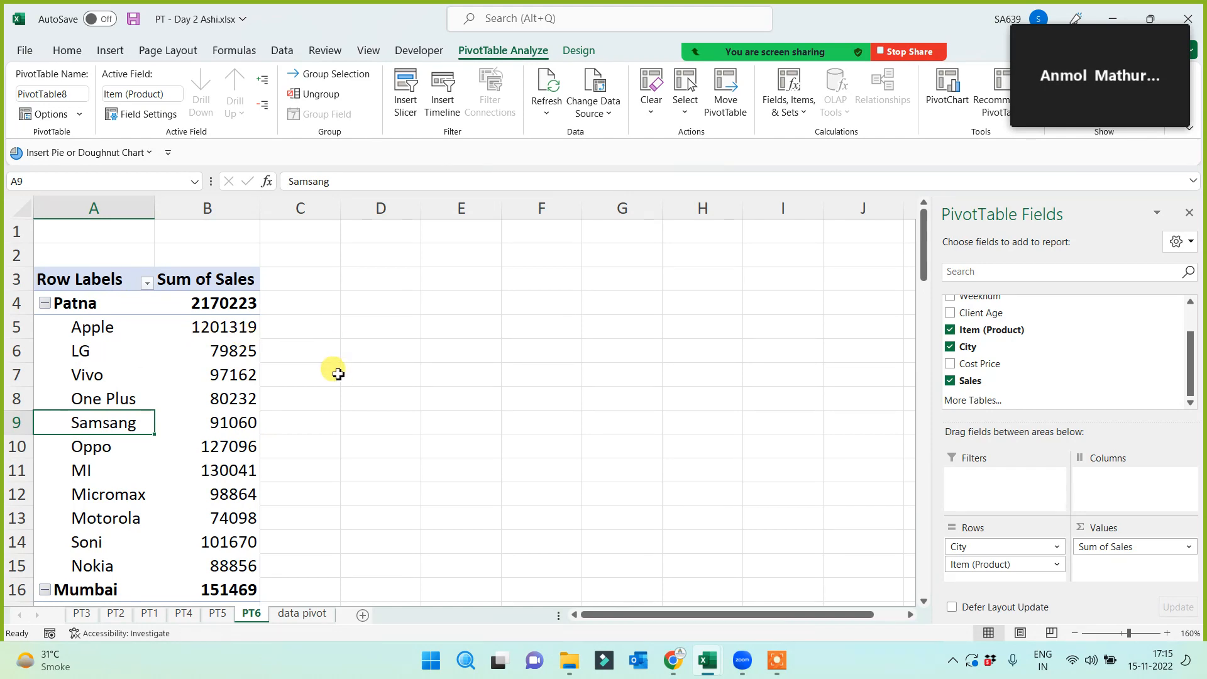
pyautogui.scroll(-7, 330, 375)
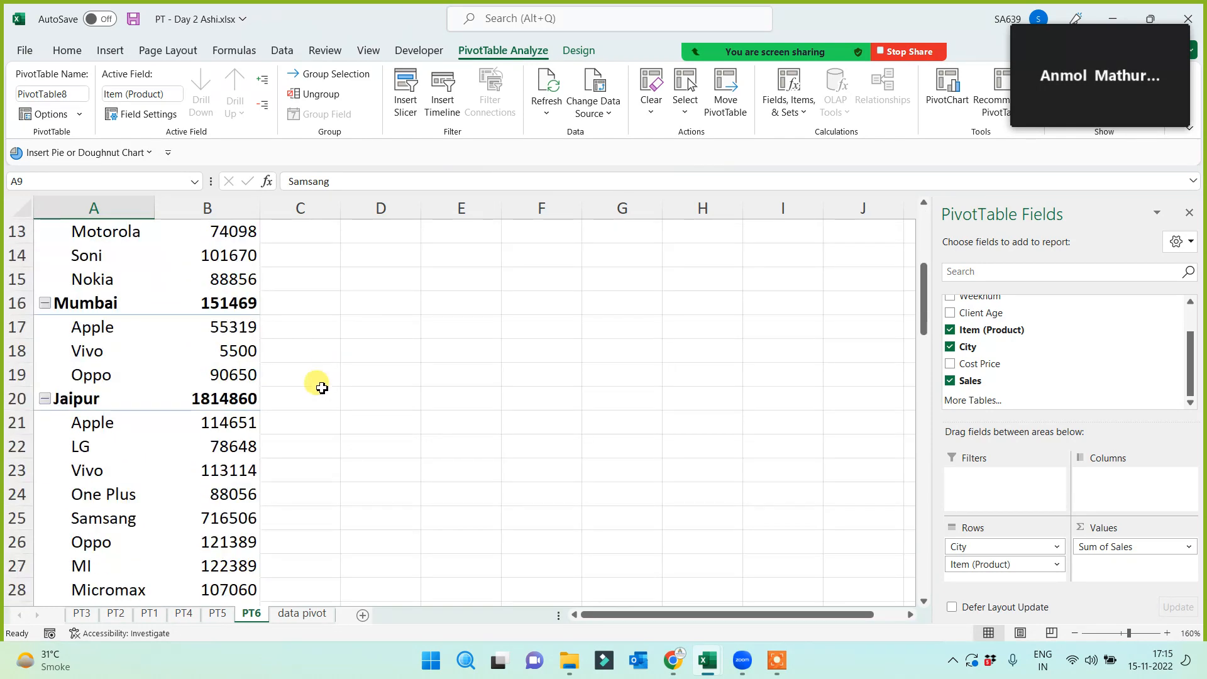
pyautogui.scroll(4, 103, 371)
pyautogui.scroll(3, 106, 364)
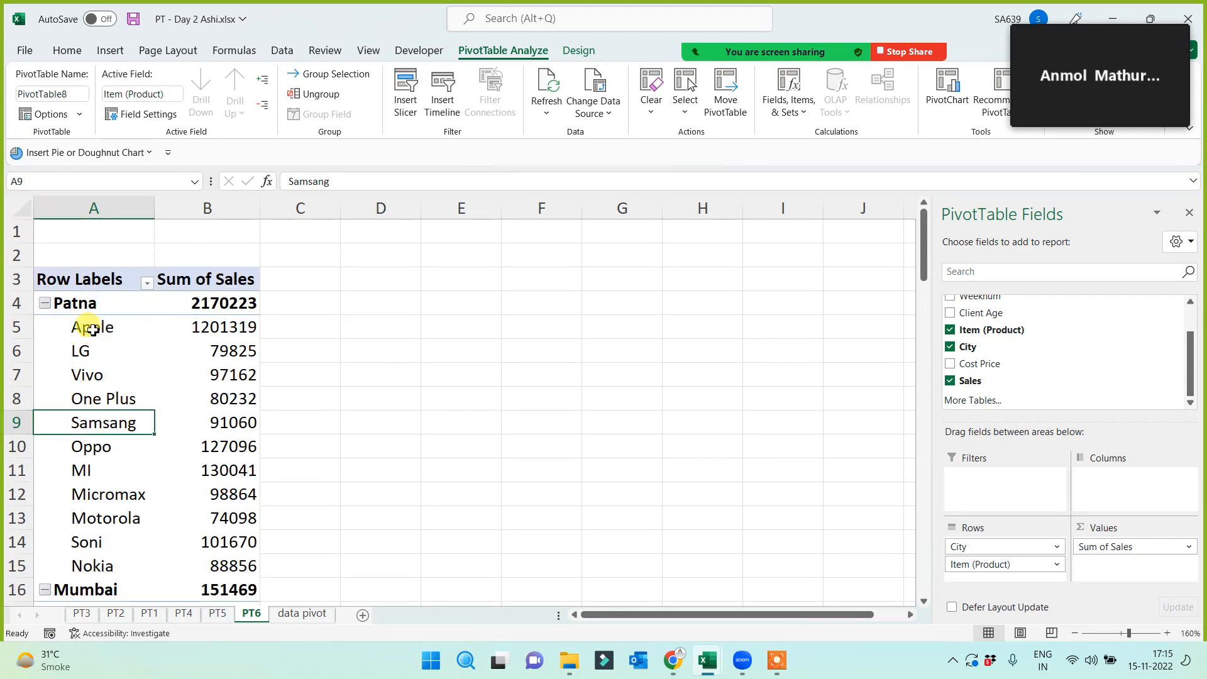
pyautogui.scroll(-9, 90, 484)
pyautogui.scroll(-12, 91, 496)
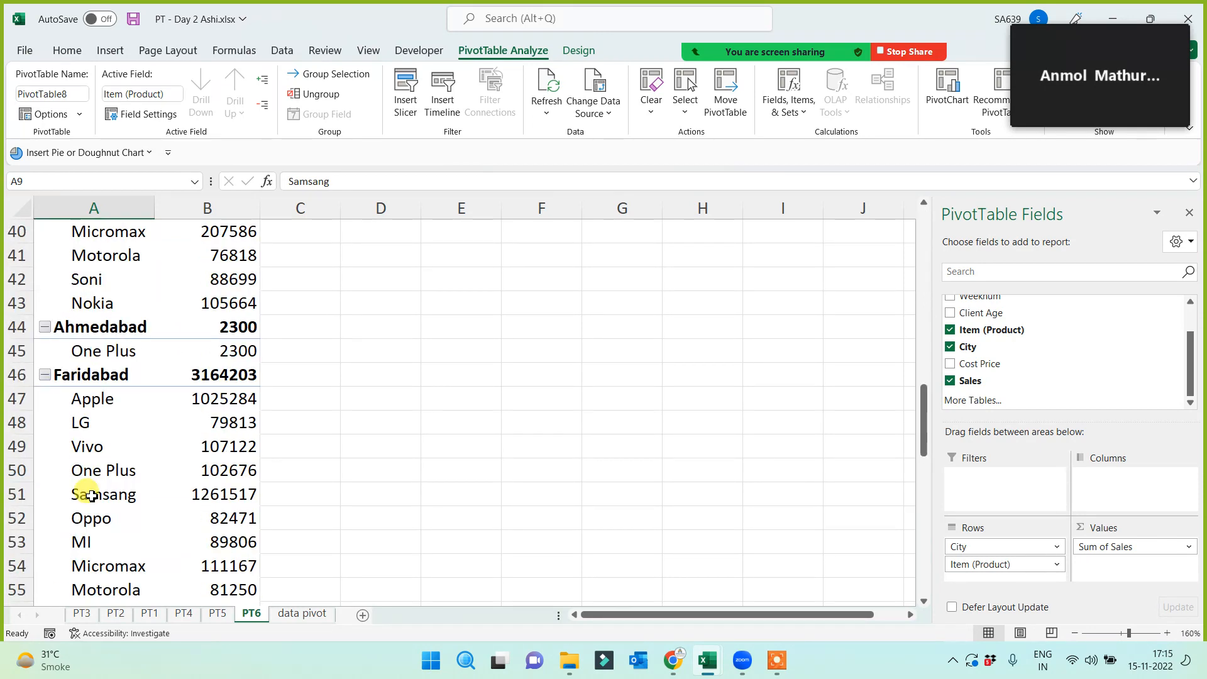
pyautogui.scroll(6, 93, 482)
pyautogui.scroll(15, 92, 482)
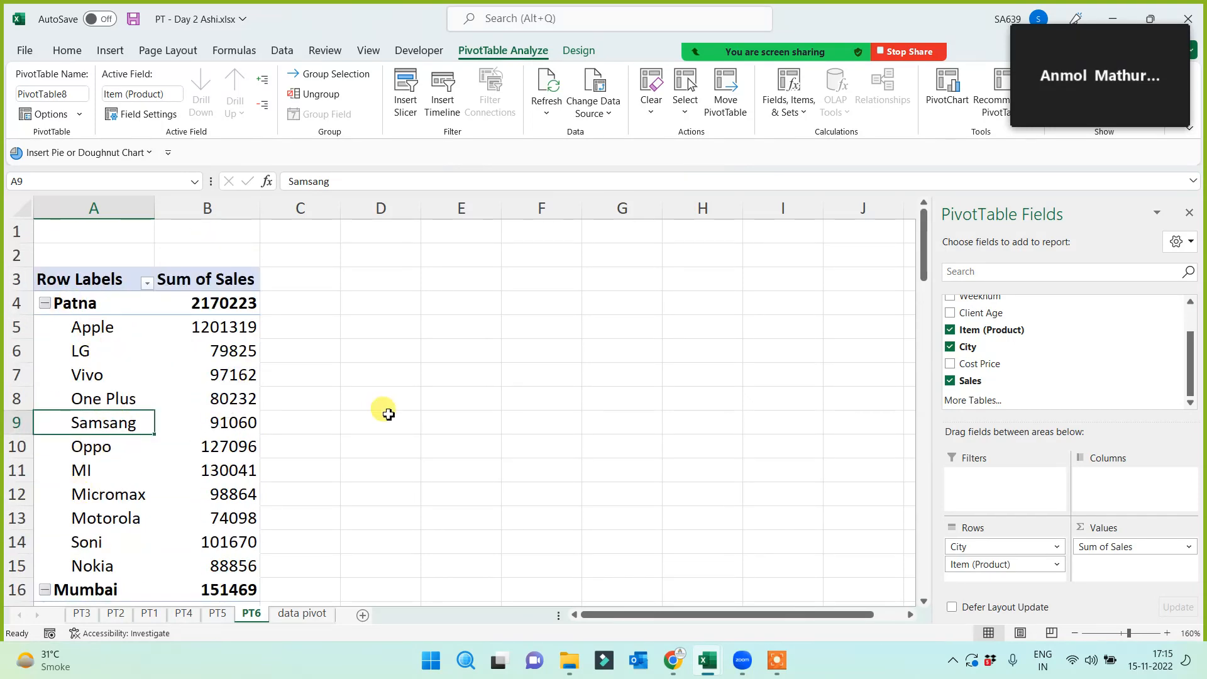
pyautogui.scroll(-3, 337, 385)
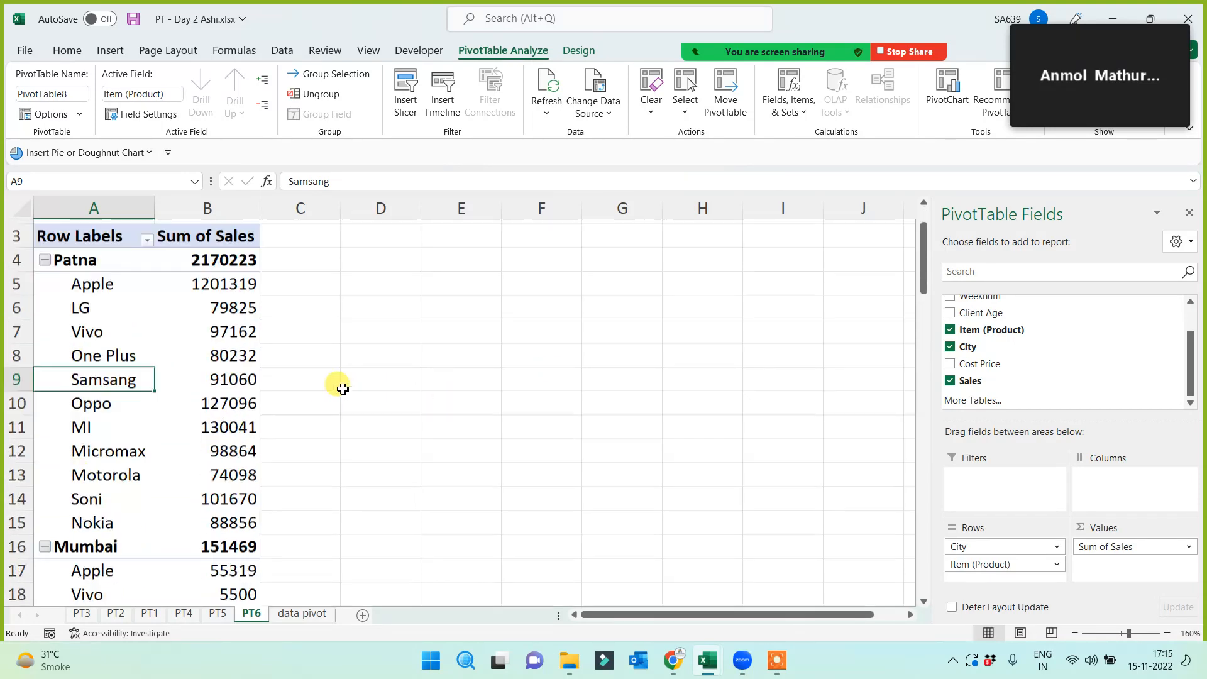
pyautogui.scroll(-3, 80, 504)
pyautogui.scroll(6, 337, 423)
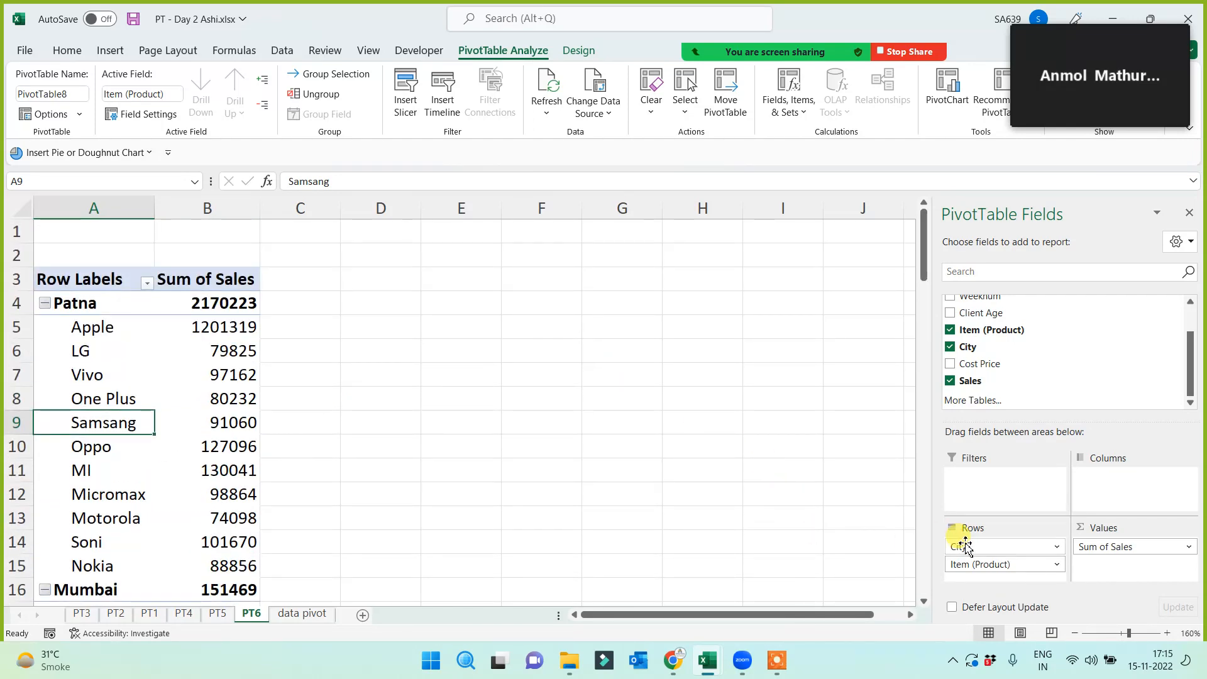
# Move City from the PT6 rows to the report filters, remove it from the report, and add it to the filters again
pyautogui.moveTo(982, 549); pyautogui.dragTo(995, 484)
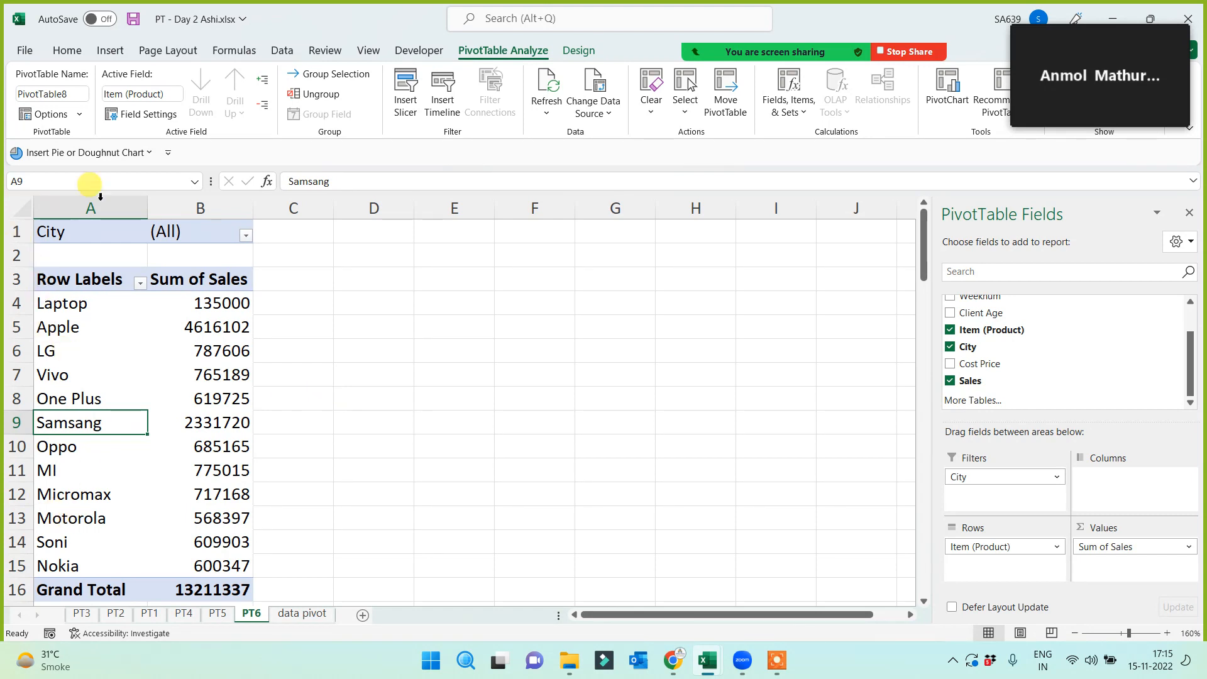
pyautogui.moveTo(1032, 477); pyautogui.dragTo(741, 475)
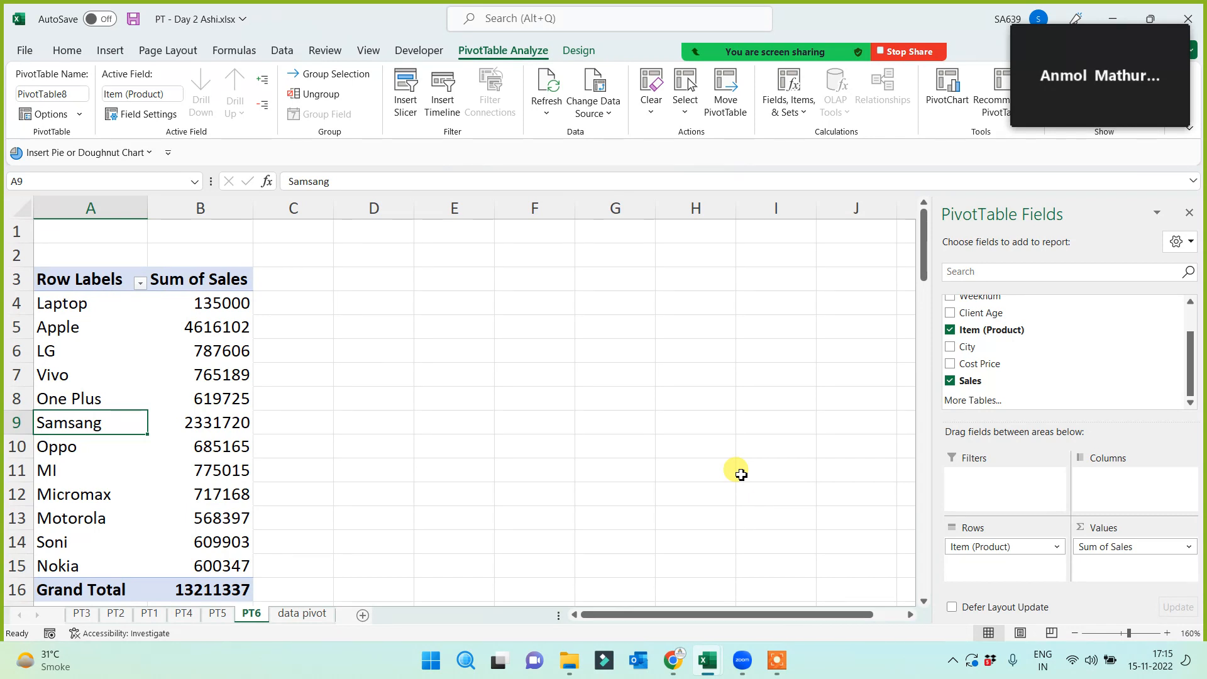
pyautogui.moveTo(980, 347); pyautogui.dragTo(975, 485)
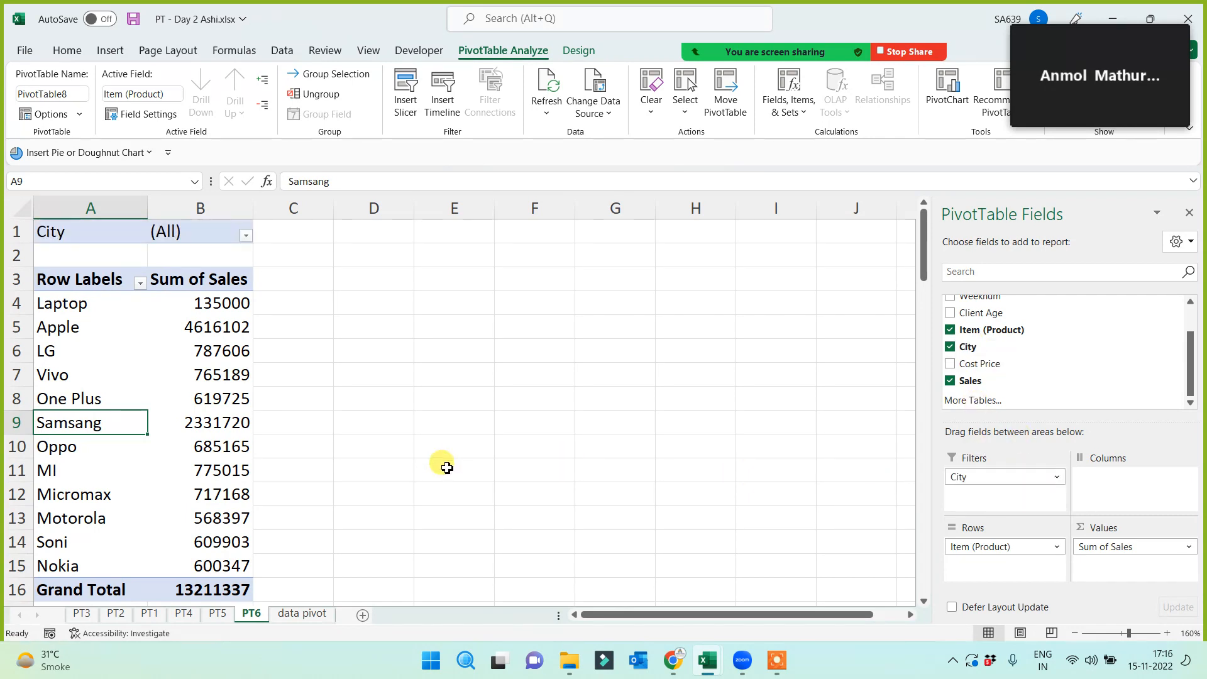
# Filter the PT6 report to the city Jaipur
pyautogui.click(246, 236)
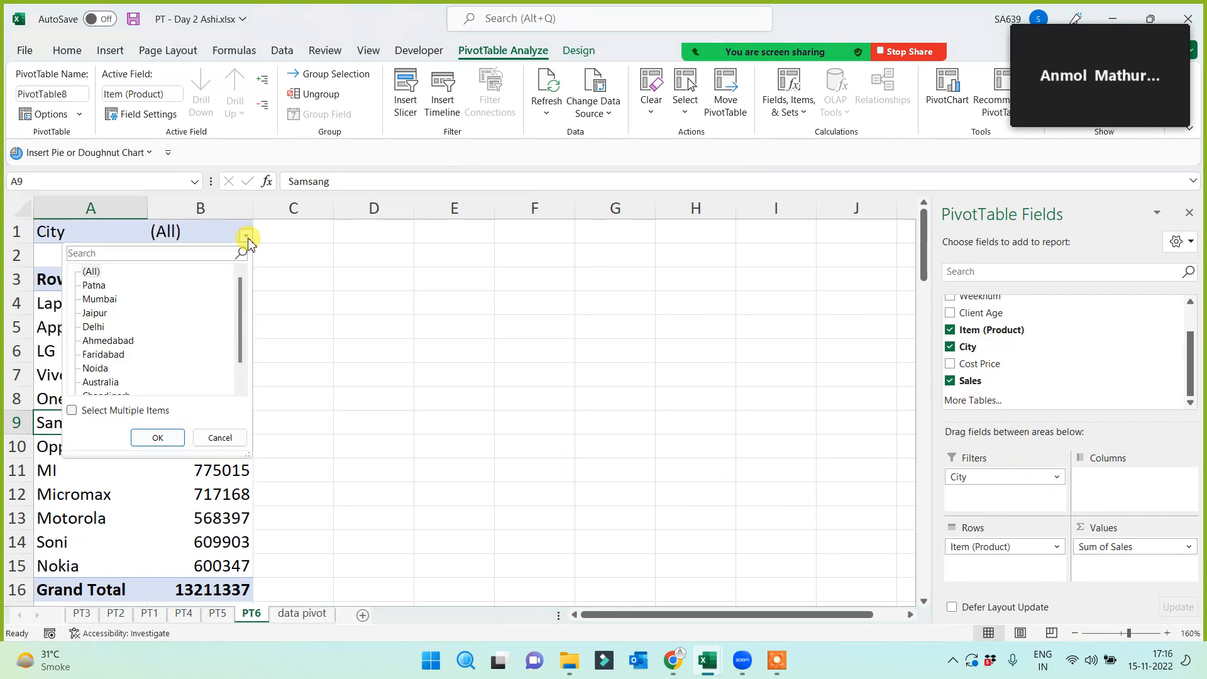
pyautogui.click(94, 312)
pyautogui.click(158, 439)
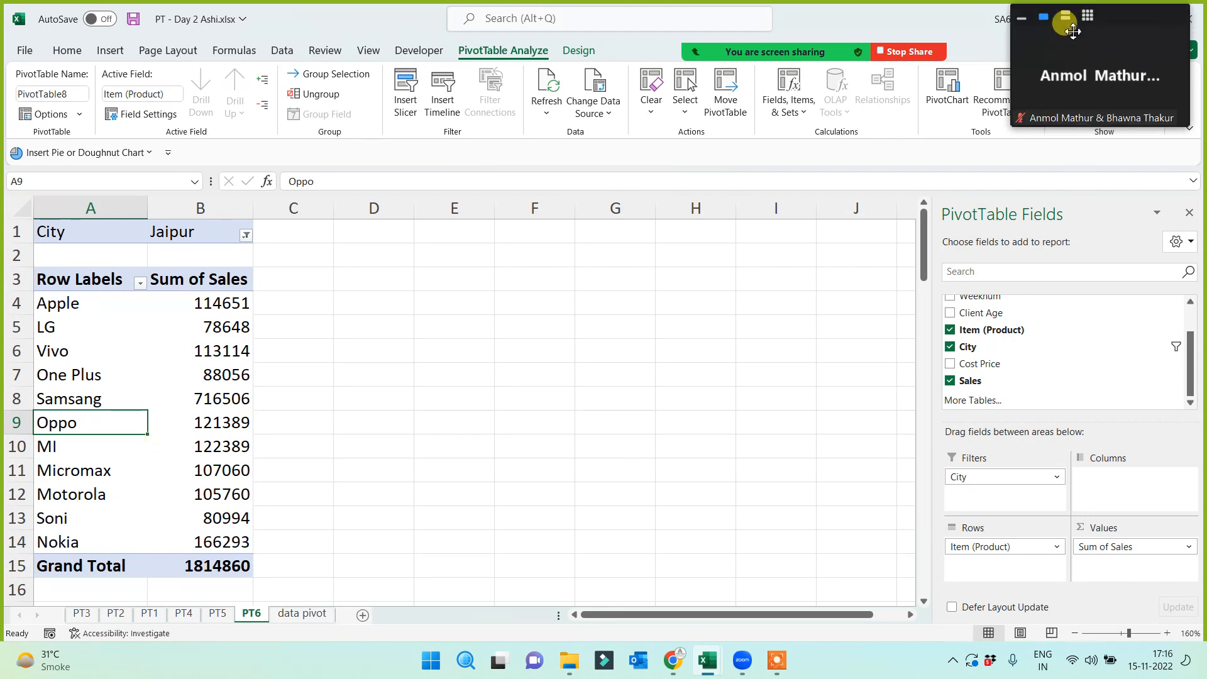
# Switch the meeting's floating video panel to show several participants
pyautogui.click(1066, 16)
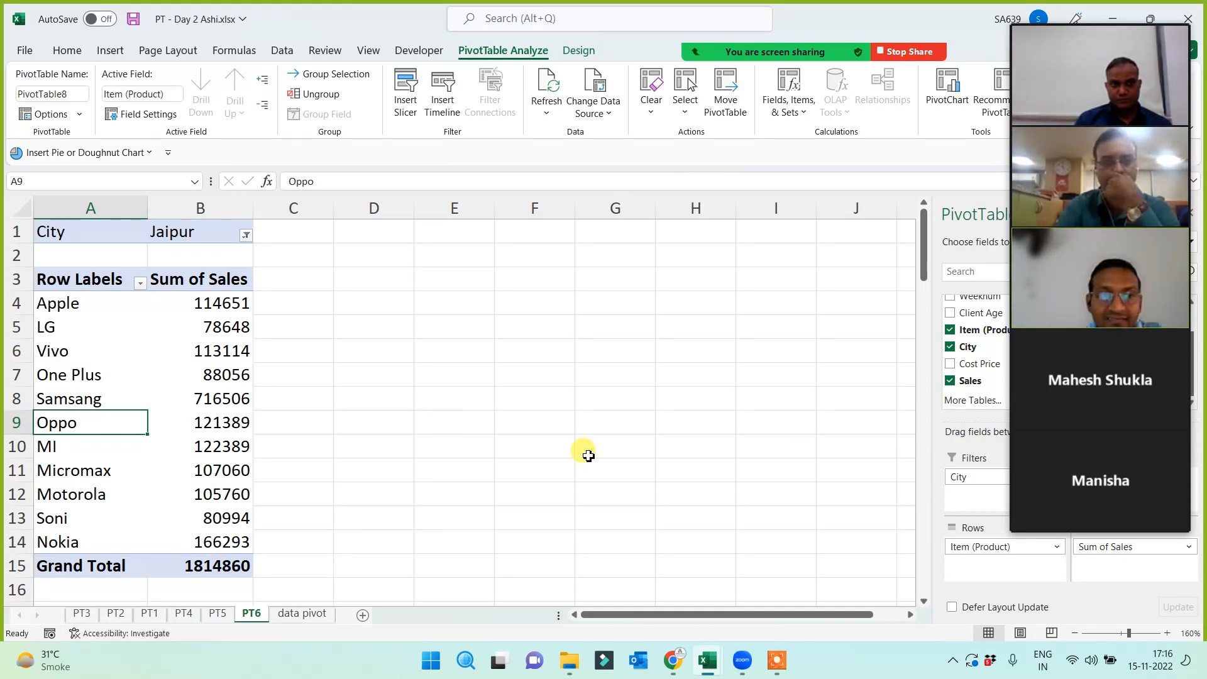
pyautogui.moveTo(1136, 189)
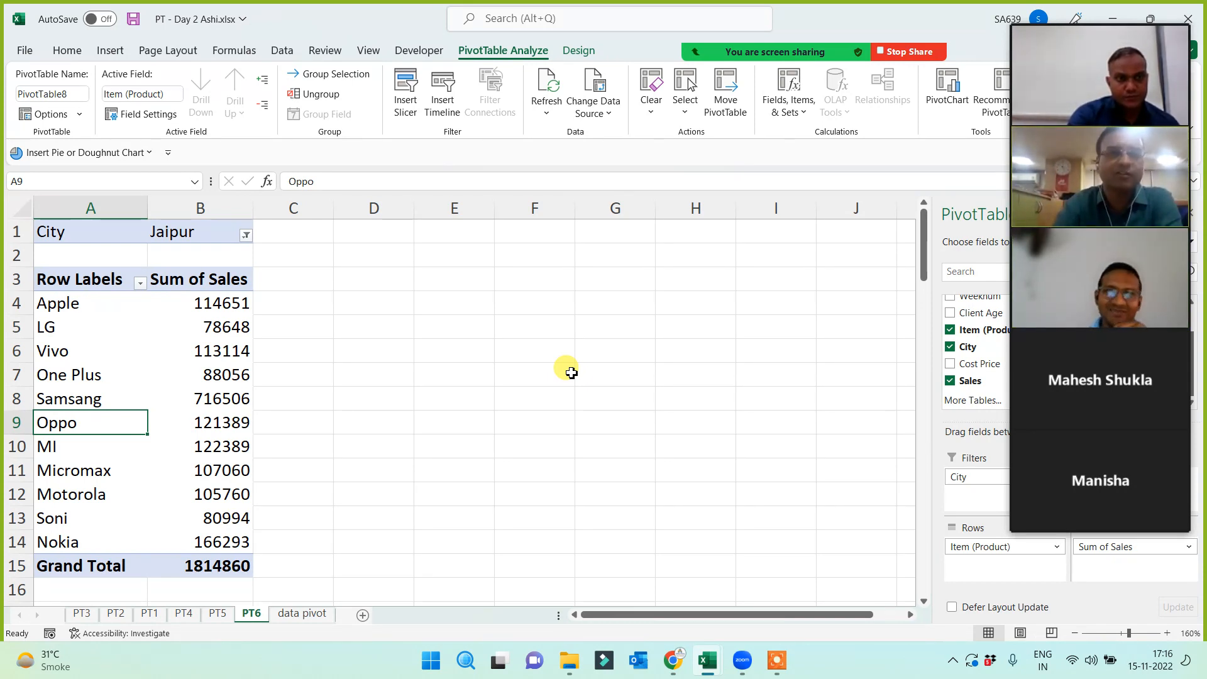
pyautogui.moveTo(1103, 390)
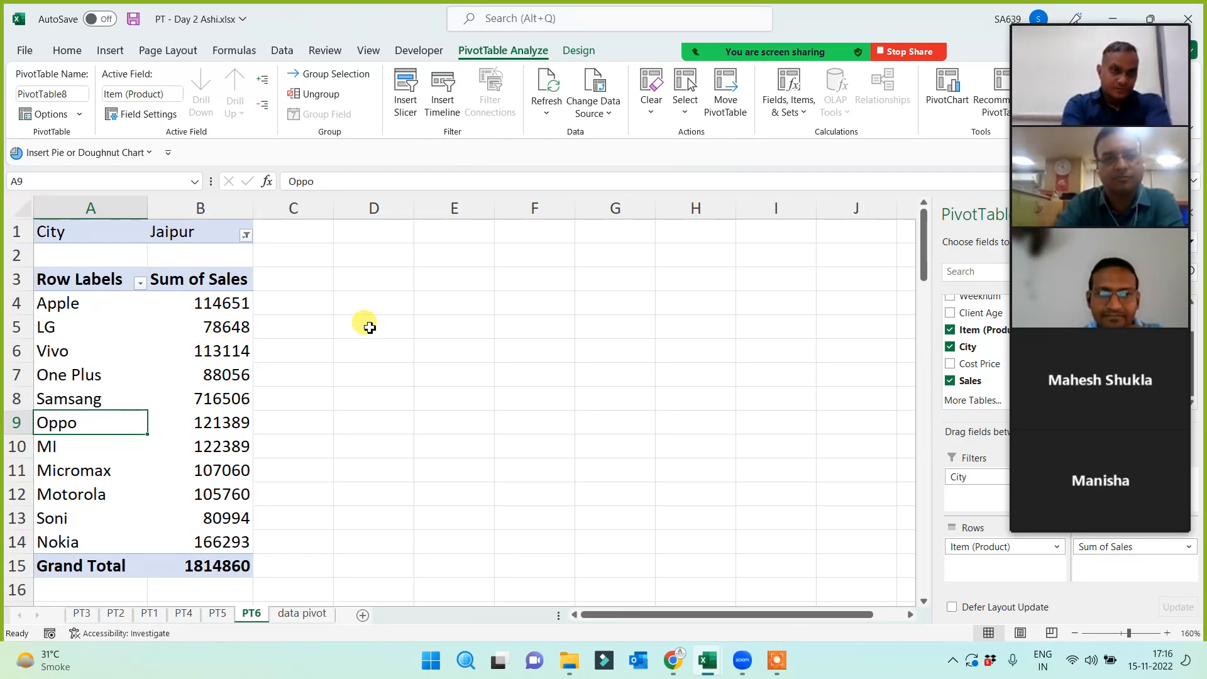
# Change the PT6 city filter to Ahmedabad and after that to Faridabad
pyautogui.click(246, 234)
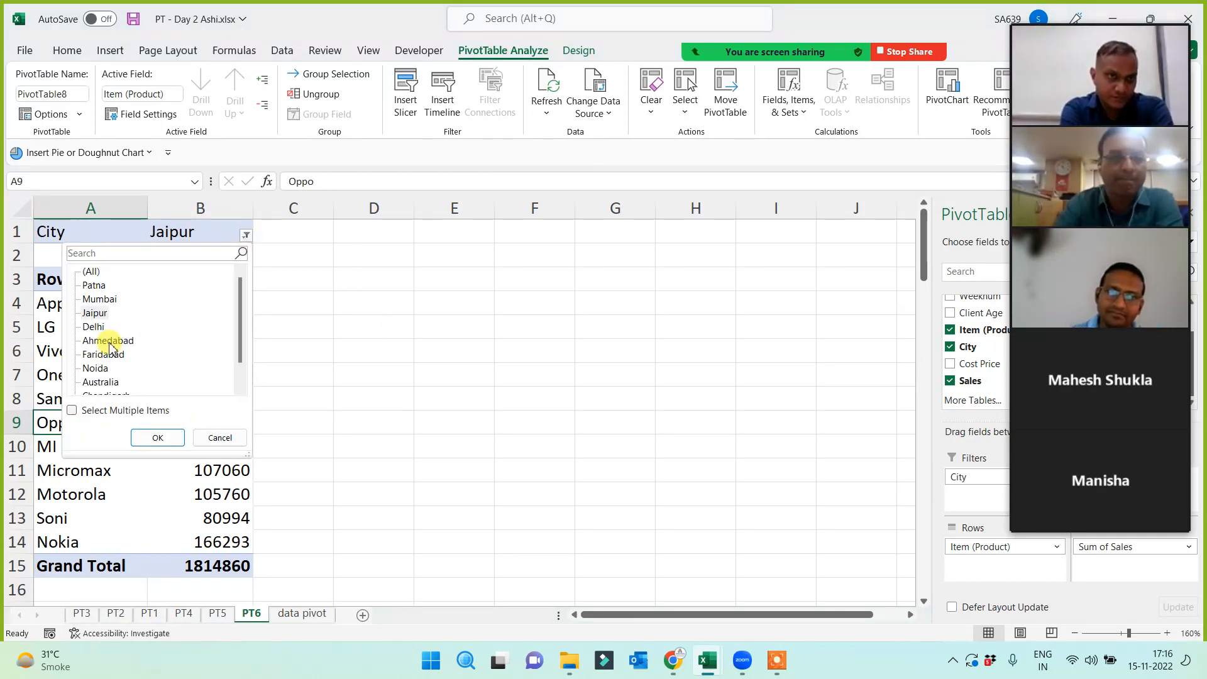
pyautogui.click(157, 435)
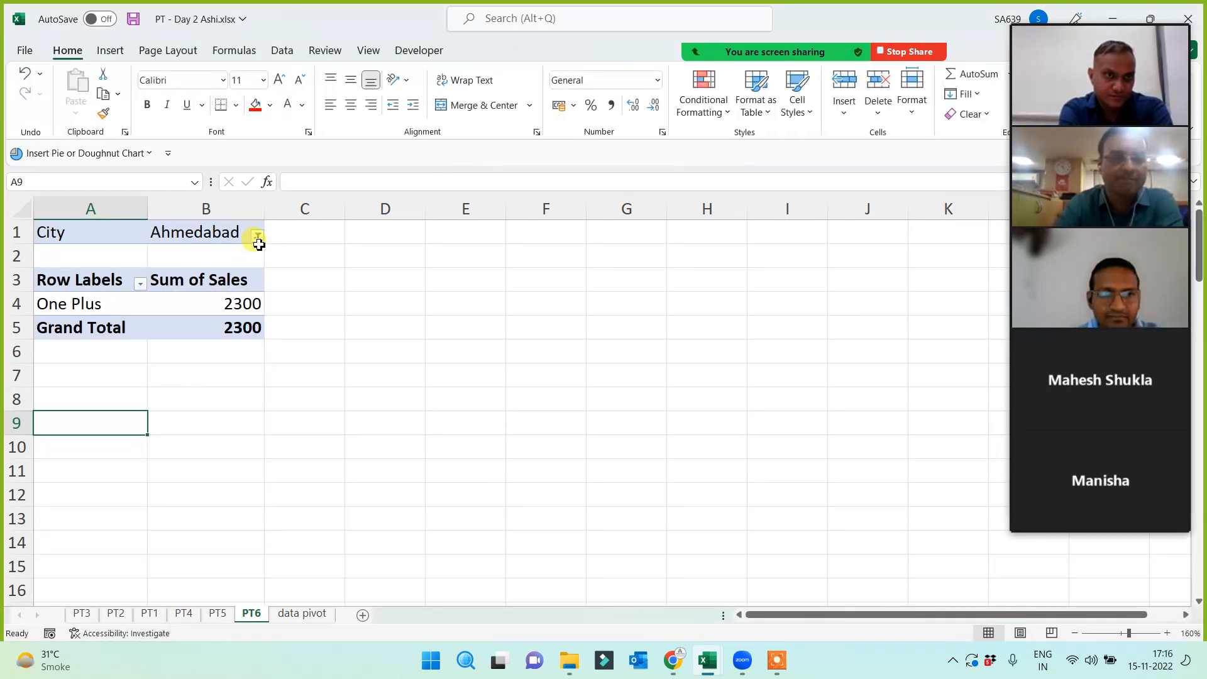
pyautogui.click(257, 237)
pyautogui.click(103, 354)
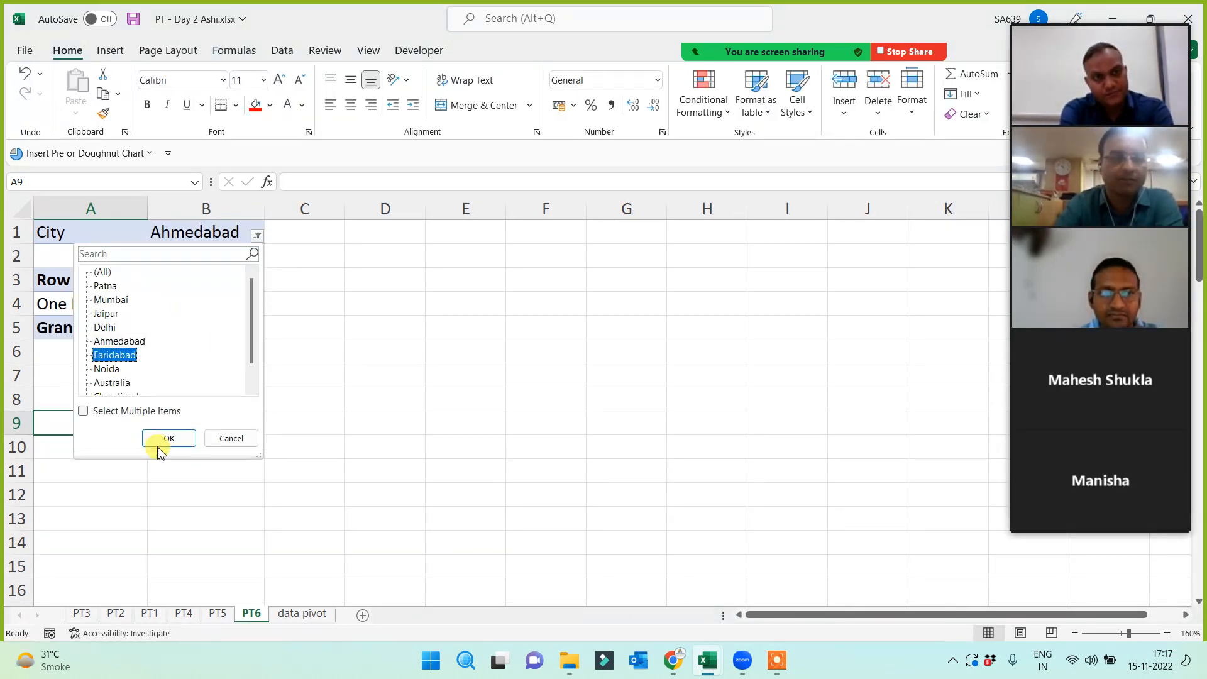
pyautogui.click(166, 436)
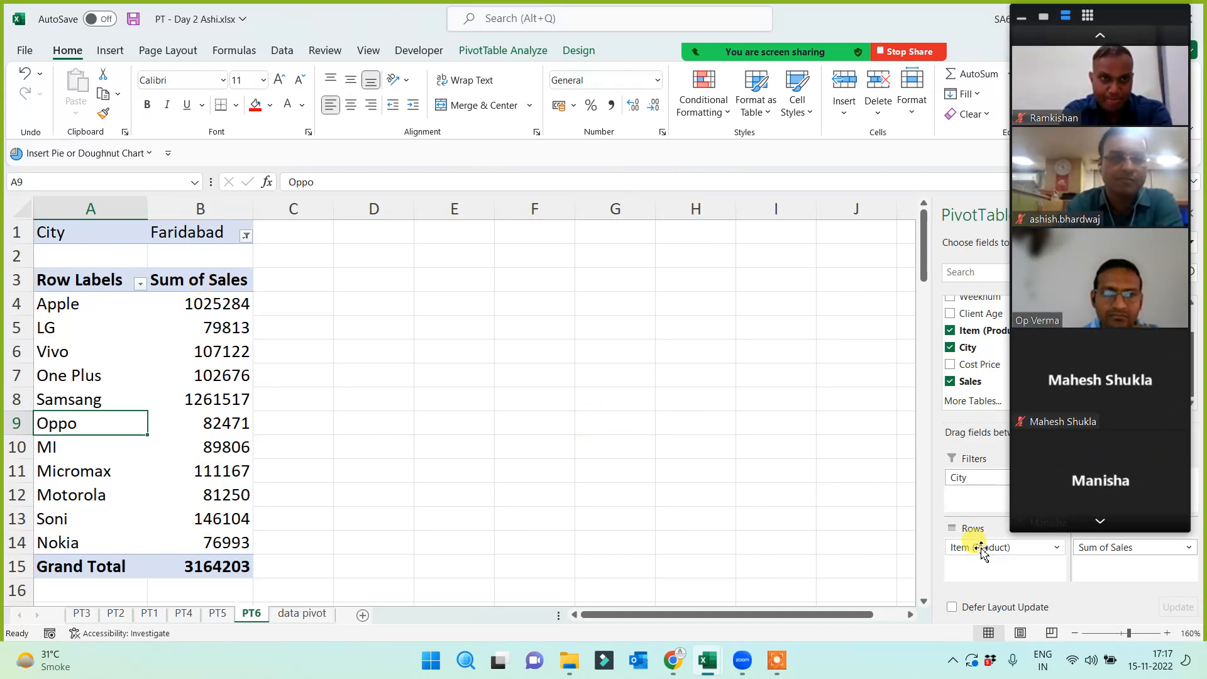
# Swap the PT6 fields so City is in the rows and Item (Product) is the report filter, and filter the report to Apple
pyautogui.moveTo(979, 548)
pyautogui.mouseDown()
pyautogui.moveTo(943, 492)
pyautogui.moveTo(961, 491)
pyautogui.moveTo(962, 558)
pyautogui.mouseUp()
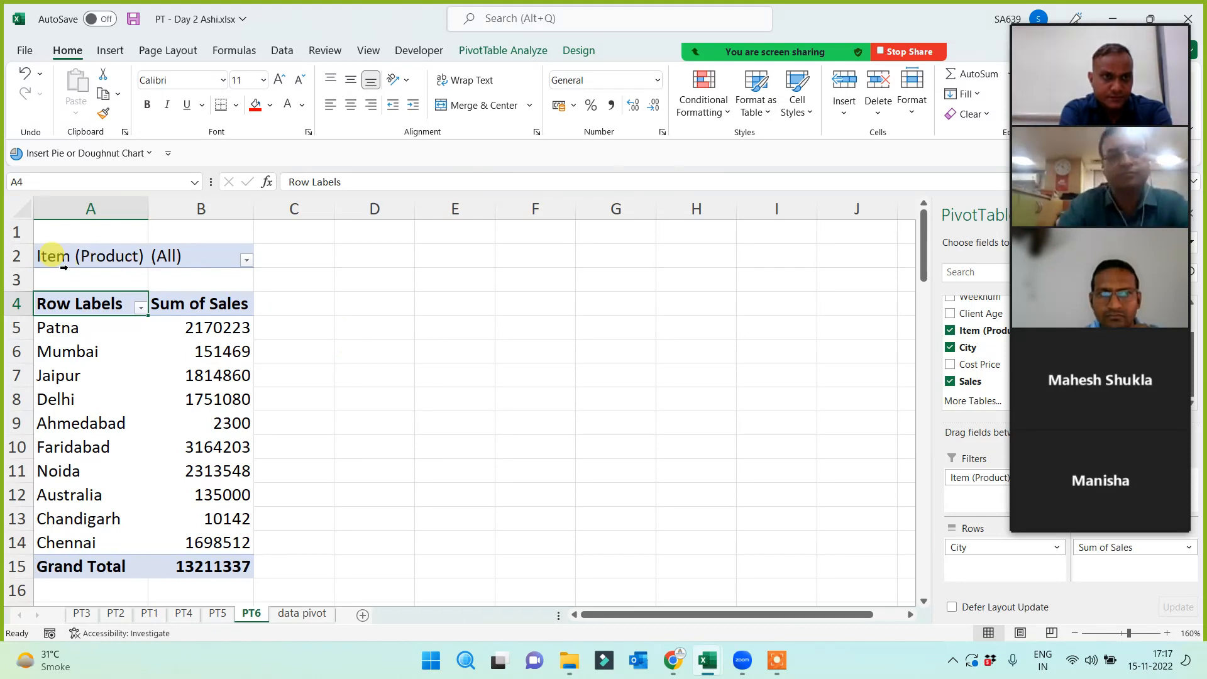
pyautogui.click(248, 260)
pyautogui.click(246, 265)
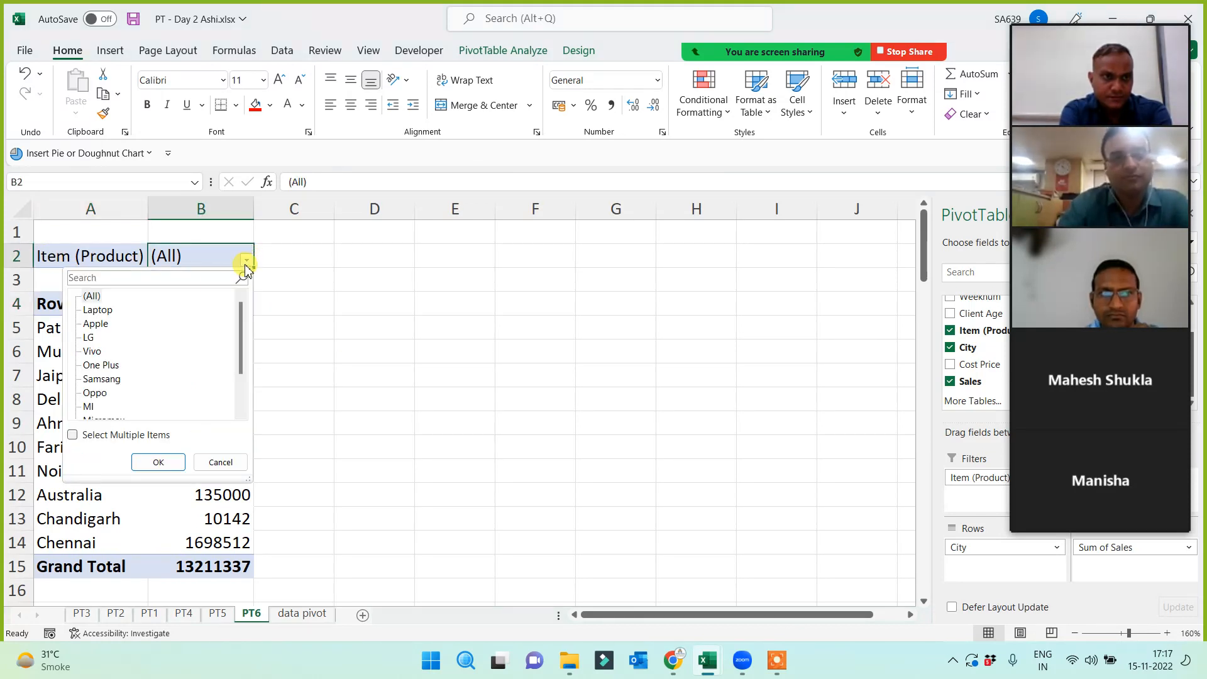
pyautogui.click(95, 323)
pyautogui.click(159, 463)
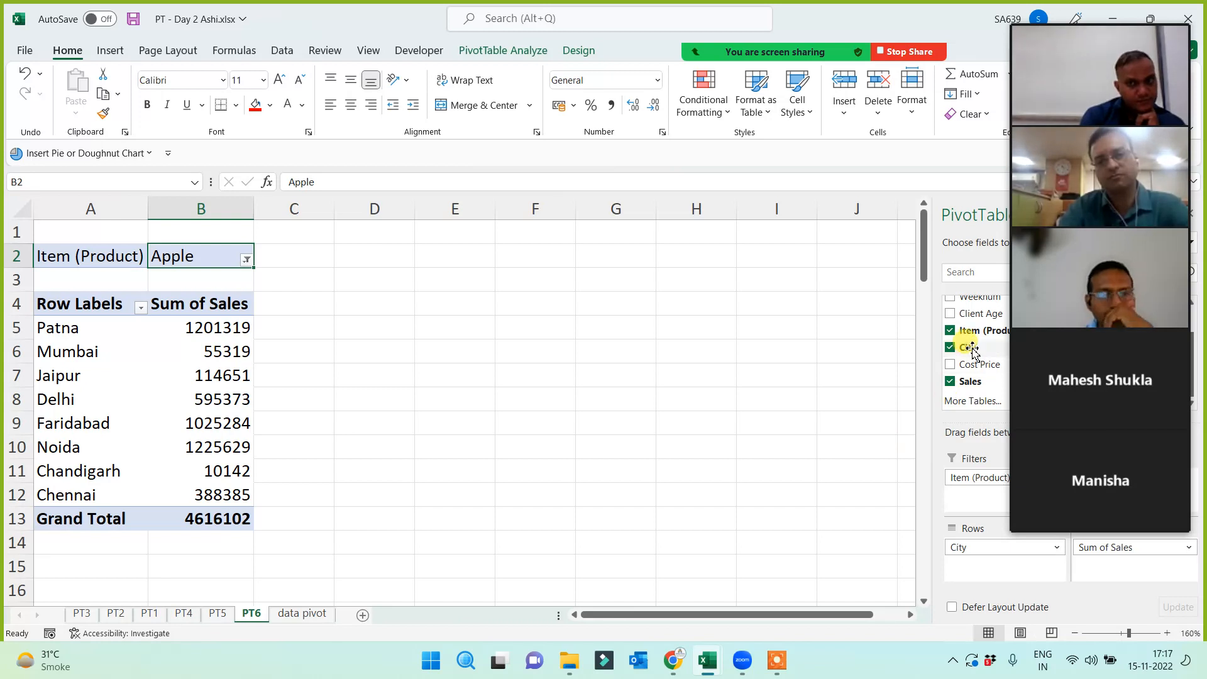
# Move Item (Product) from the PT6 report filters back to the rows beneath City and look through the nested report
pyautogui.moveTo(978, 478); pyautogui.dragTo(981, 575)
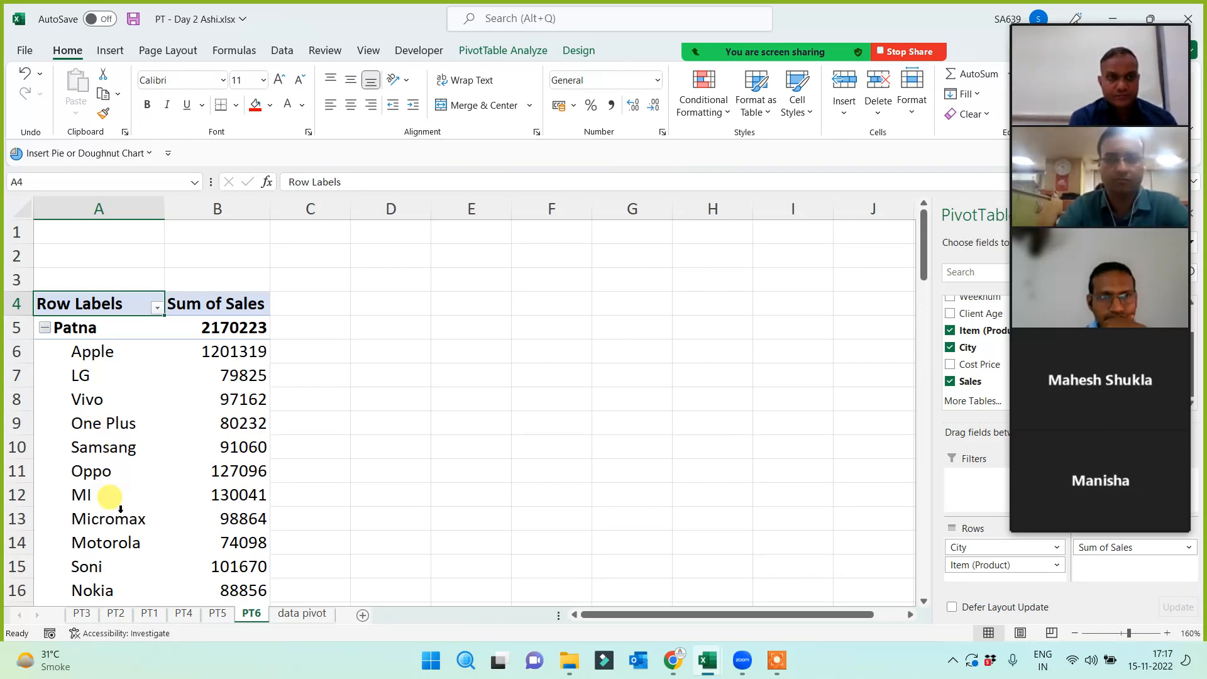
pyautogui.scroll(-6, 108, 498)
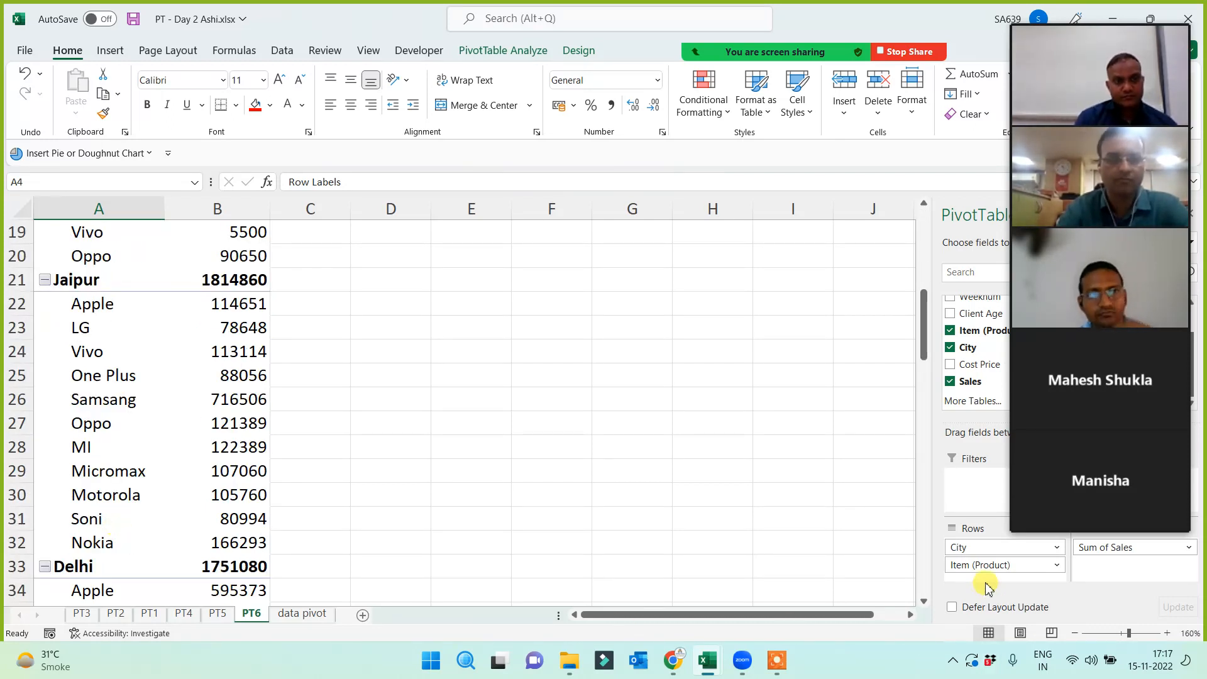
# Move City from the PT6 rows to the report filters above Item (Product) and filter the report to Jaipur
pyautogui.moveTo(973, 548); pyautogui.dragTo(970, 485)
pyautogui.scroll(2, 318, 489)
pyautogui.scroll(4, 318, 489)
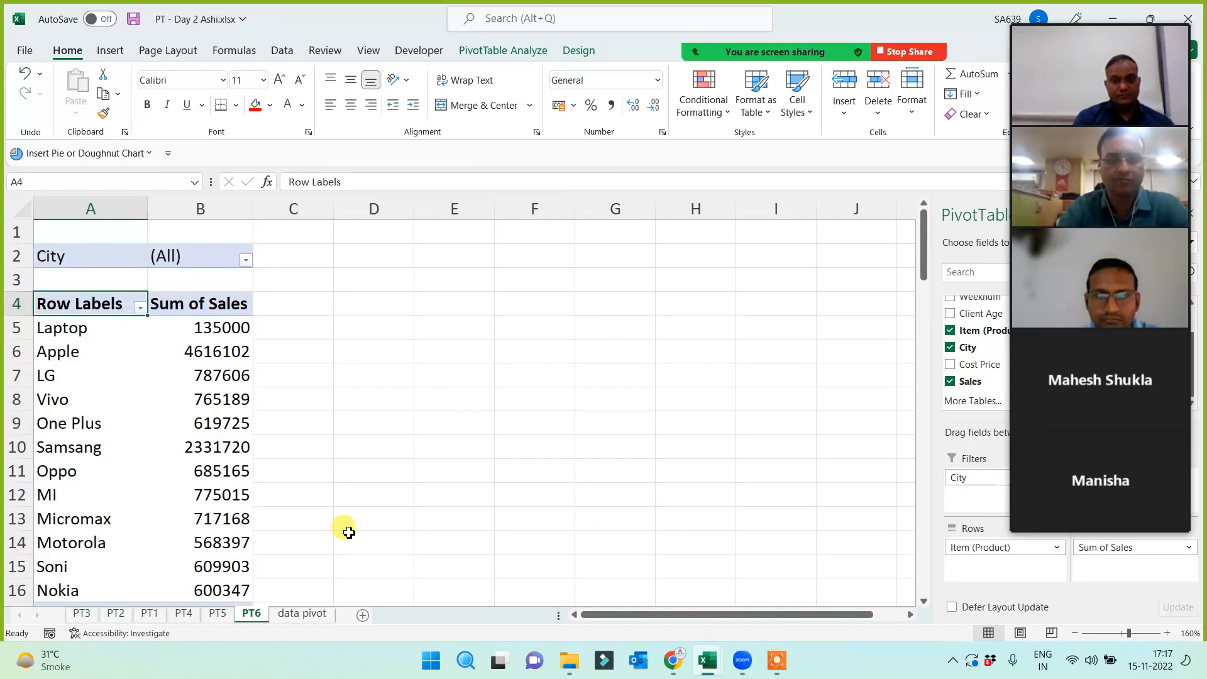
pyautogui.click(245, 259)
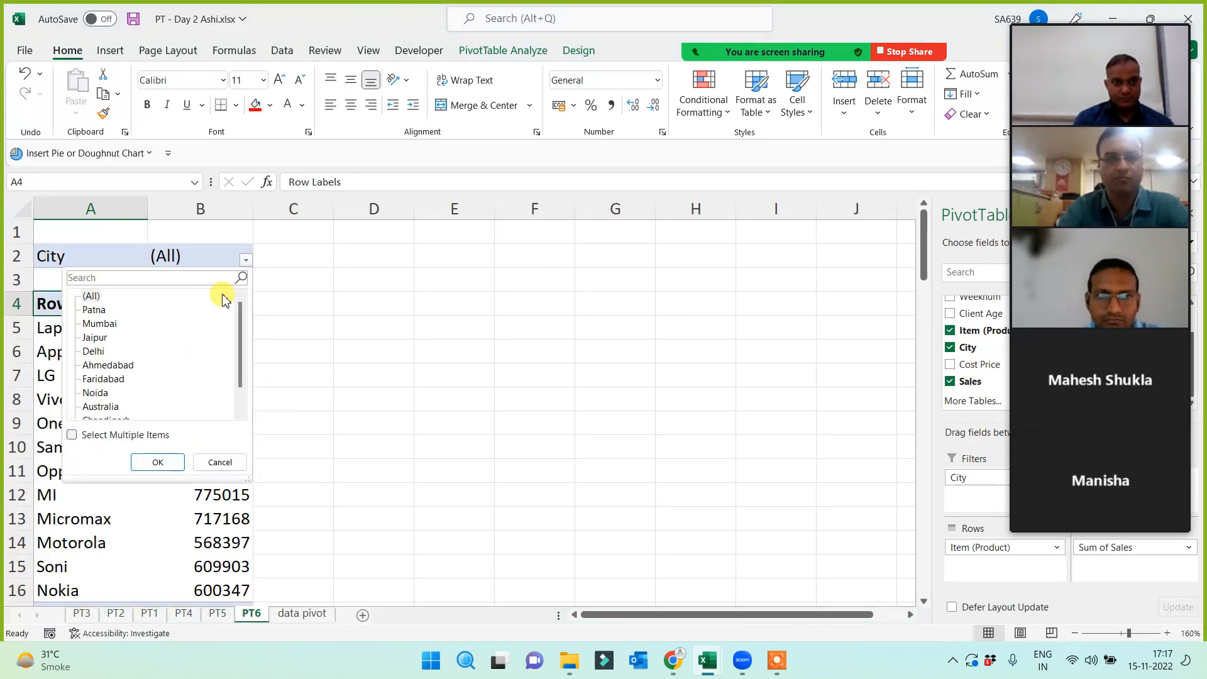
pyautogui.click(95, 339)
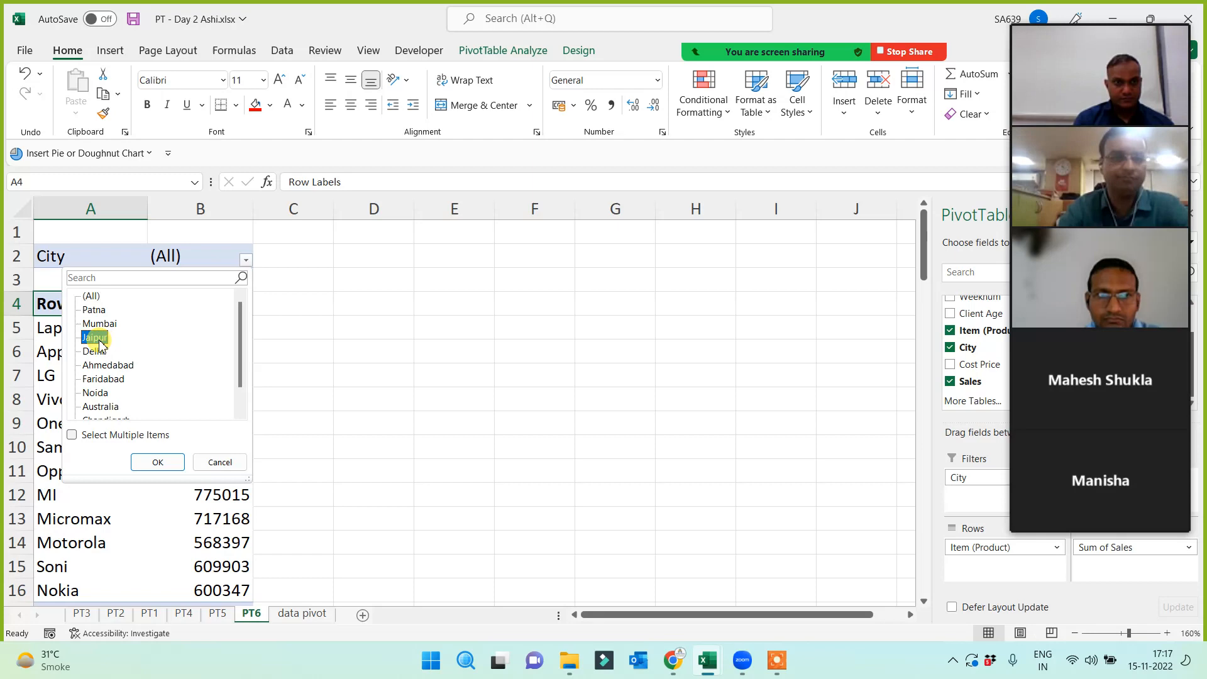
pyautogui.click(165, 462)
pyautogui.scroll(-2, 170, 408)
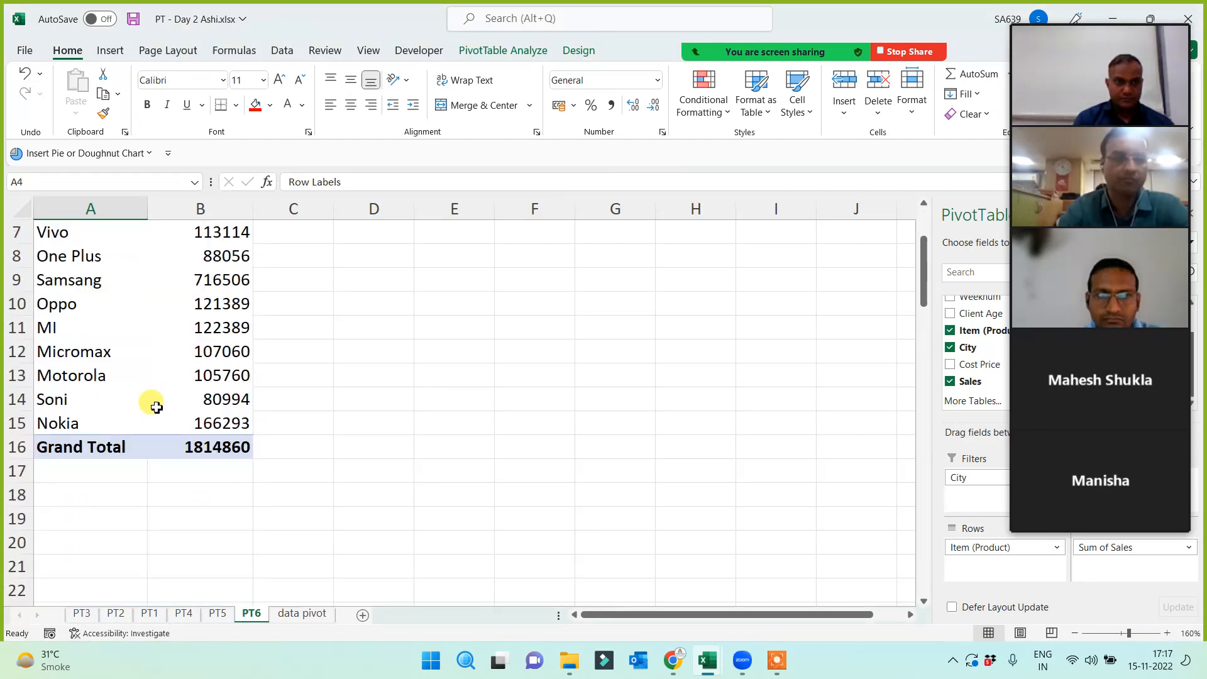
pyautogui.scroll(2, 156, 418)
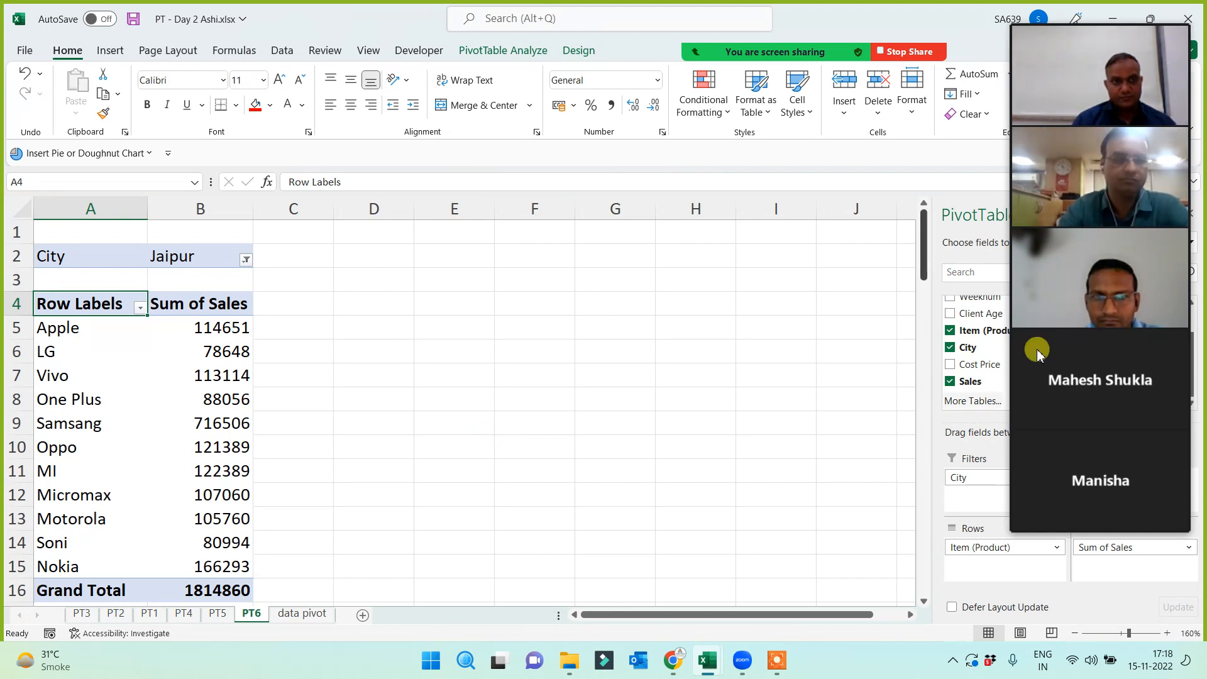
# Look through the participants in the meeting's floating video panel and return to the start of the list
pyautogui.moveTo(1113, 241)
pyautogui.click(1100, 524)
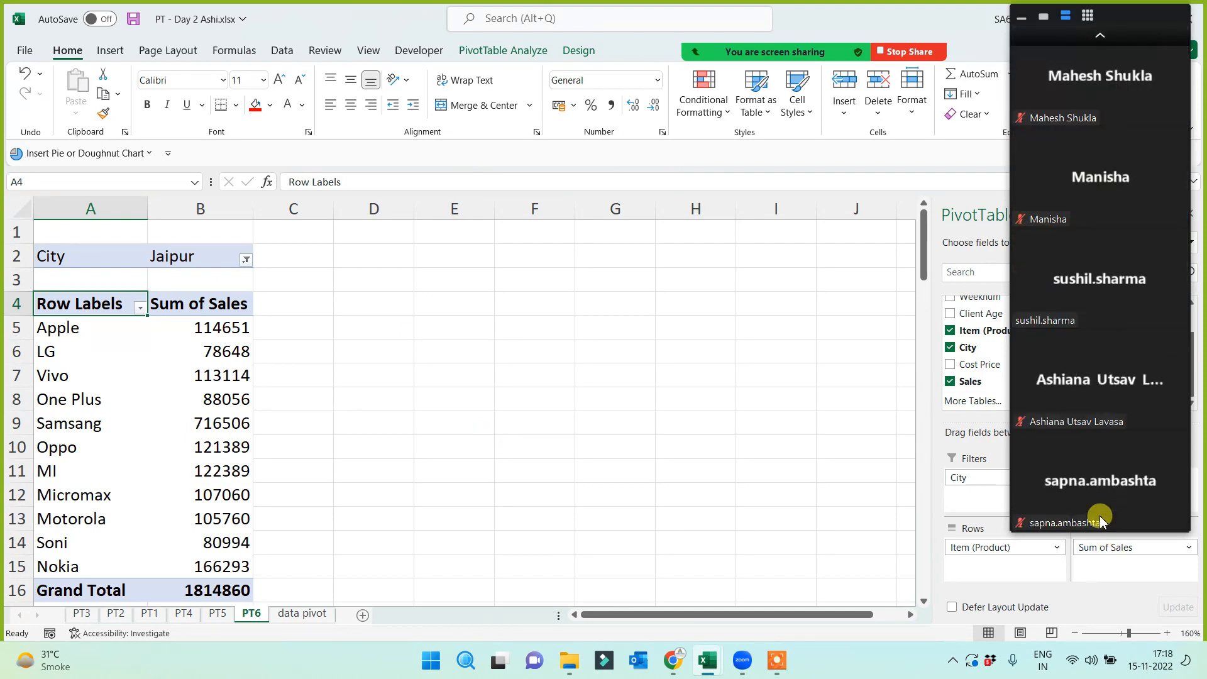
pyautogui.click(1100, 39)
pyautogui.click(1099, 39)
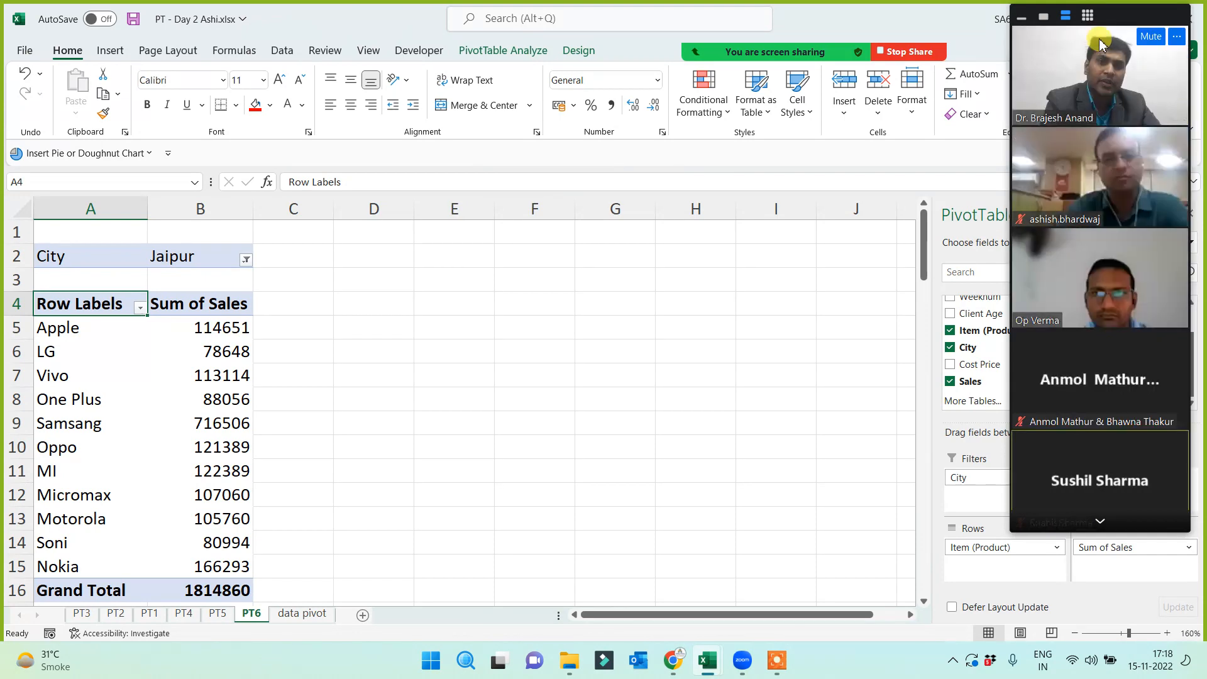
# Create a PivotTable from Table5 on the data pivot sheet in a new worksheet and name that sheet PT7
pyautogui.click(301, 614)
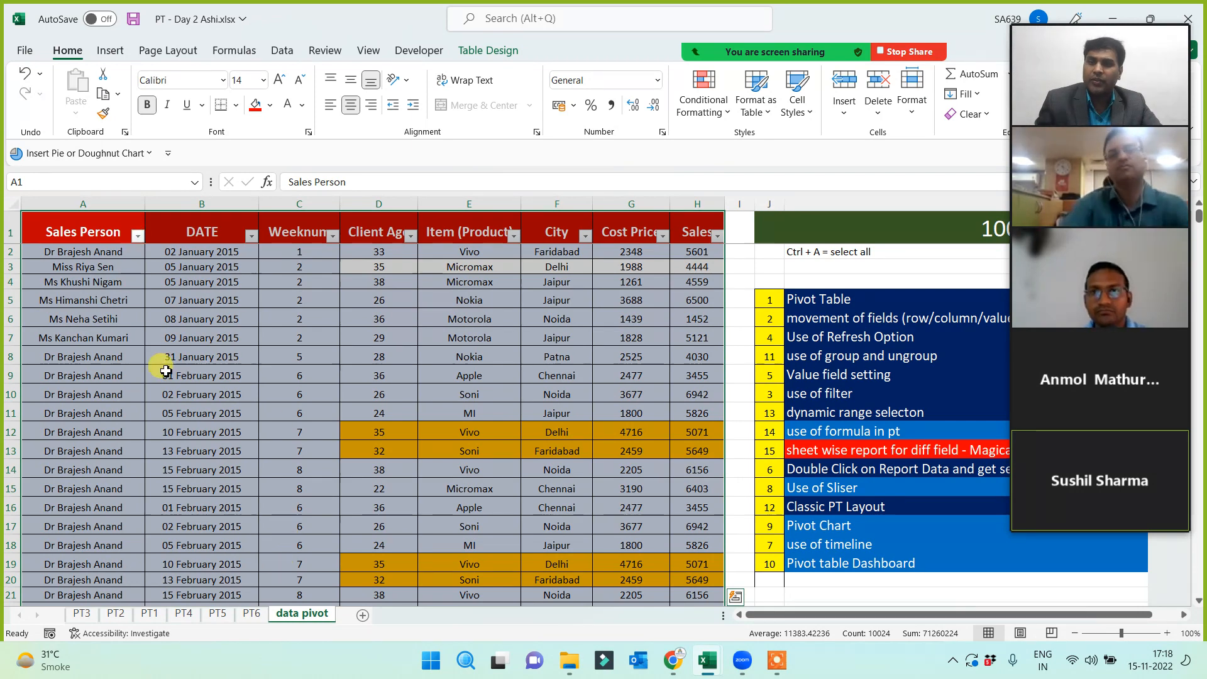
pyautogui.click(111, 53)
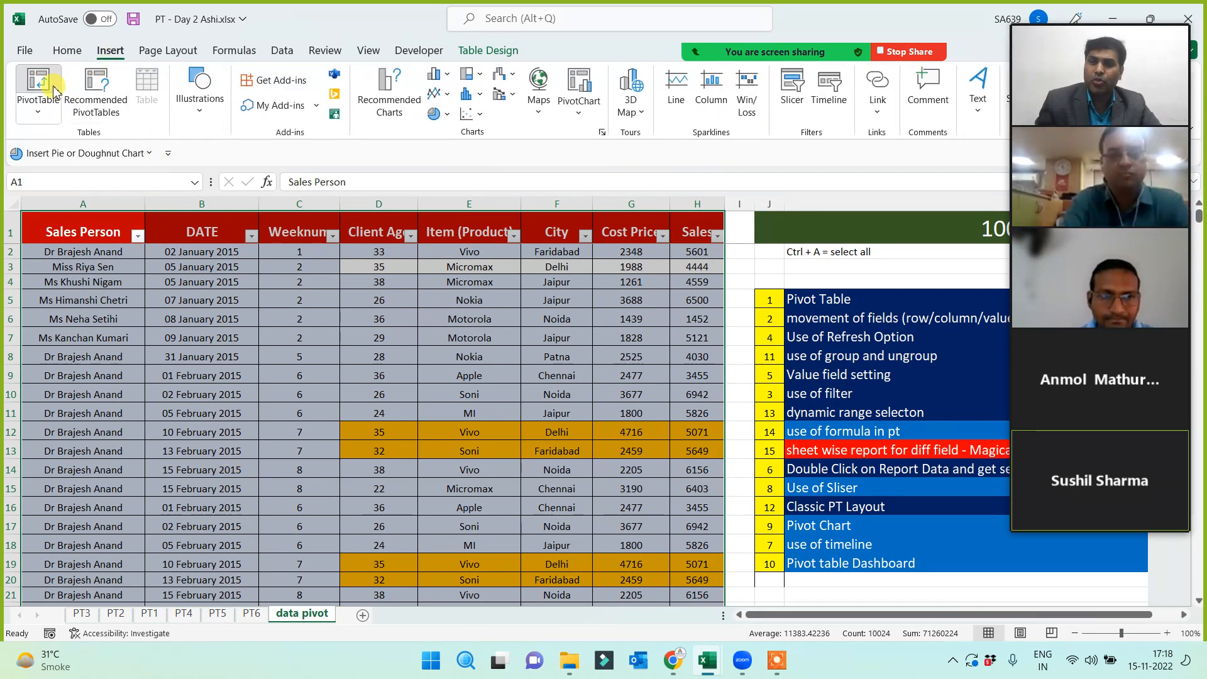
pyautogui.click(55, 91)
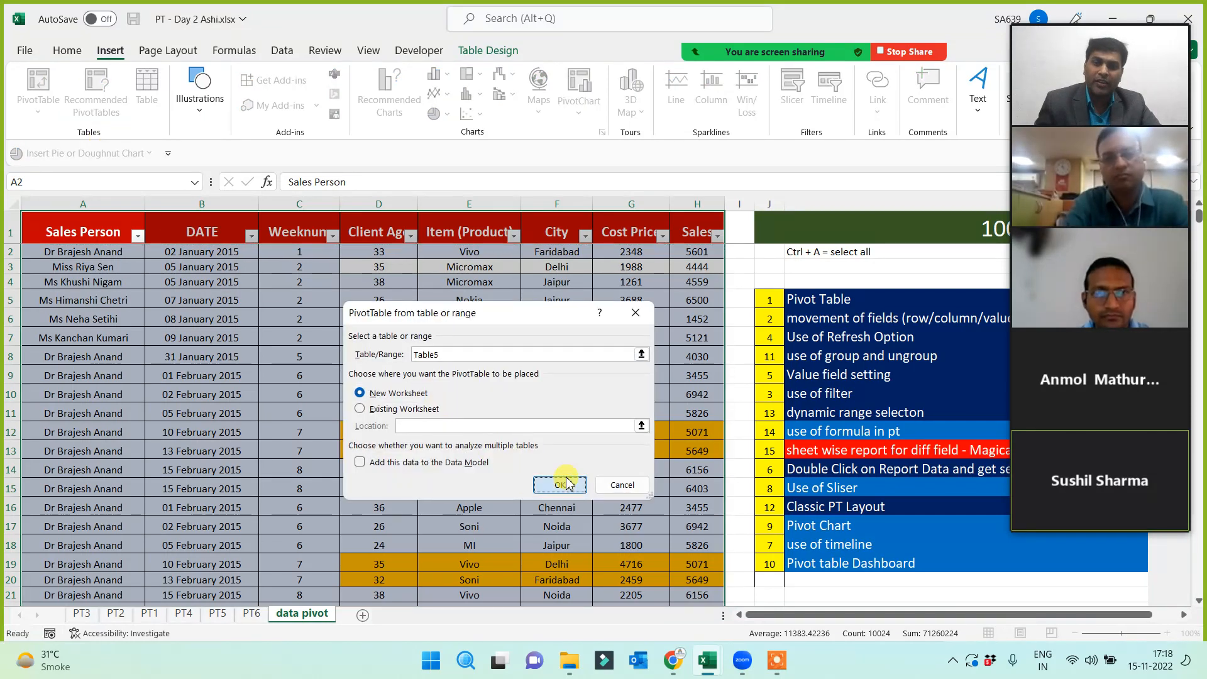
pyautogui.click(561, 484)
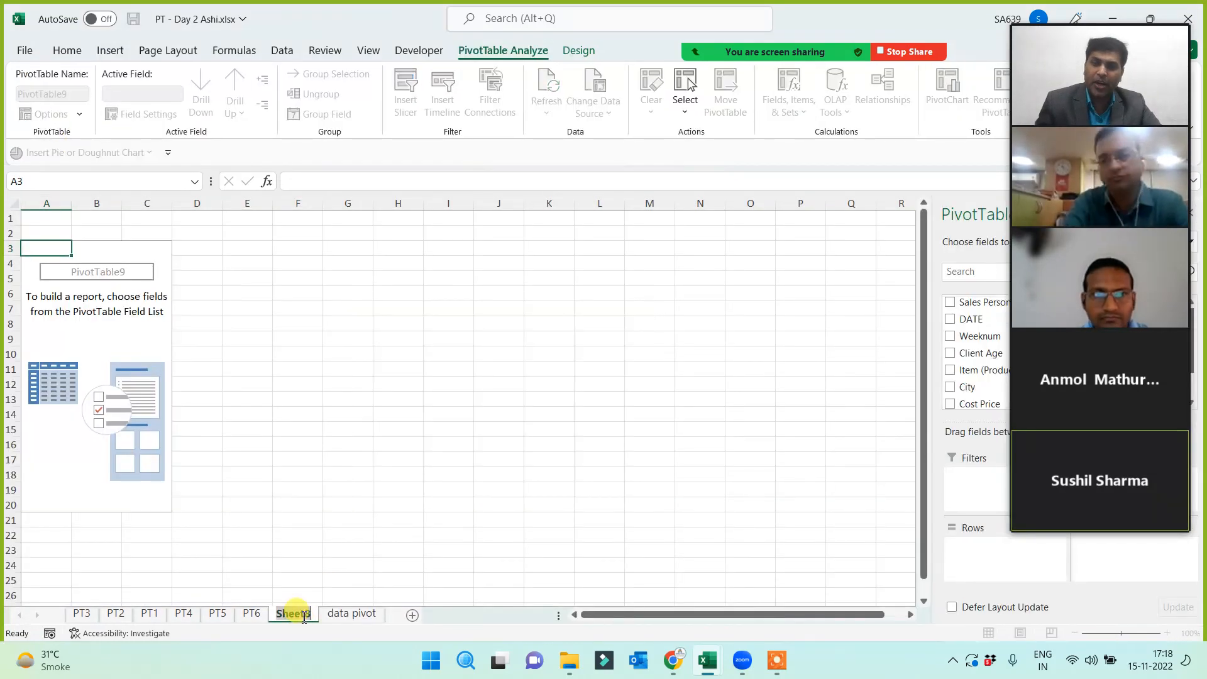
pyautogui.write('PT')
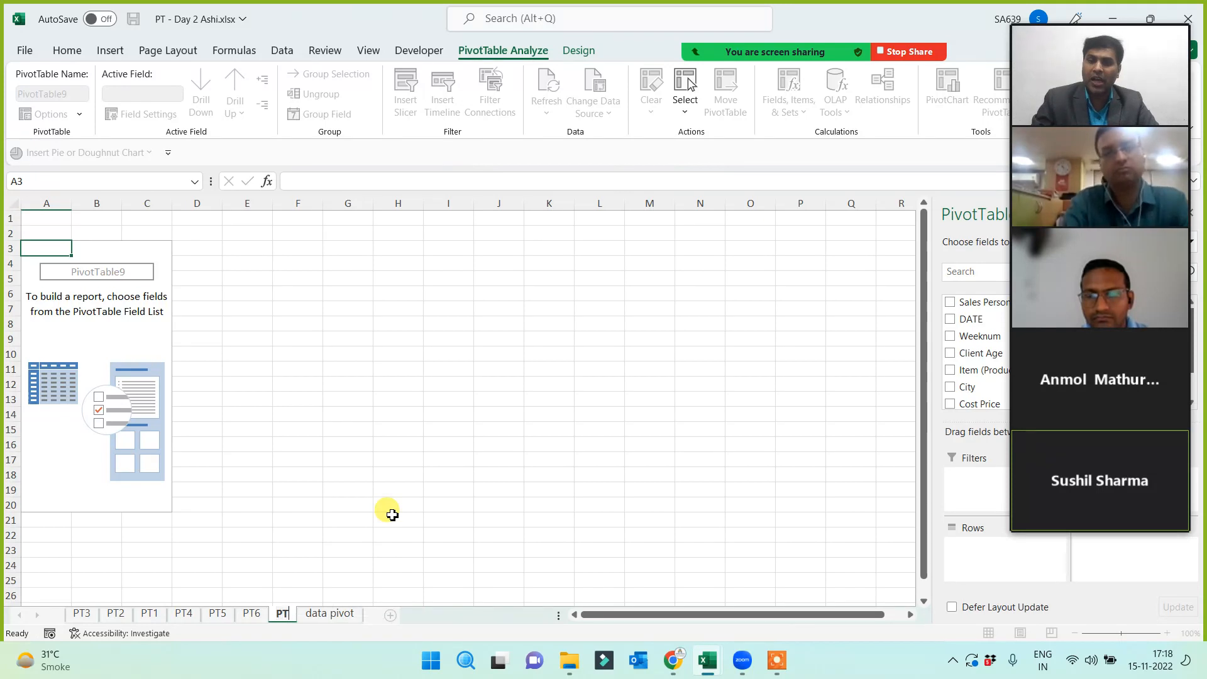
pyautogui.write('7')
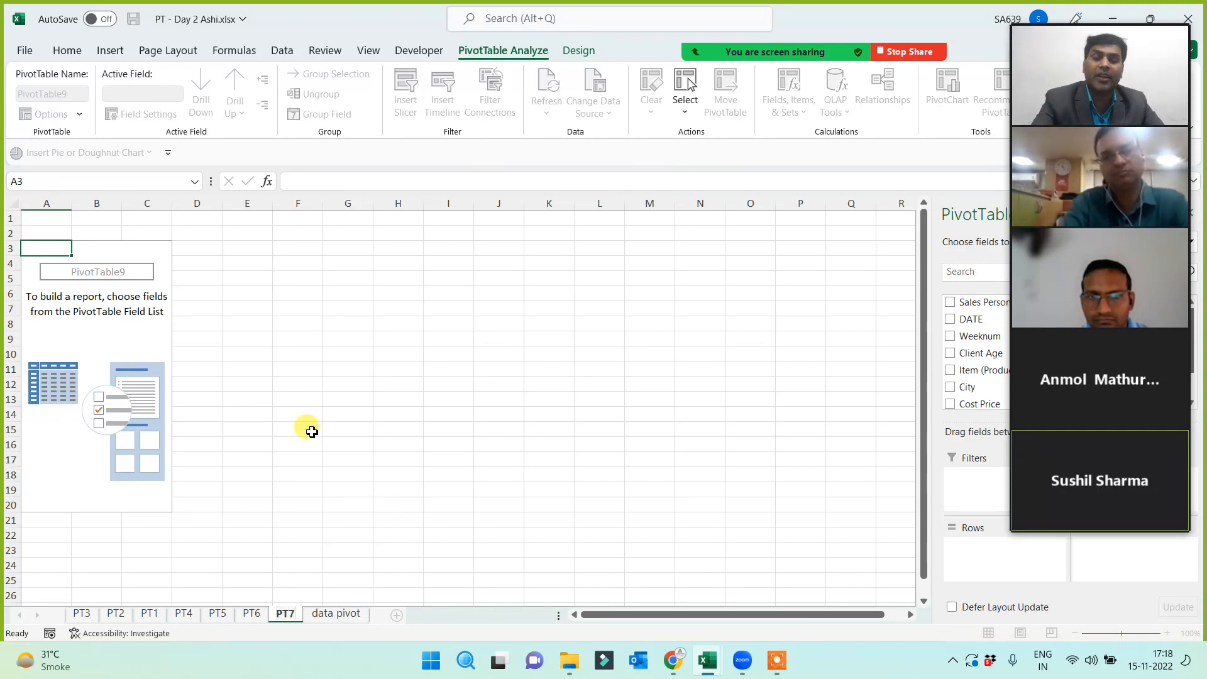
# Build the PT7 report with Item (Product) in the rows and Sales in the values, and enlarge the sheet to 130%
pyautogui.click(116, 350)
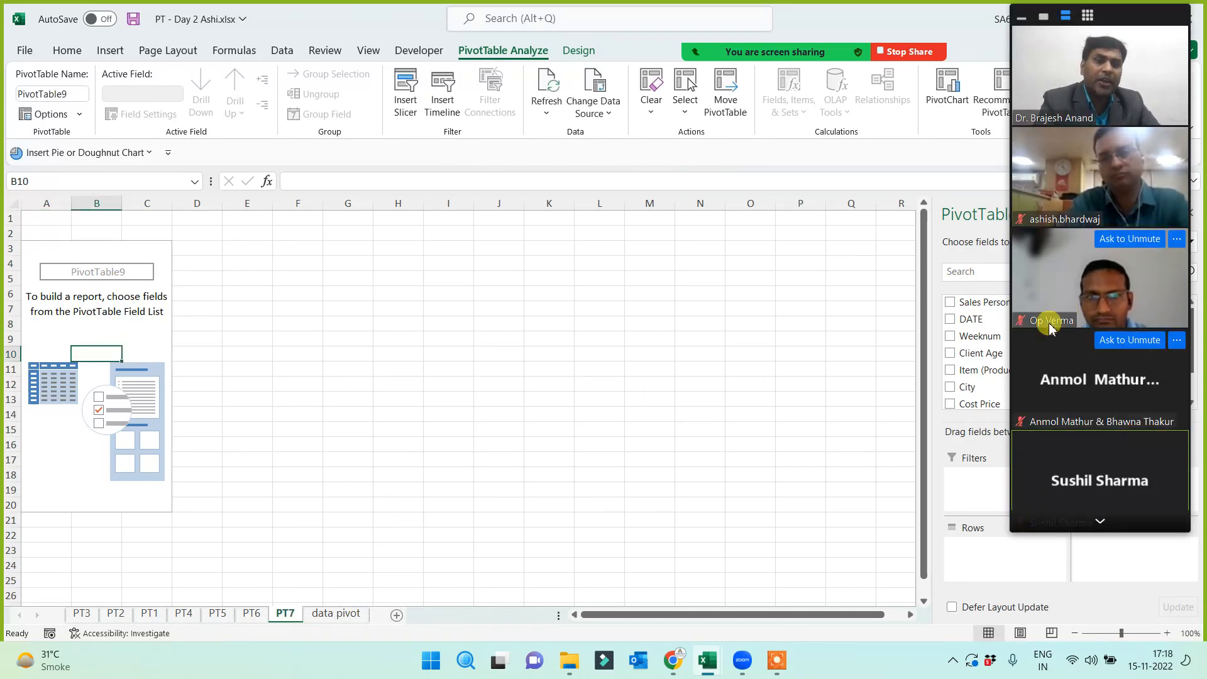
pyautogui.moveTo(972, 375); pyautogui.dragTo(992, 554)
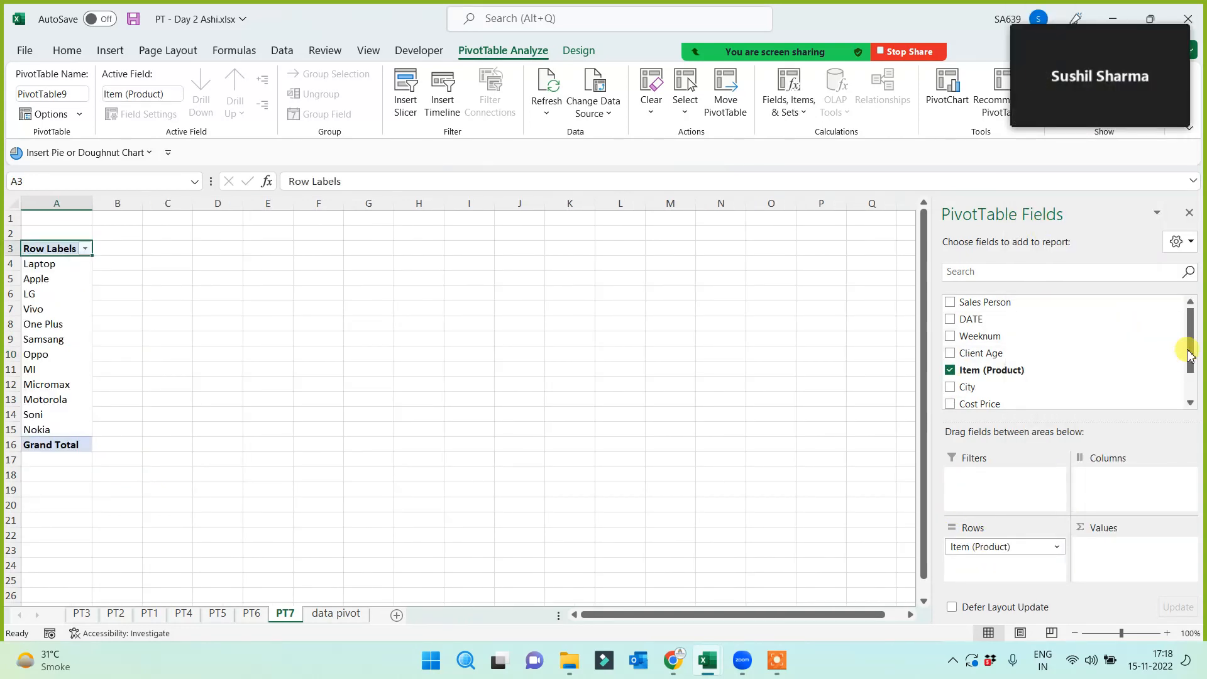
pyautogui.scroll(-2, 1188, 340)
pyautogui.moveTo(1013, 380); pyautogui.dragTo(1108, 549)
pyautogui.scroll(2, 373, 434)
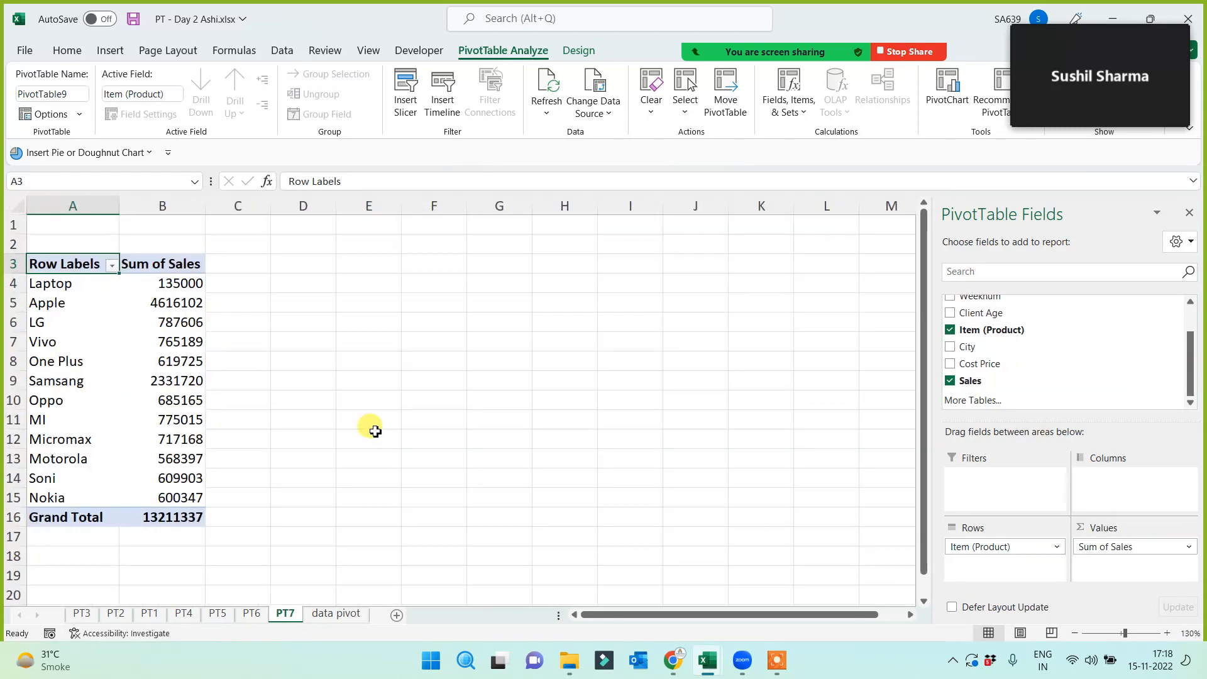
# Show several participants in the meeting's floating video panel and browse through the whole list and back
pyautogui.moveTo(1066, 34)
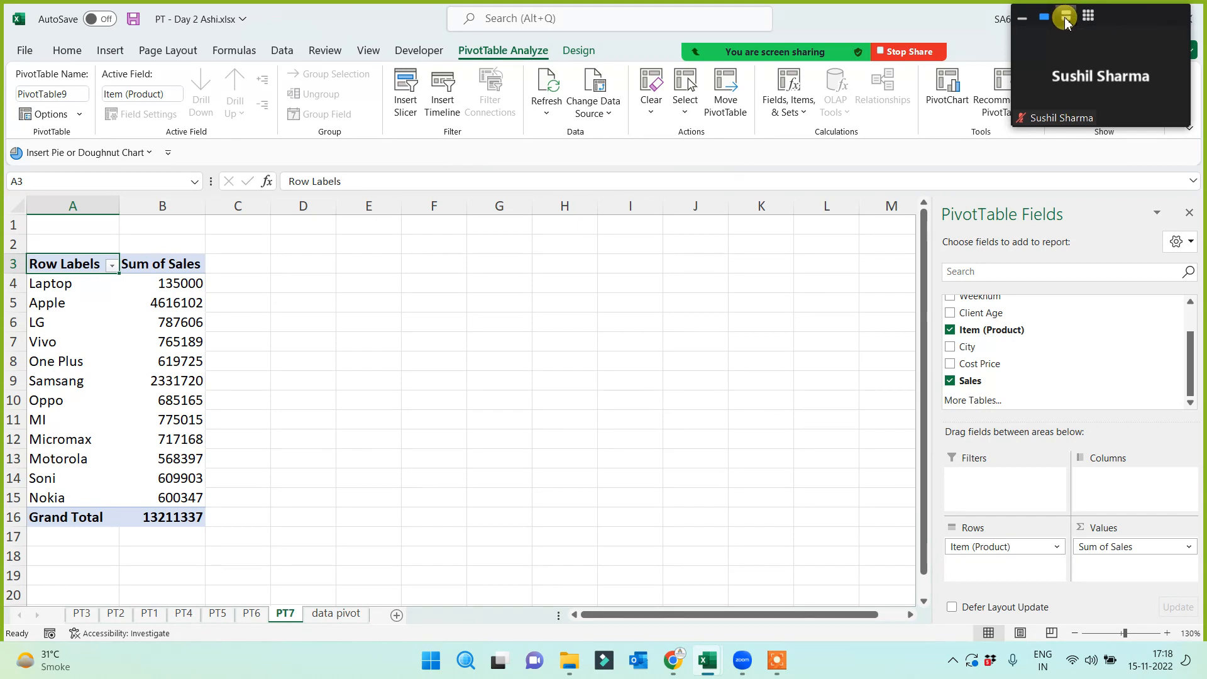
pyautogui.click(1065, 18)
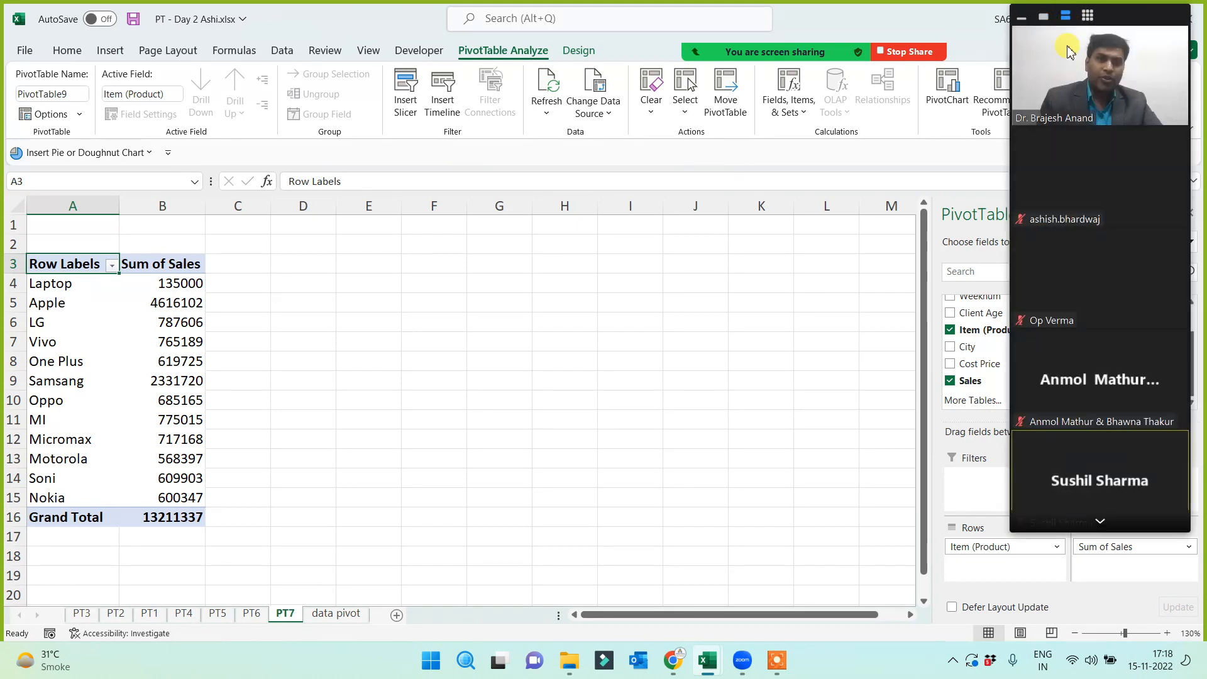
pyautogui.click(1099, 521)
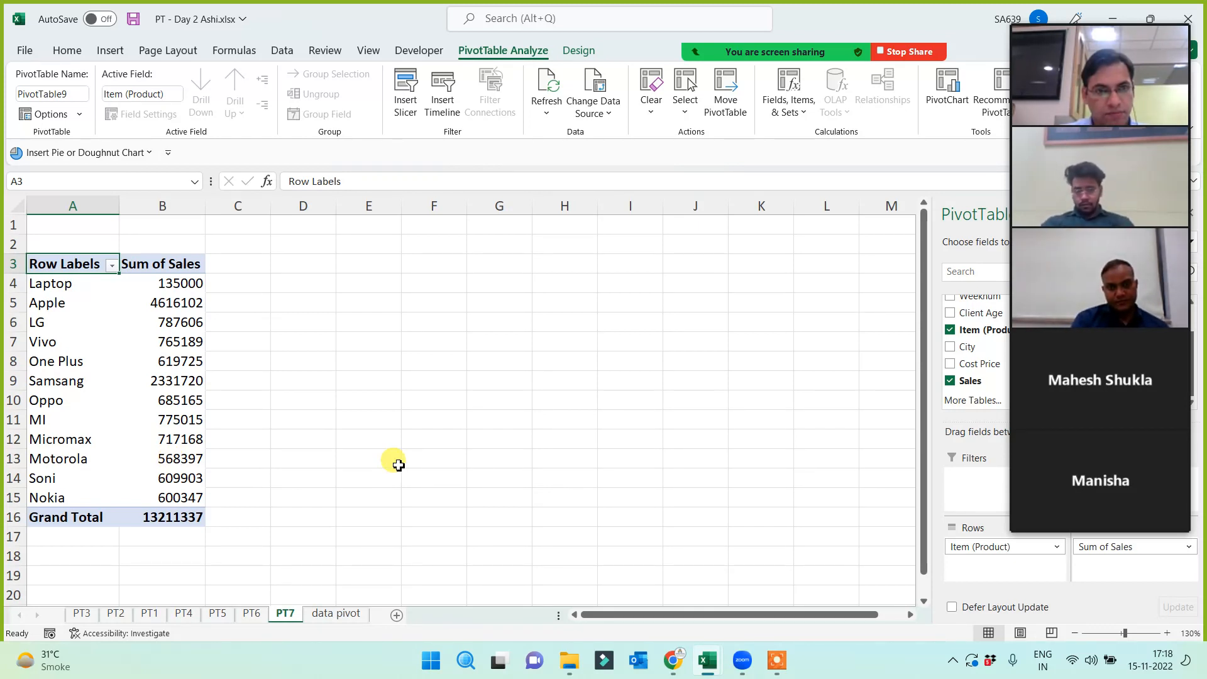
pyautogui.moveTo(1089, 487)
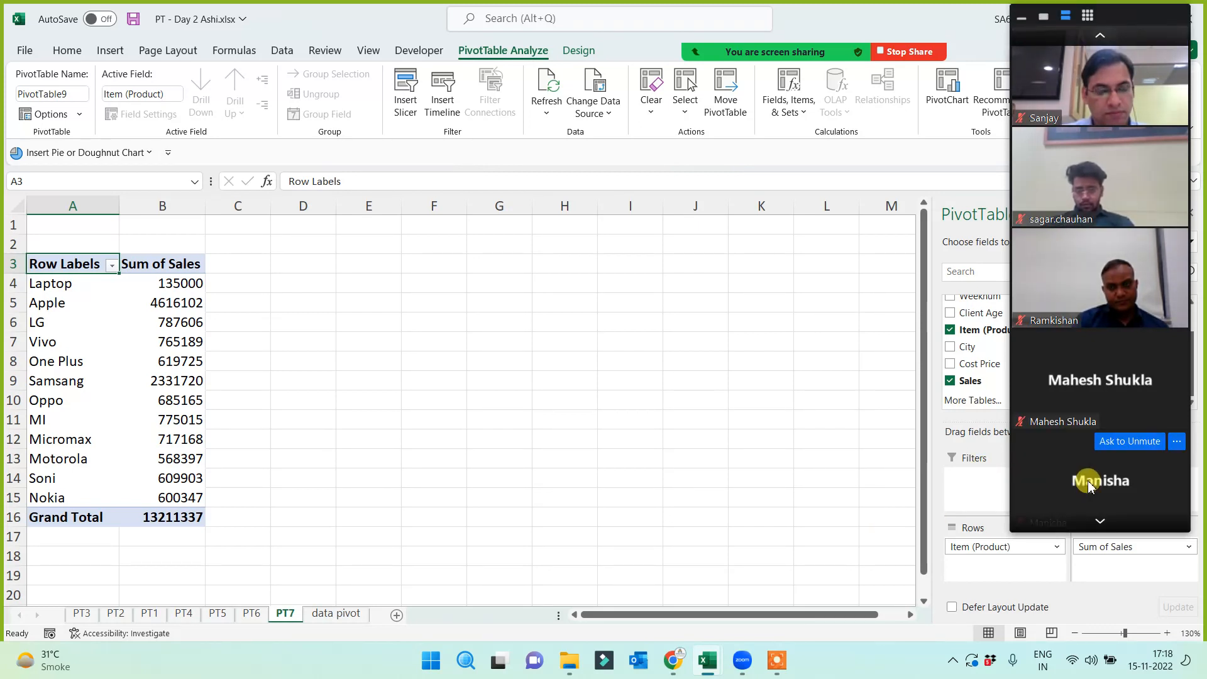
pyautogui.click(1100, 523)
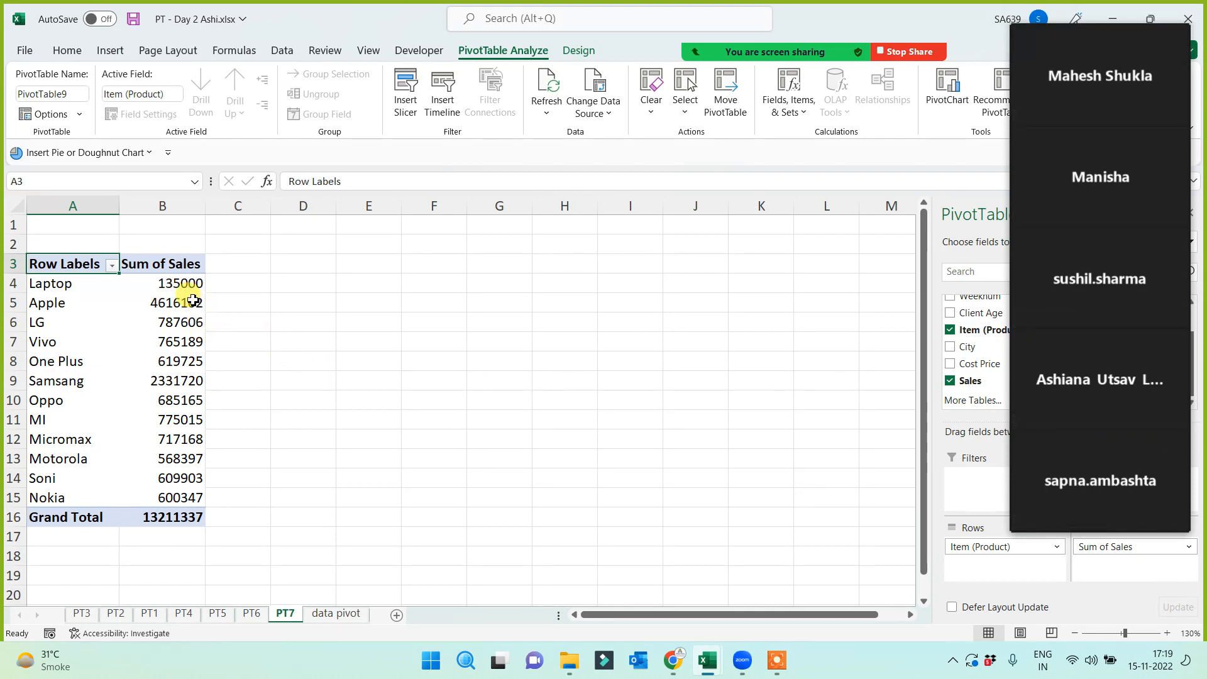
pyautogui.click(1104, 36)
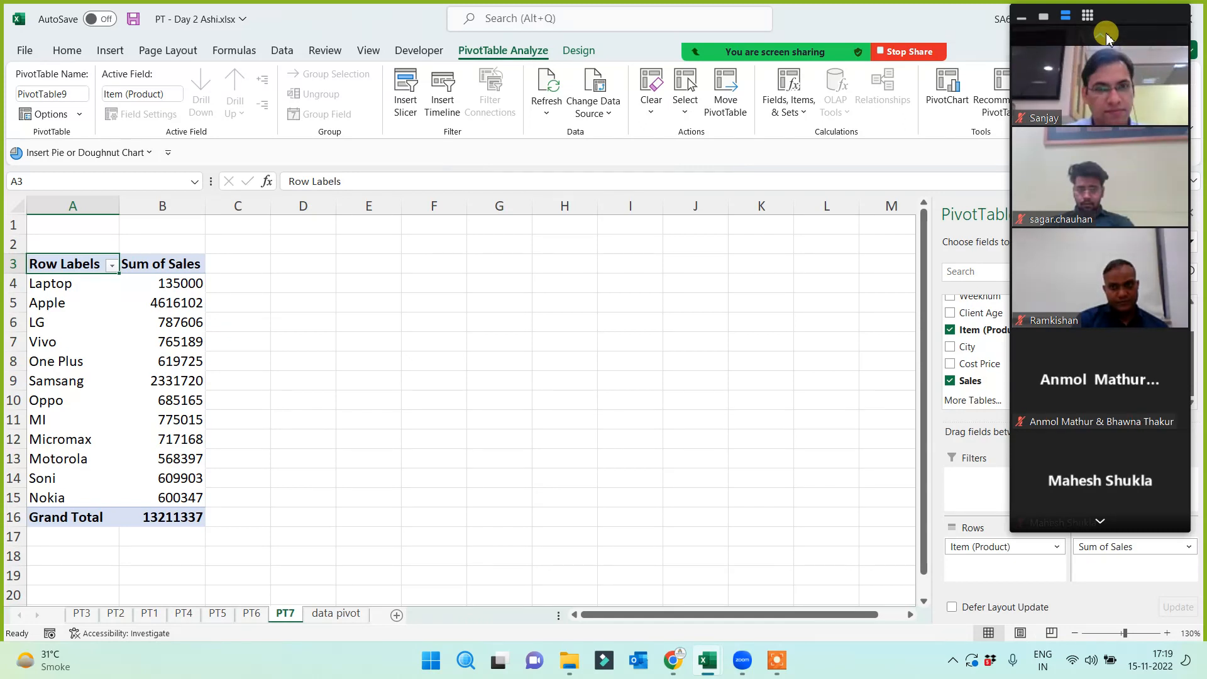
pyautogui.click(1106, 37)
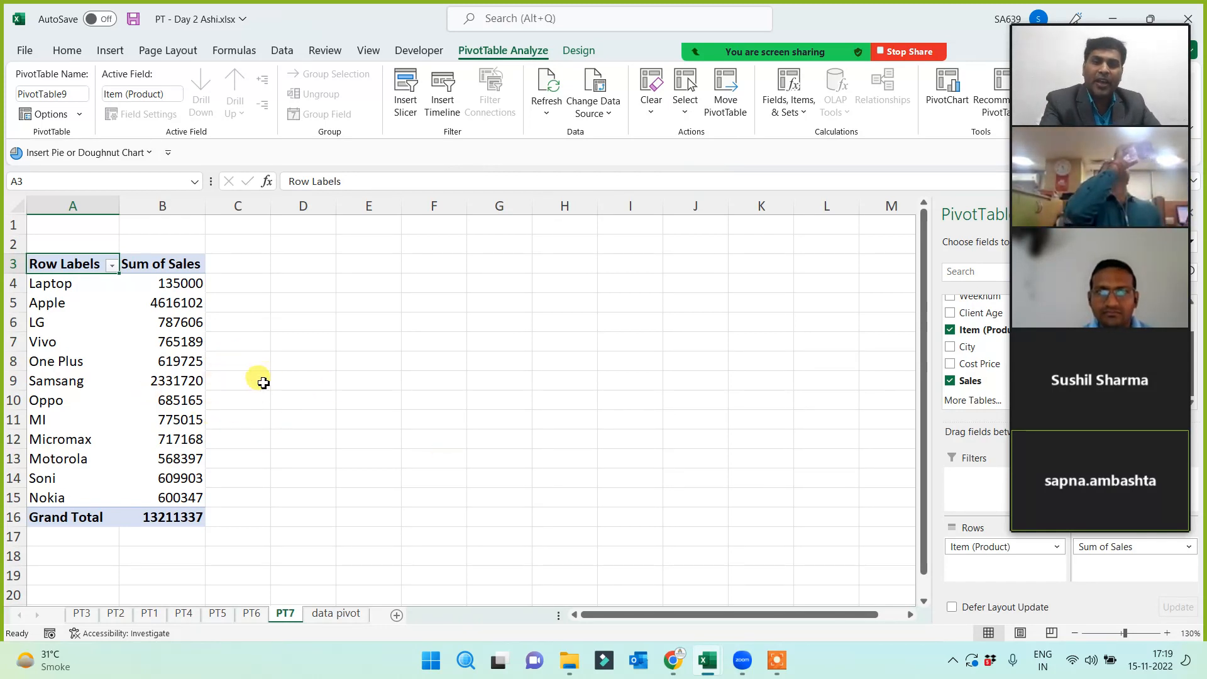
# Reduce the meeting's video panel to one participant and add the Sales field to the PT7 values four more times
pyautogui.click(156, 319)
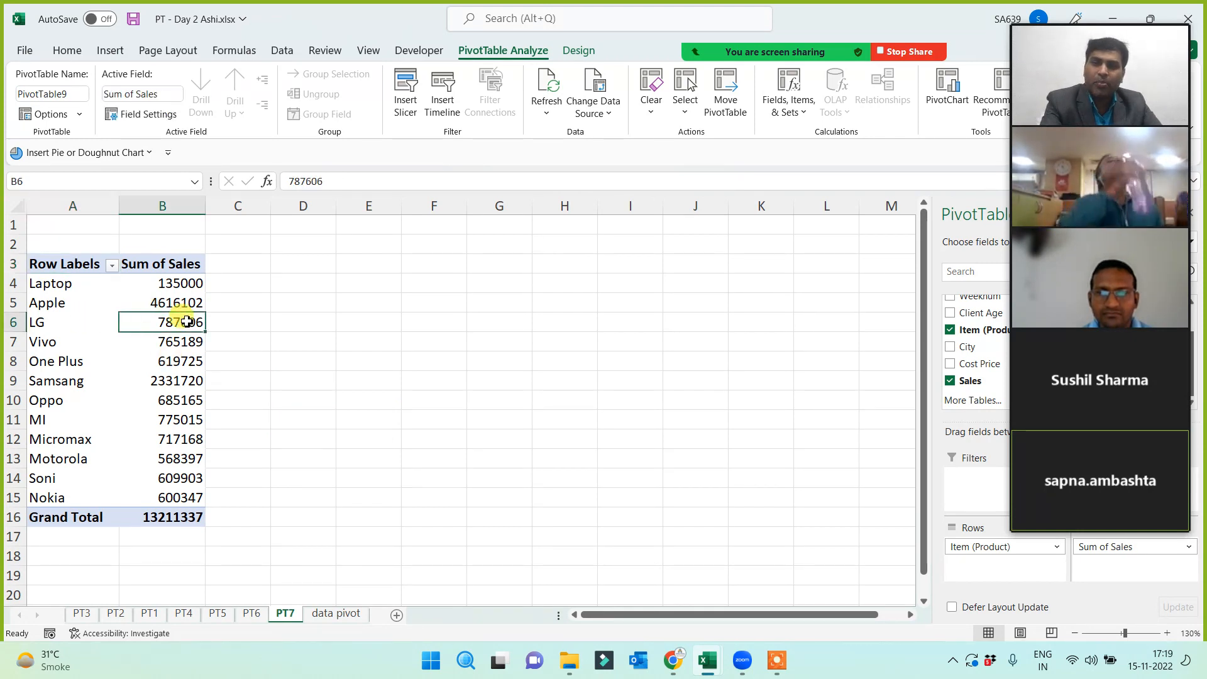
pyautogui.click(1048, 19)
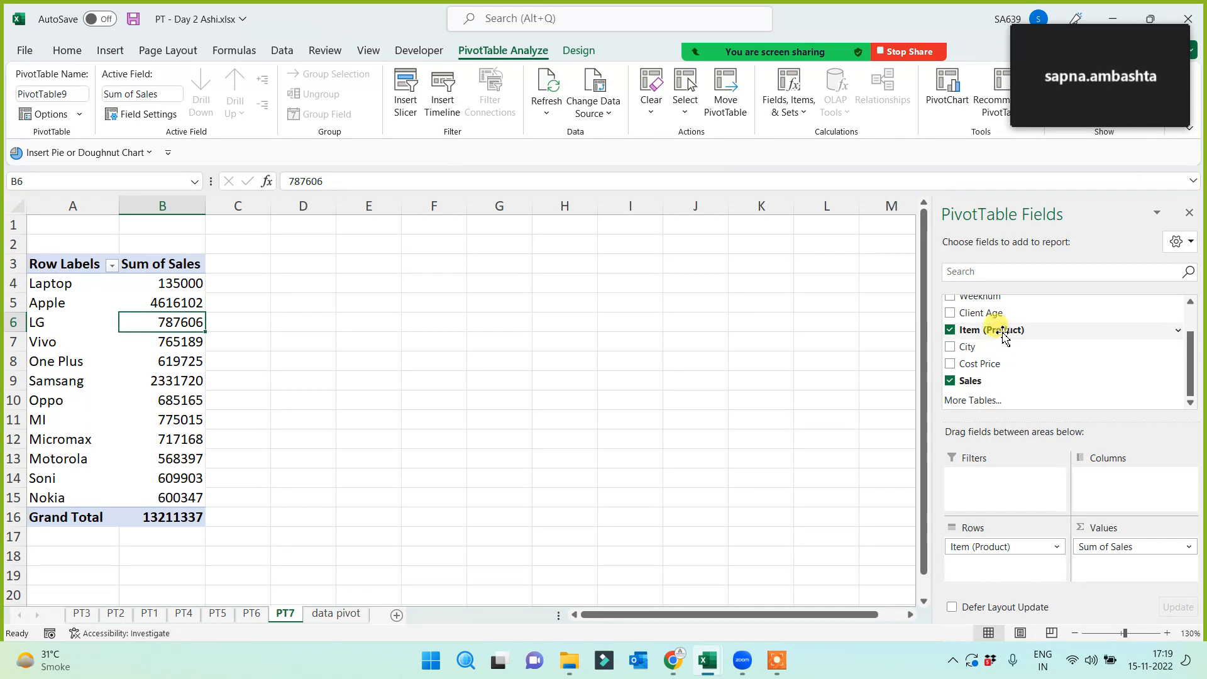
pyautogui.moveTo(1004, 405); pyautogui.dragTo(1103, 562)
pyautogui.moveTo(978, 383); pyautogui.dragTo(1123, 569)
pyautogui.moveTo(1014, 386); pyautogui.dragTo(1102, 561)
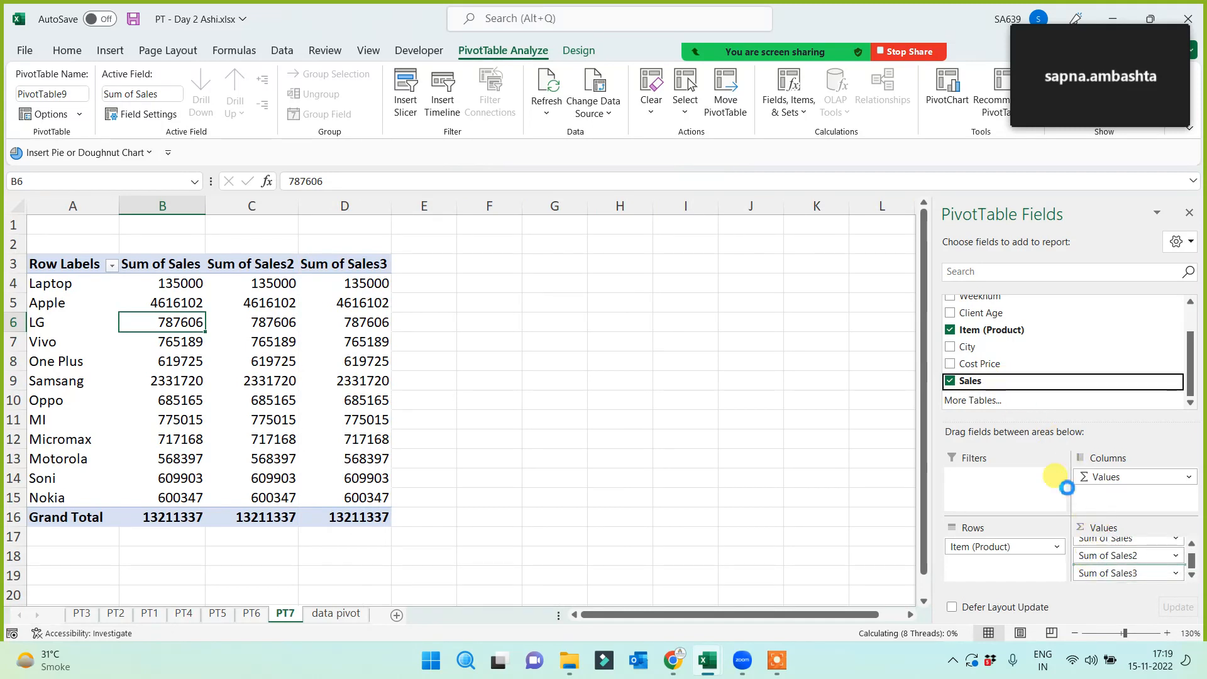
pyautogui.moveTo(986, 386)
pyautogui.mouseDown()
pyautogui.moveTo(1058, 440)
pyautogui.moveTo(1111, 562)
pyautogui.mouseUp()
pyautogui.moveTo(186, 283); pyautogui.dragTo(547, 520)
pyautogui.click(725, 443)
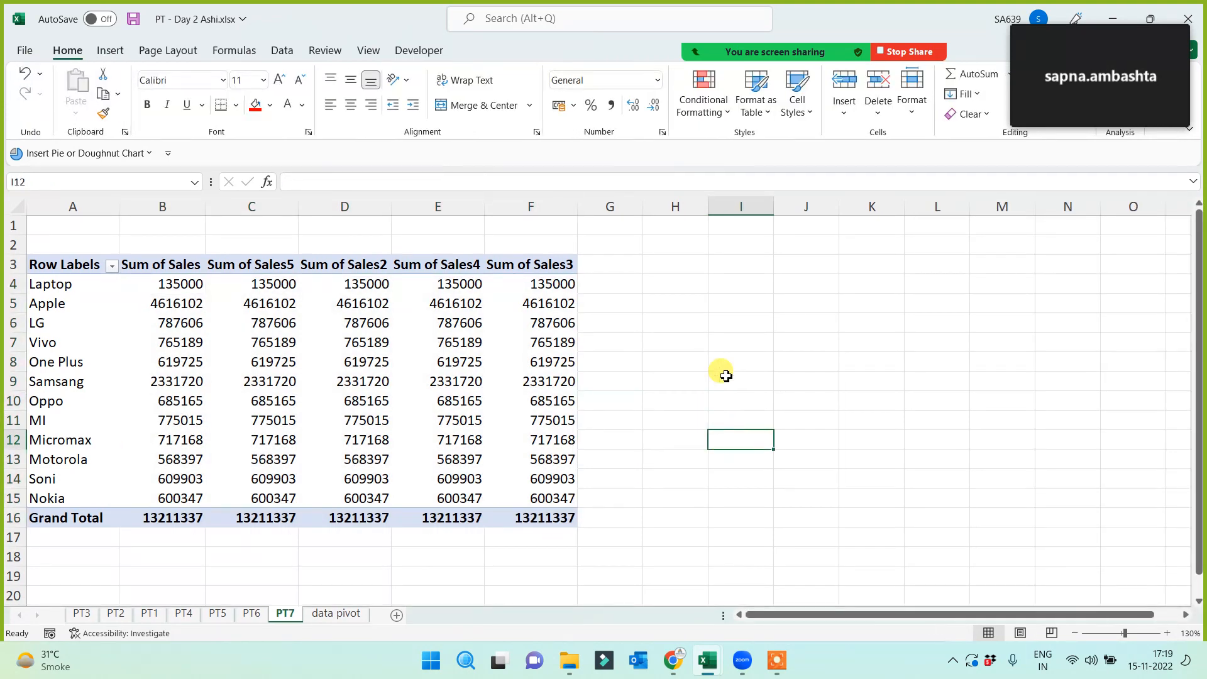
# Show several participants in the meeting panel again and summarise the second Sales column of PT7 by Count
pyautogui.click(1065, 17)
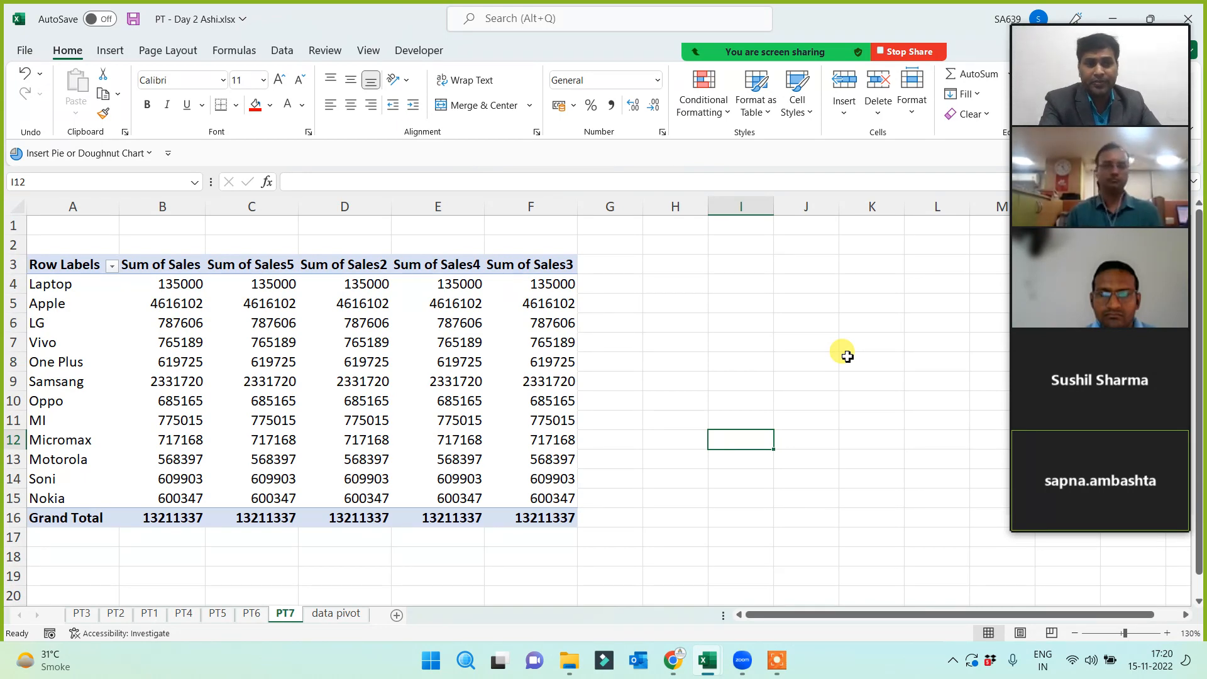
pyautogui.moveTo(80, 281); pyautogui.dragTo(171, 530)
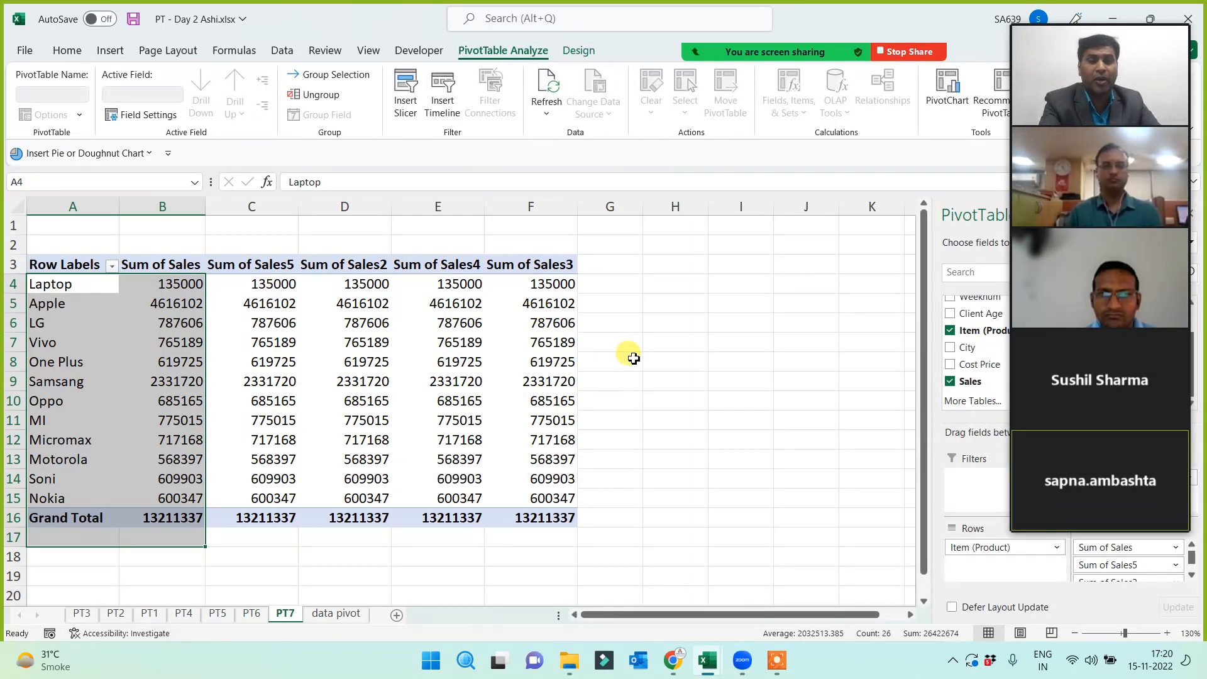
pyautogui.rightClick(272, 287)
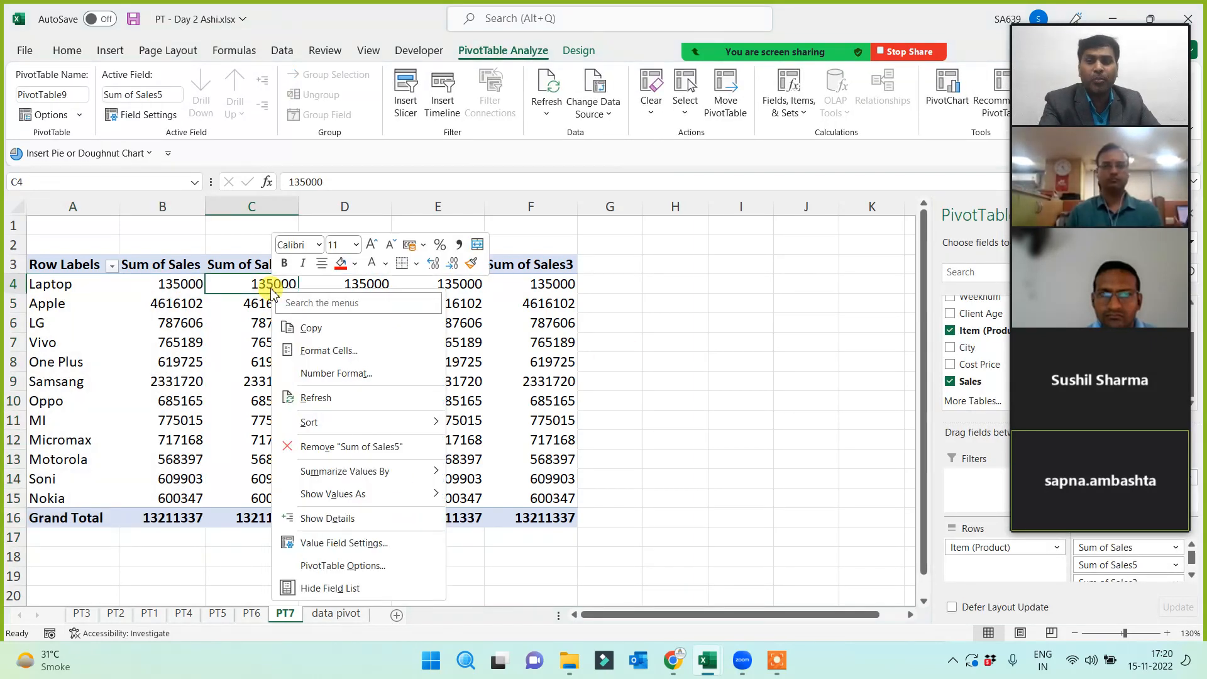
pyautogui.click(335, 544)
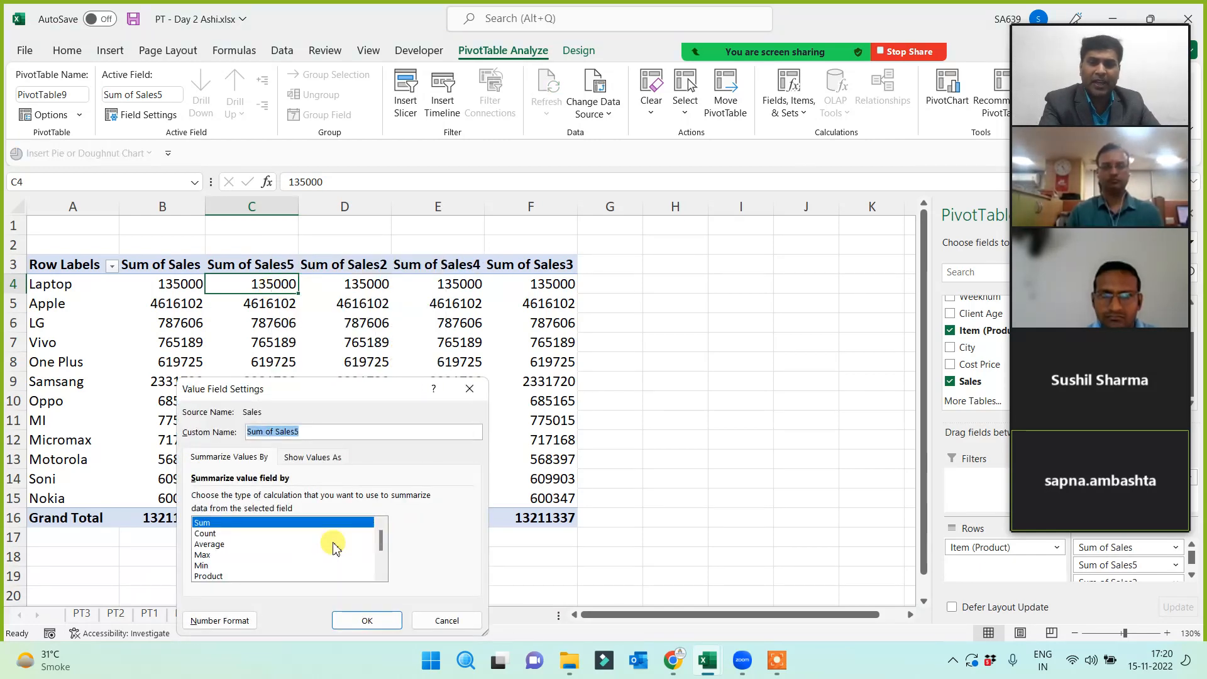
pyautogui.click(214, 533)
pyautogui.click(368, 621)
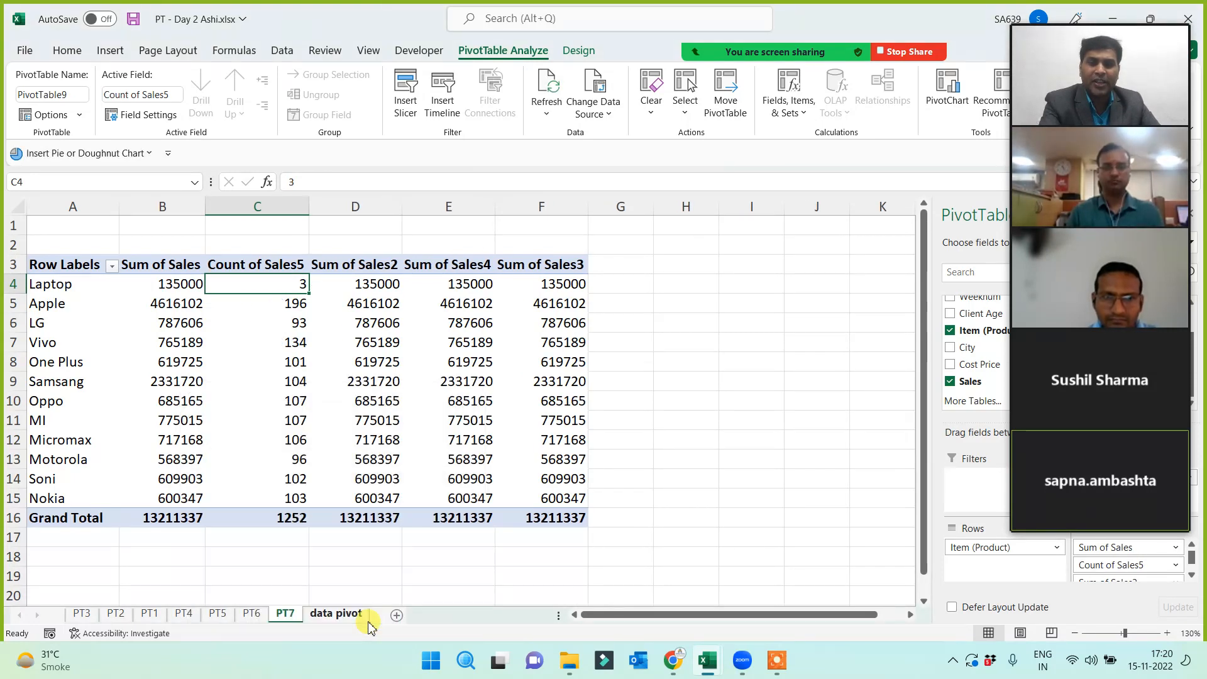
# Compare the sum and count of sales per product in PT7, picking out Apple's count and the Oppo row
pyautogui.moveTo(71, 268); pyautogui.dragTo(288, 514)
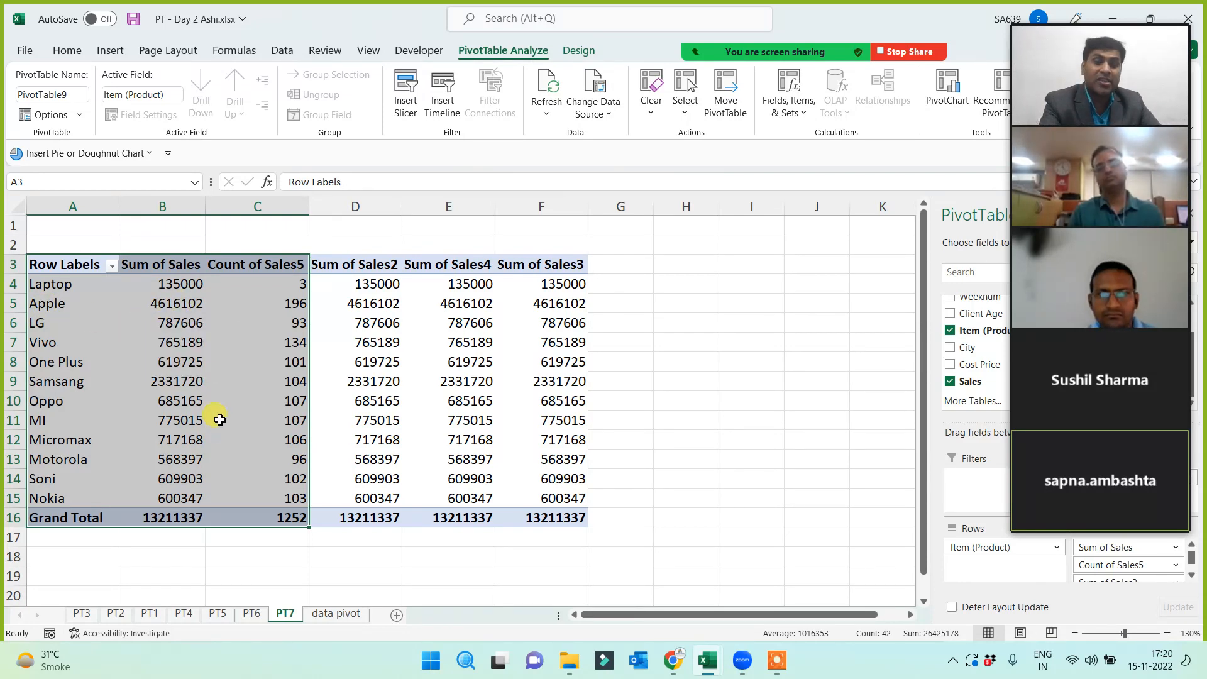
pyautogui.click(279, 308)
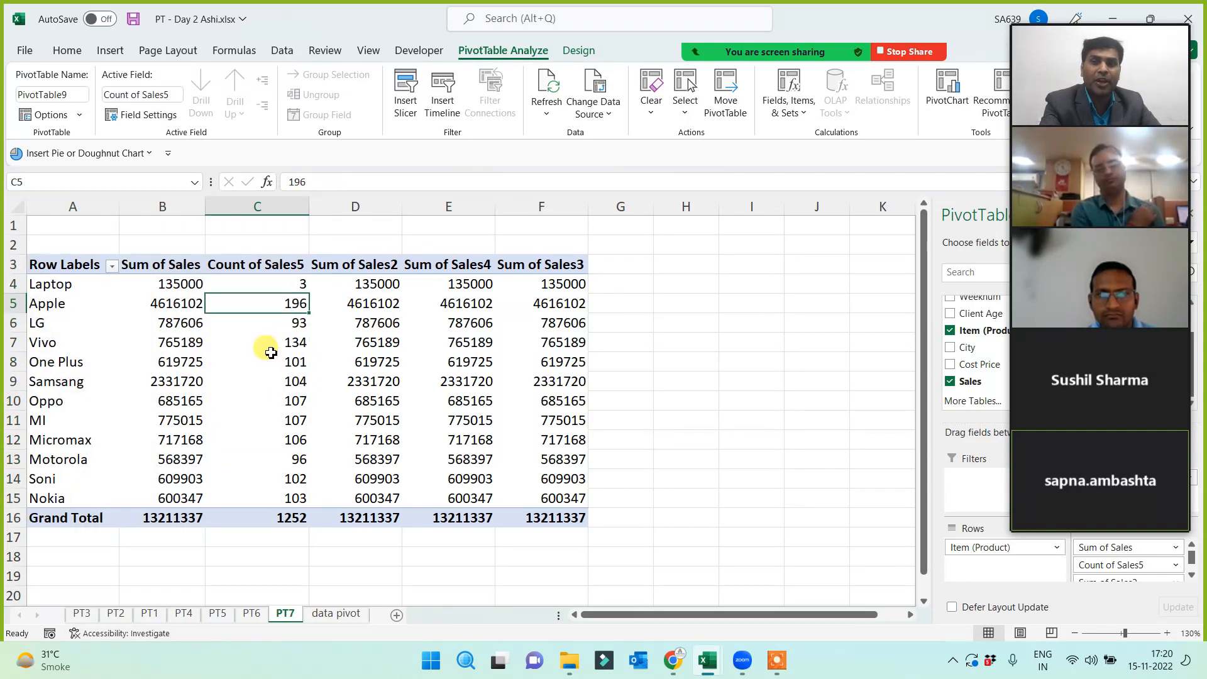
pyautogui.click(33, 396)
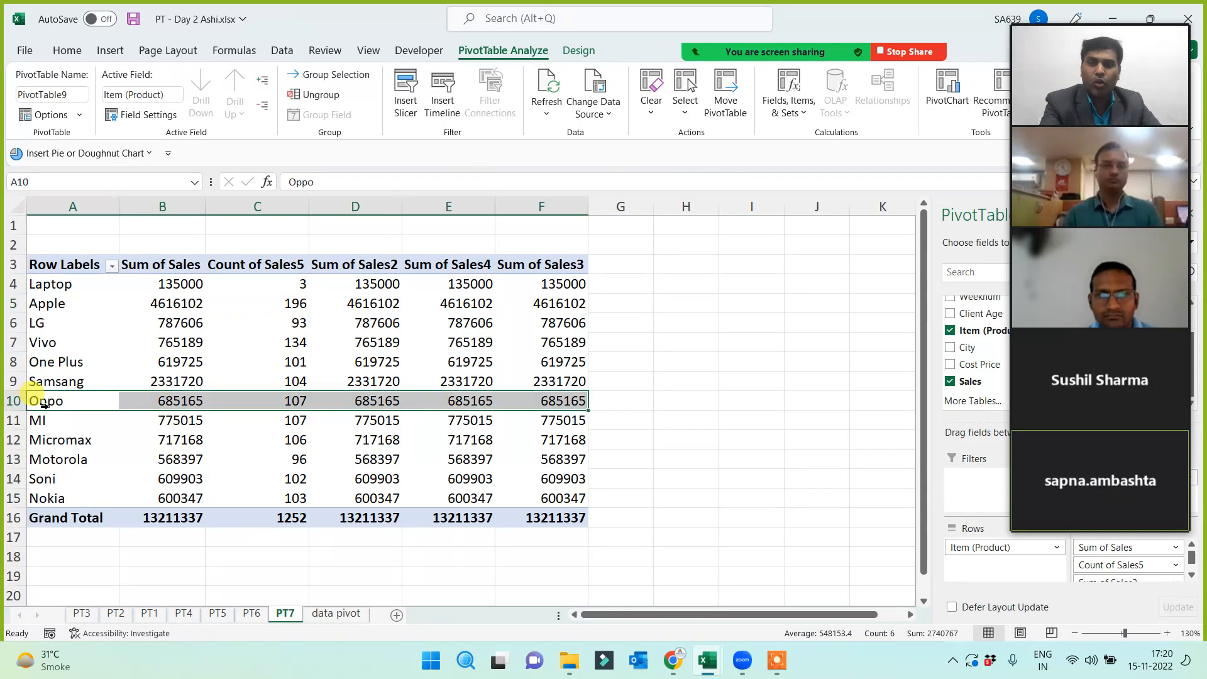
# Check Oppo's sales count in PT7, and summarise the third Sales value column by Average
pyautogui.click(277, 405)
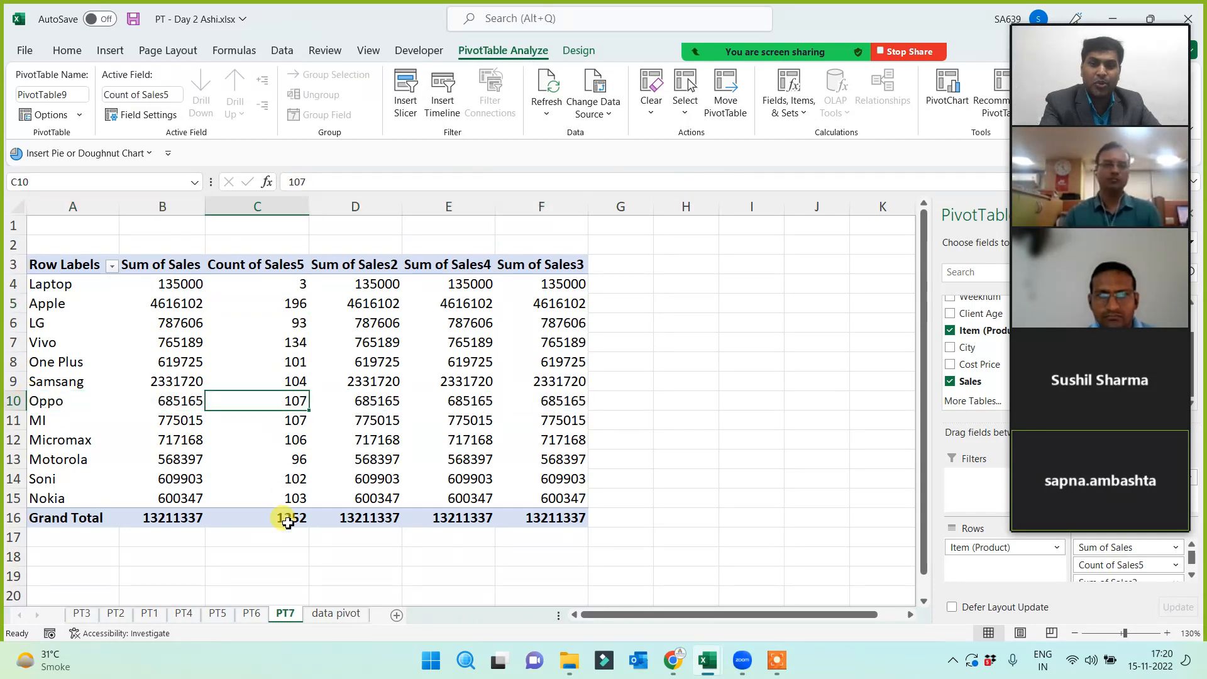
pyautogui.moveTo(287, 522)
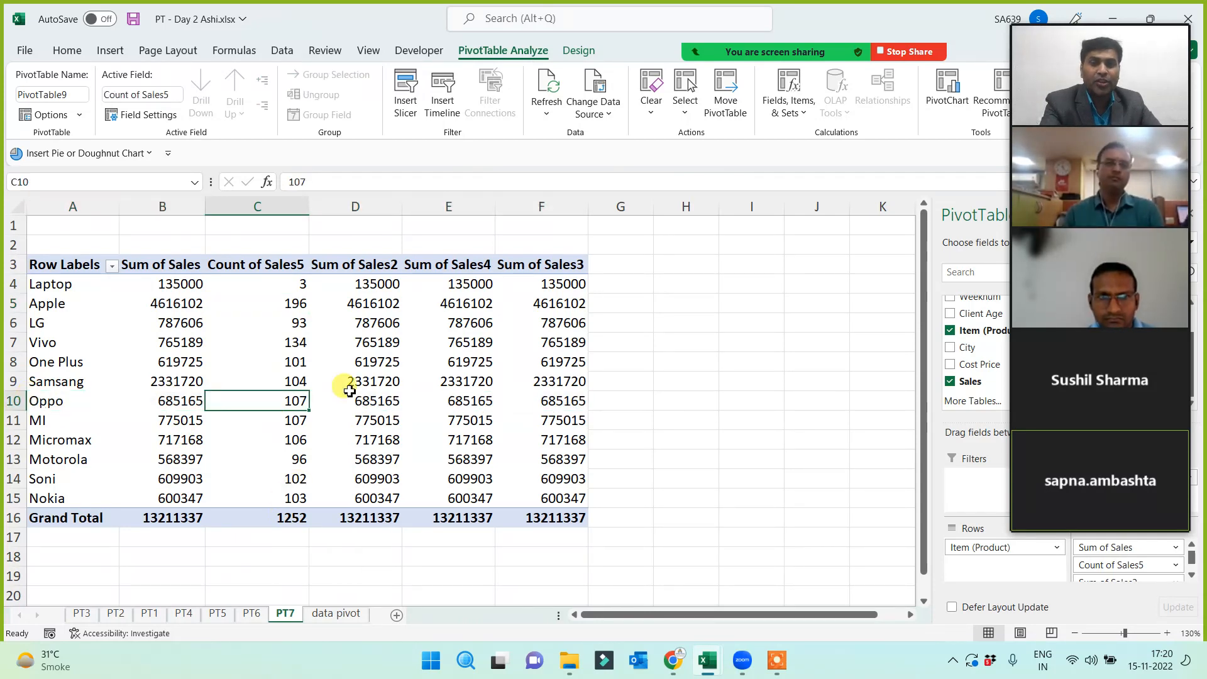
pyautogui.rightClick(384, 307)
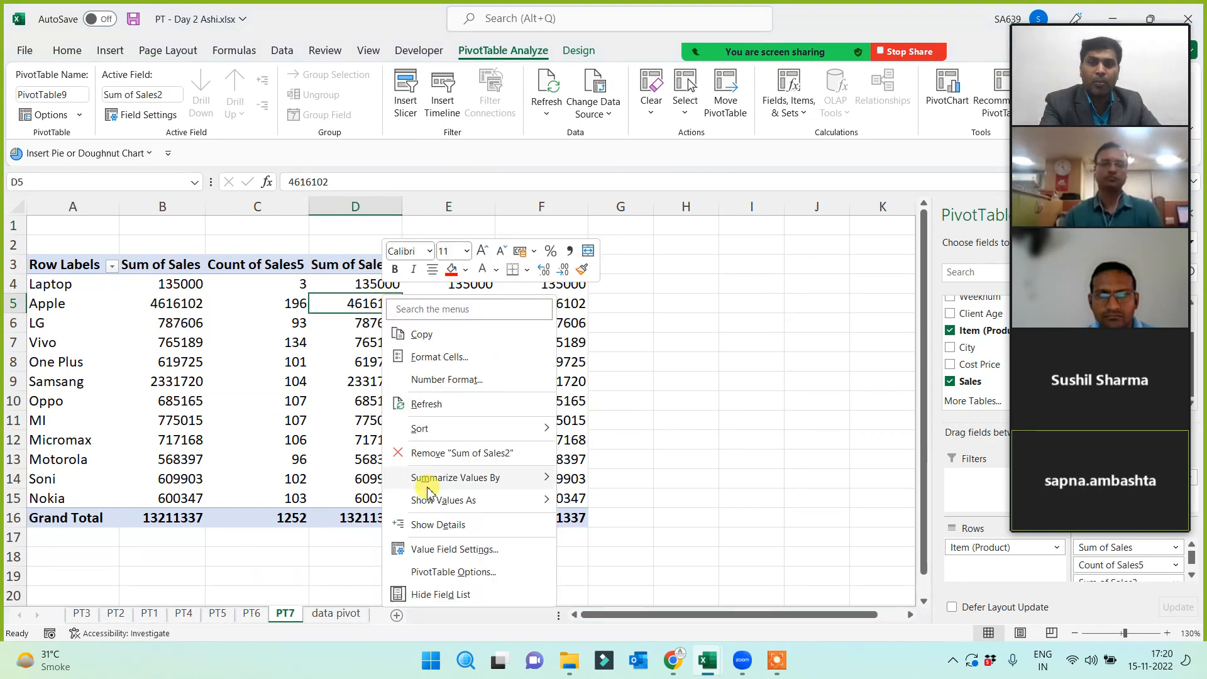
pyautogui.click(442, 549)
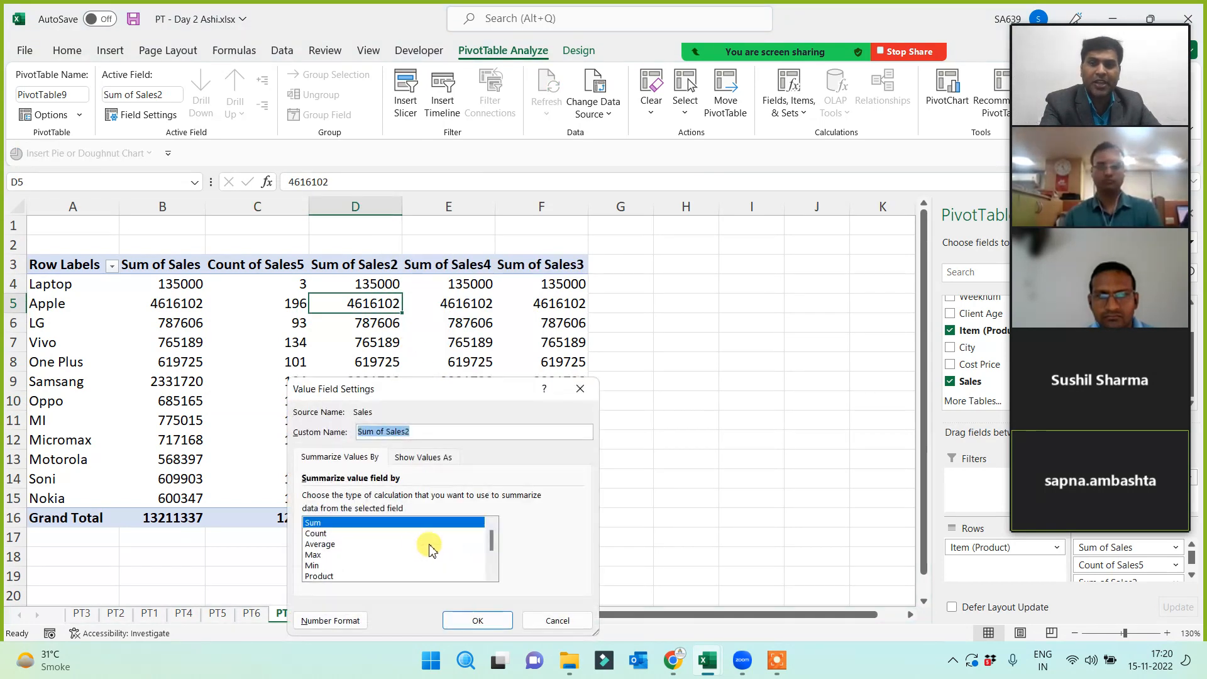
pyautogui.click(378, 544)
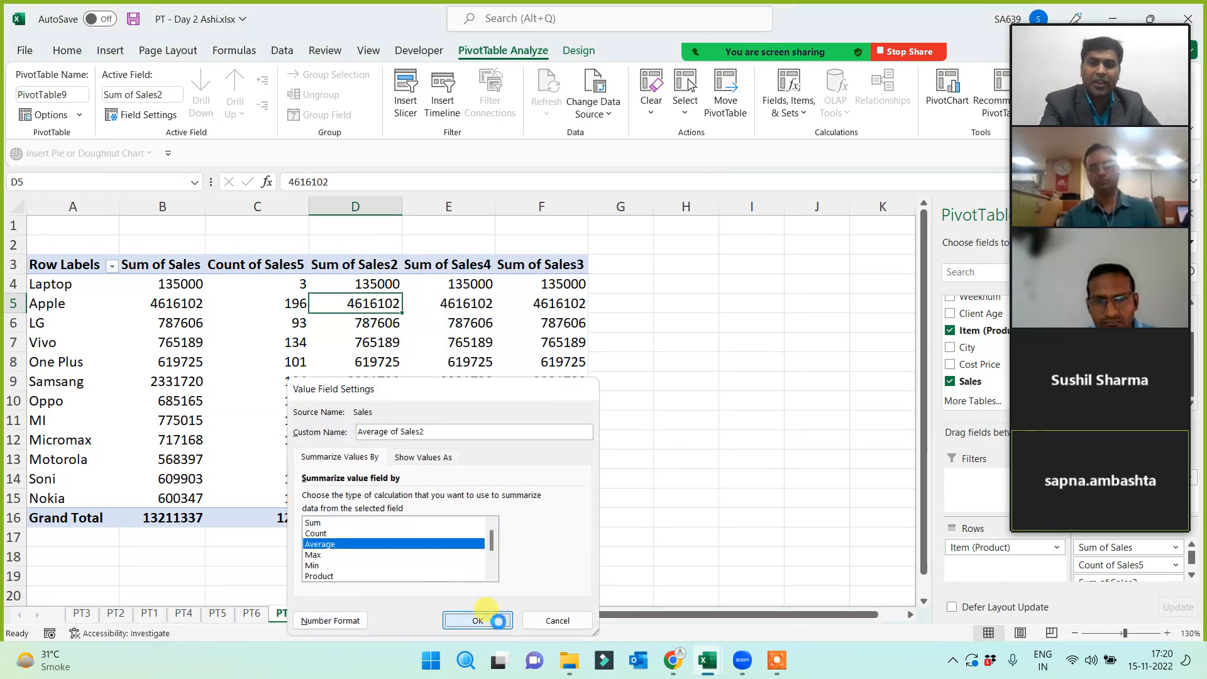
pyautogui.click(478, 620)
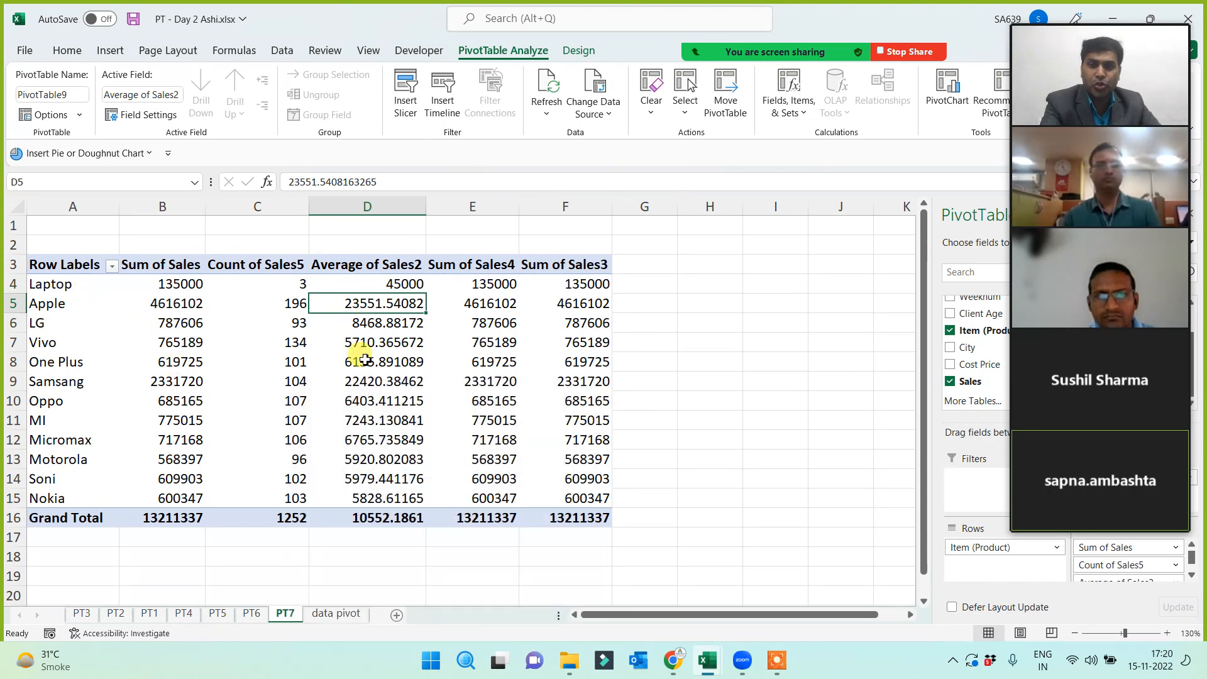
# Change the fourth Sales value column of PT7 to show the Max of sales
pyautogui.rightClick(481, 304)
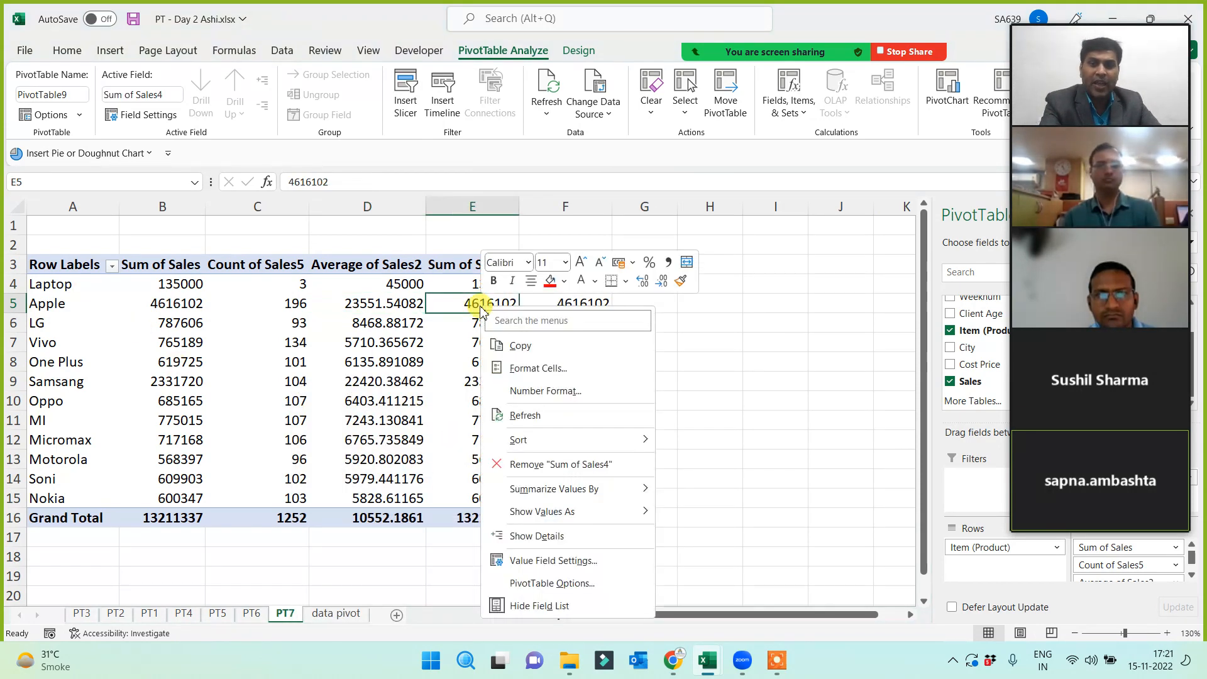
pyautogui.click(547, 562)
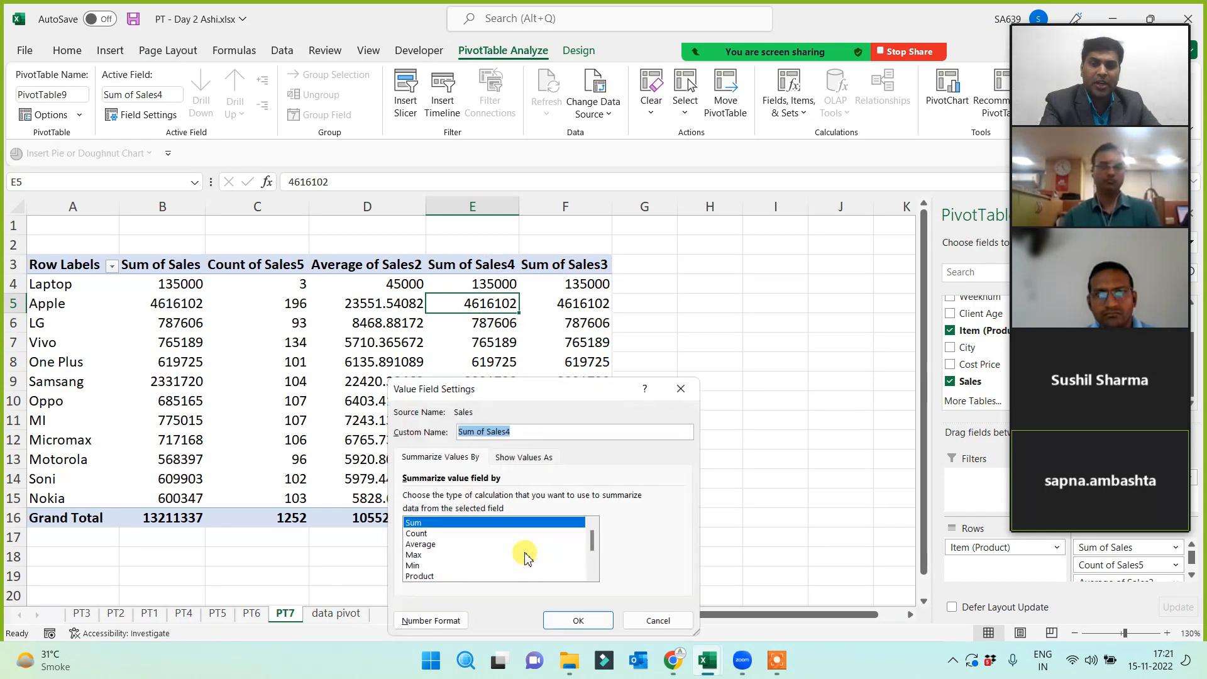
pyautogui.click(412, 555)
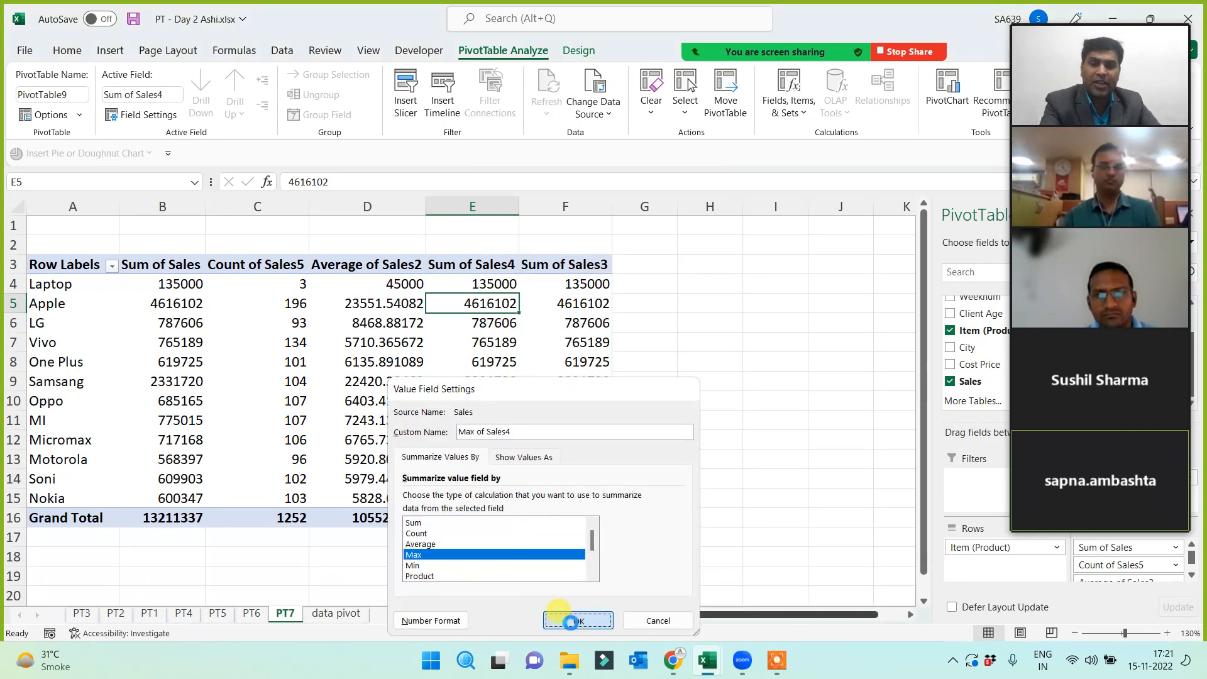
pyautogui.click(579, 621)
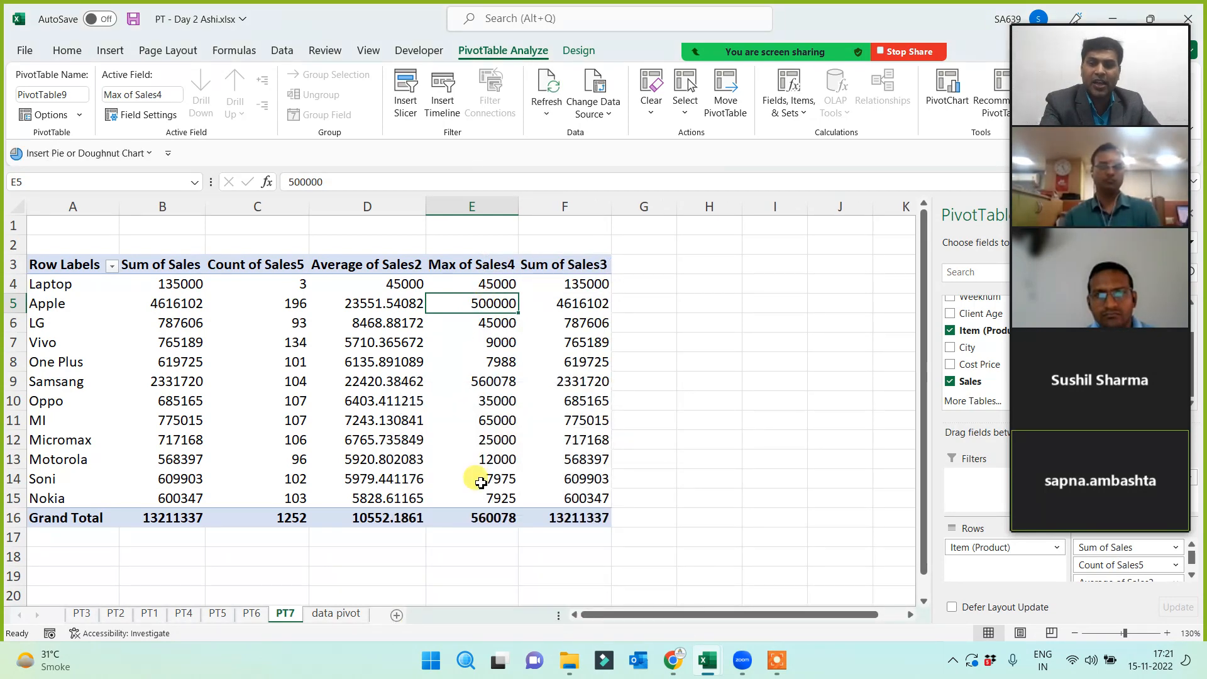
# Change the last Sales value column of PT7 to show the Min of sales
pyautogui.rightClick(581, 292)
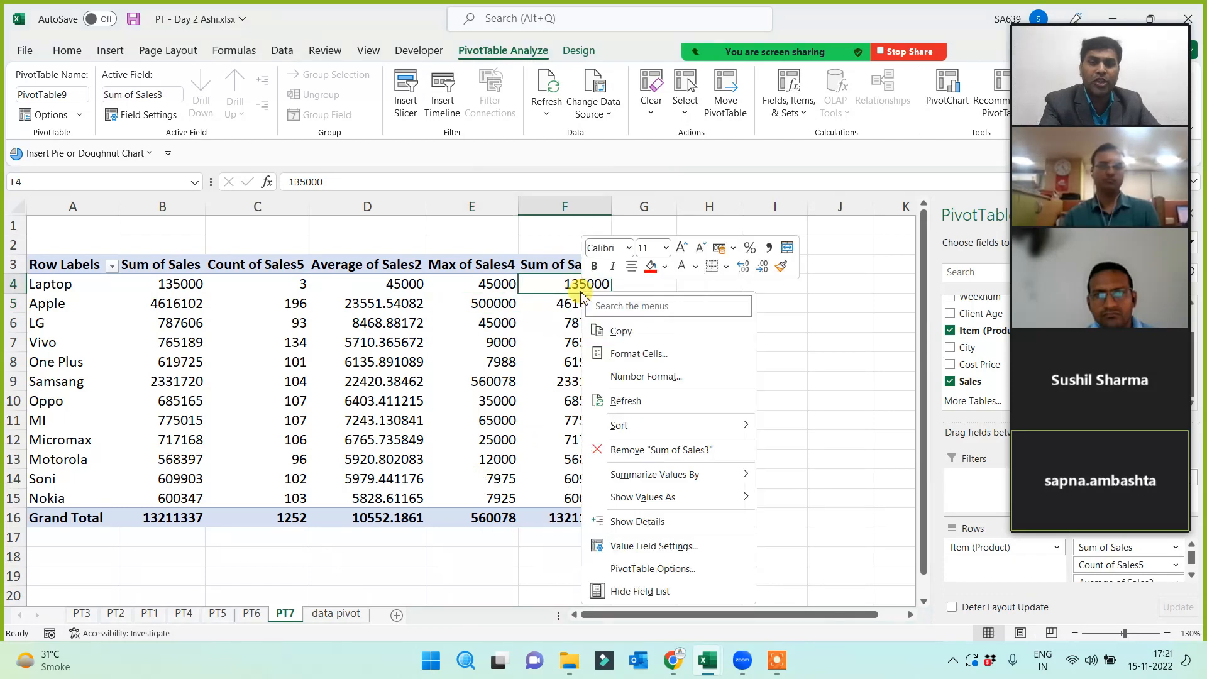
pyautogui.click(632, 546)
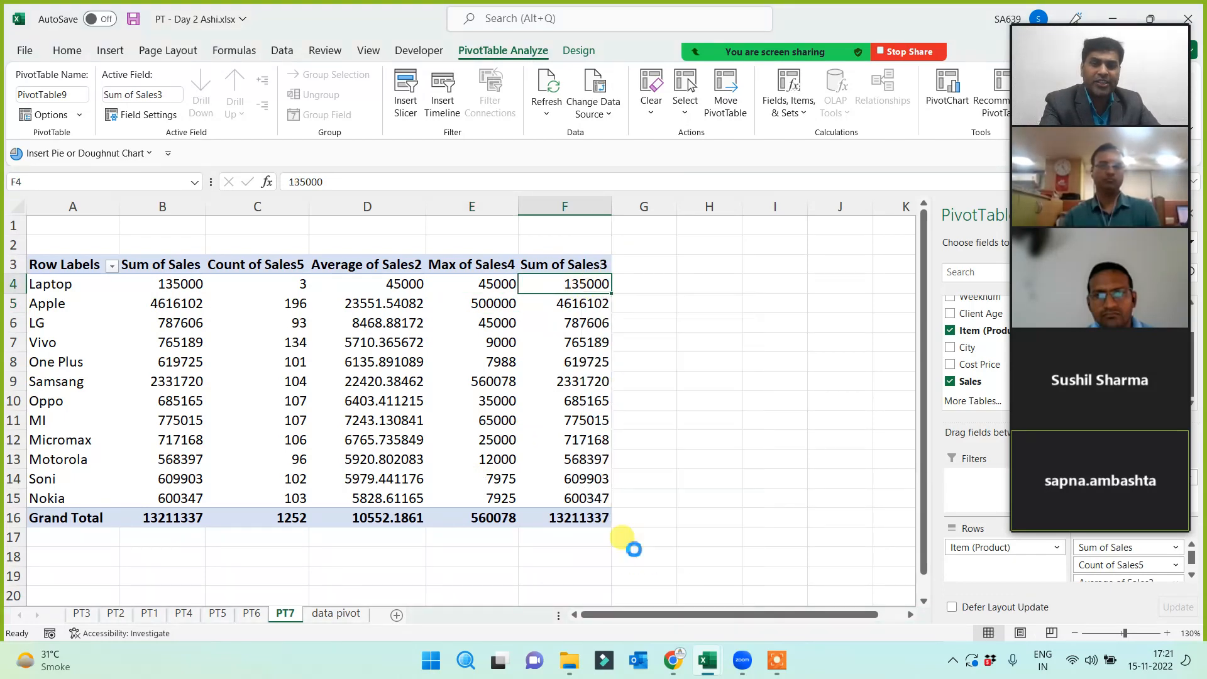
pyautogui.click(503, 566)
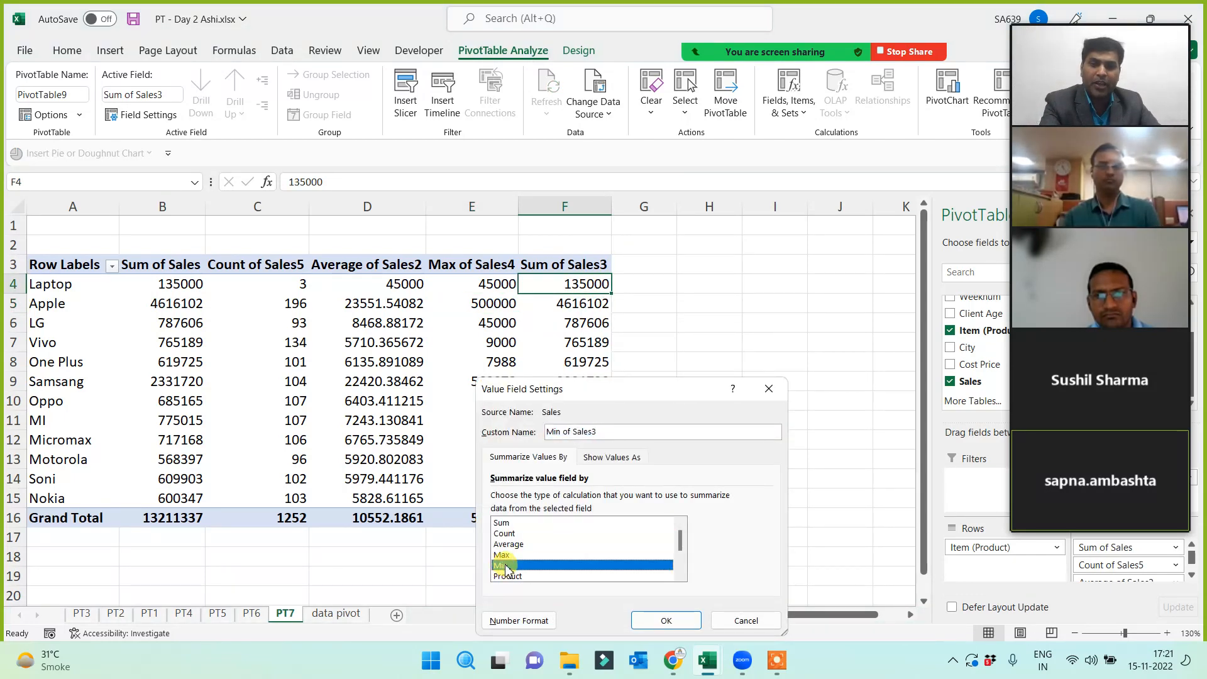
pyautogui.click(665, 620)
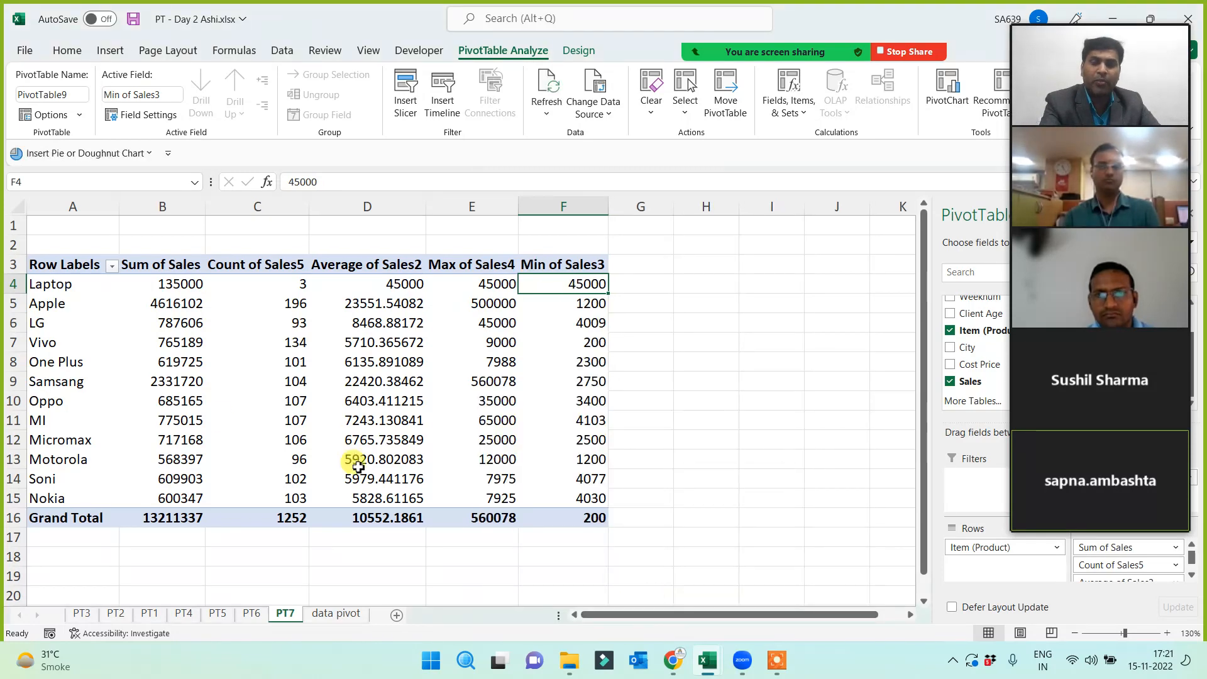
# Look over the product labels in PT7 and check the source records on the data pivot sheet
pyautogui.moveTo(54, 284); pyautogui.dragTo(45, 500)
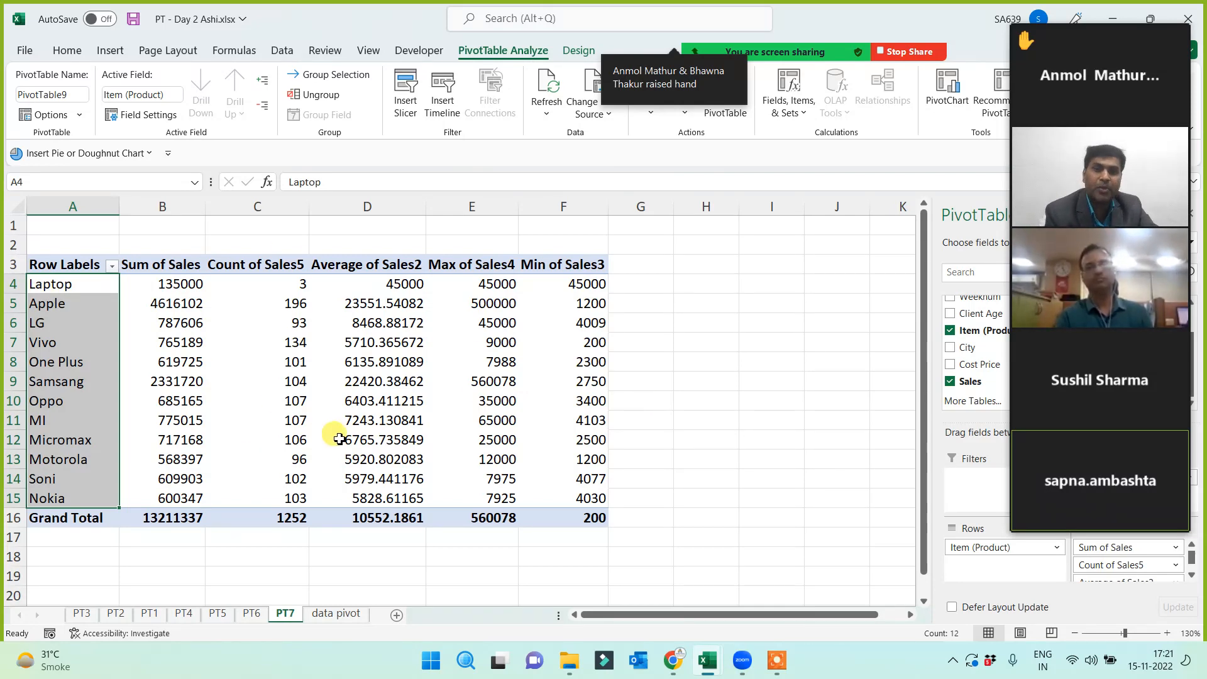
pyautogui.rightClick(378, 363)
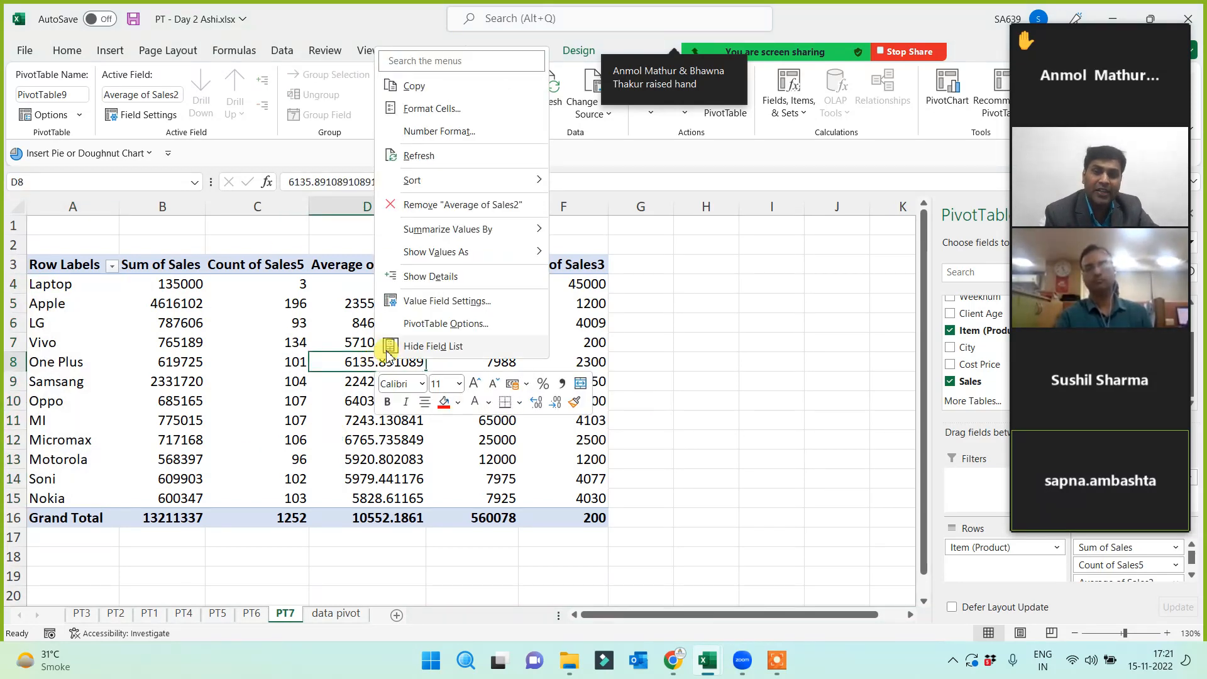
pyautogui.click(696, 380)
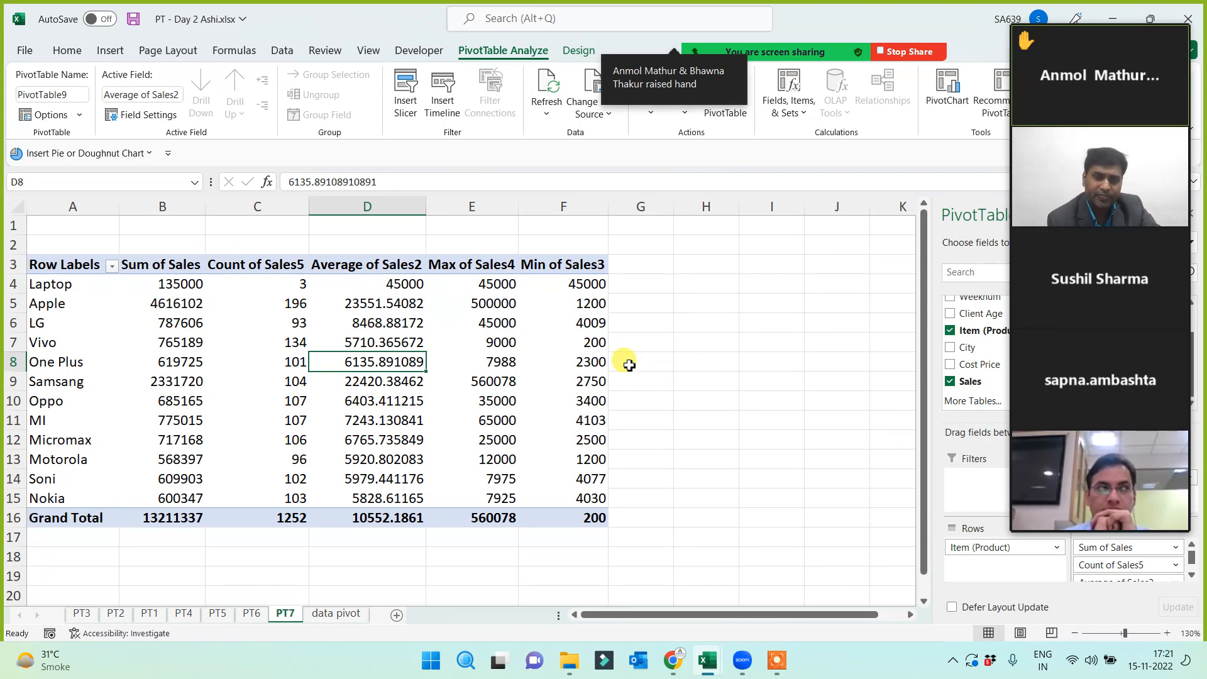
pyautogui.click(335, 616)
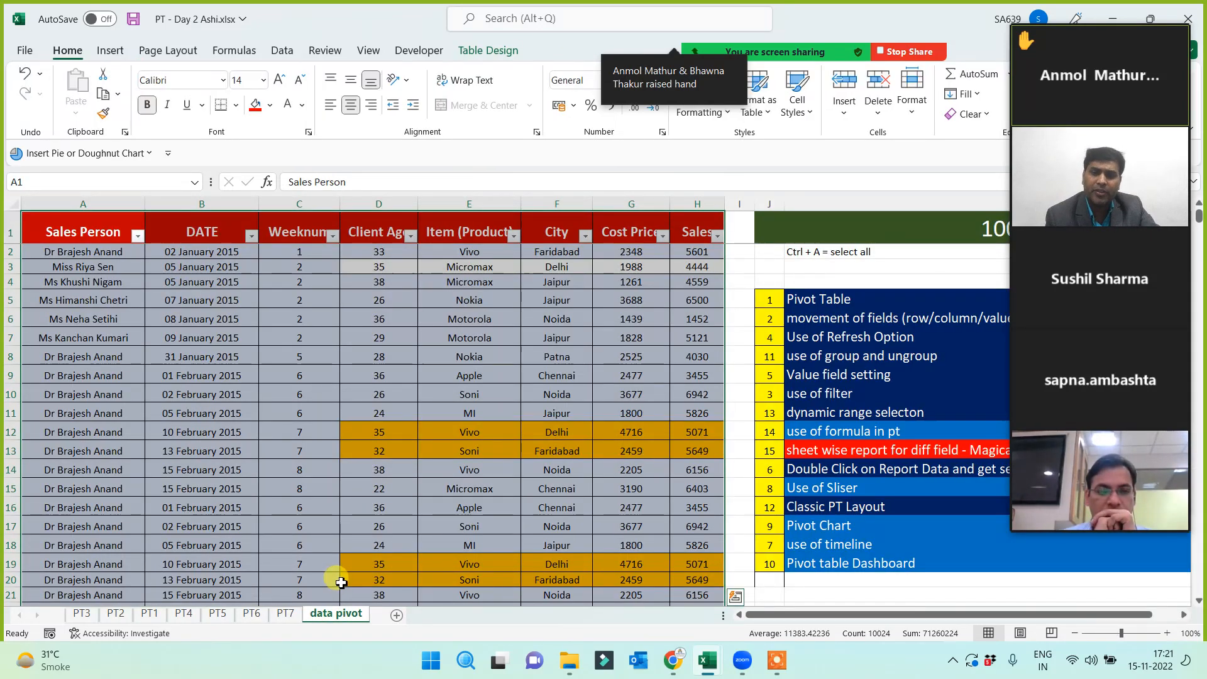
pyautogui.click(286, 614)
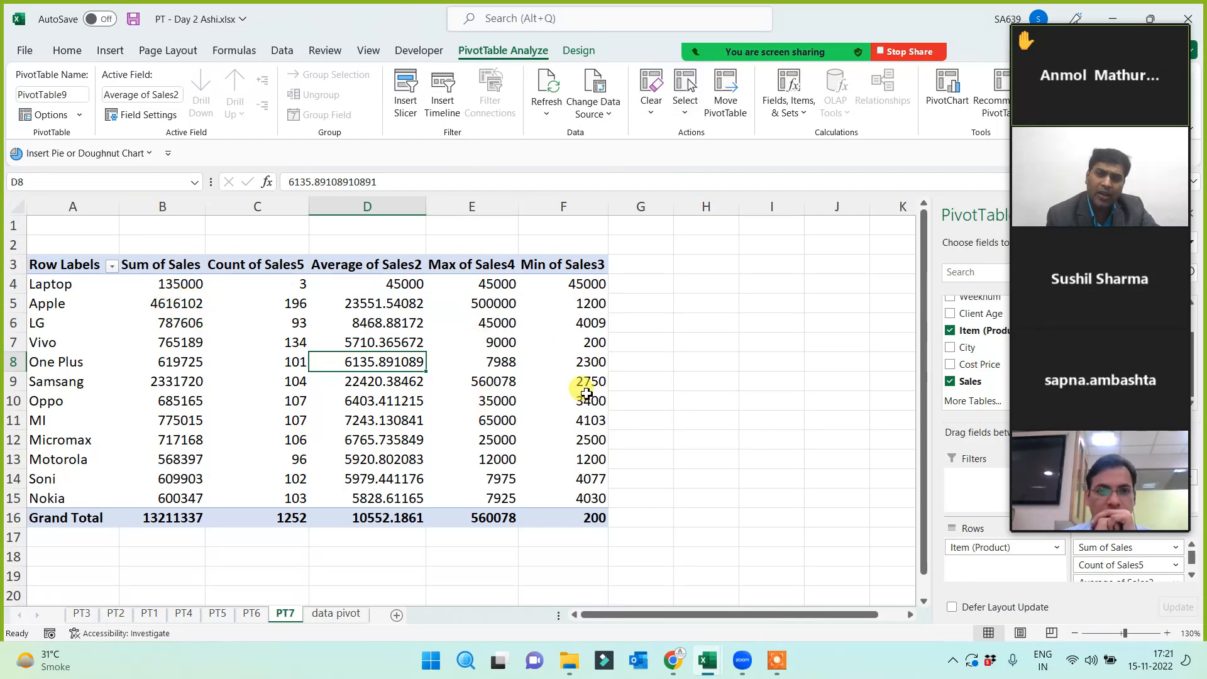
# Show the calculation types offered in the Value Field Settings of PT7's average column
pyautogui.rightClick(382, 365)
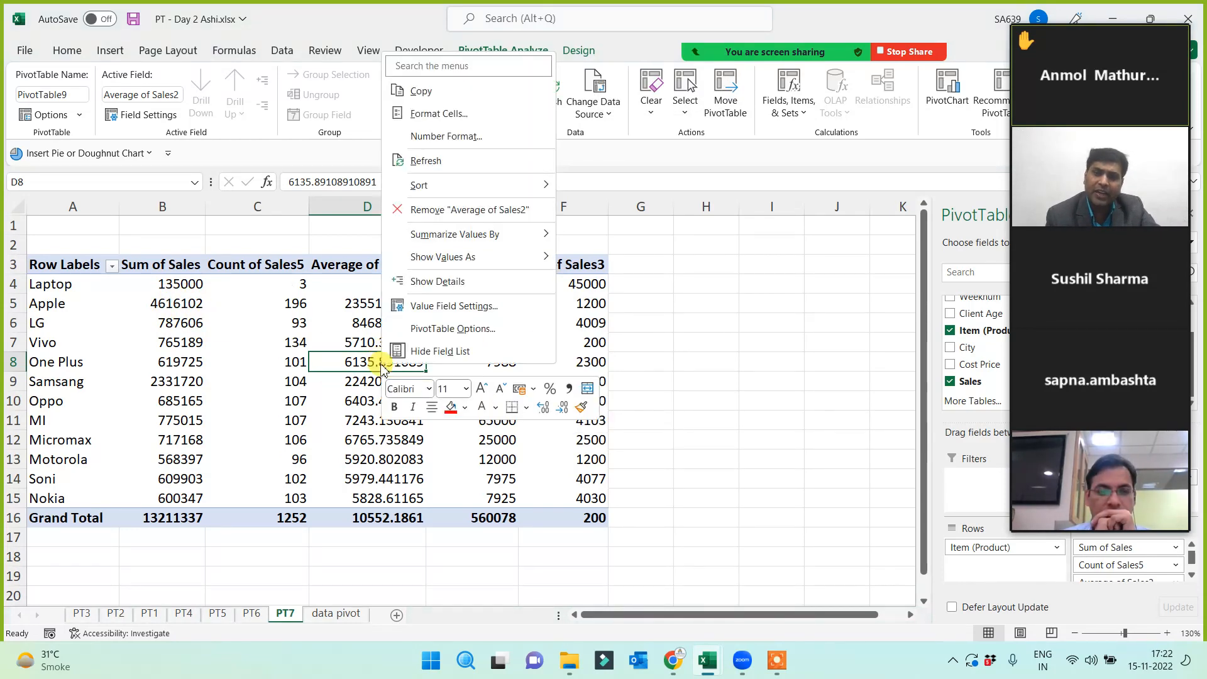
pyautogui.click(431, 306)
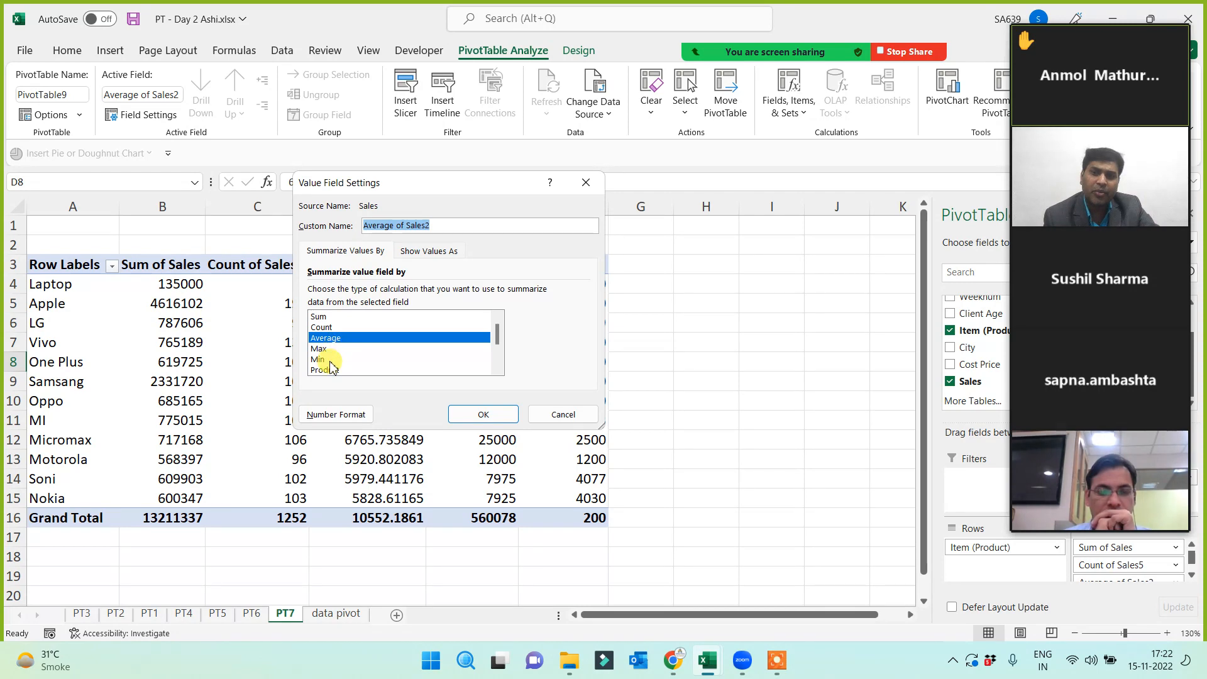
pyautogui.moveTo(510, 190); pyautogui.dragTo(445, 351)
pyautogui.click(521, 350)
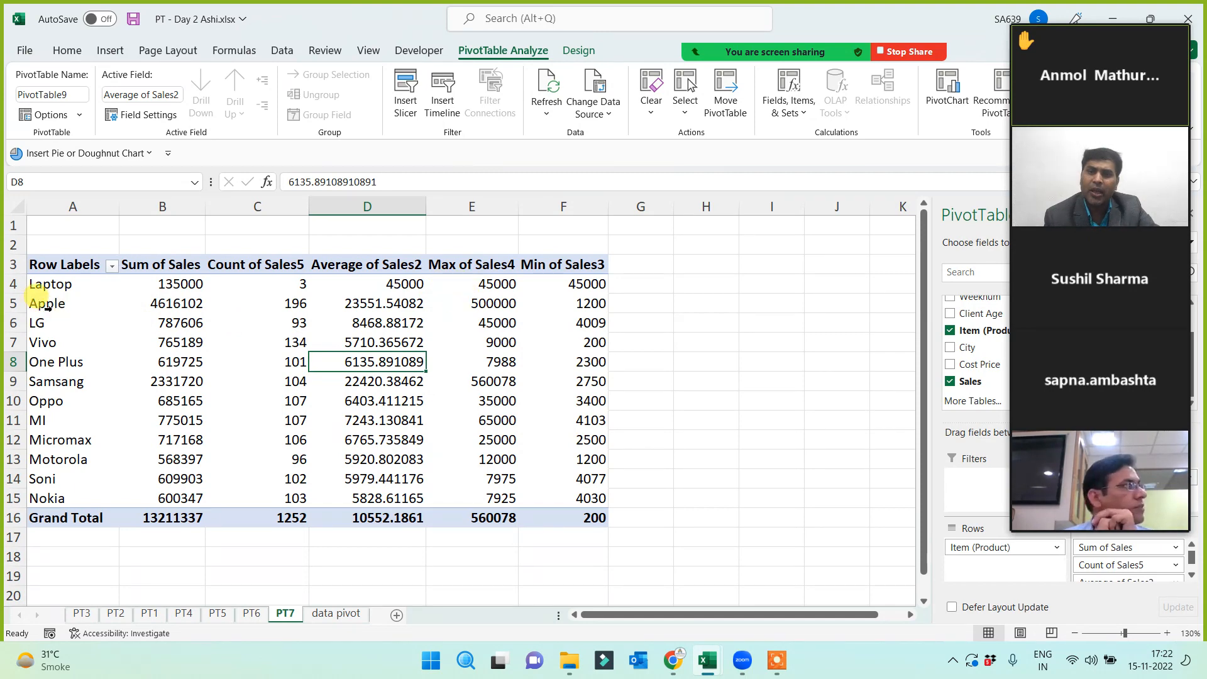
# Examine the maximum and minimum sales of Apple and Vivo, and One Plus's average, count and sum in PT7
pyautogui.click(30, 303)
pyautogui.click(472, 308)
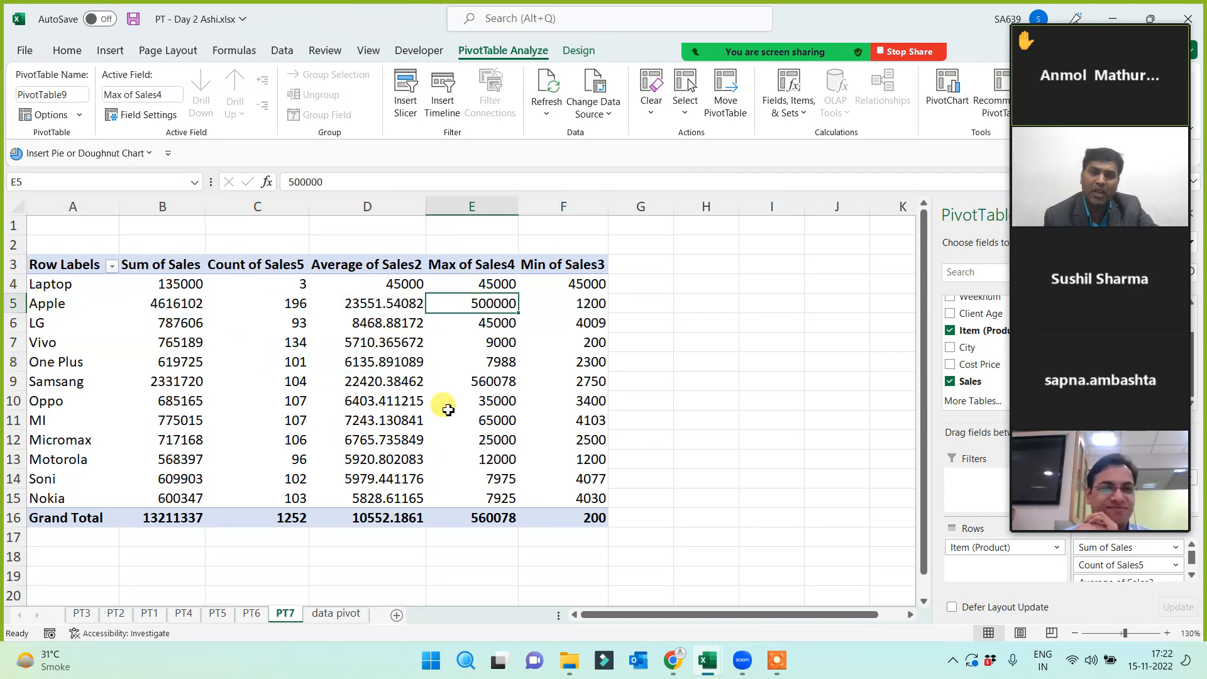
pyautogui.click(51, 308)
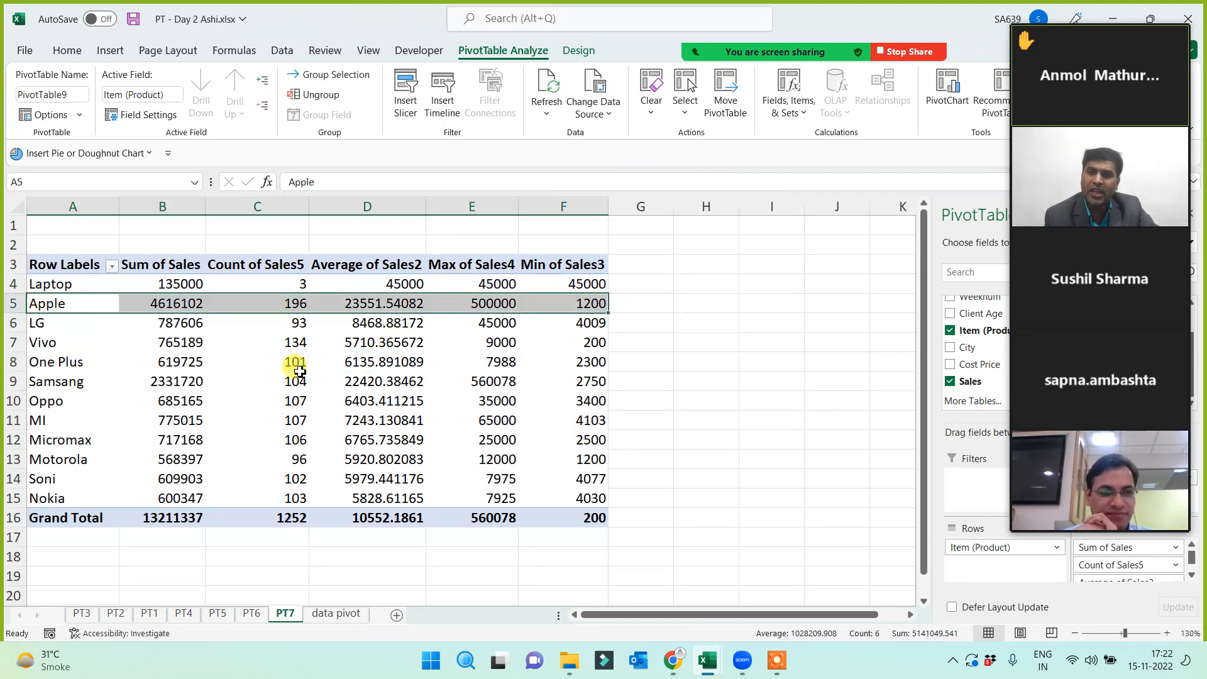
pyautogui.click(556, 308)
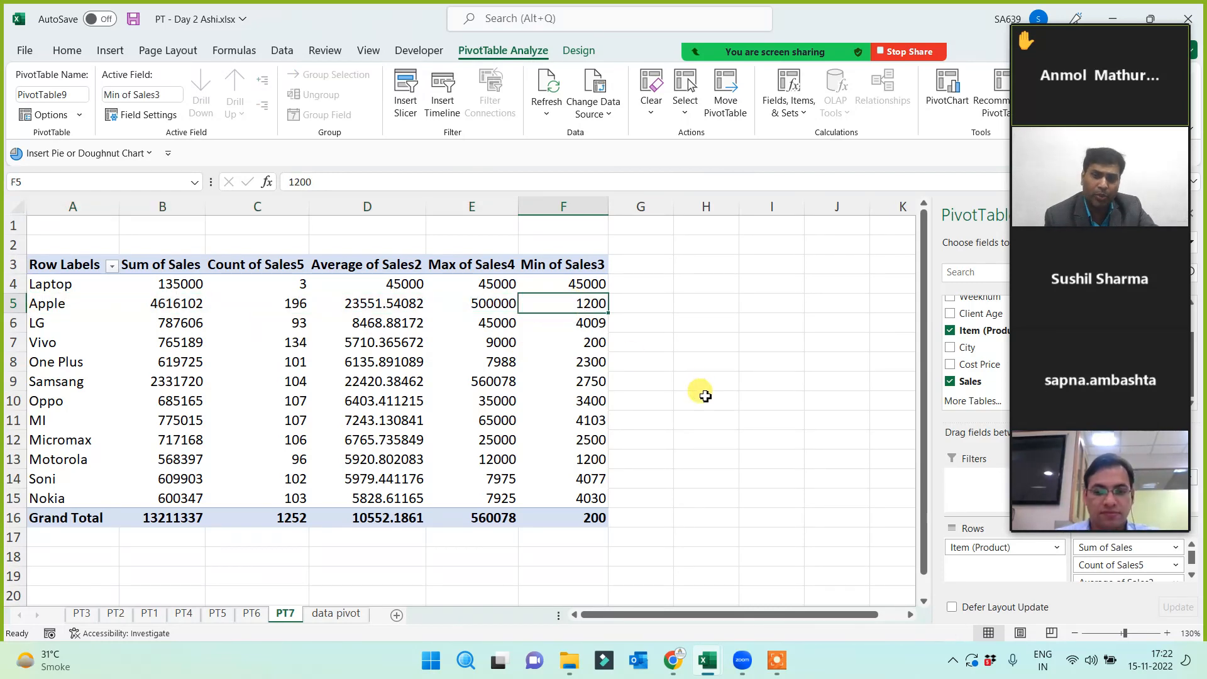
pyautogui.click(41, 344)
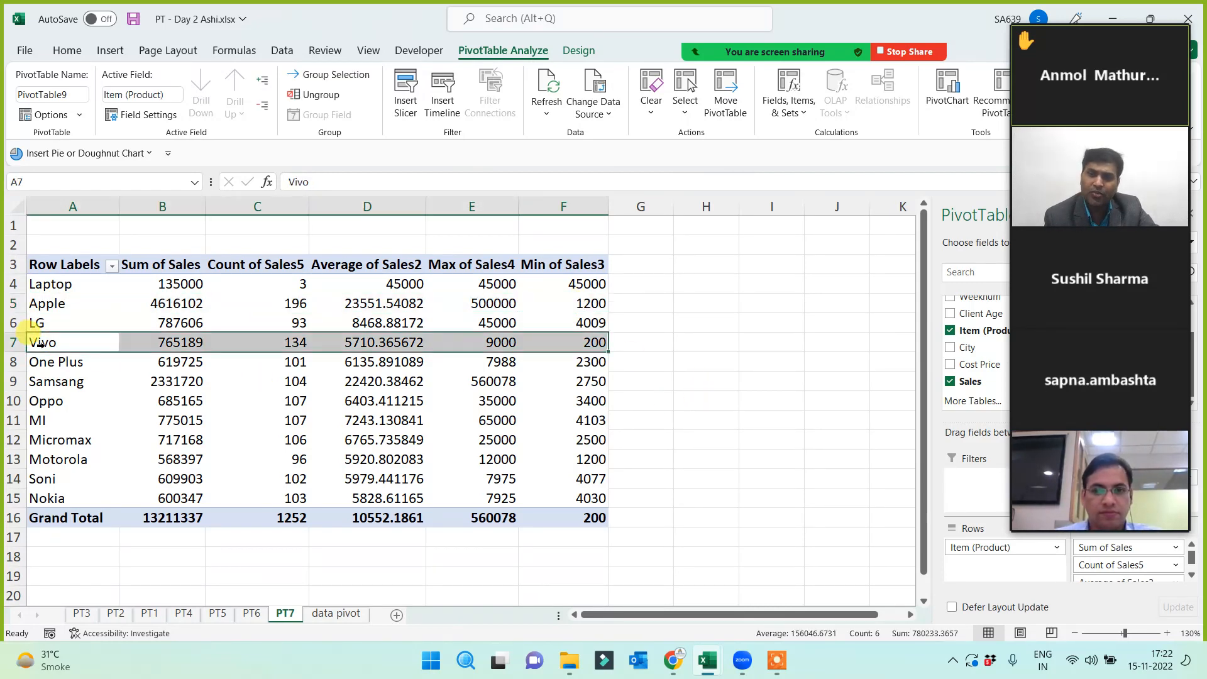
pyautogui.click(498, 340)
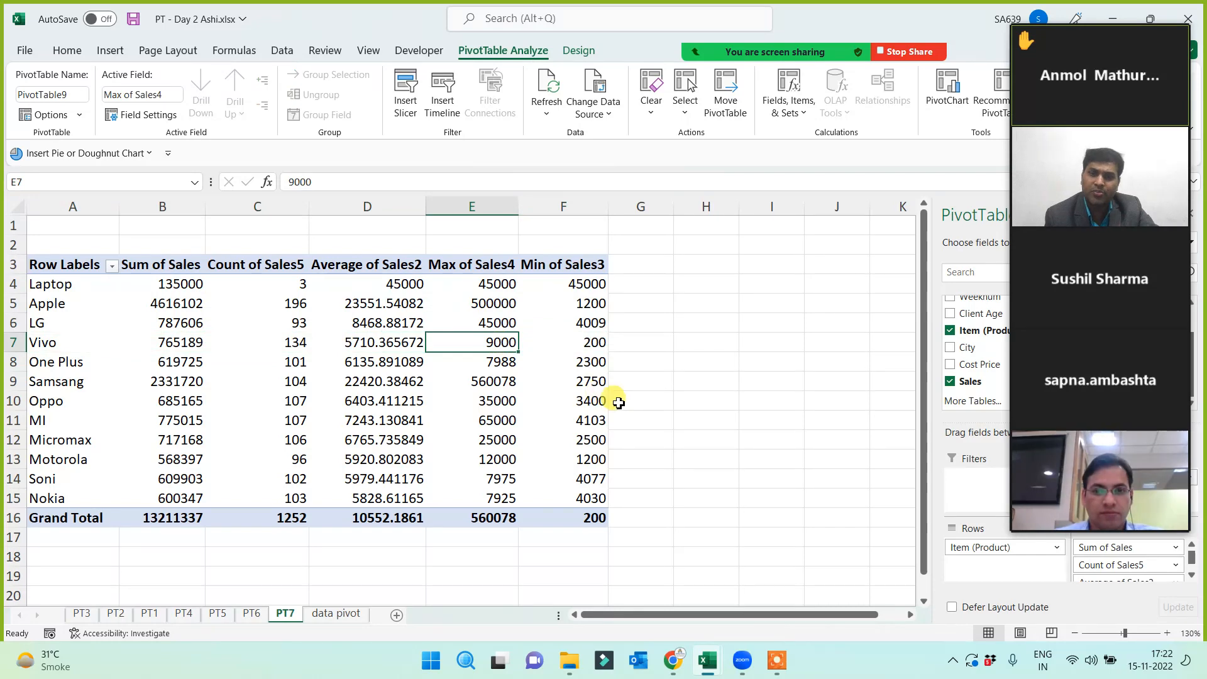
pyautogui.press('Right')
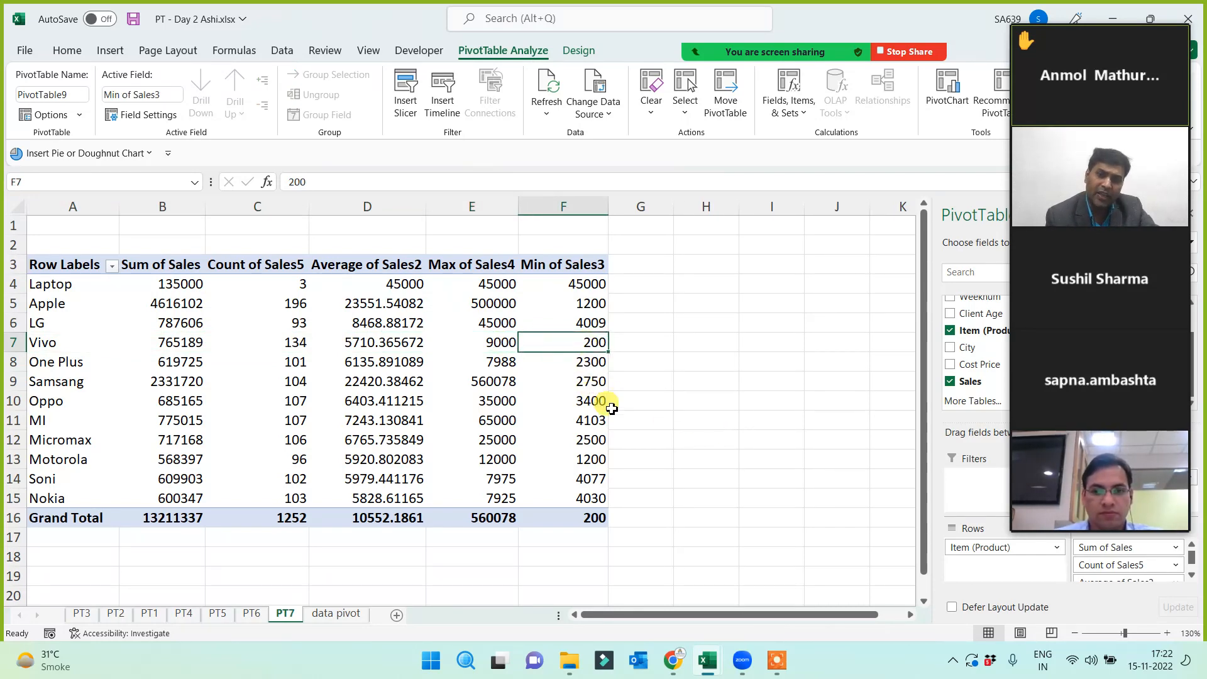
pyautogui.click(355, 356)
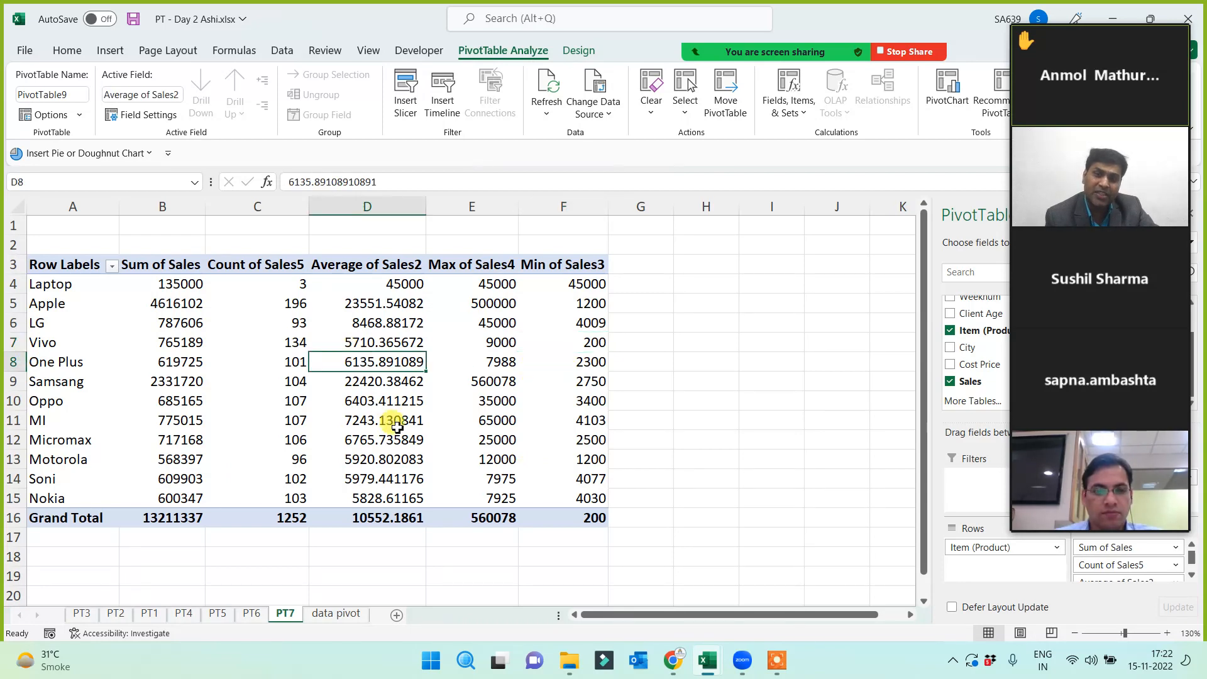
pyautogui.click(293, 364)
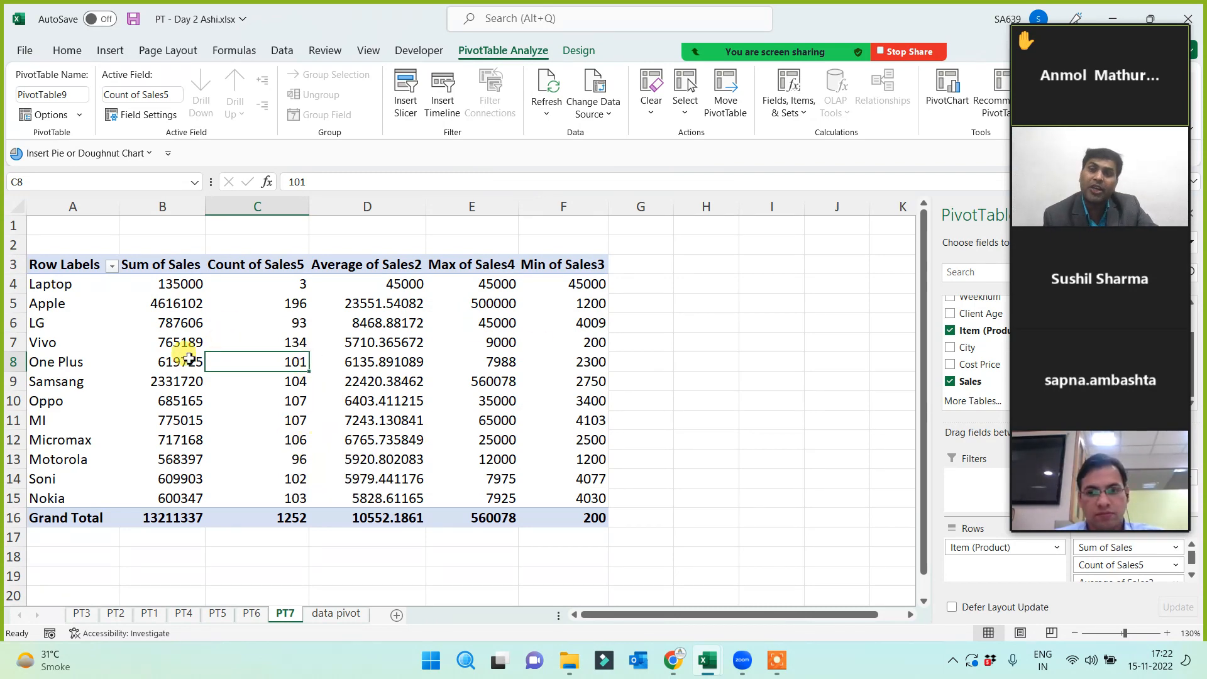
pyautogui.click(184, 360)
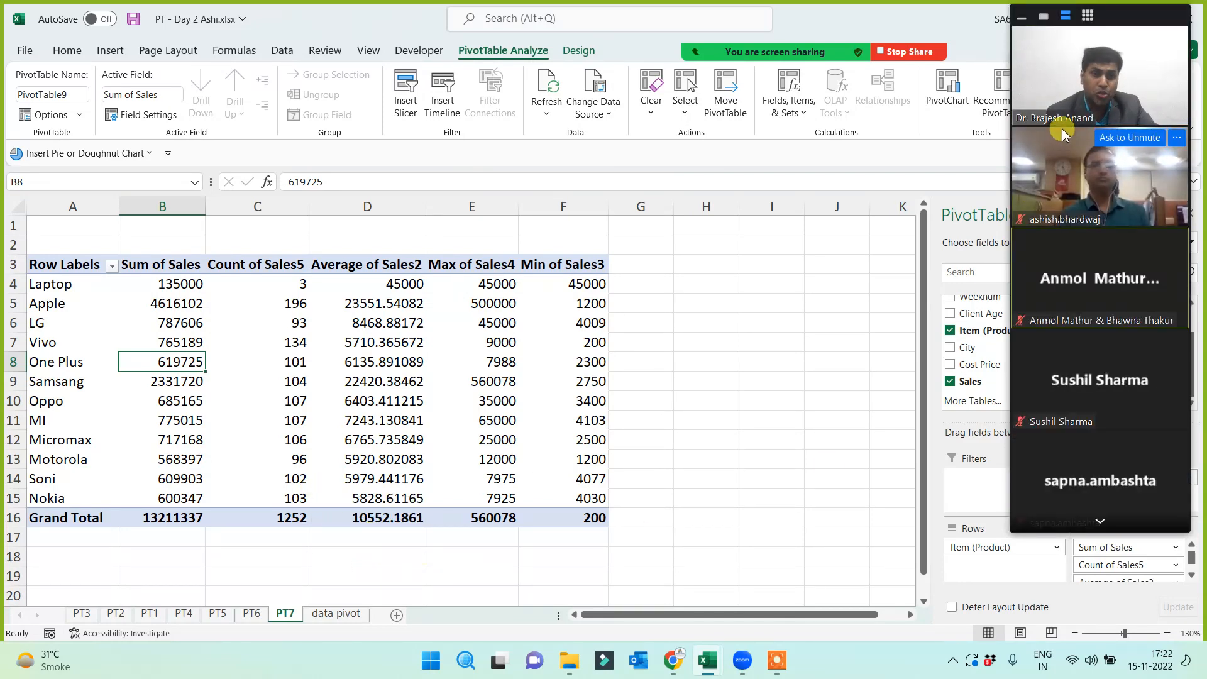
# Reduce the meeting's video panel to one participant and fill the Pivot Table topic on the data pivot sheet with red
pyautogui.click(345, 615)
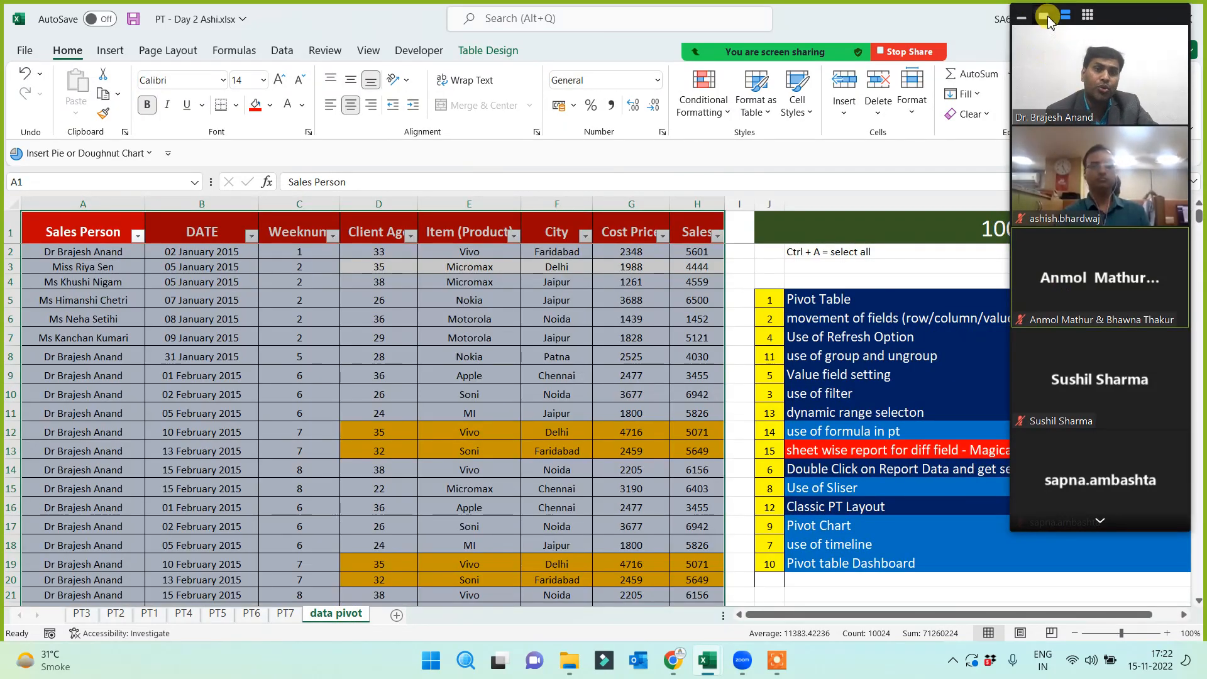
pyautogui.click(1044, 17)
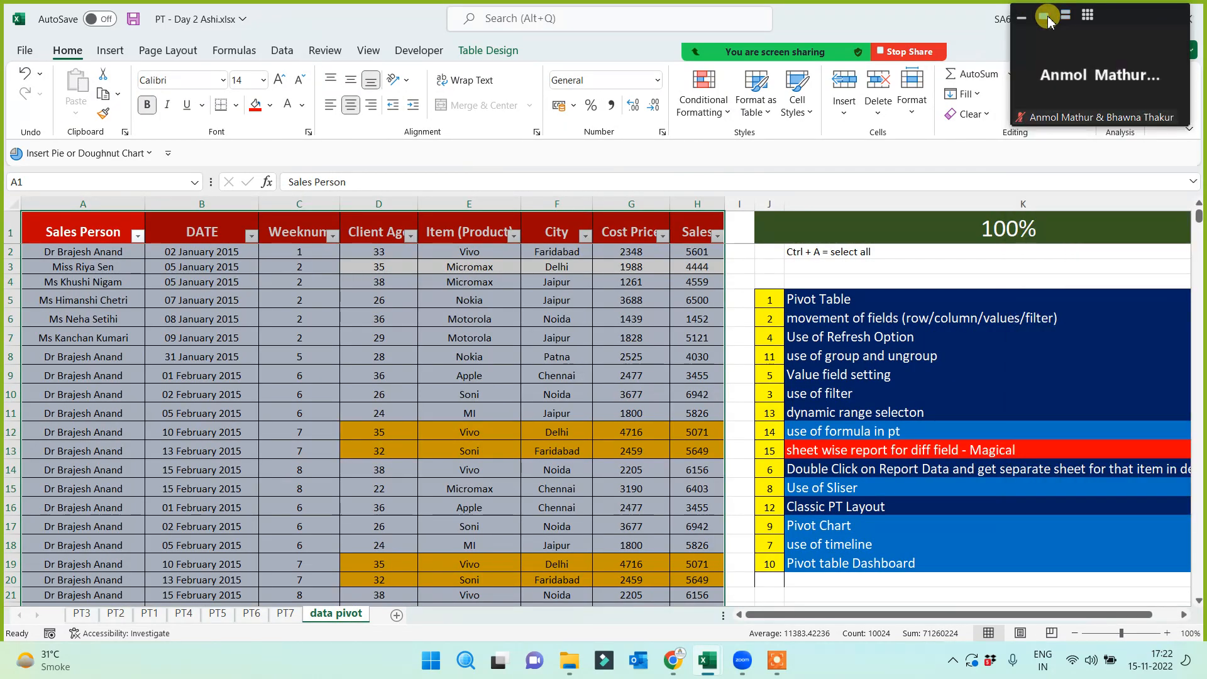
pyautogui.click(867, 319)
pyautogui.click(838, 297)
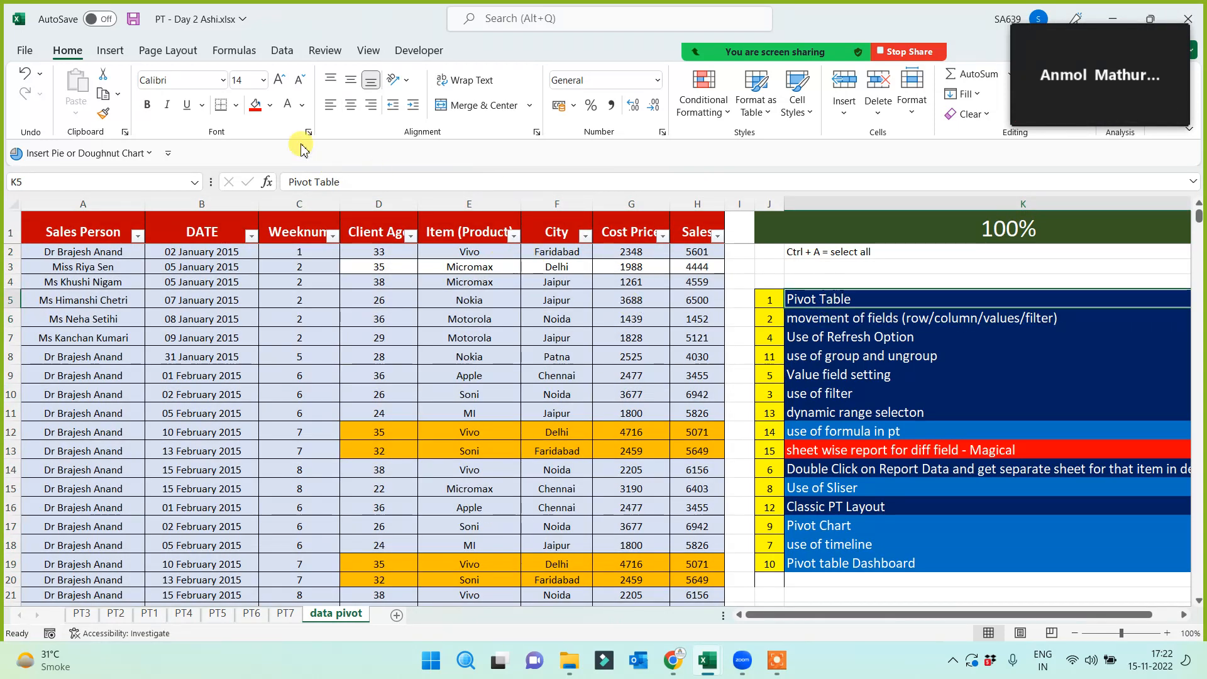
pyautogui.click(255, 106)
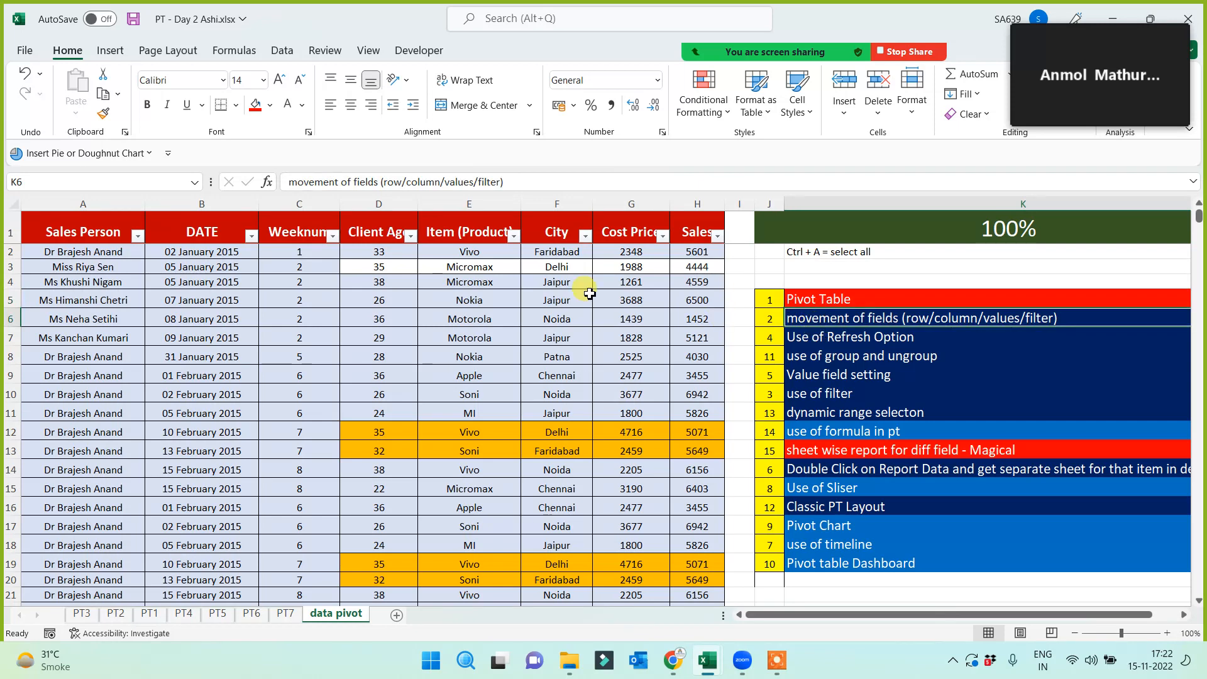
# Fill the topics movement of fields, use of filter, Value field setting and Use of Refresh Option with red
pyautogui.click(255, 104)
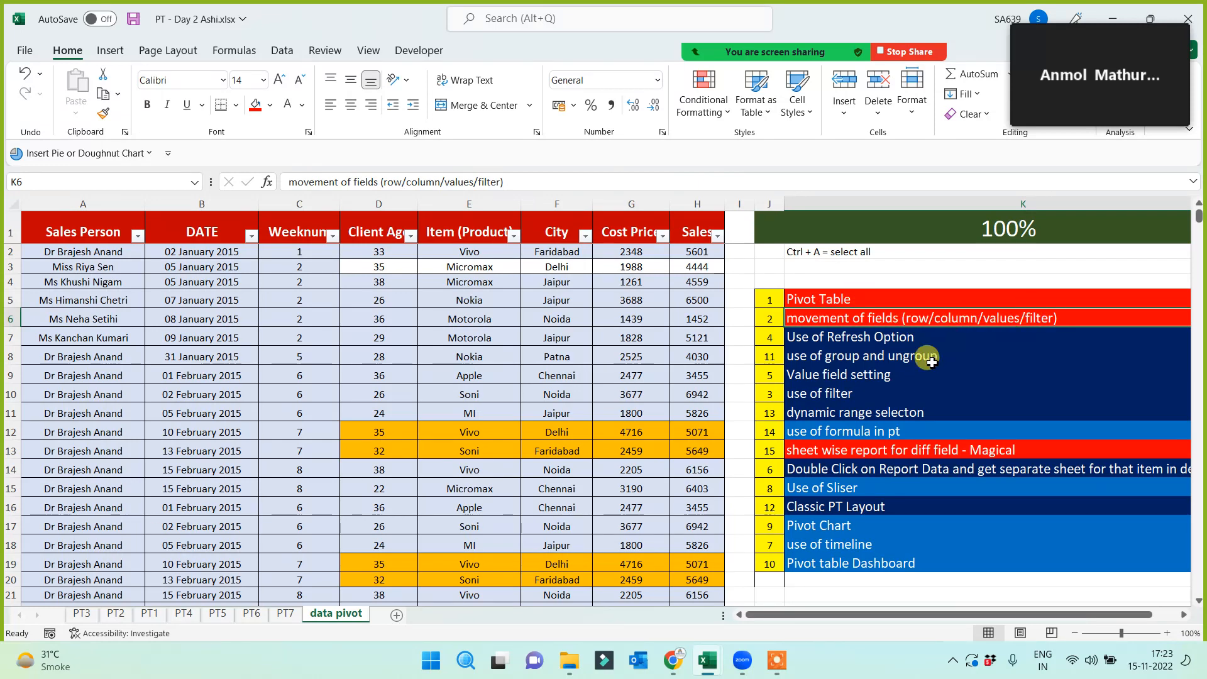
pyautogui.click(833, 398)
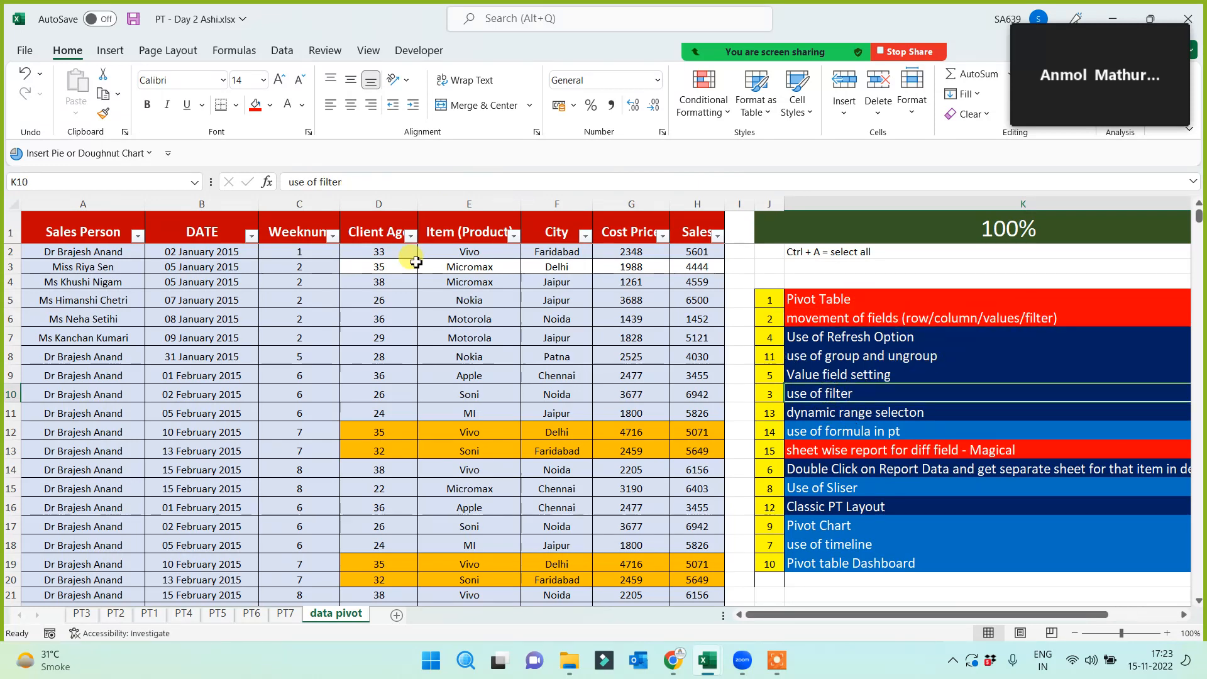
pyautogui.click(255, 105)
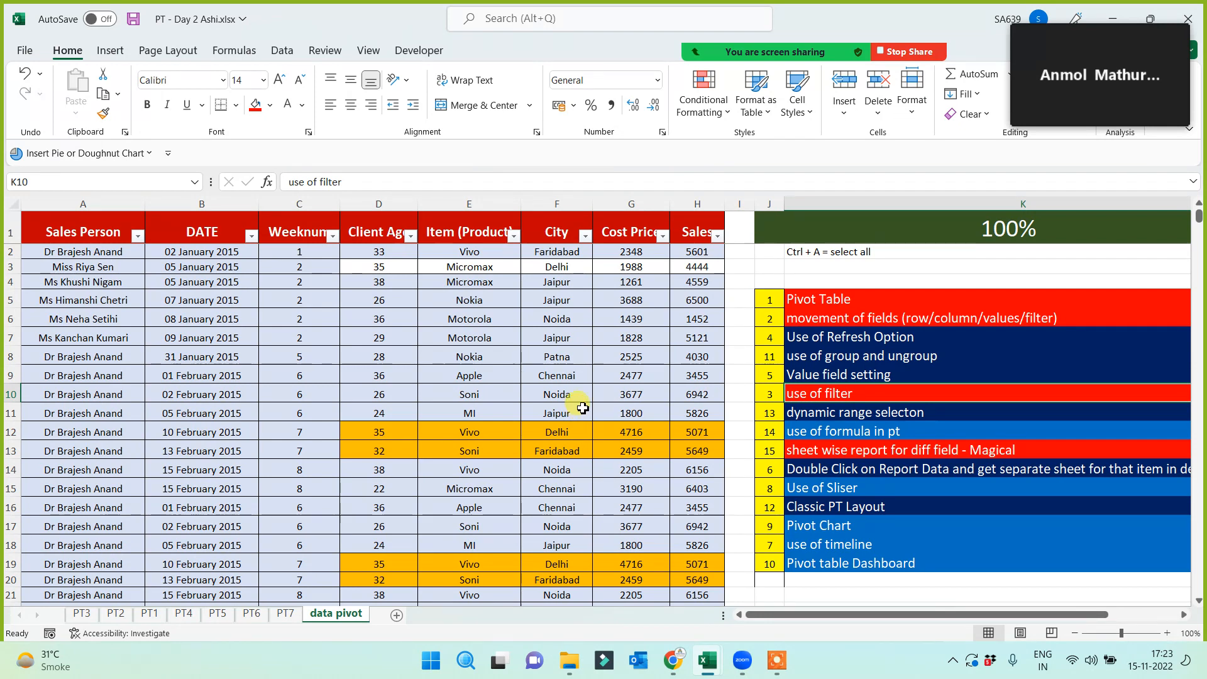
pyautogui.click(808, 376)
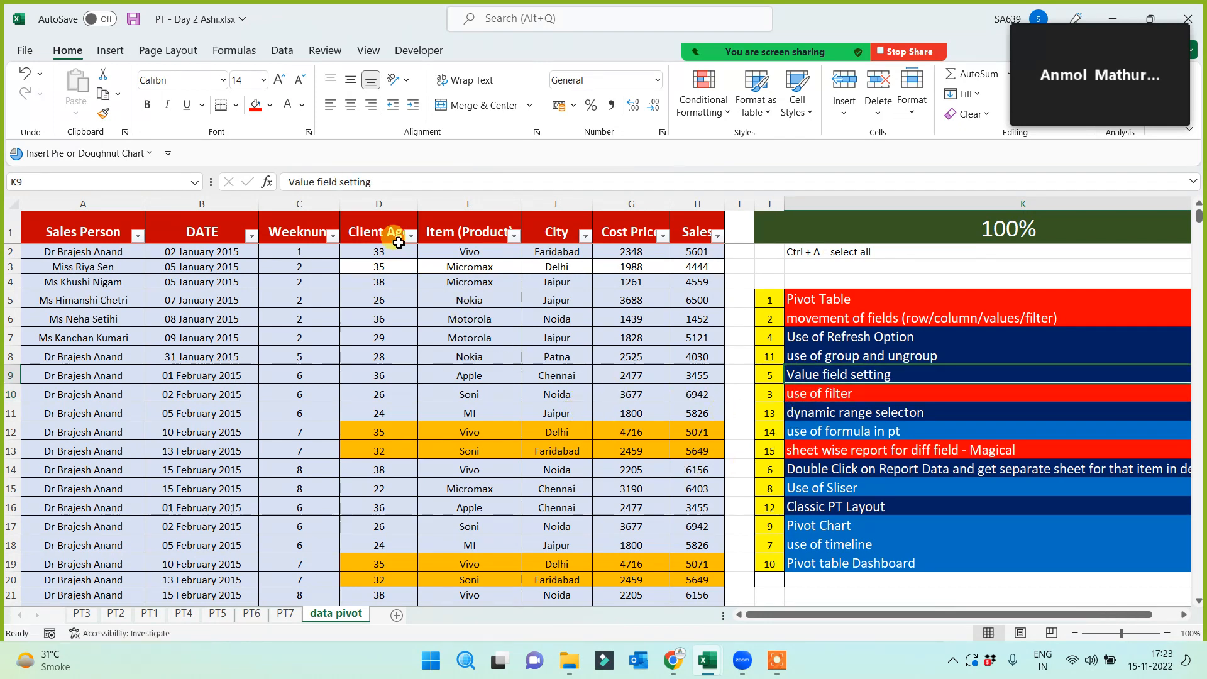
pyautogui.click(255, 104)
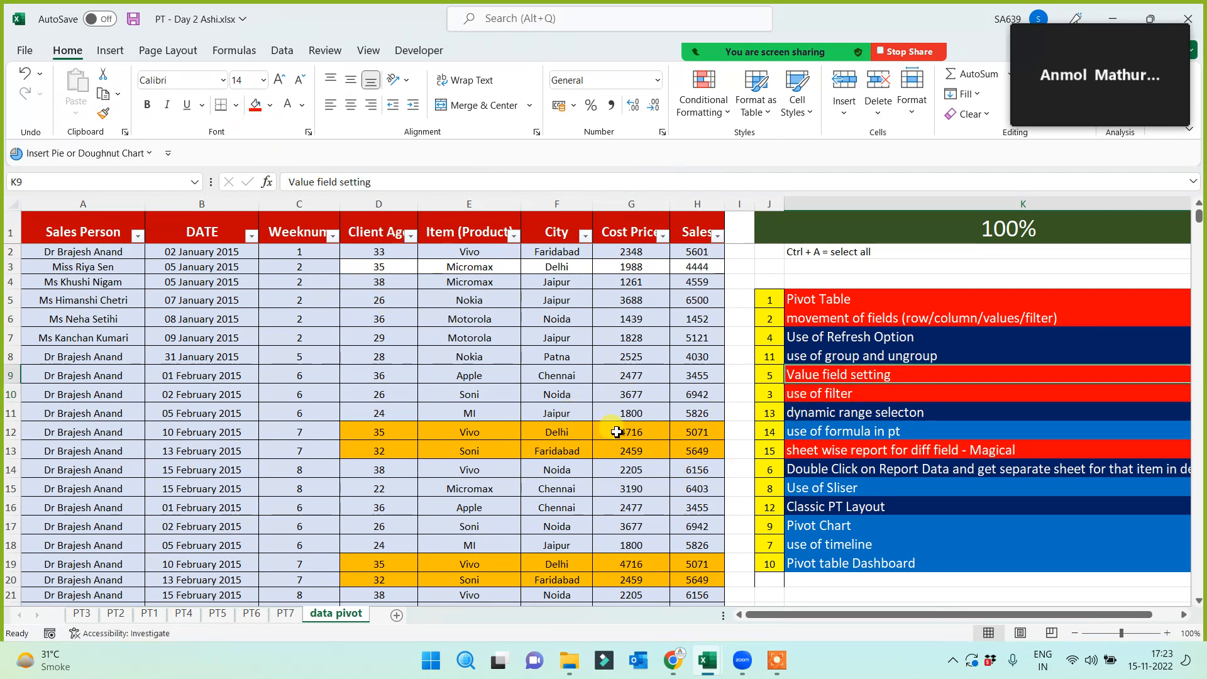
pyautogui.click(812, 338)
pyautogui.click(255, 104)
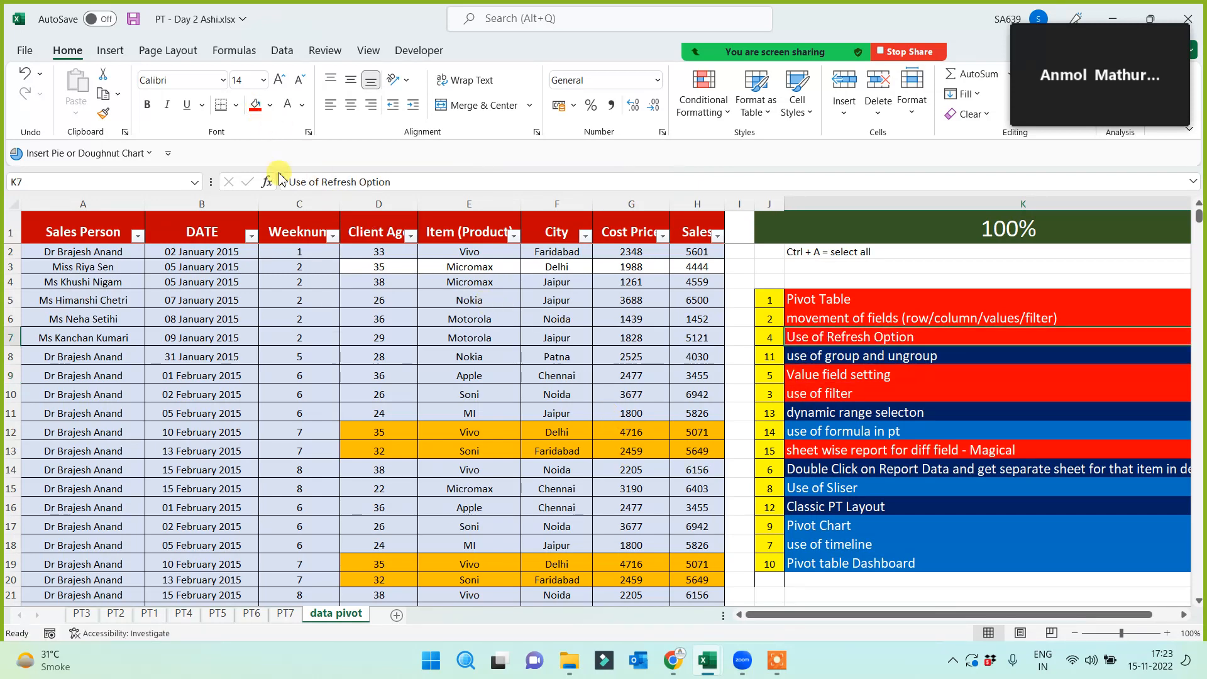
# Check the sales grand total in PT7 and set the sales value in H8 of the data pivot sheet to 5555
pyautogui.click(285, 614)
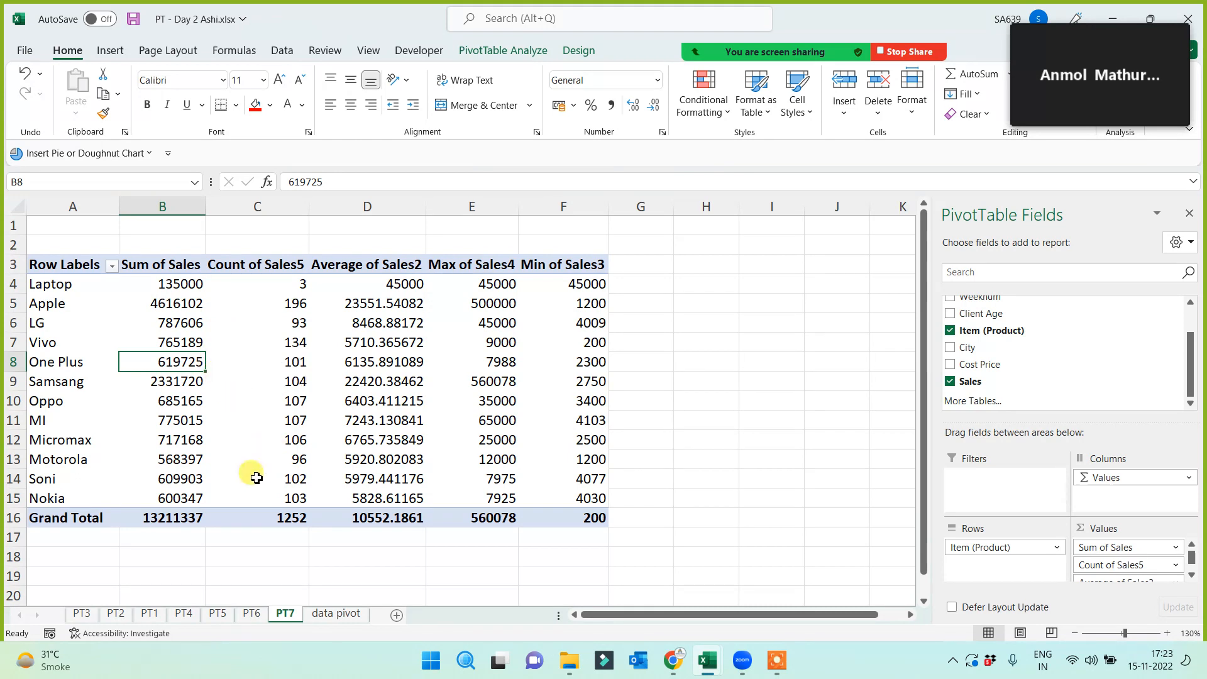
pyautogui.click(169, 520)
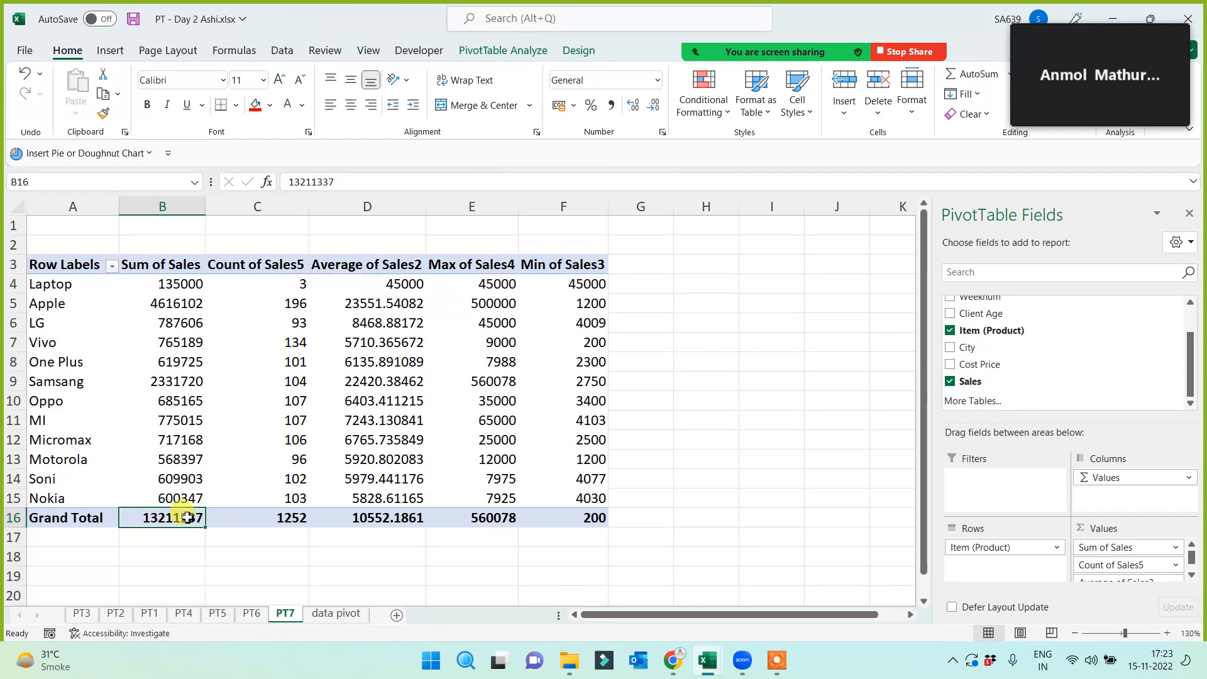
pyautogui.click(331, 615)
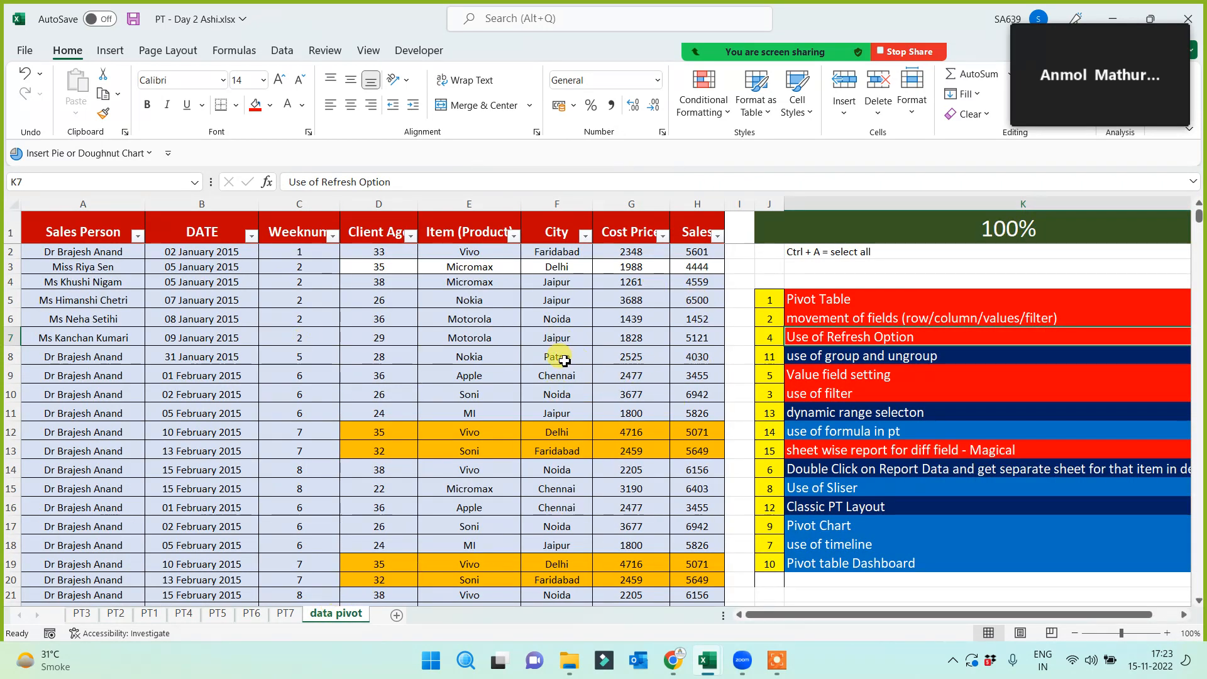
pyautogui.click(698, 360)
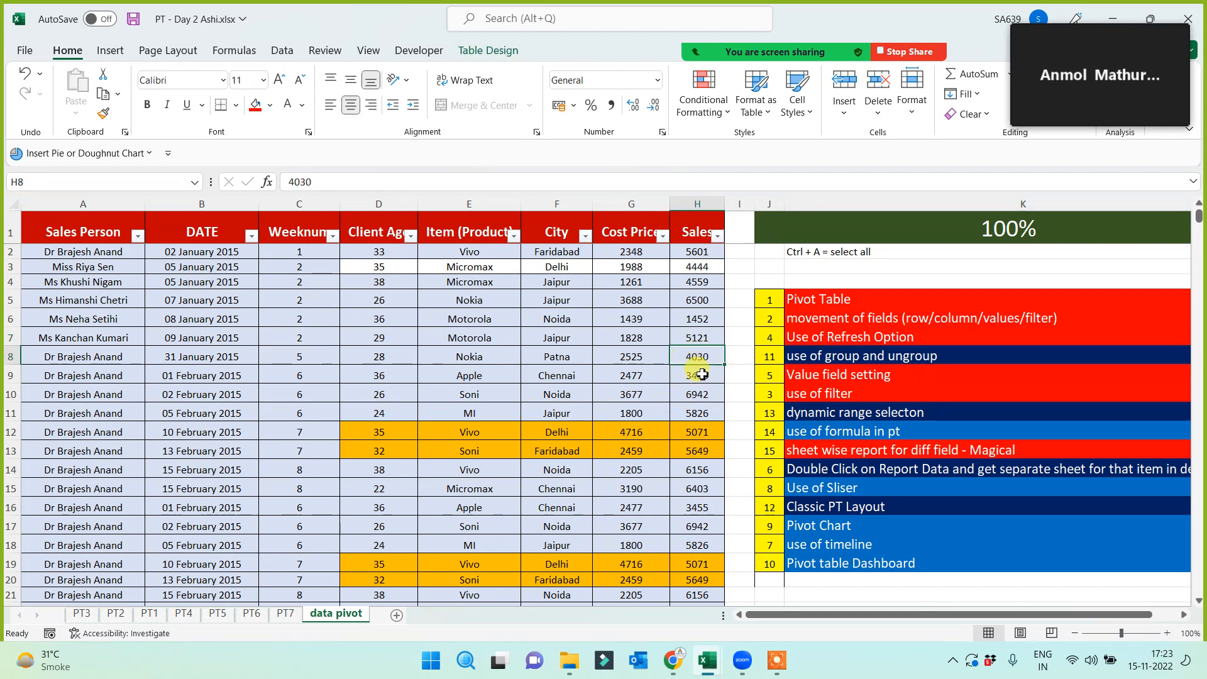
pyautogui.write('5555')
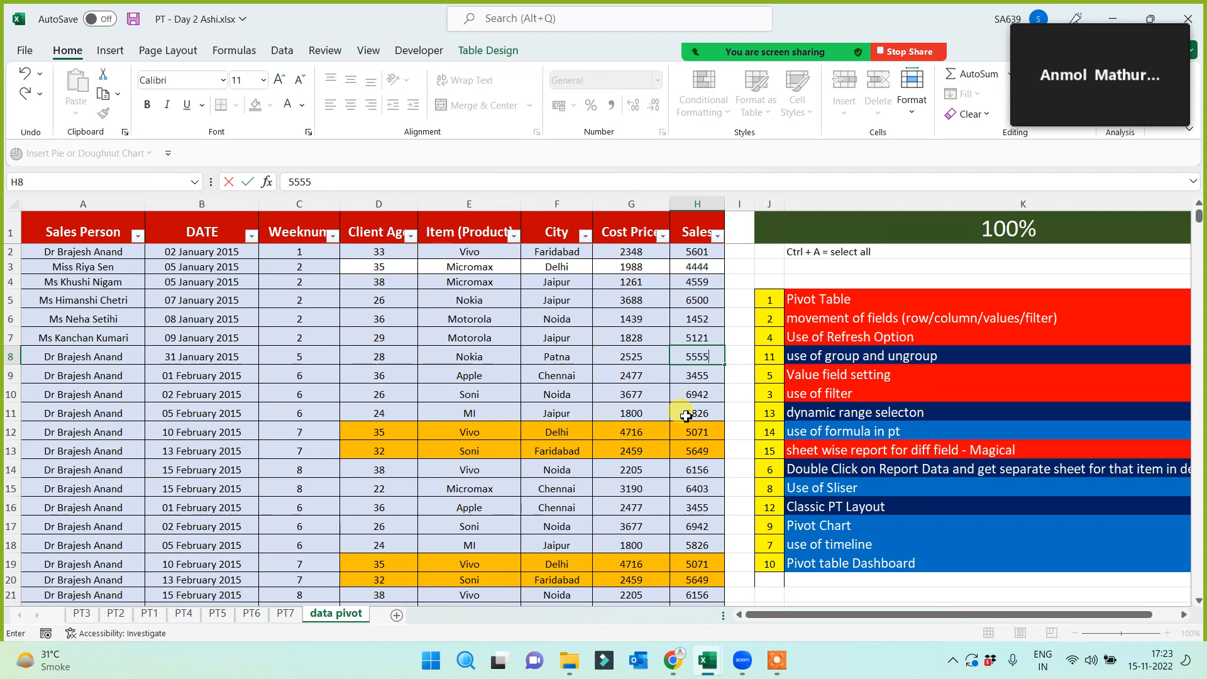
pyautogui.click(693, 394)
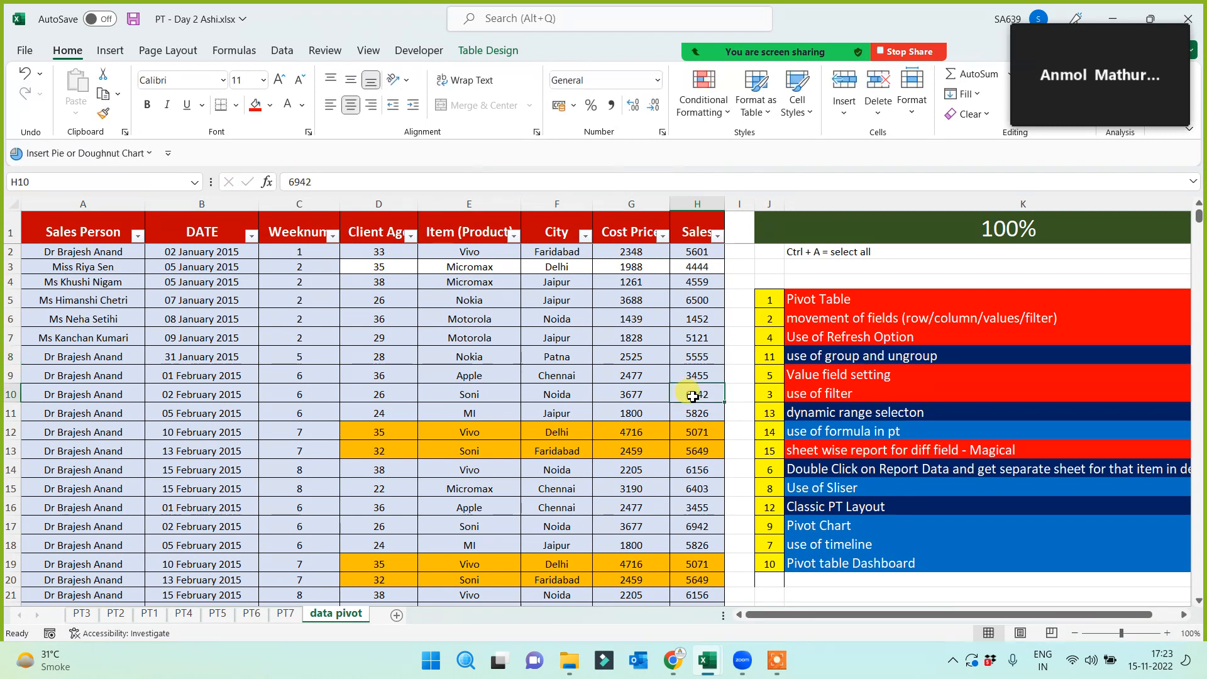
# Set the sales value in H6, the Motorola record of 08 January 2015, to 5412
pyautogui.click(693, 320)
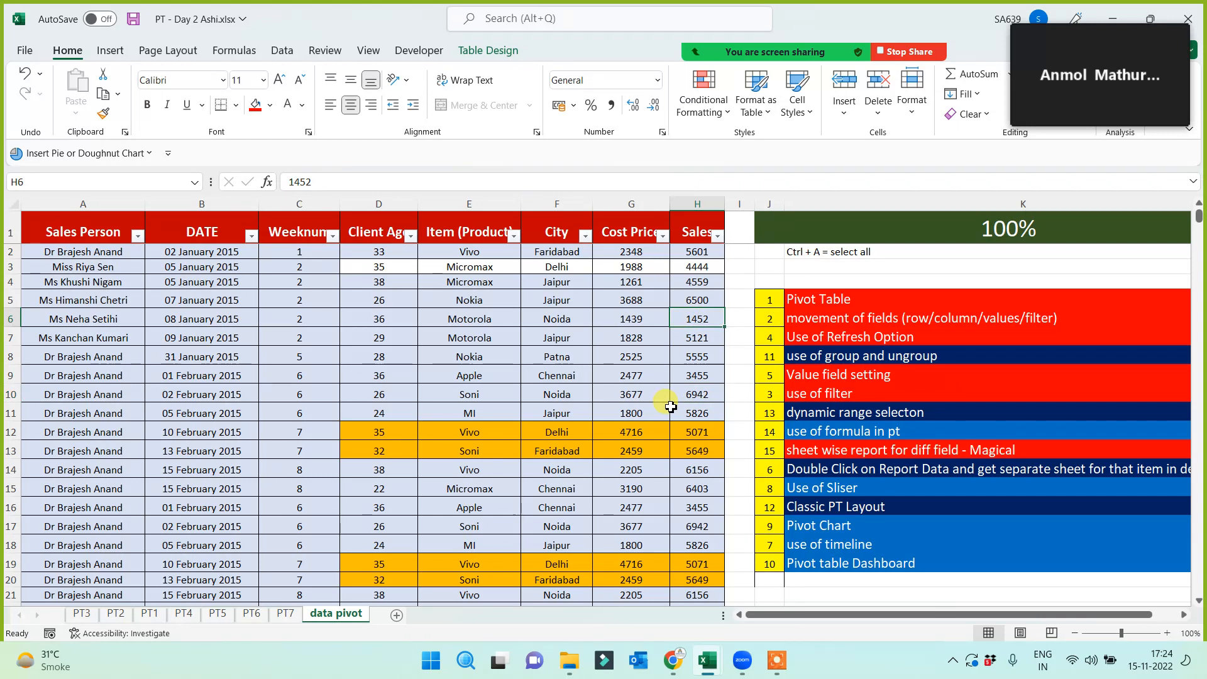
pyautogui.write('54')
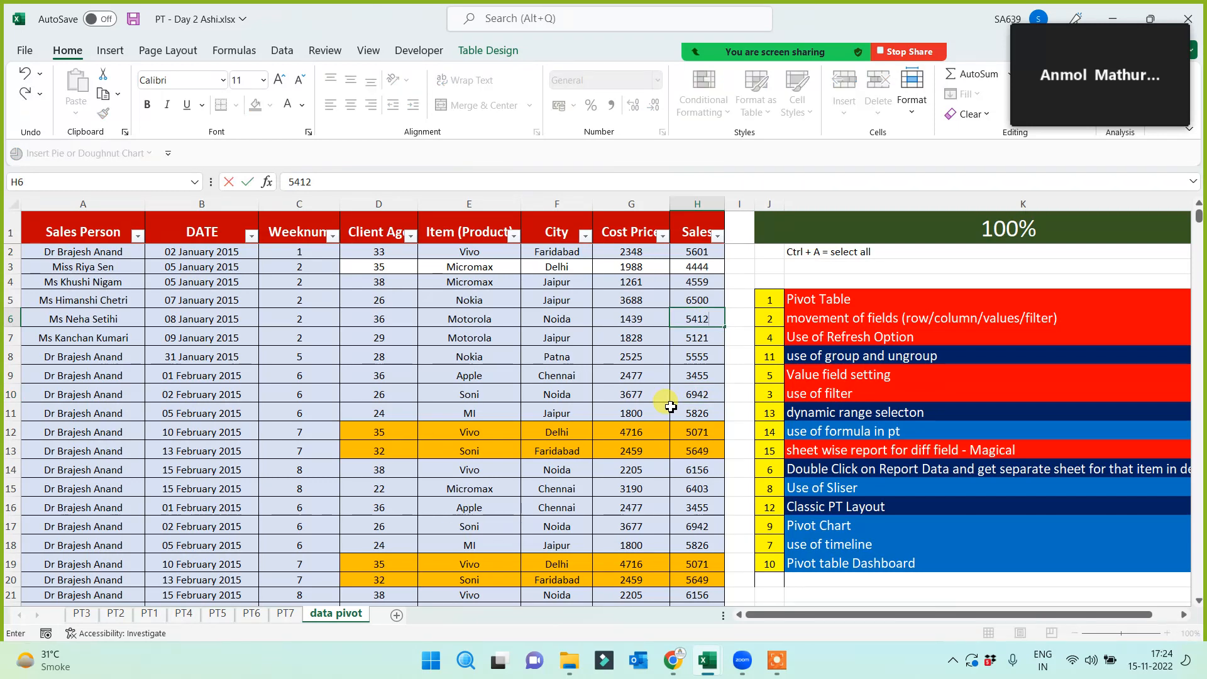
pyautogui.write('12')
pyautogui.click(687, 375)
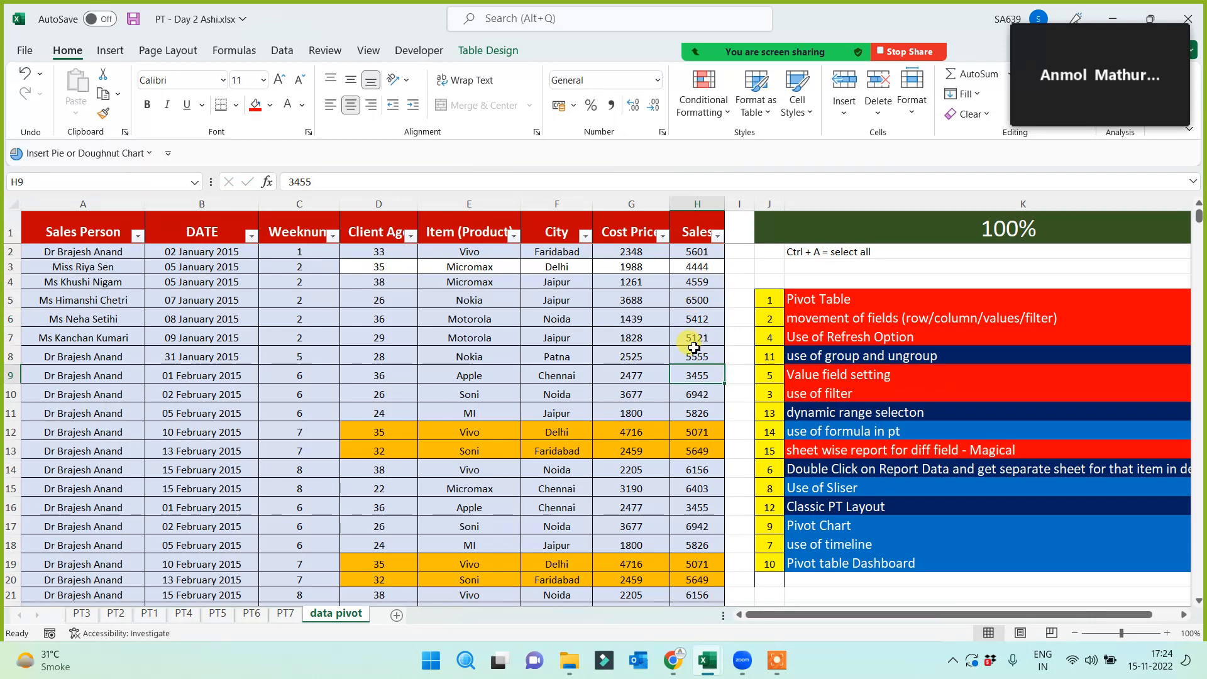
# Refresh the PivotTable in PT7 and expand the meeting's video panel to several participants
pyautogui.click(284, 614)
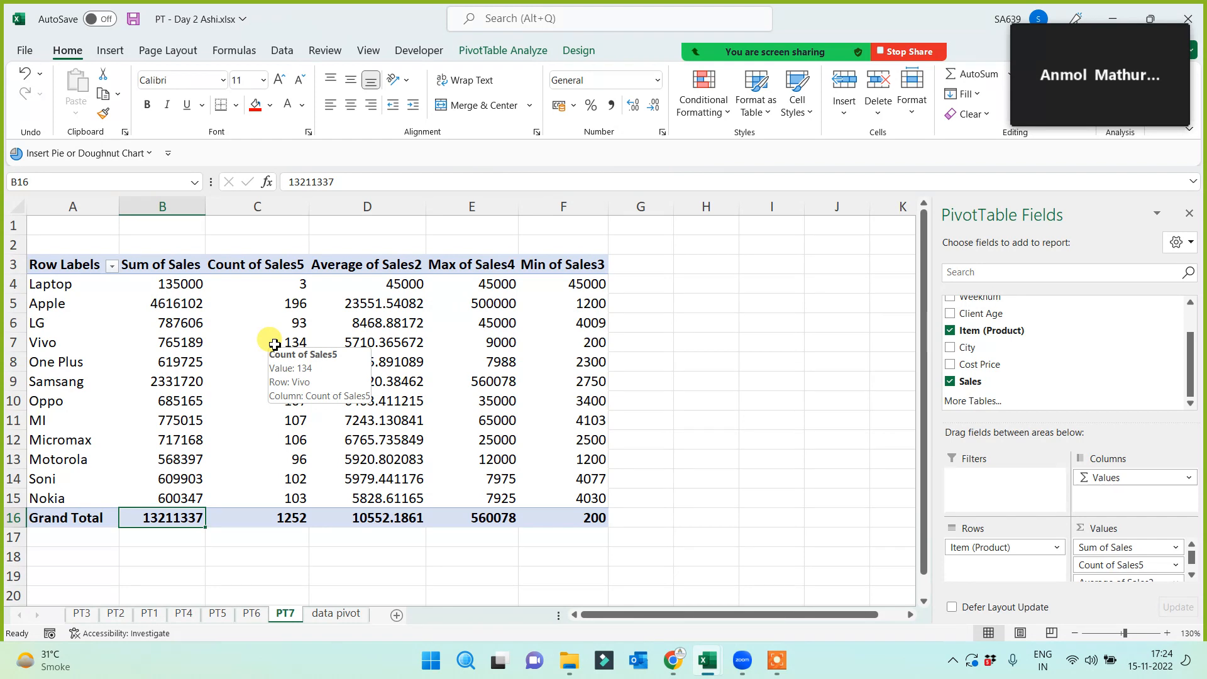
pyautogui.click(180, 329)
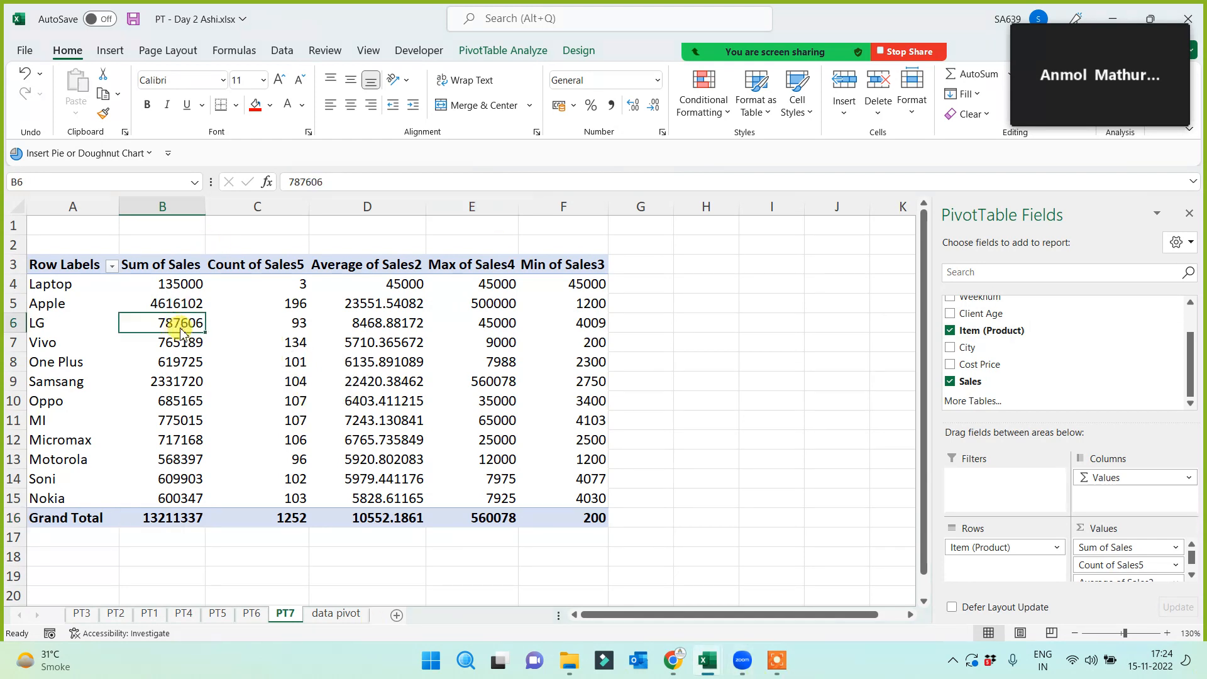
pyautogui.rightClick(180, 329)
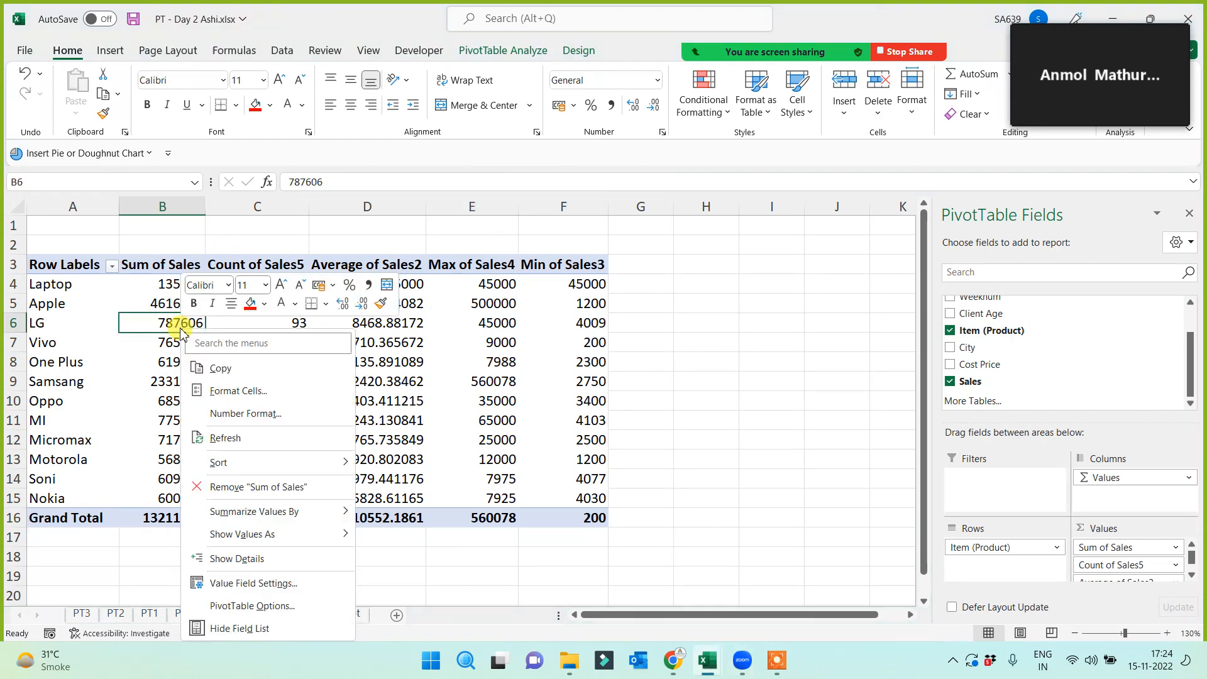
pyautogui.click(225, 438)
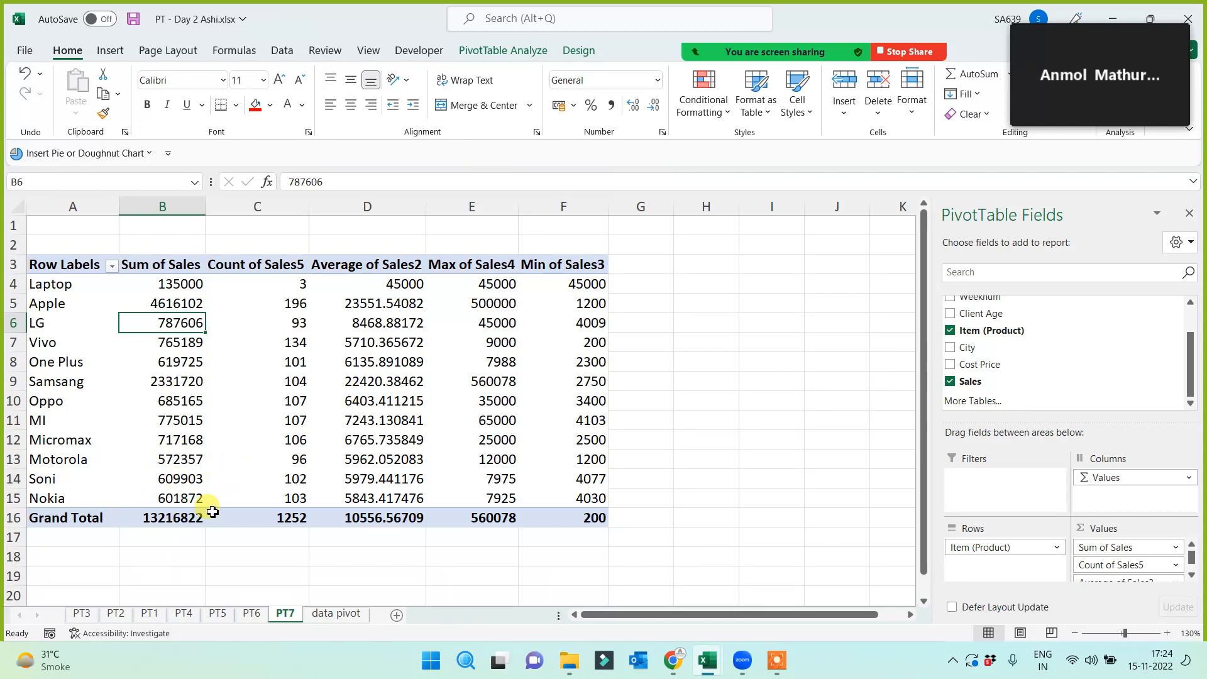
pyautogui.click(1063, 18)
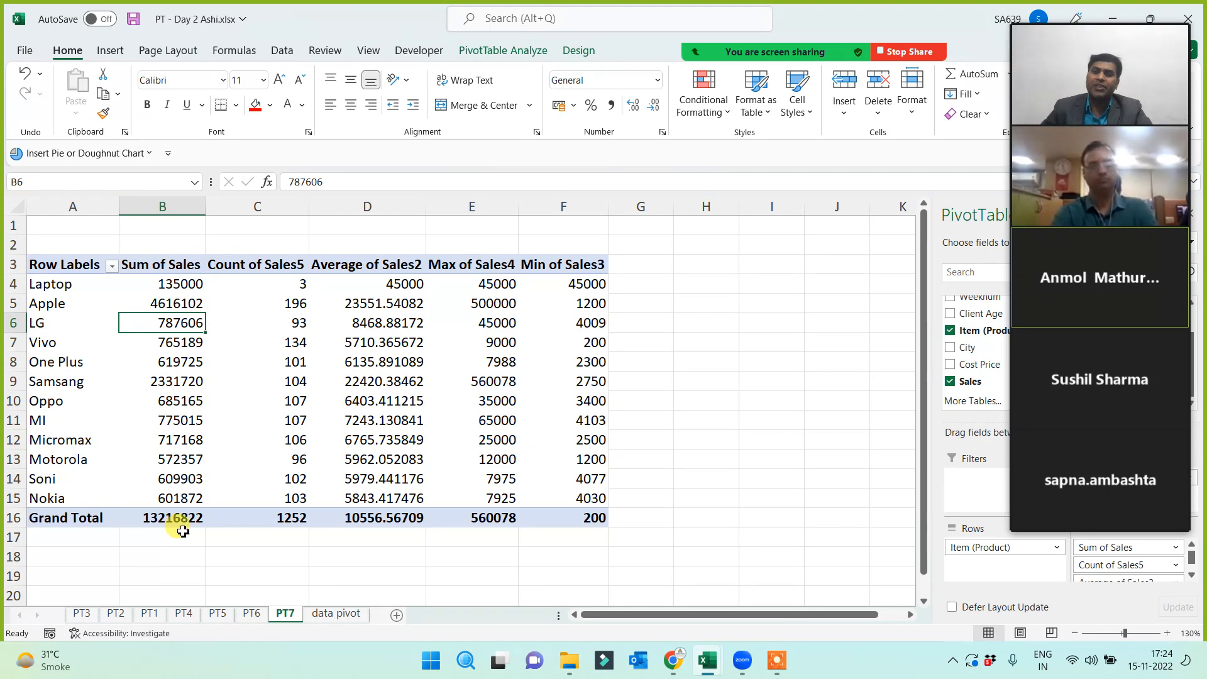
# Set the sales value in H4 of the data pivot sheet to 6547 and refresh the PivotTable in PT7
pyautogui.click(335, 613)
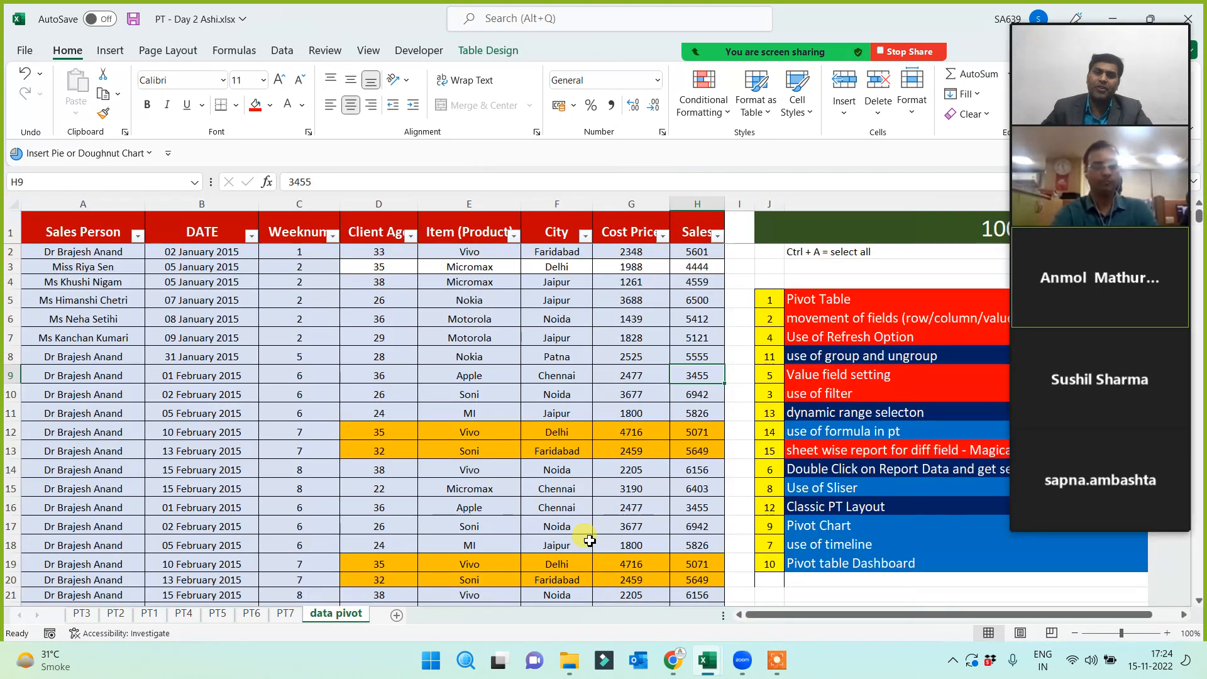
pyautogui.click(707, 281)
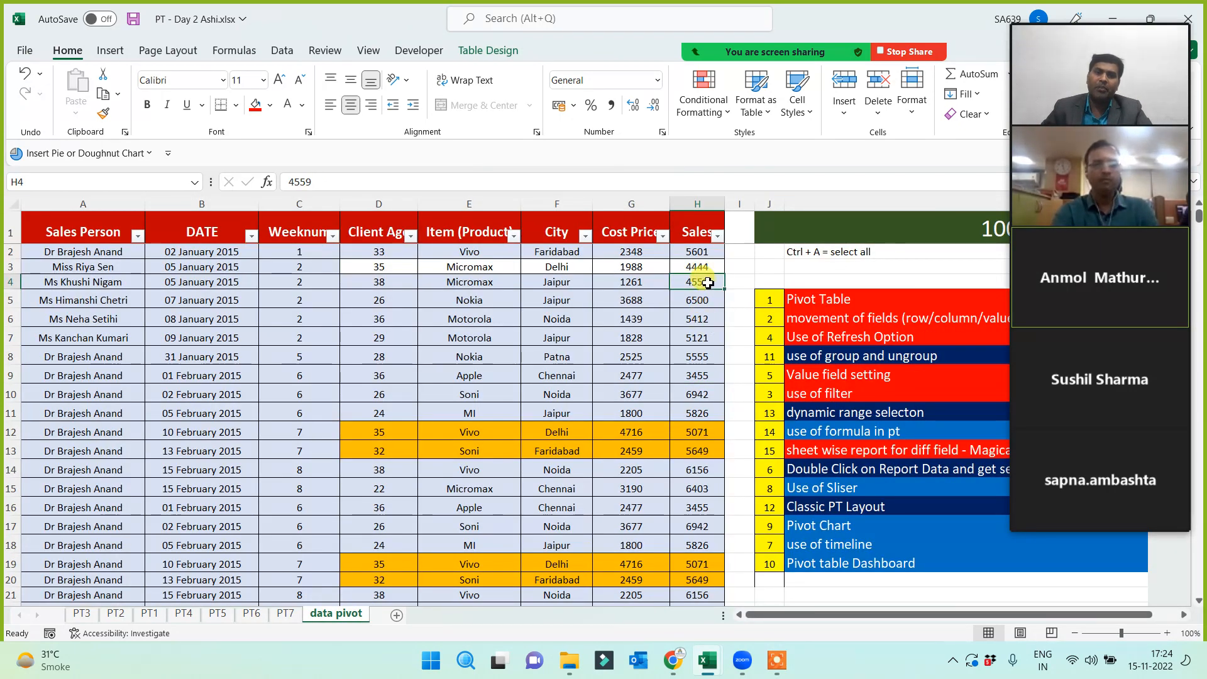
pyautogui.write('6547')
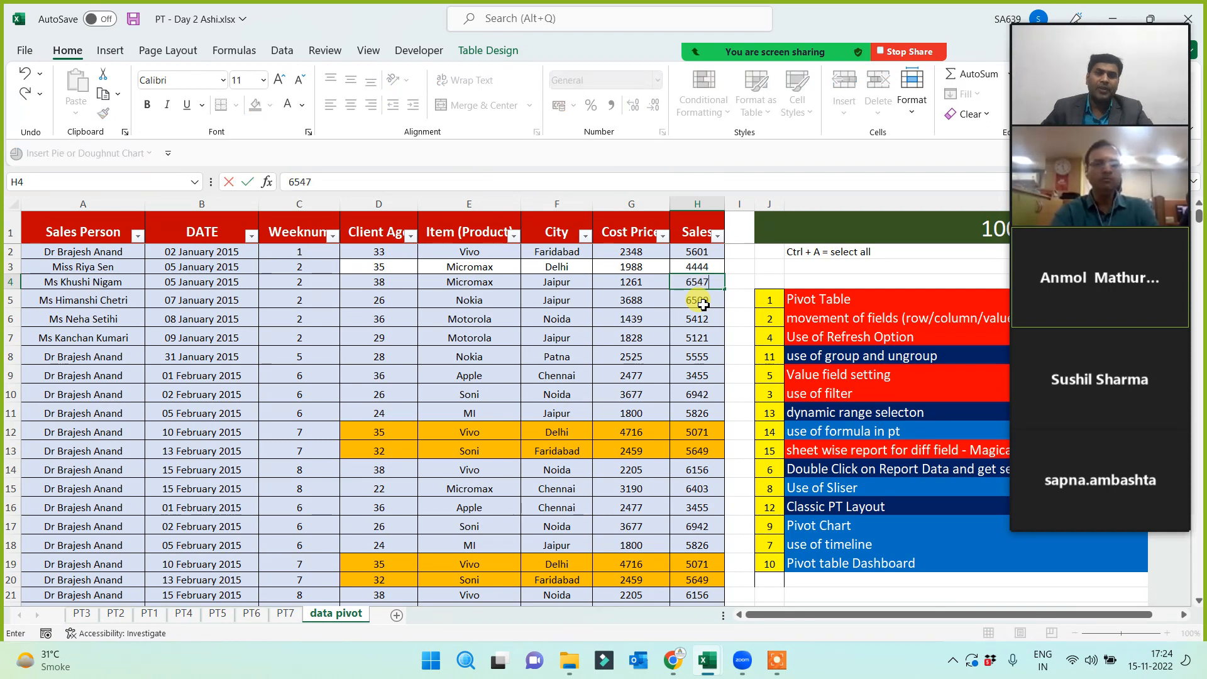
pyautogui.click(584, 333)
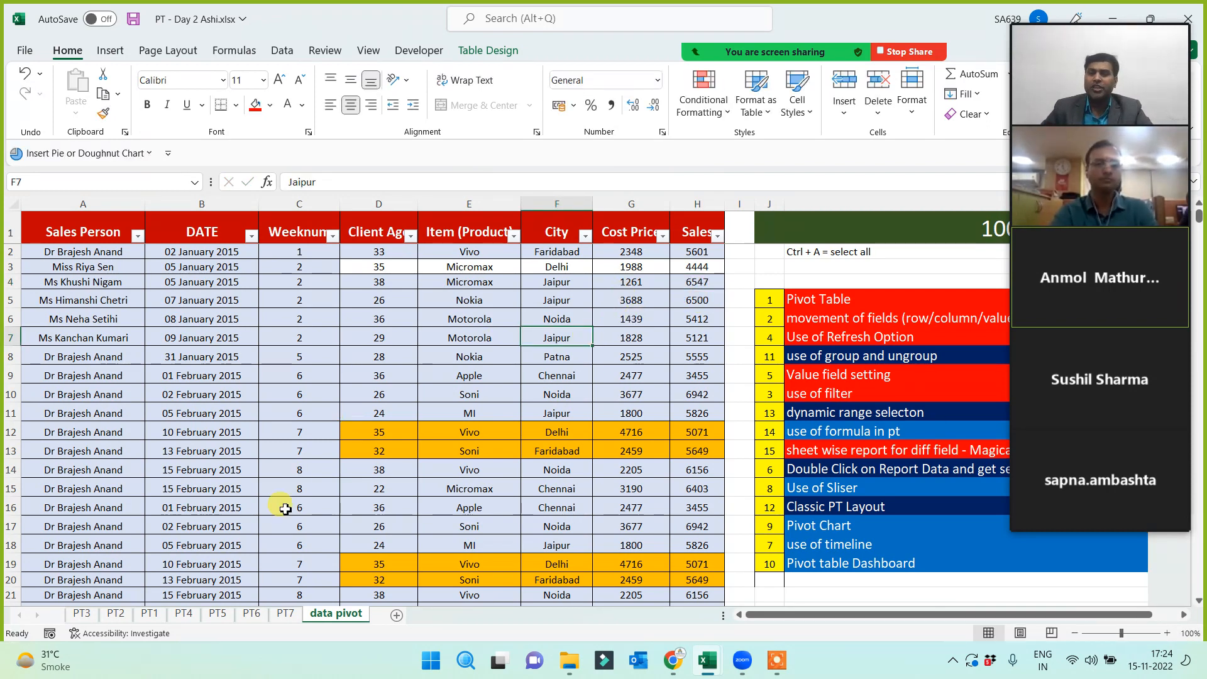
pyautogui.click(286, 613)
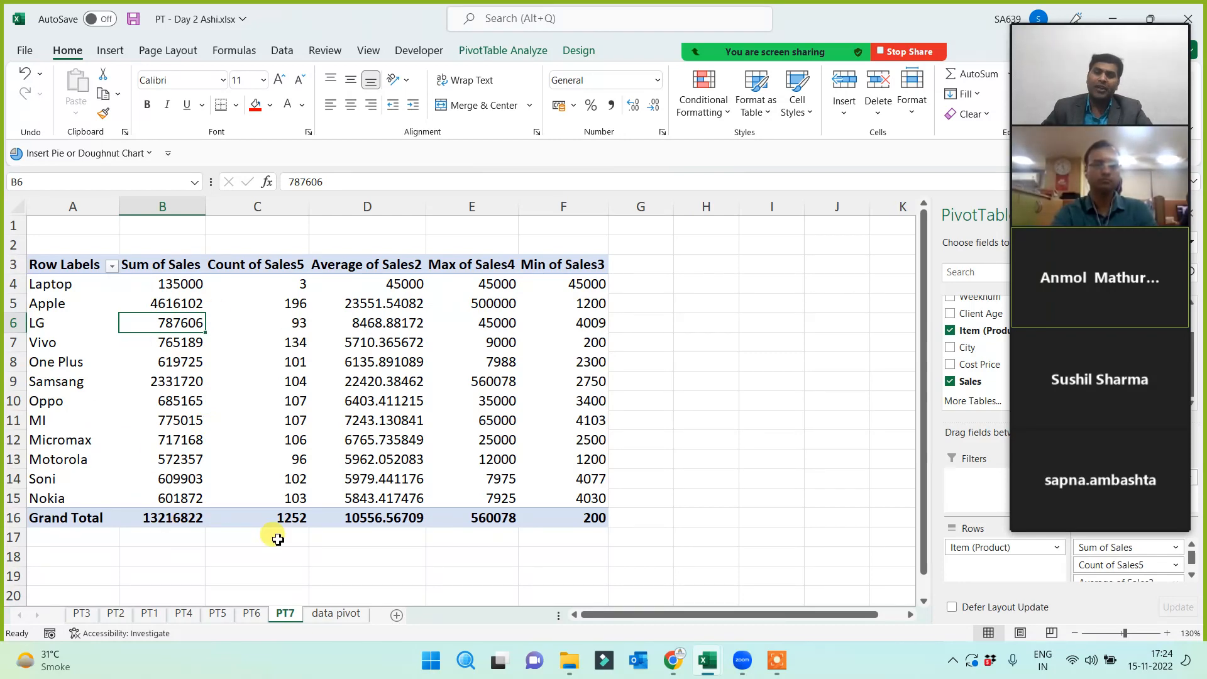
pyautogui.rightClick(164, 329)
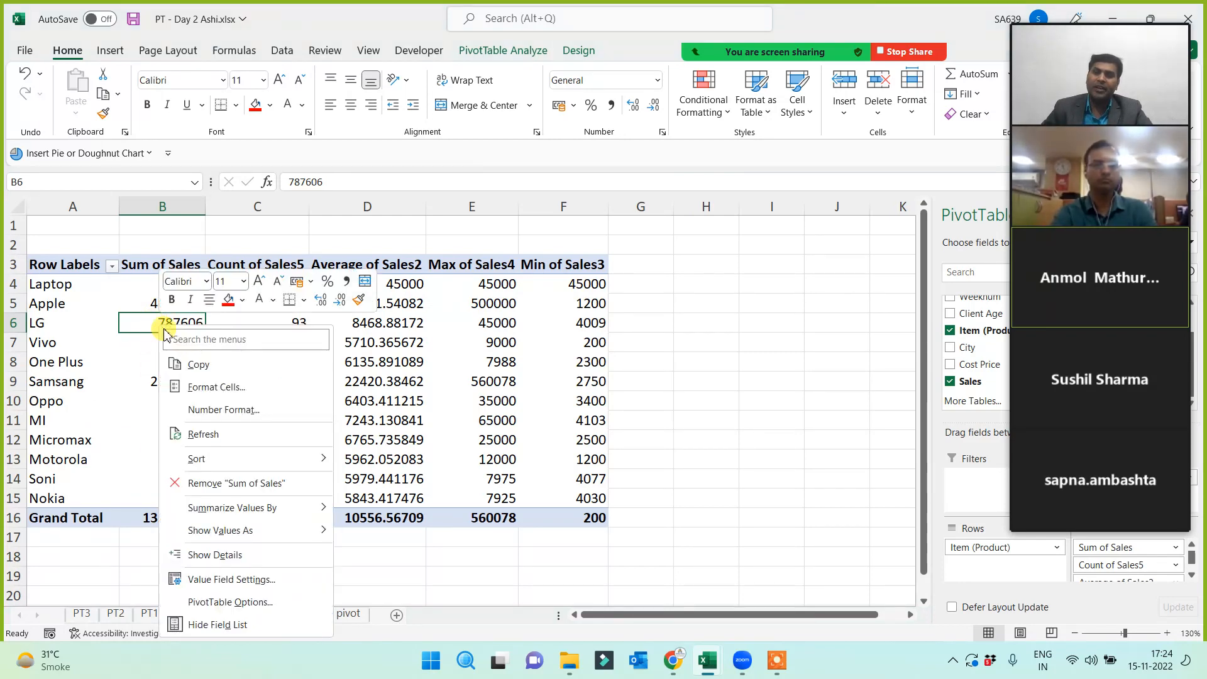
pyautogui.click(202, 434)
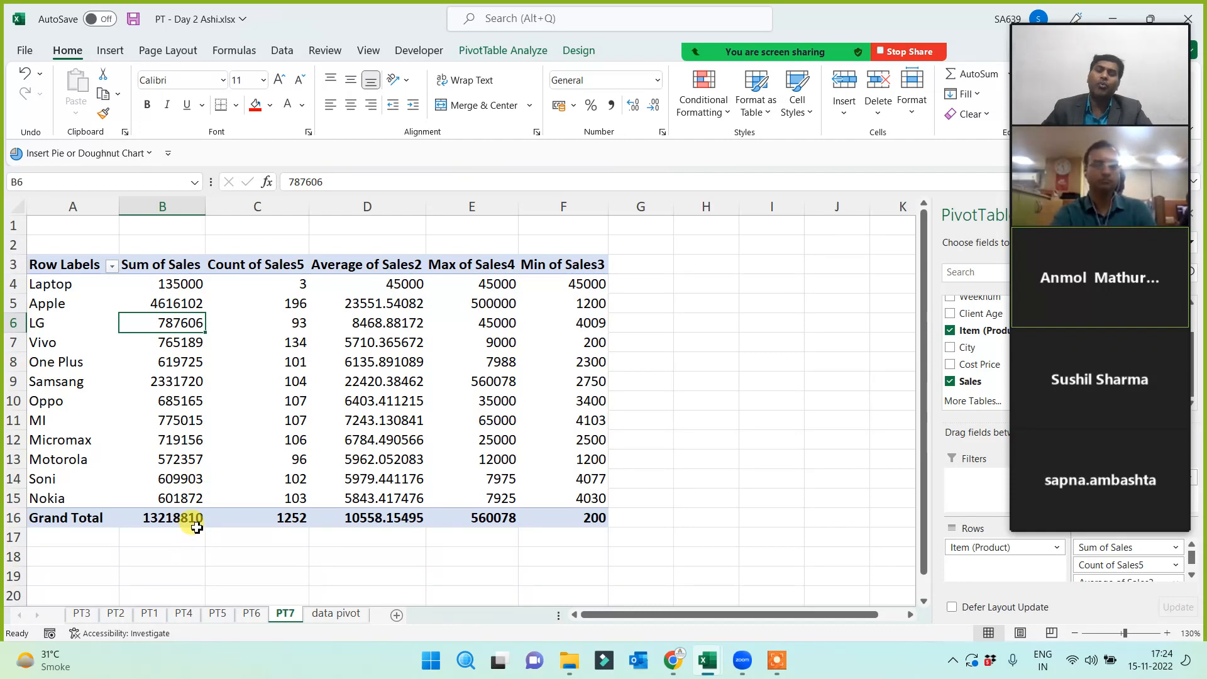
# Return to the Use of Refresh Option topic on the data pivot sheet and hide the meeting's video thumbnails
pyautogui.click(341, 620)
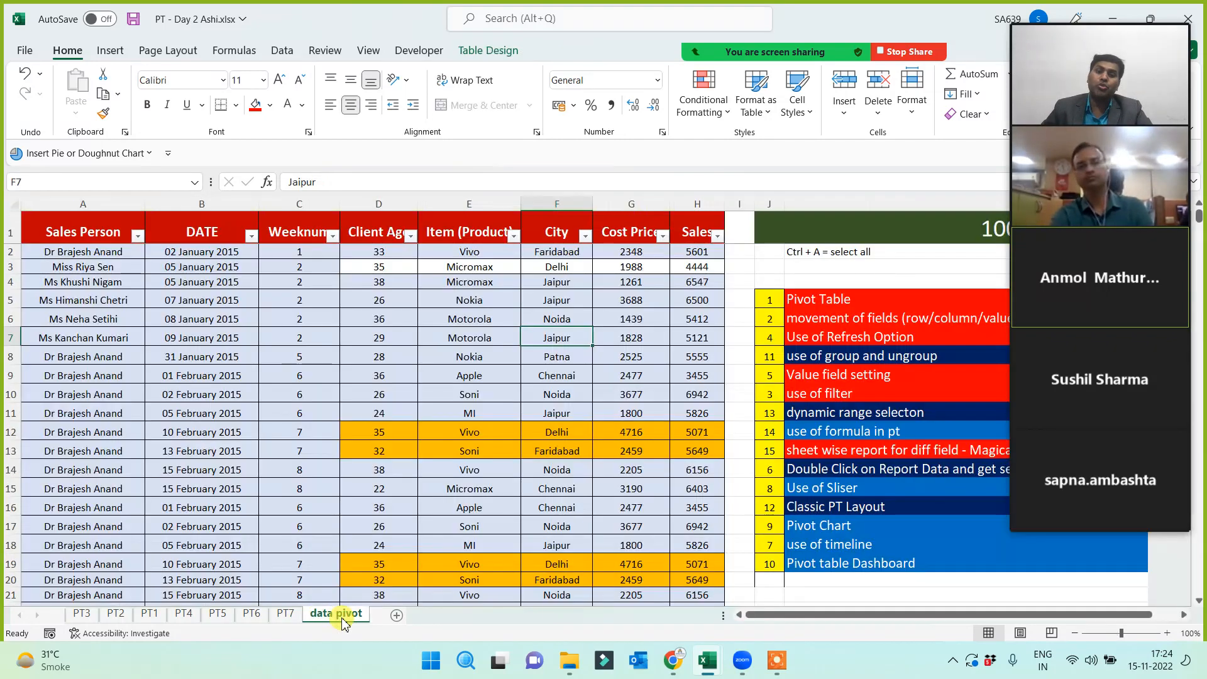
pyautogui.click(822, 337)
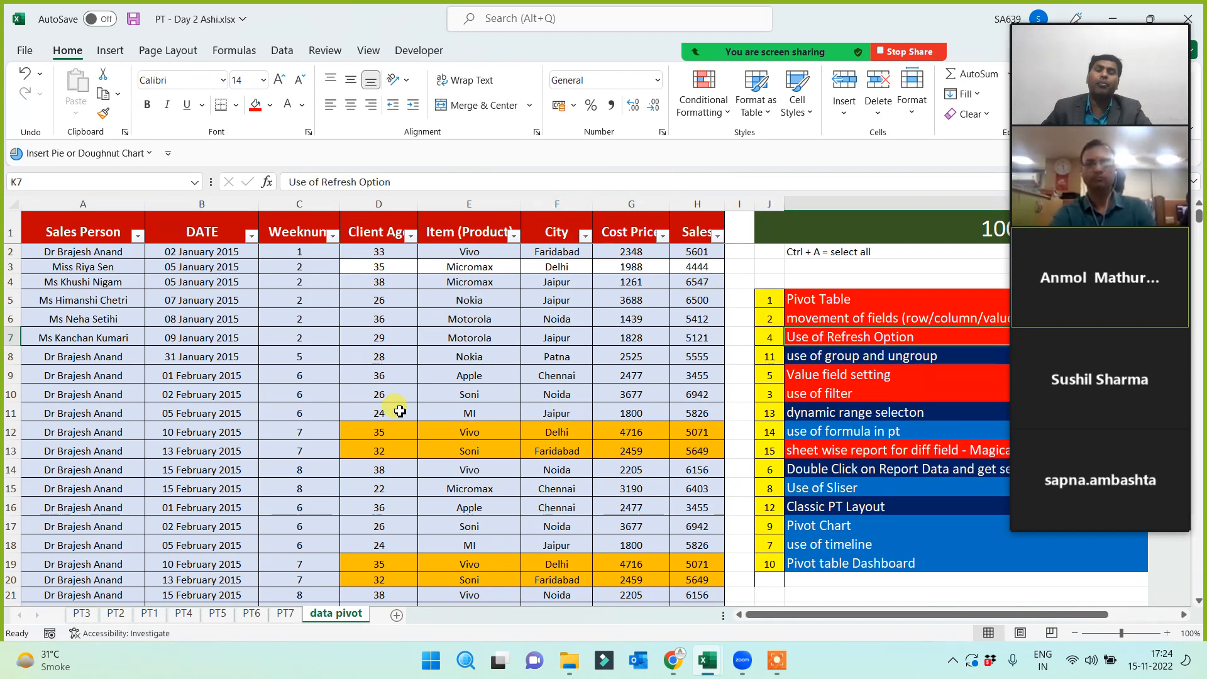
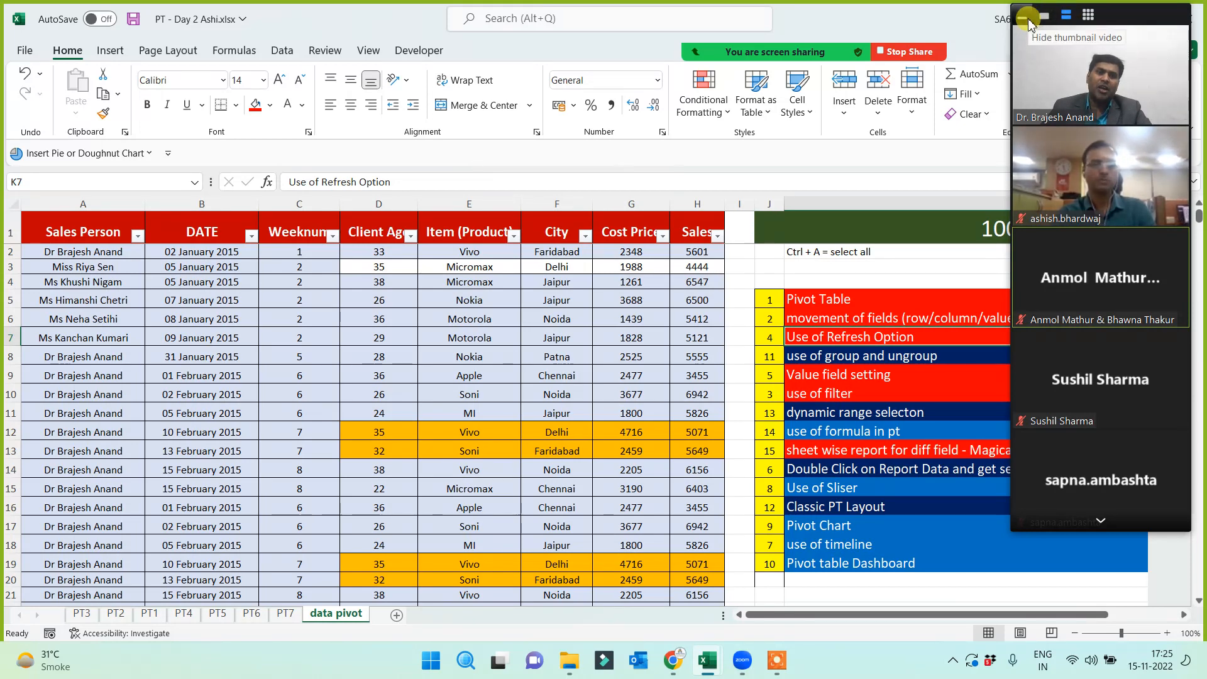
pyautogui.click(1023, 19)
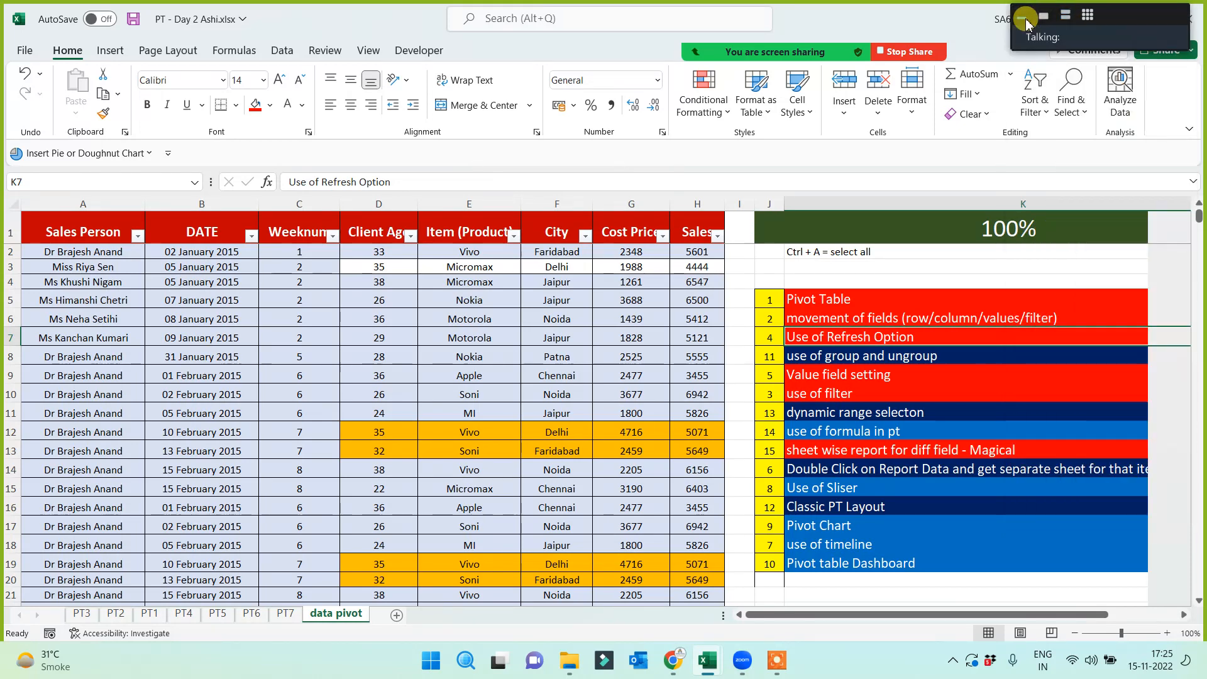
# Copy the blue formatting of the "use of formula in pt" topic to "sheet wise report for diff field - Magical"
pyautogui.click(867, 431)
pyautogui.click(103, 113)
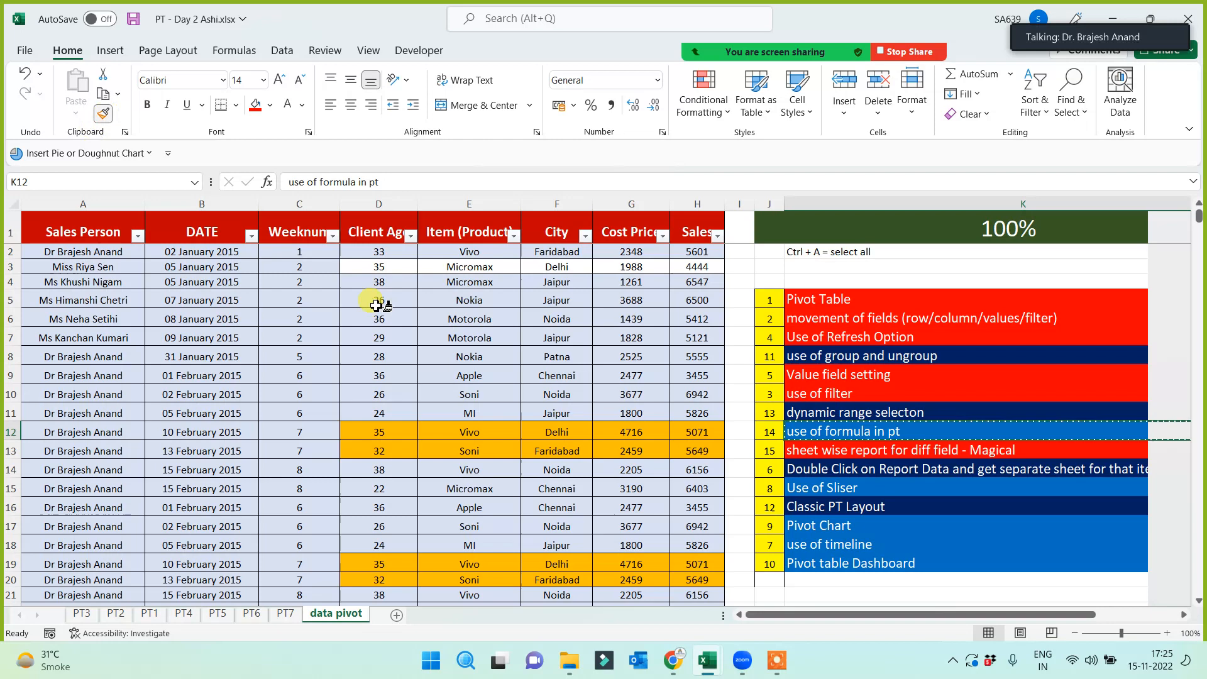
pyautogui.click(893, 451)
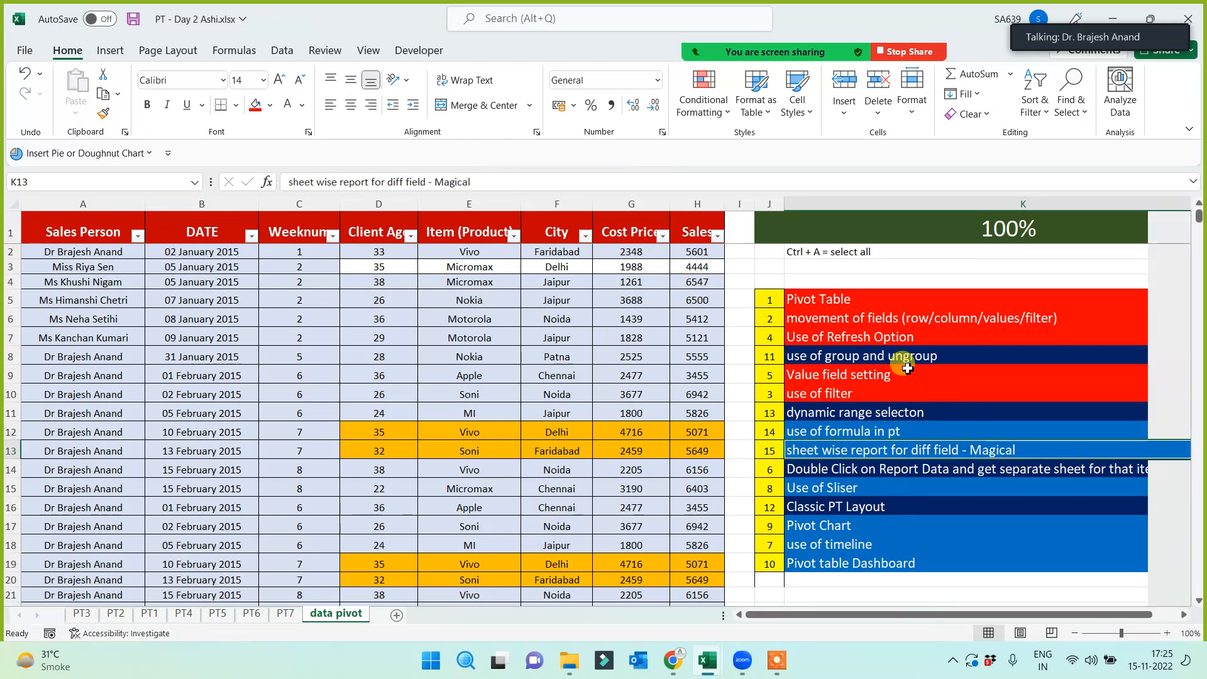
# Copy the red formatting of the "use of filter" topic to the topic about double-clicking report data for a separate sheet
pyautogui.click(857, 393)
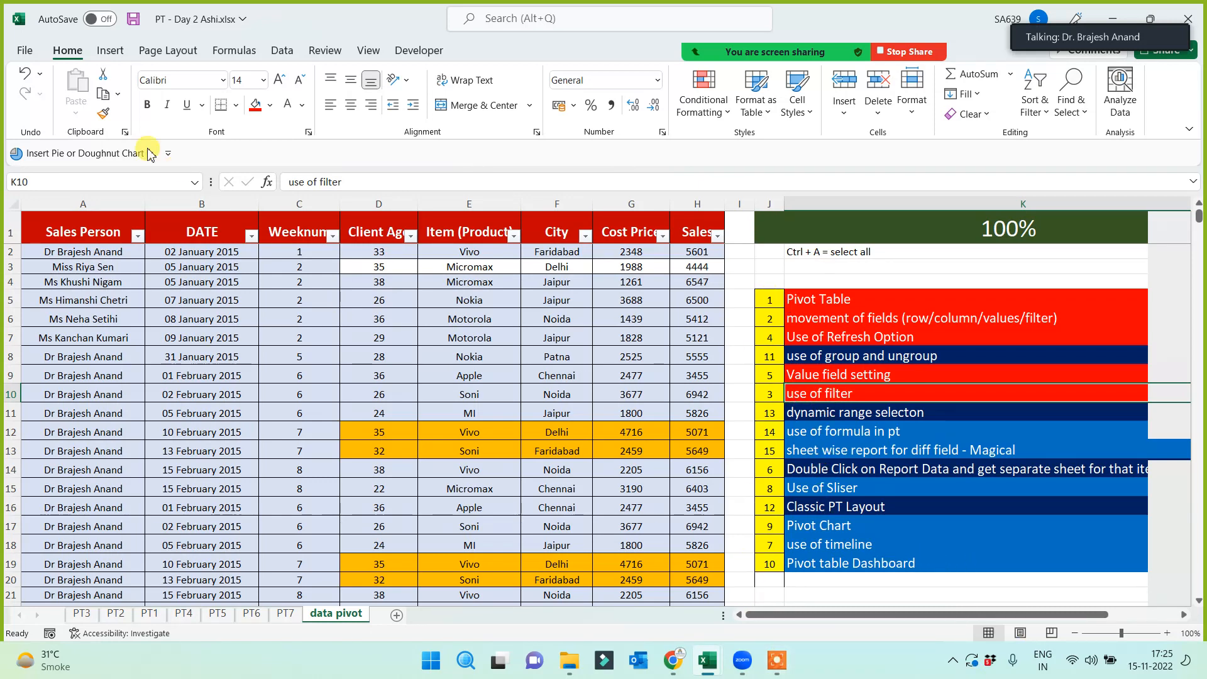
pyautogui.click(103, 114)
pyautogui.click(825, 470)
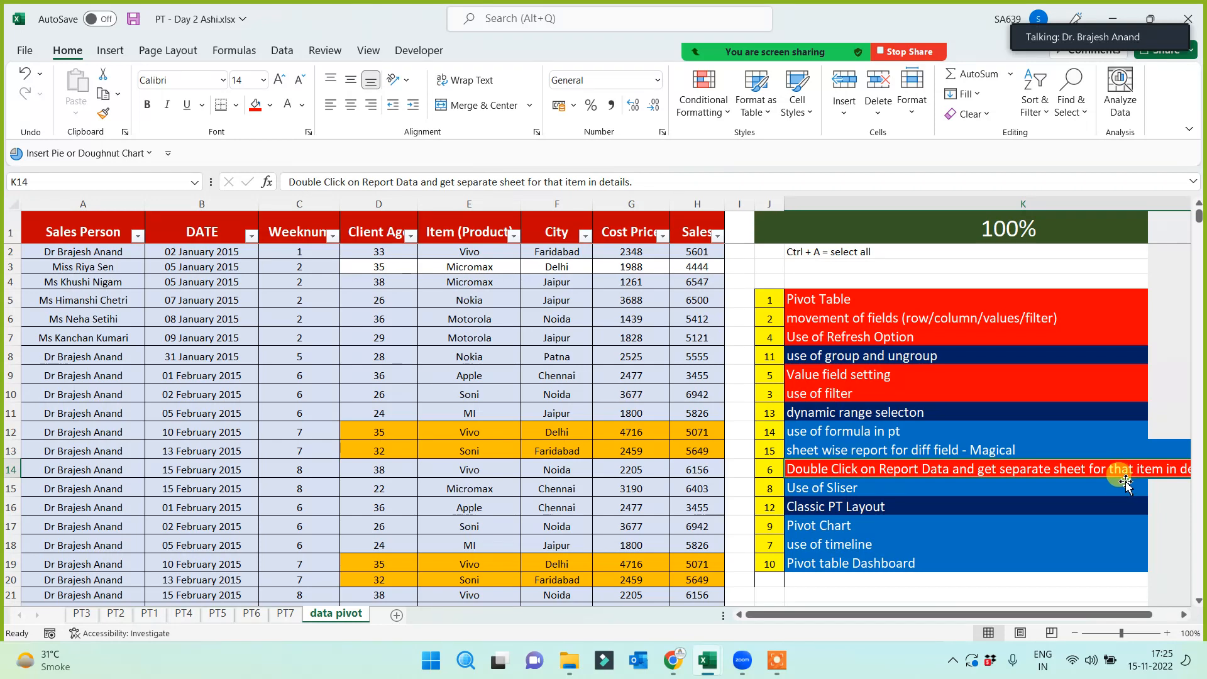
# Extract the detail records behind Jaipur's Sum of Sales in PT4 into a separate sheet
pyautogui.click(207, 615)
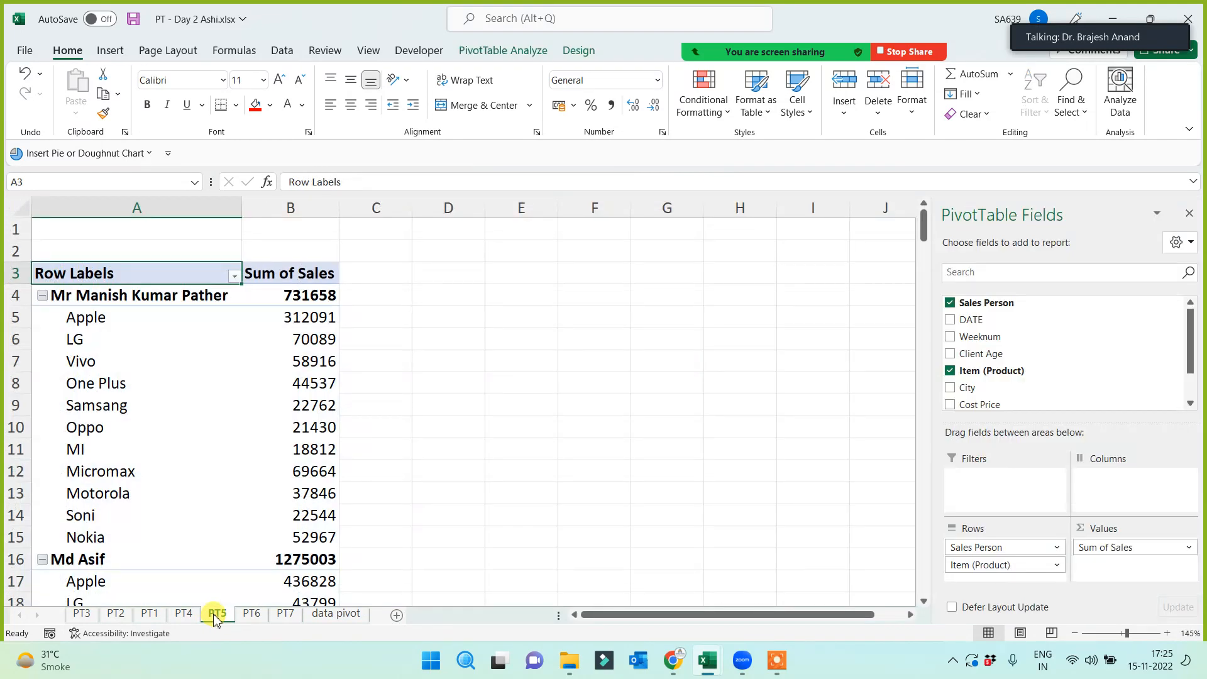
pyautogui.click(183, 615)
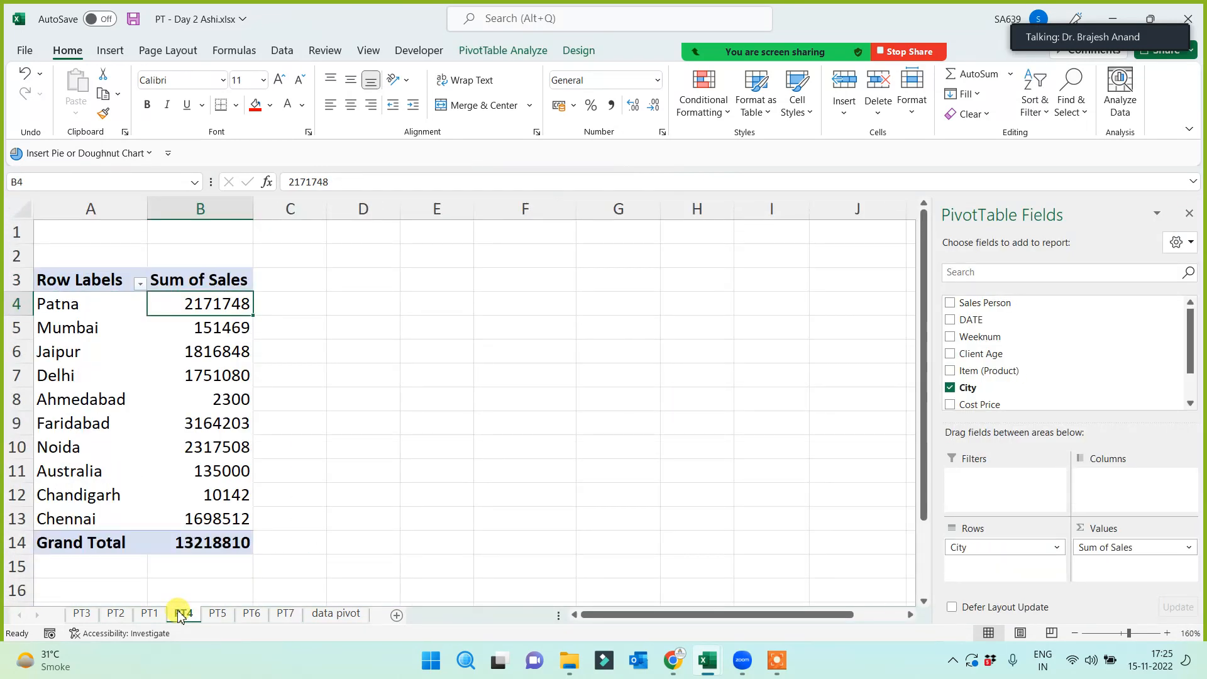
pyautogui.click(195, 351)
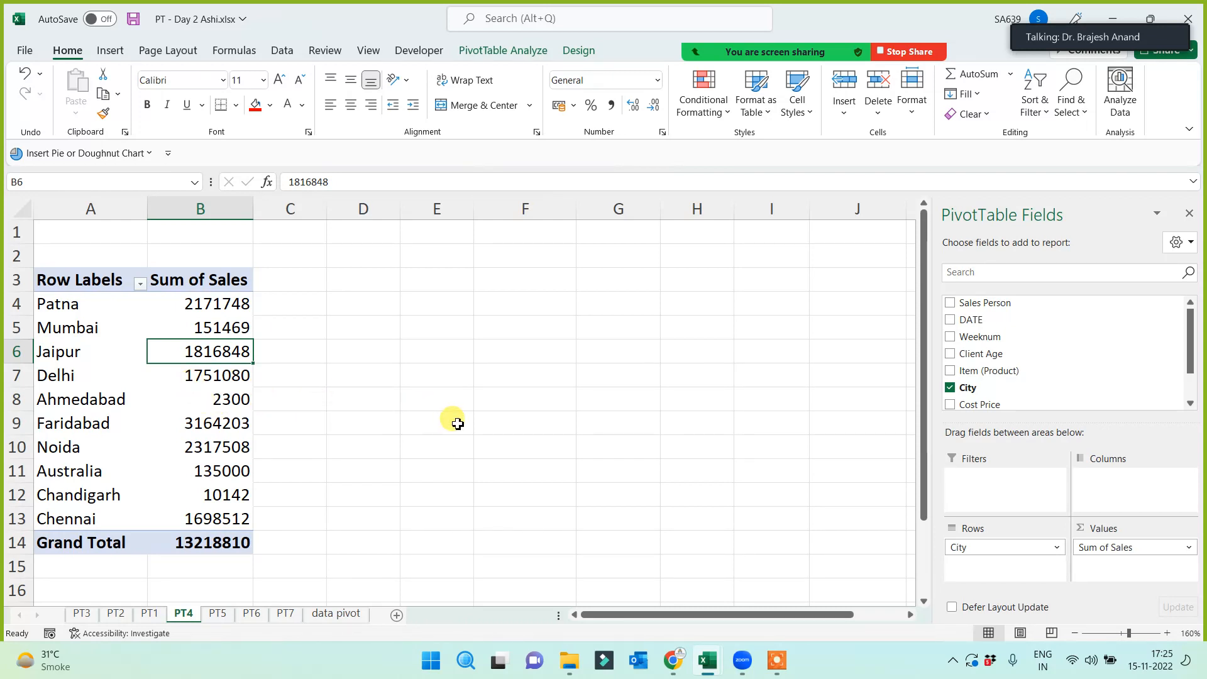
pyautogui.click(189, 422)
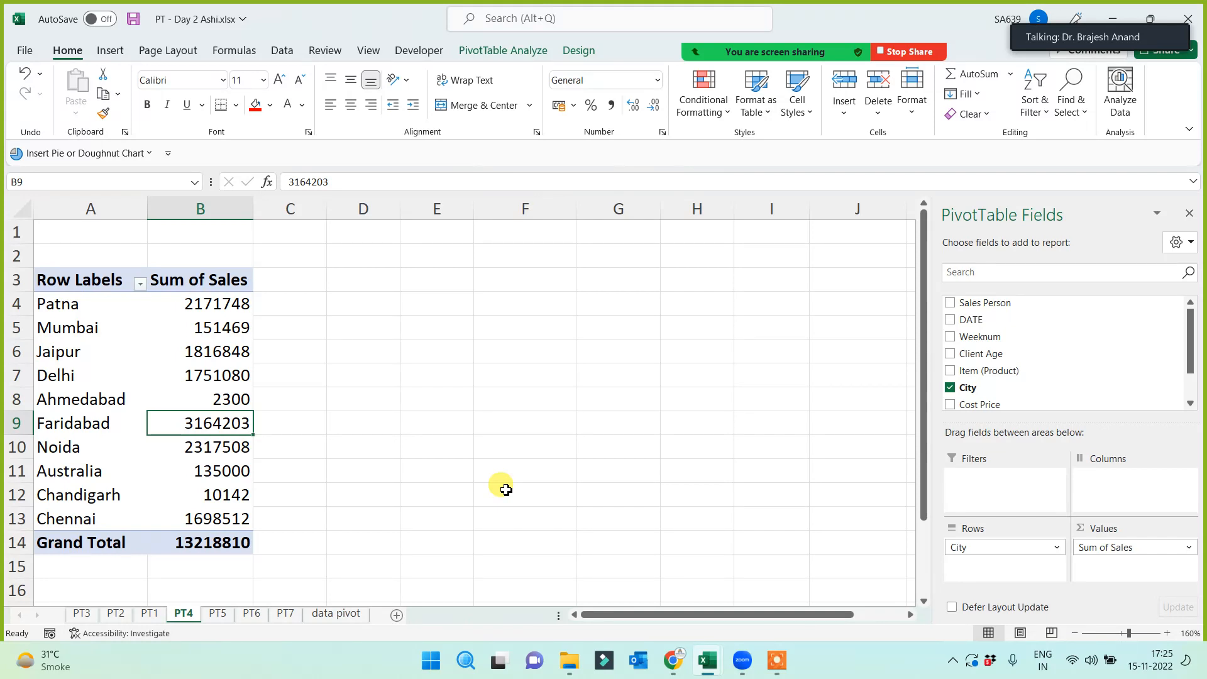
pyautogui.click(187, 356)
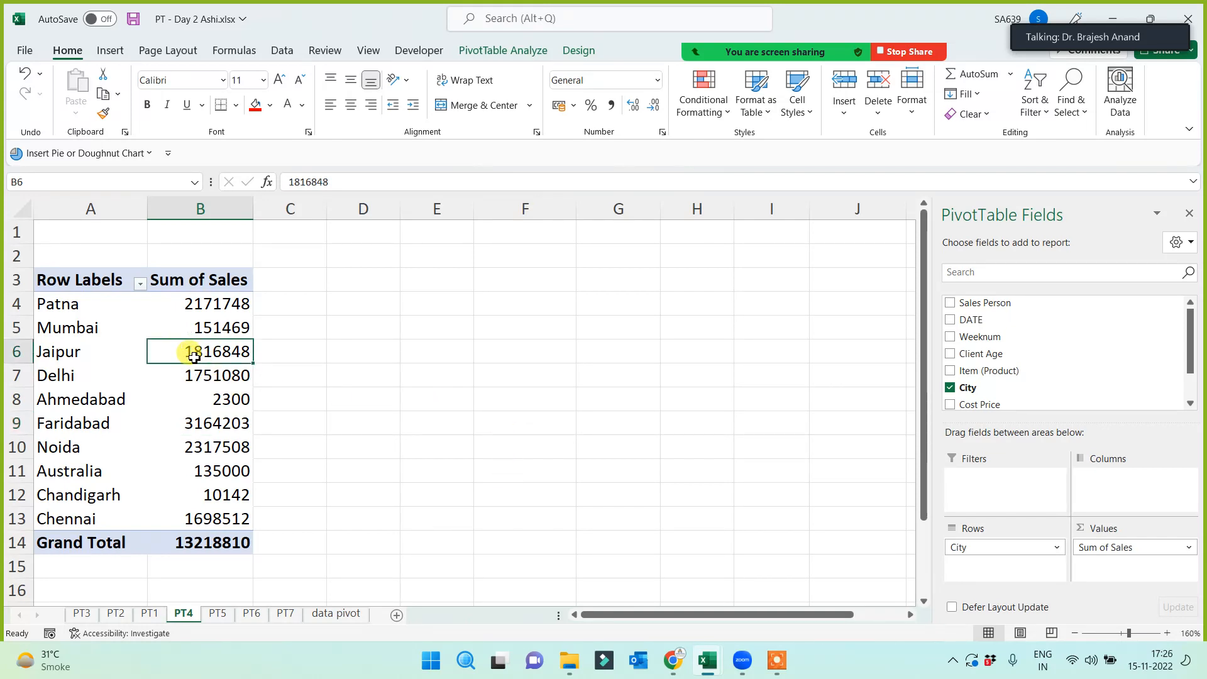
pyautogui.moveTo(195, 352)
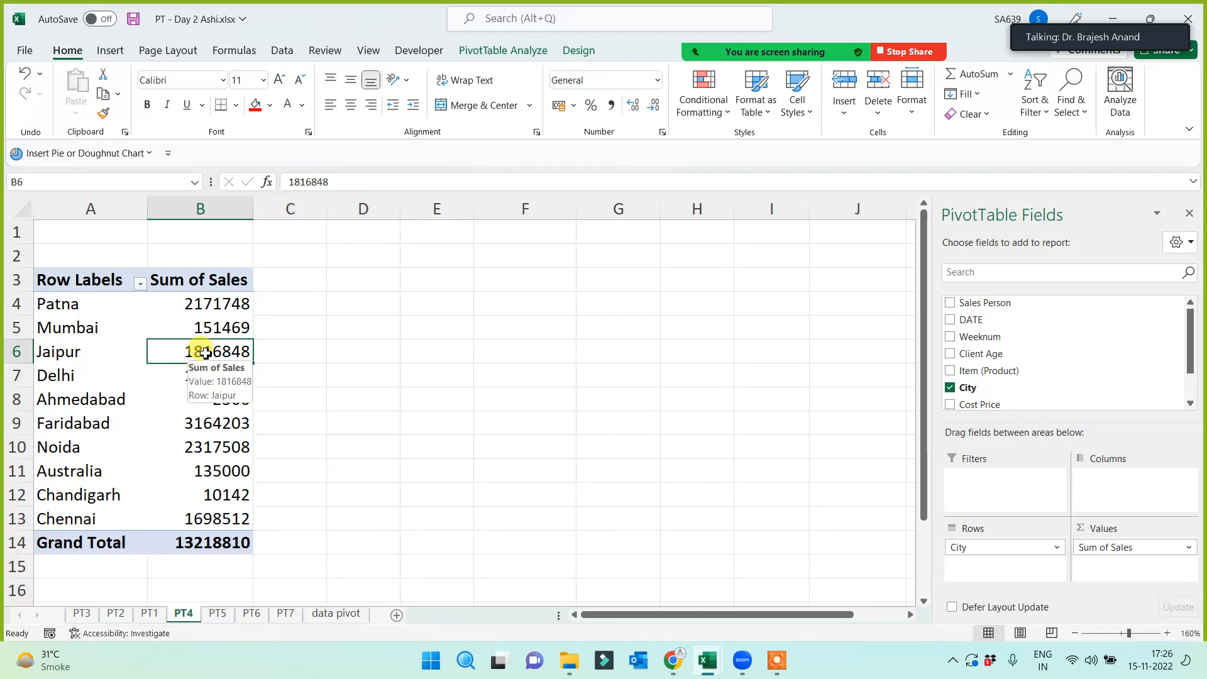
pyautogui.doubleClick(195, 352)
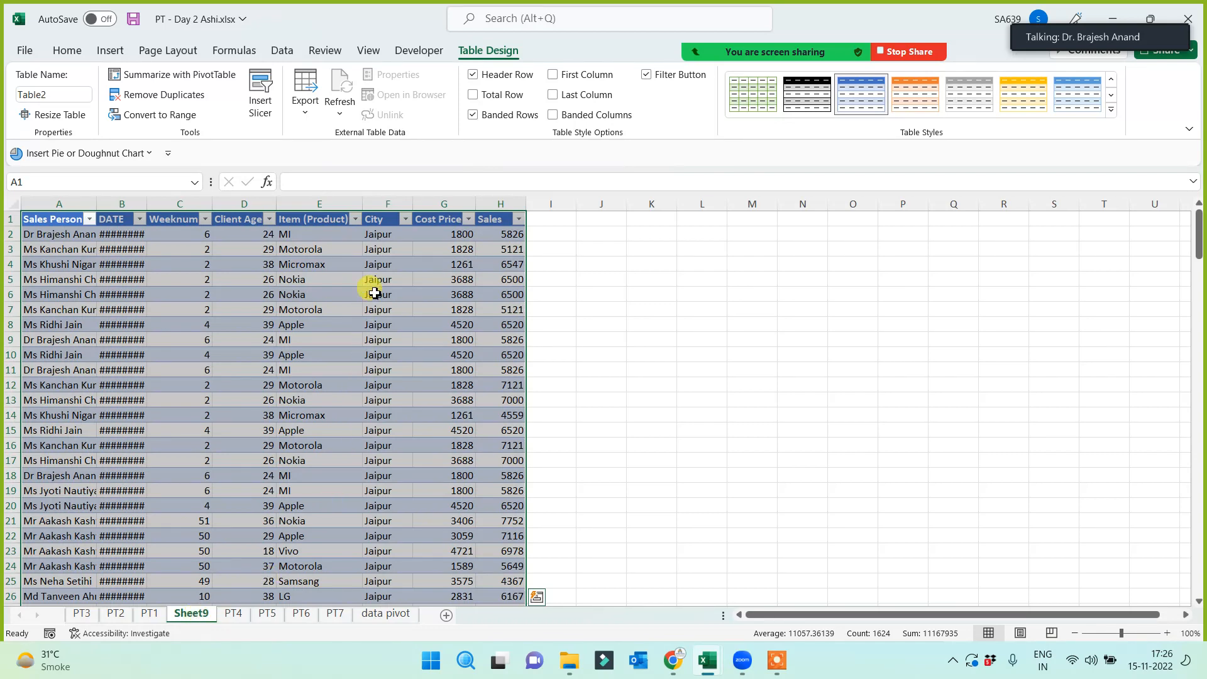
# Check the City column of the extracted records and rename their sheet as Jaipur
pyautogui.click(380, 214)
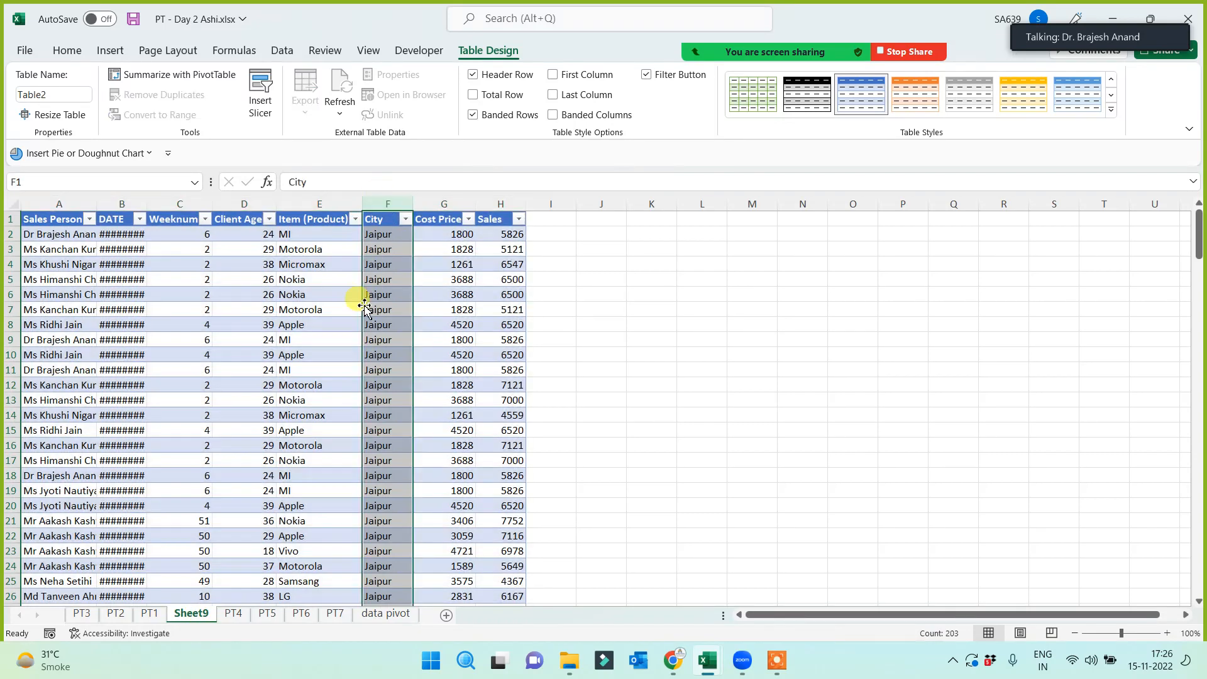
pyautogui.doubleClick(191, 615)
pyautogui.write('Jai')
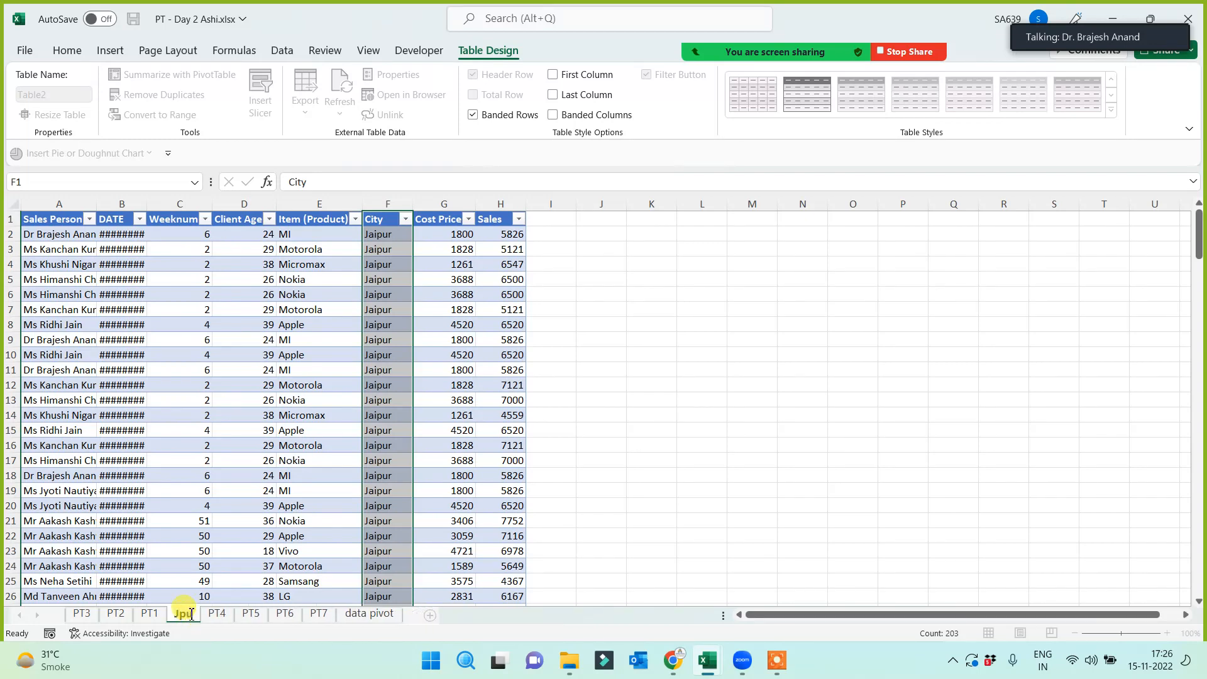
pyautogui.write('pur')
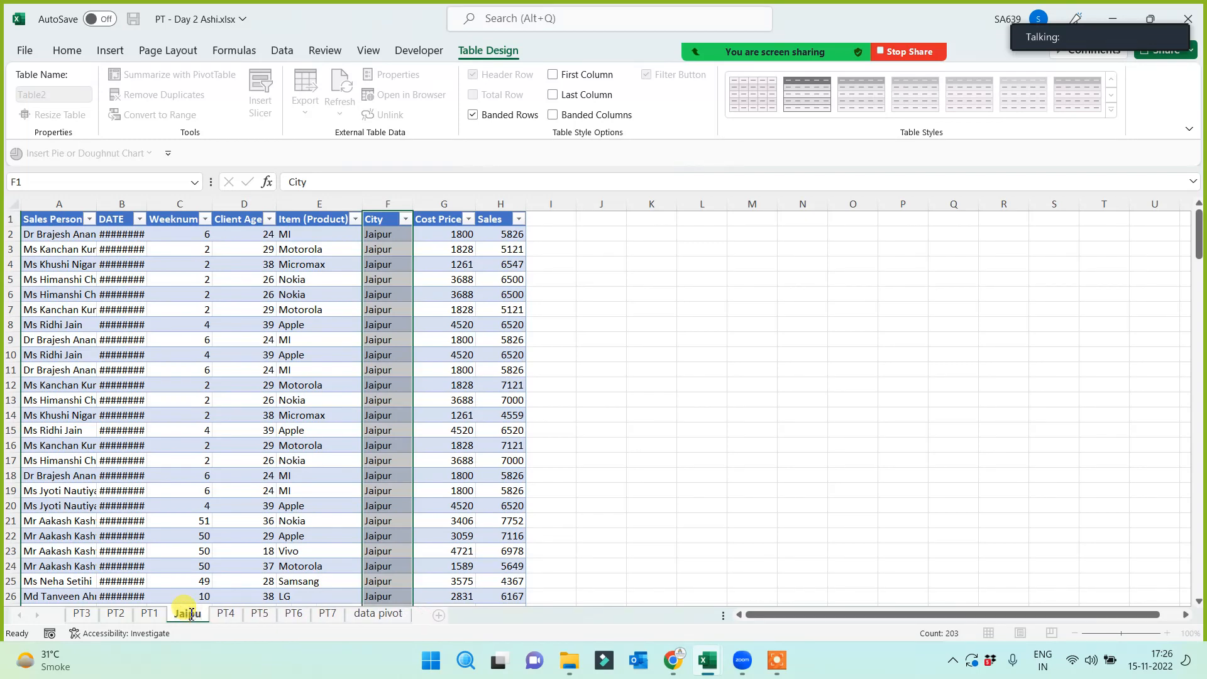
# Extract the detail records behind Oppo's Sum of Sales in PT2 into a separate sheet
pyautogui.click(120, 614)
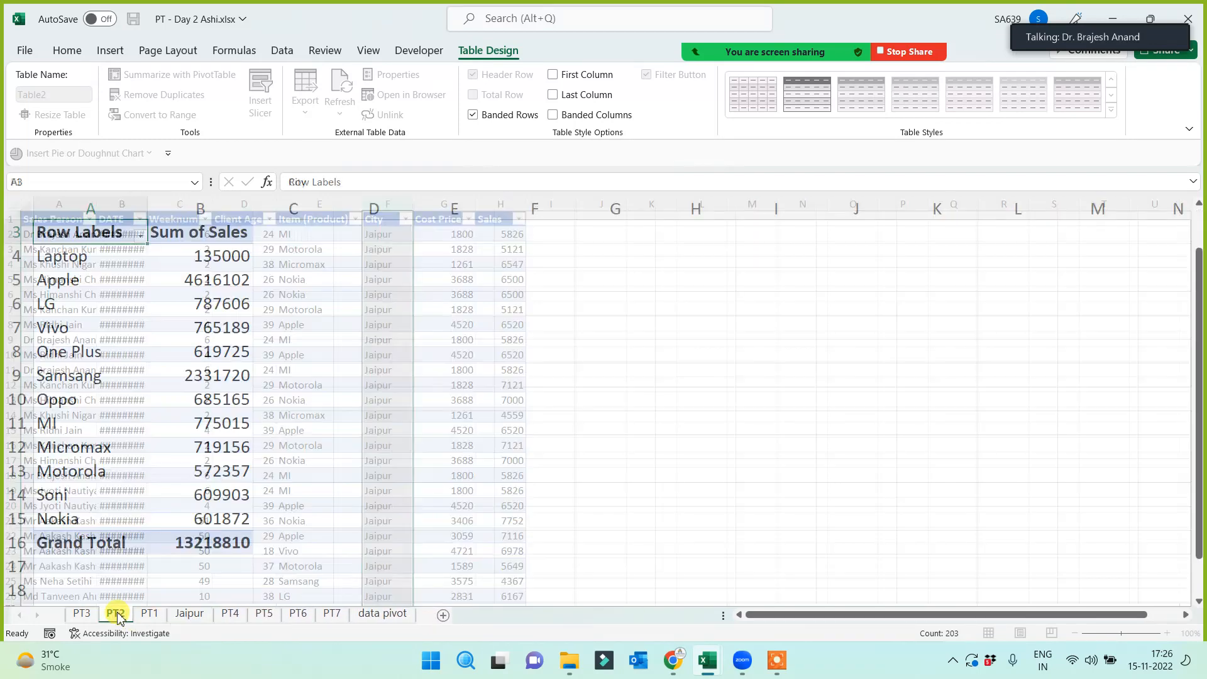
pyautogui.click(36, 399)
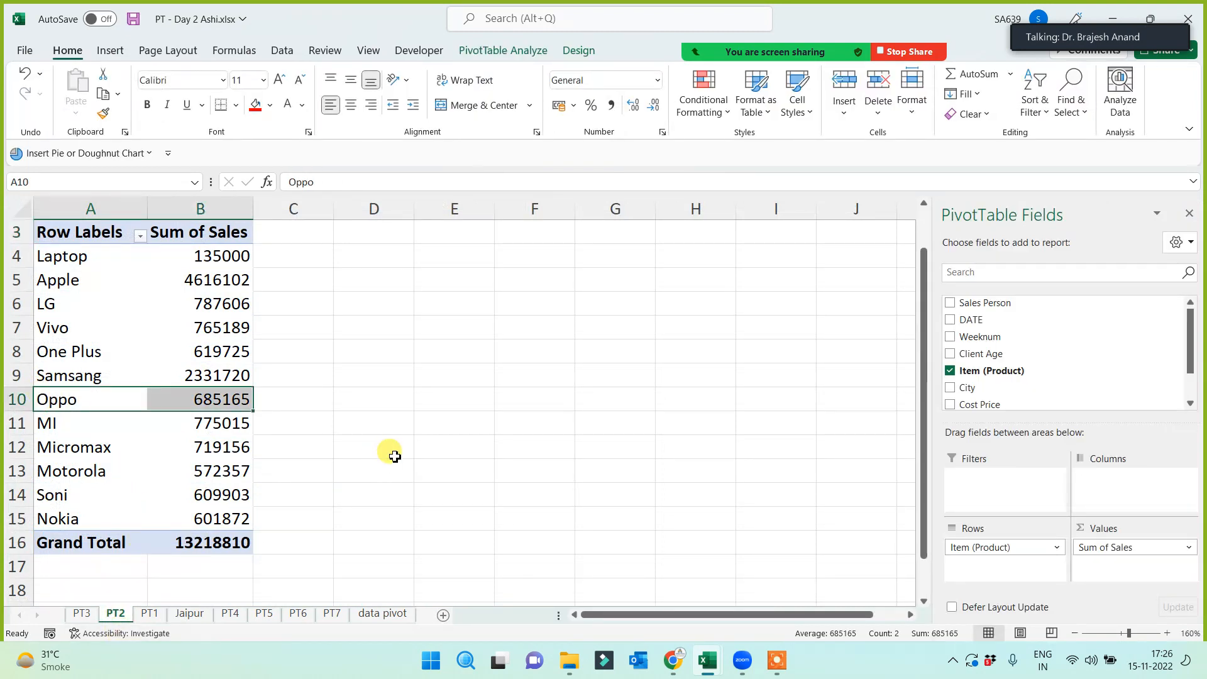
pyautogui.click(212, 404)
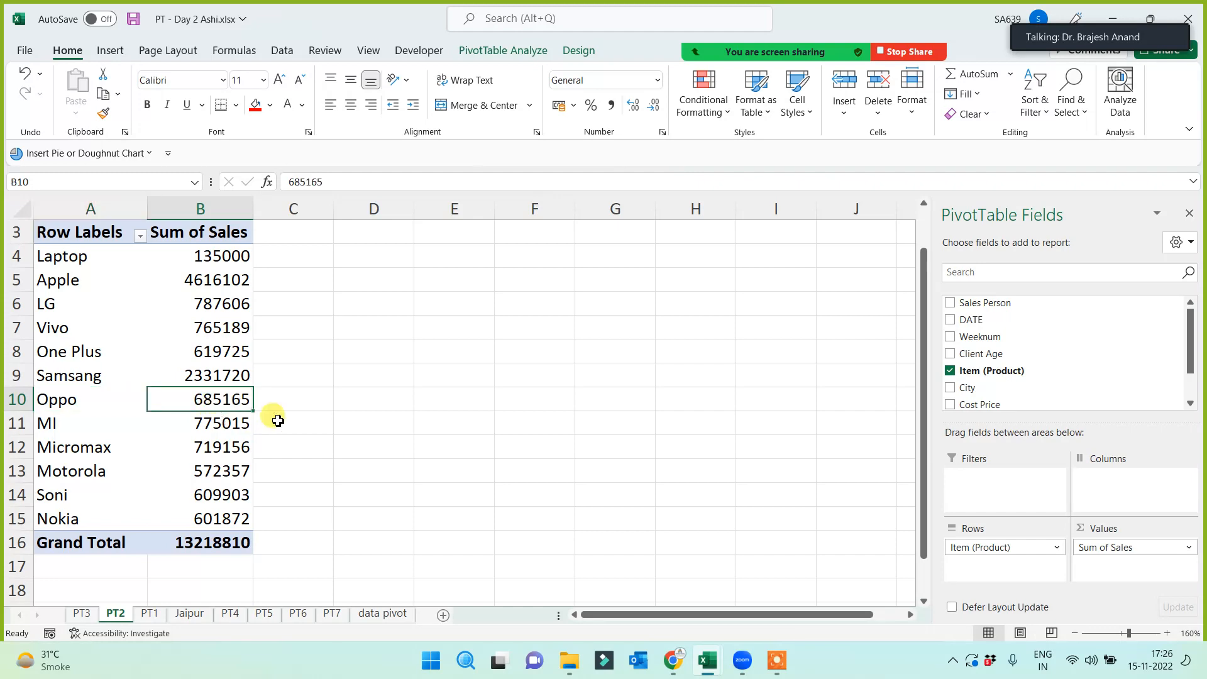
pyautogui.doubleClick(219, 401)
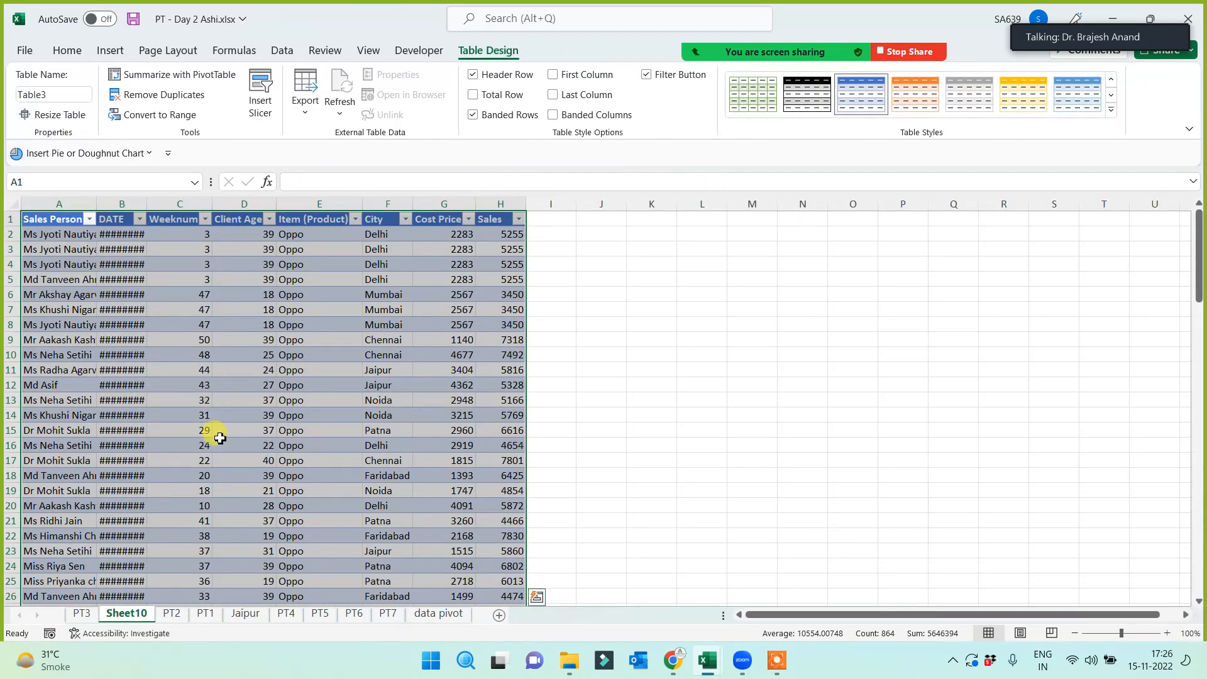
# Rename the new detail sheet as Oppo and widen its DATE column to fit the dates
pyautogui.doubleClick(127, 614)
pyautogui.write('Op')
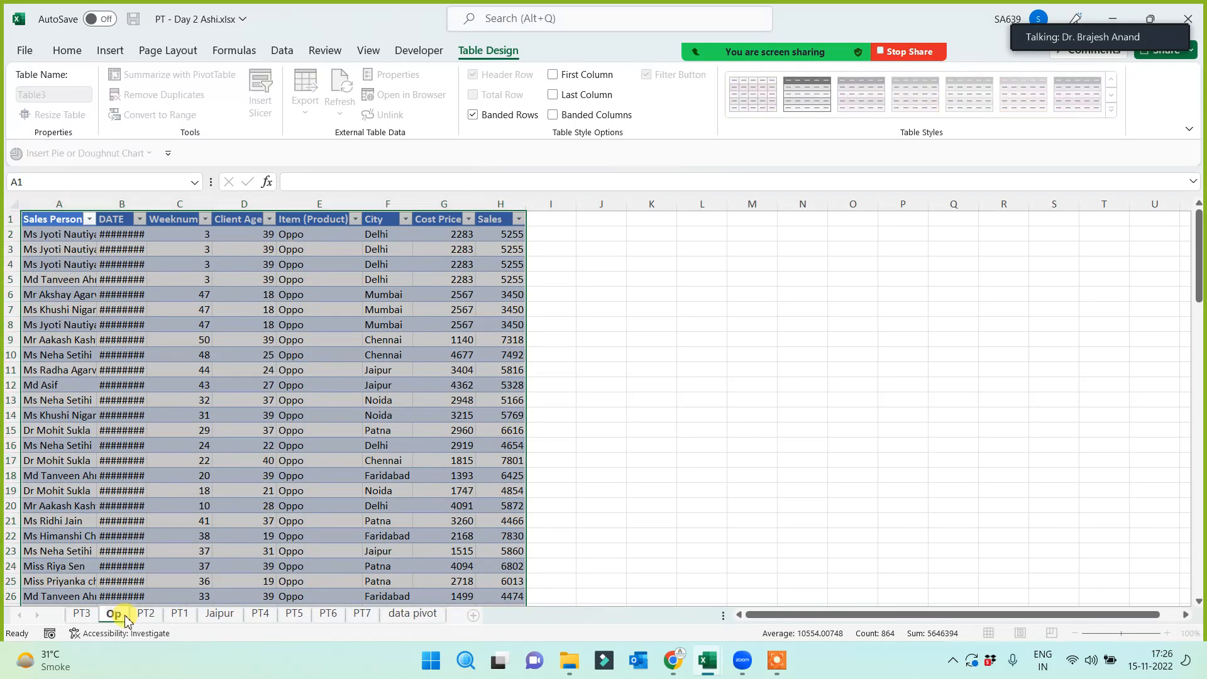
pyautogui.write('po')
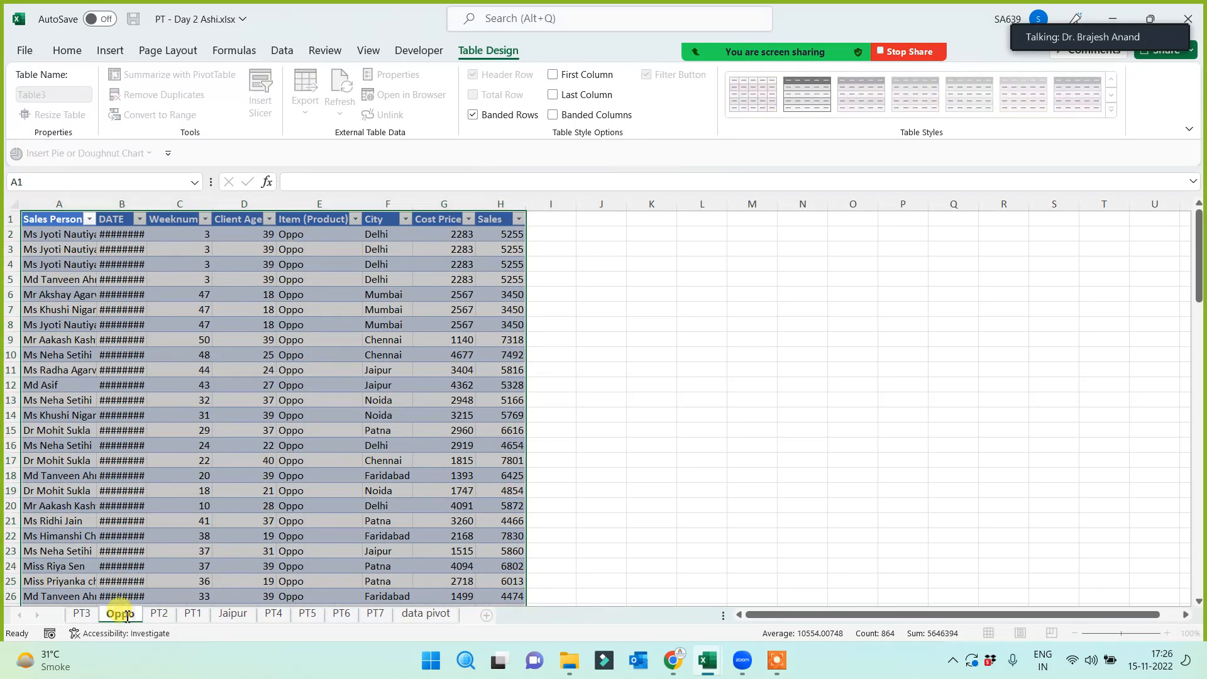
pyautogui.click(650, 444)
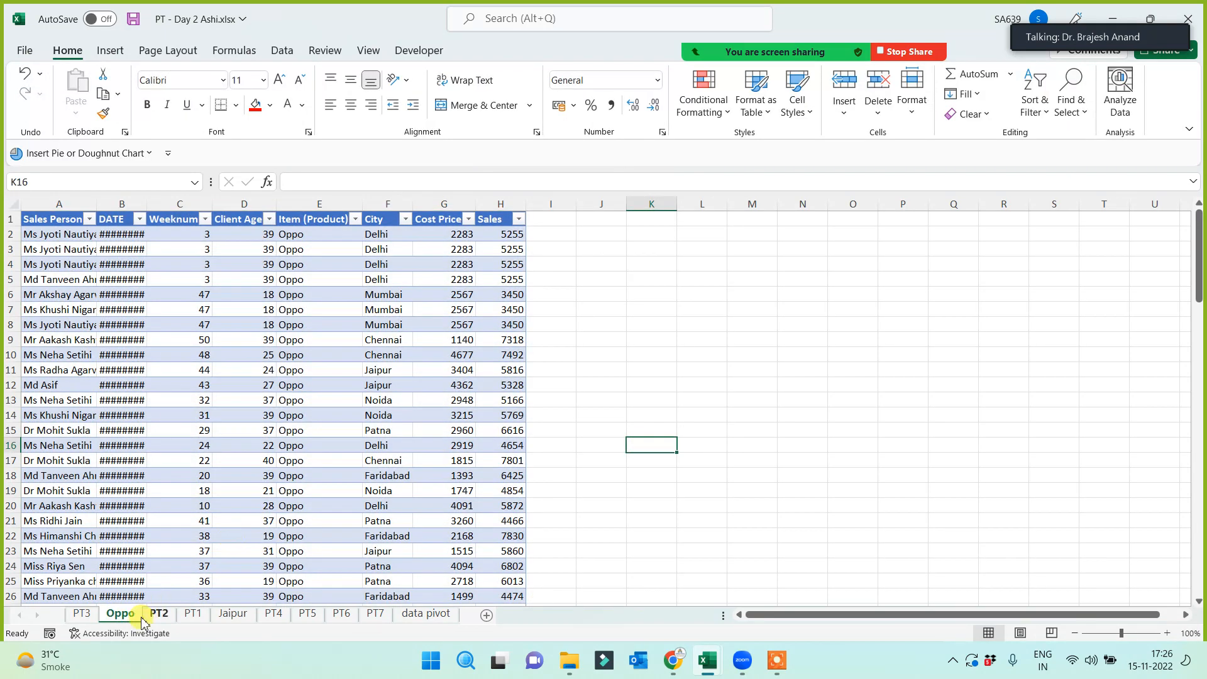
pyautogui.doubleClick(147, 204)
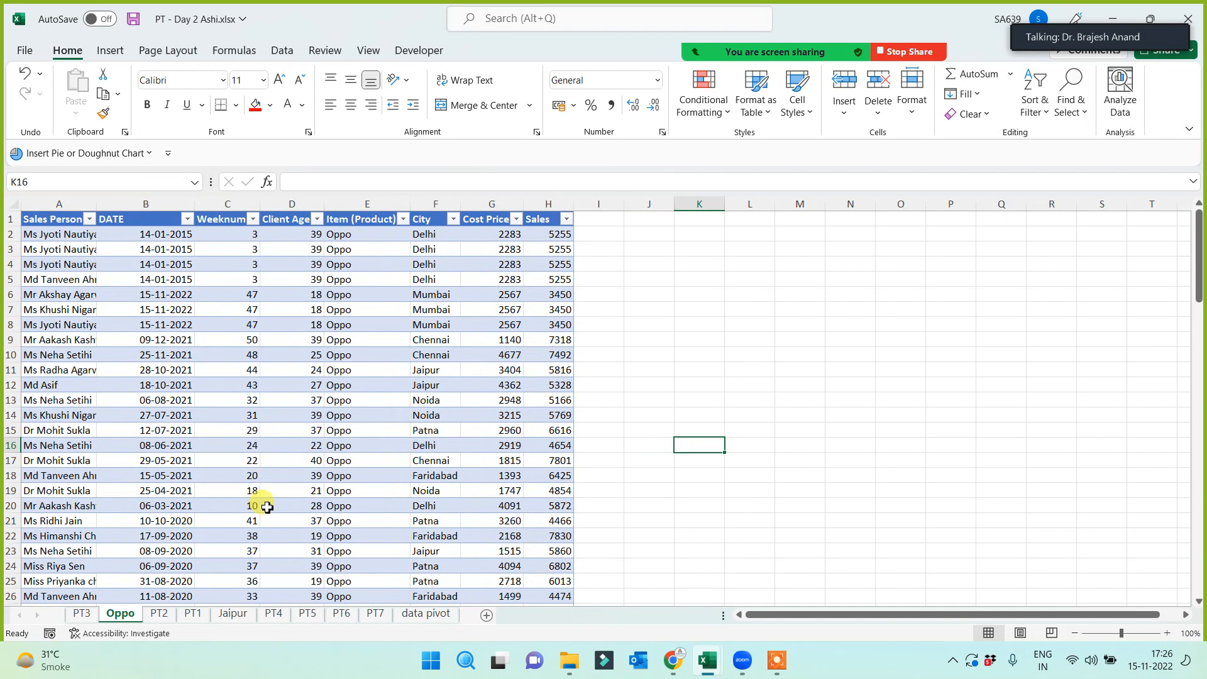
# Copy the red formatting of the "use of filter" topic to "dynamic range selecton" on the data pivot sheet
pyautogui.click(426, 613)
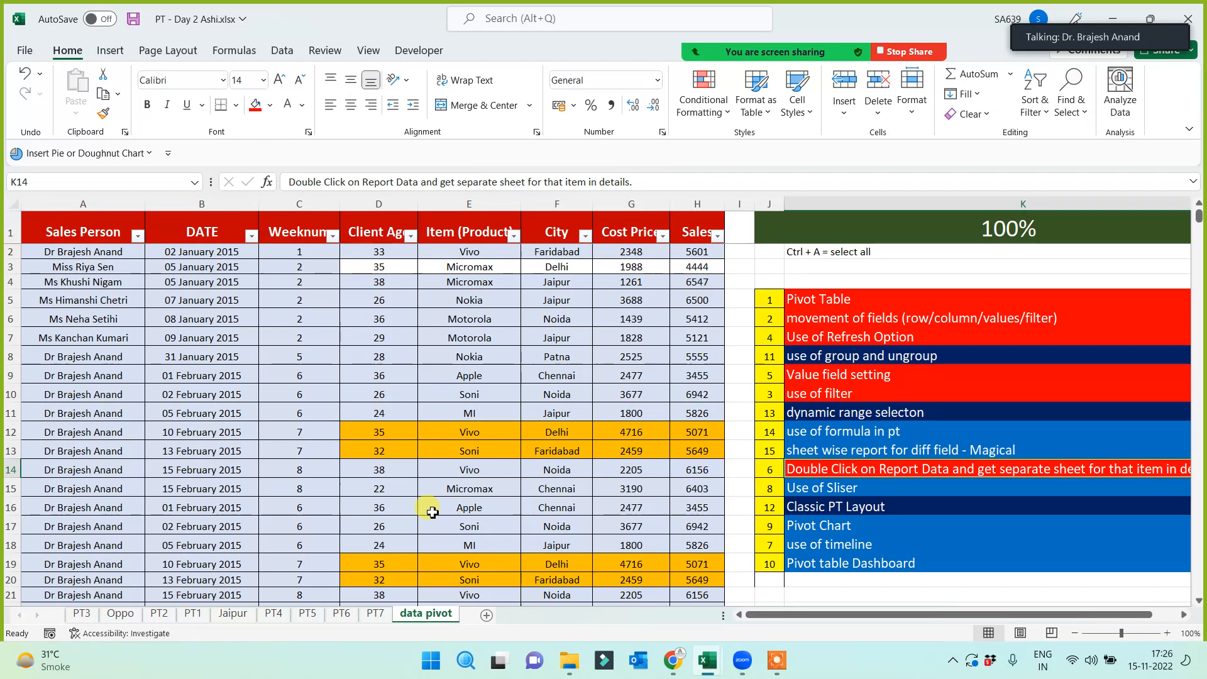
pyautogui.click(821, 393)
pyautogui.click(104, 113)
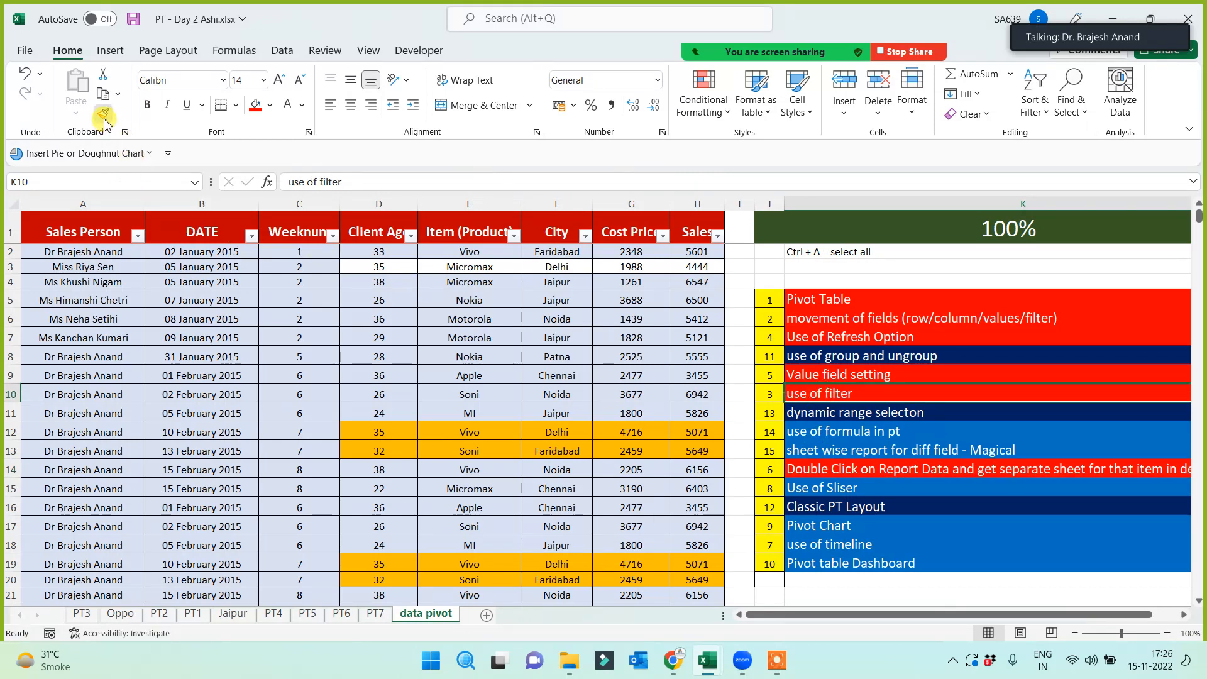
pyautogui.click(809, 414)
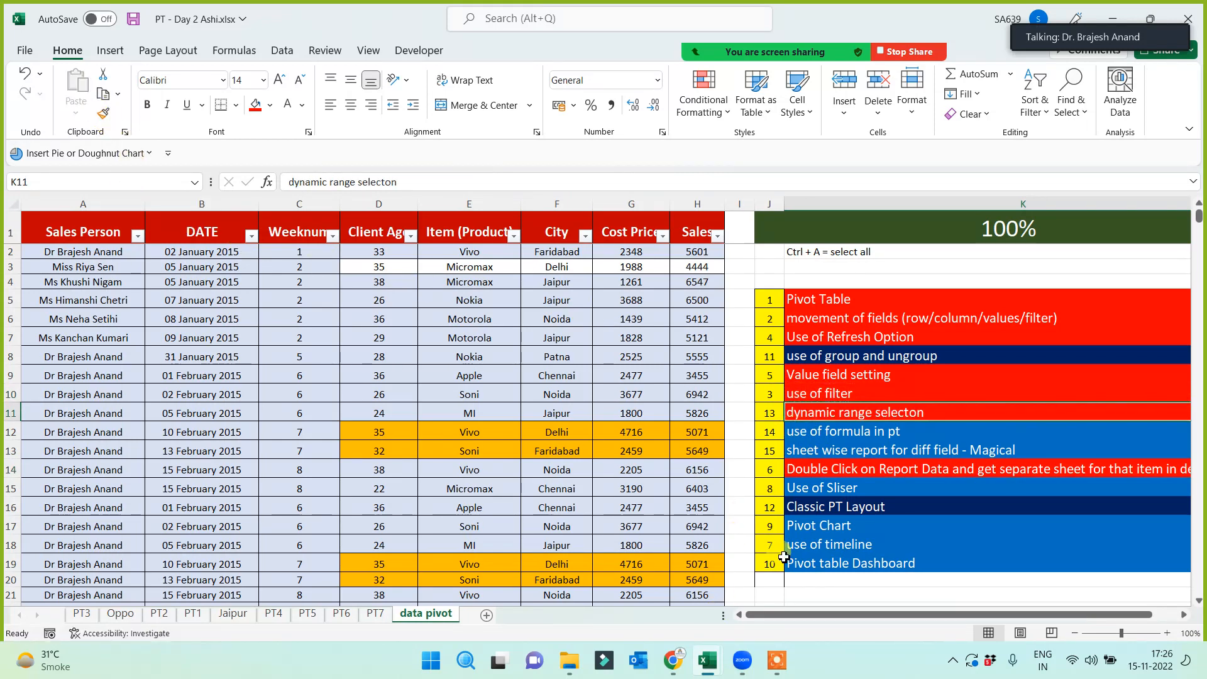
pyautogui.click(539, 345)
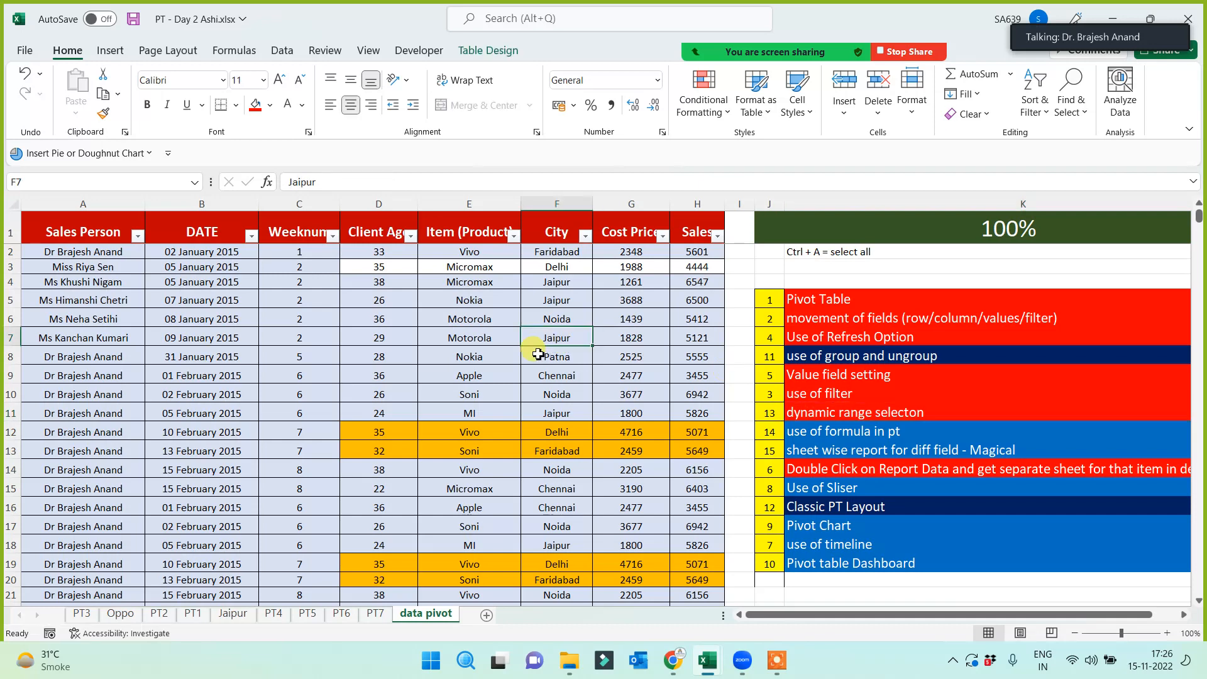
pyautogui.moveTo(692, 266); pyautogui.dragTo(675, 411)
pyautogui.click(512, 335)
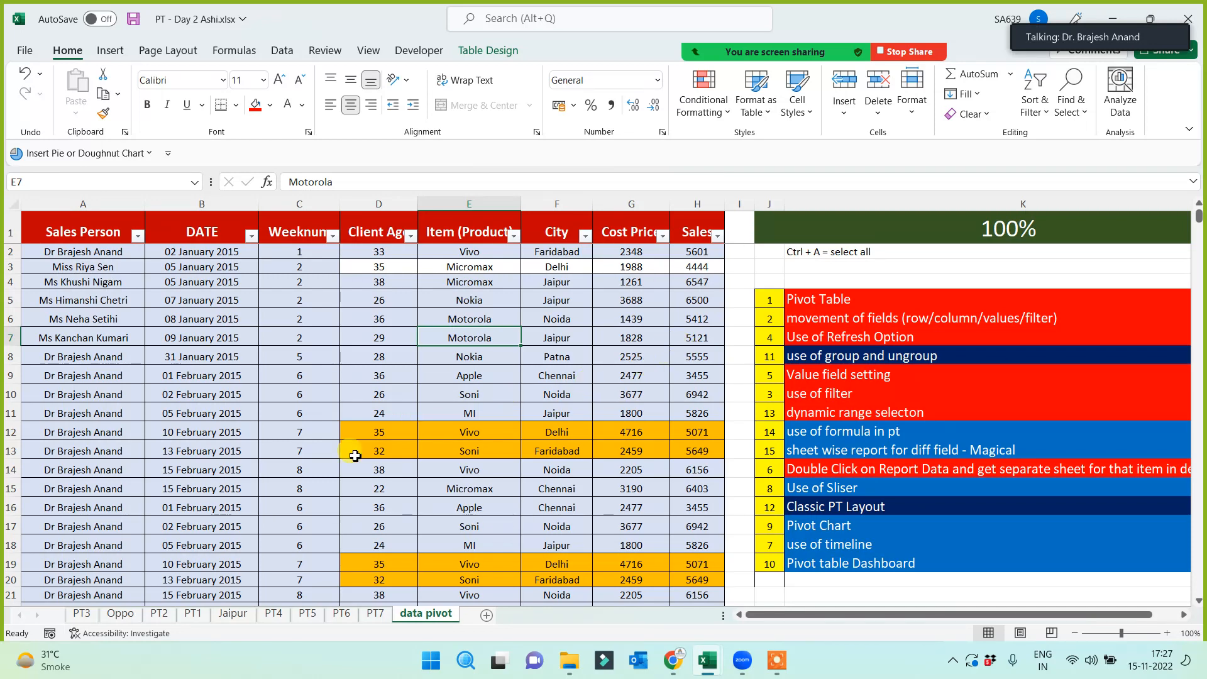
pyautogui.click(272, 615)
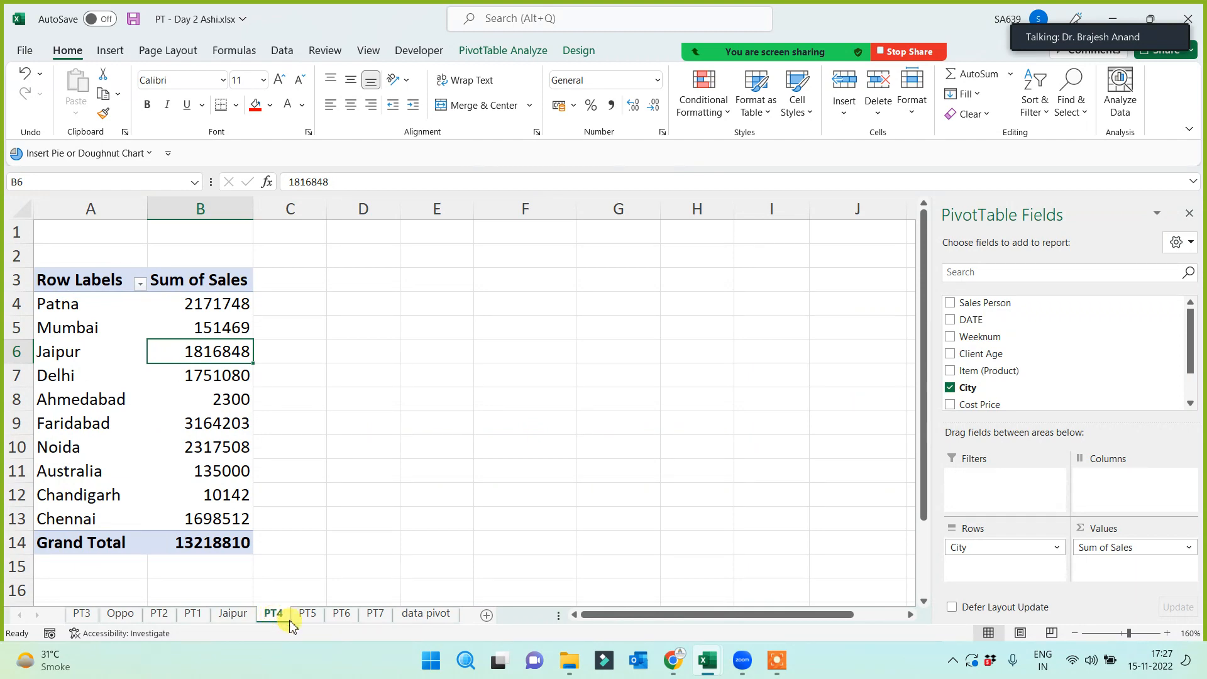
pyautogui.click(426, 613)
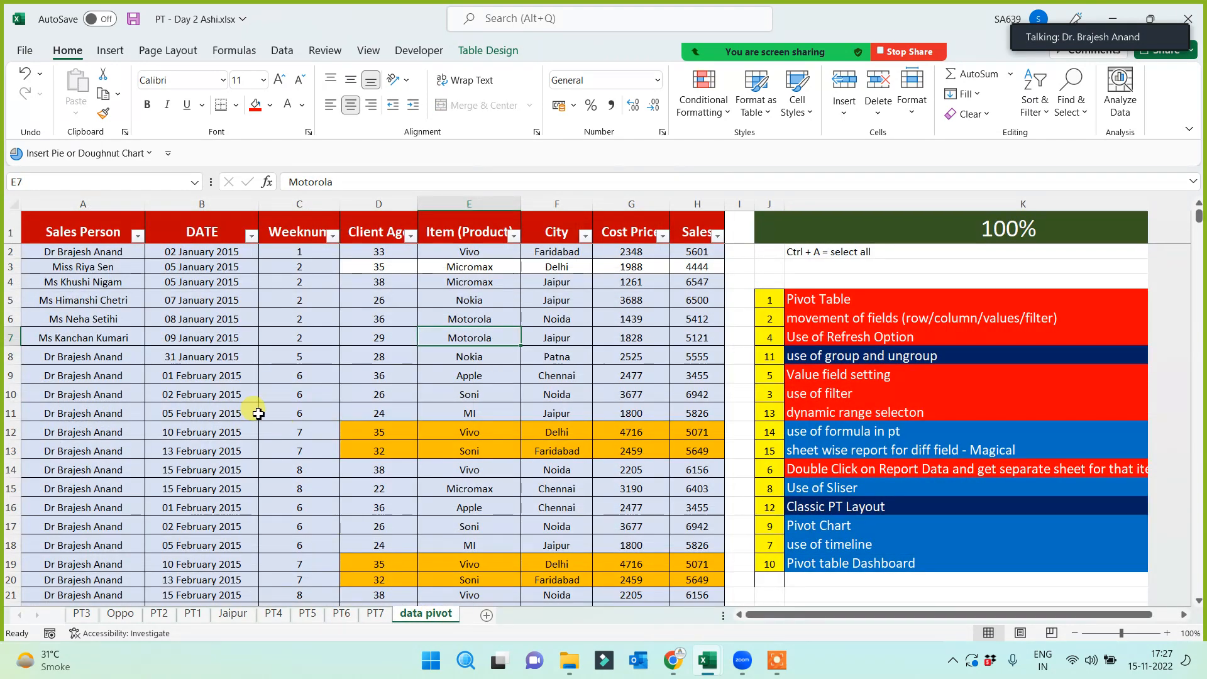
# Go to the end of the sales data on the data pivot sheet and examine where its last rows end
pyautogui.click(242, 412)
pyautogui.hotkey('ctrl', 'Down')
pyautogui.press('Down')
pyautogui.press('Down')
pyautogui.press('Down')
pyautogui.press('Down')
pyautogui.press('Down')
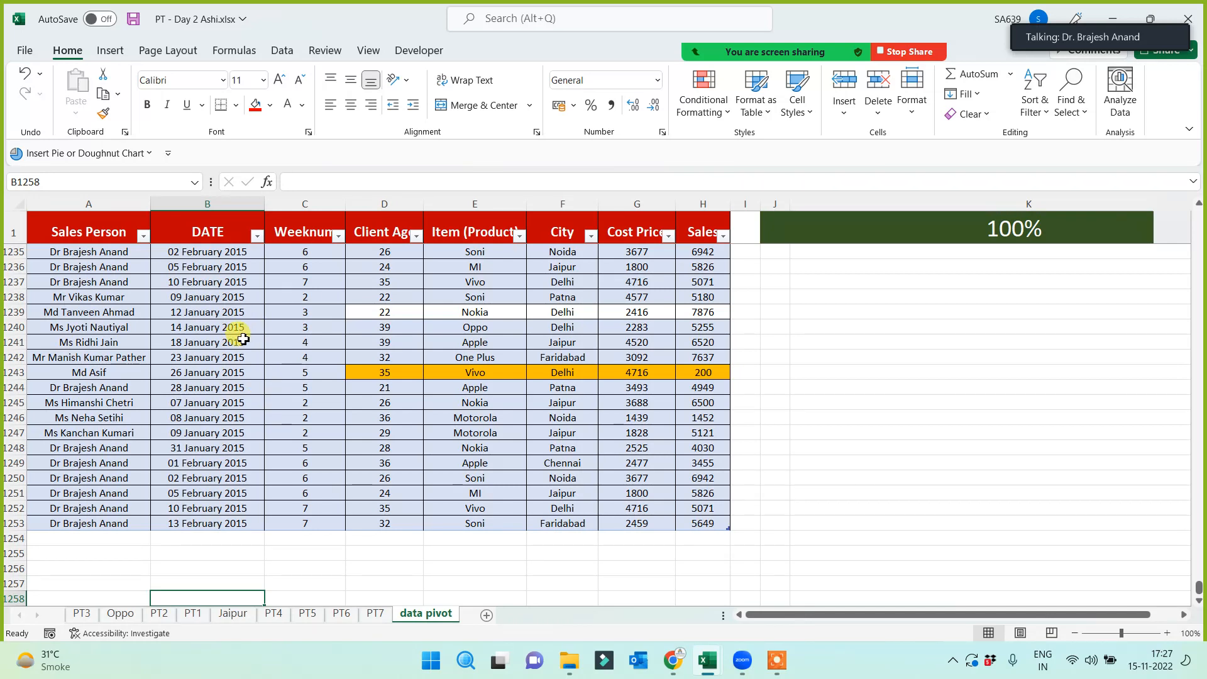
# Select the entire sales table on the data pivot sheet and convert it to a normal range
pyautogui.click(237, 463)
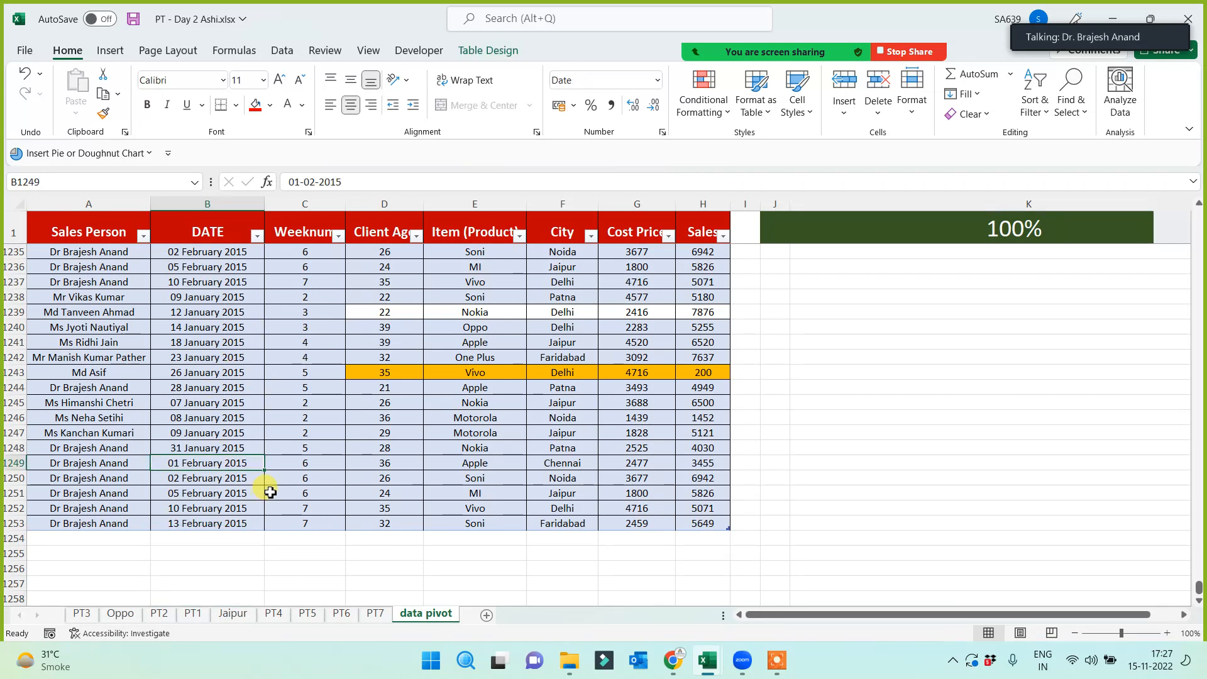
pyautogui.hotkey('ctrl', 'a')
pyautogui.hotkey('ctrl', 'a')
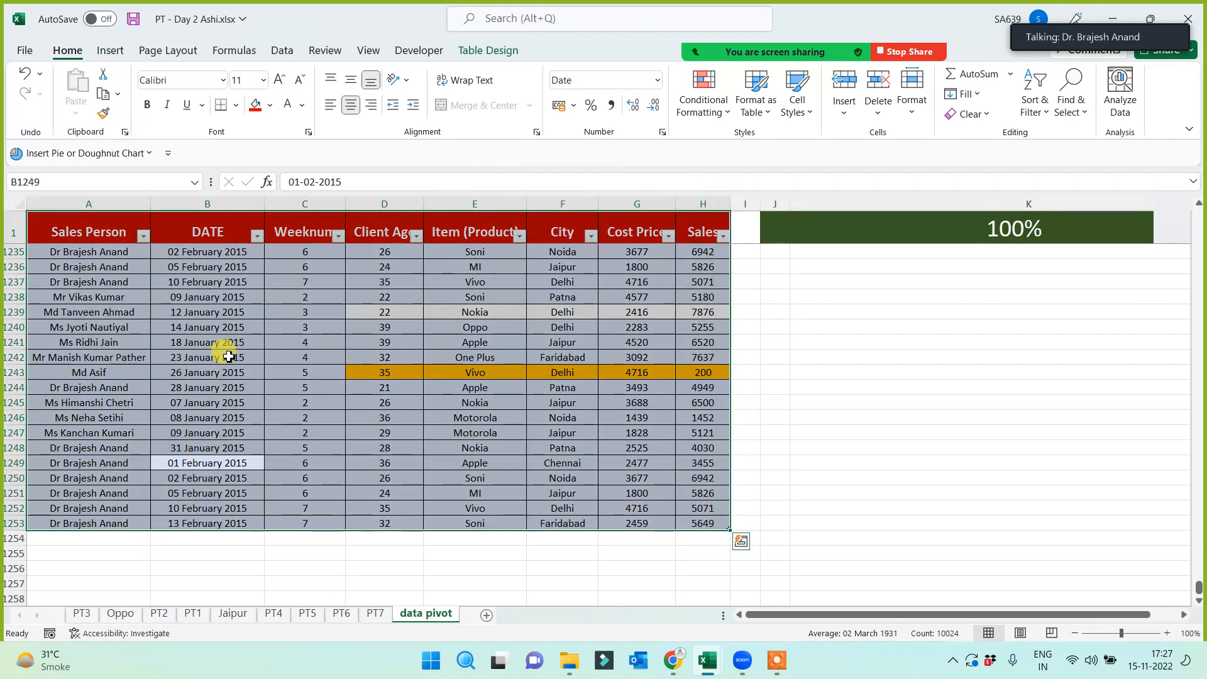
pyautogui.click(110, 50)
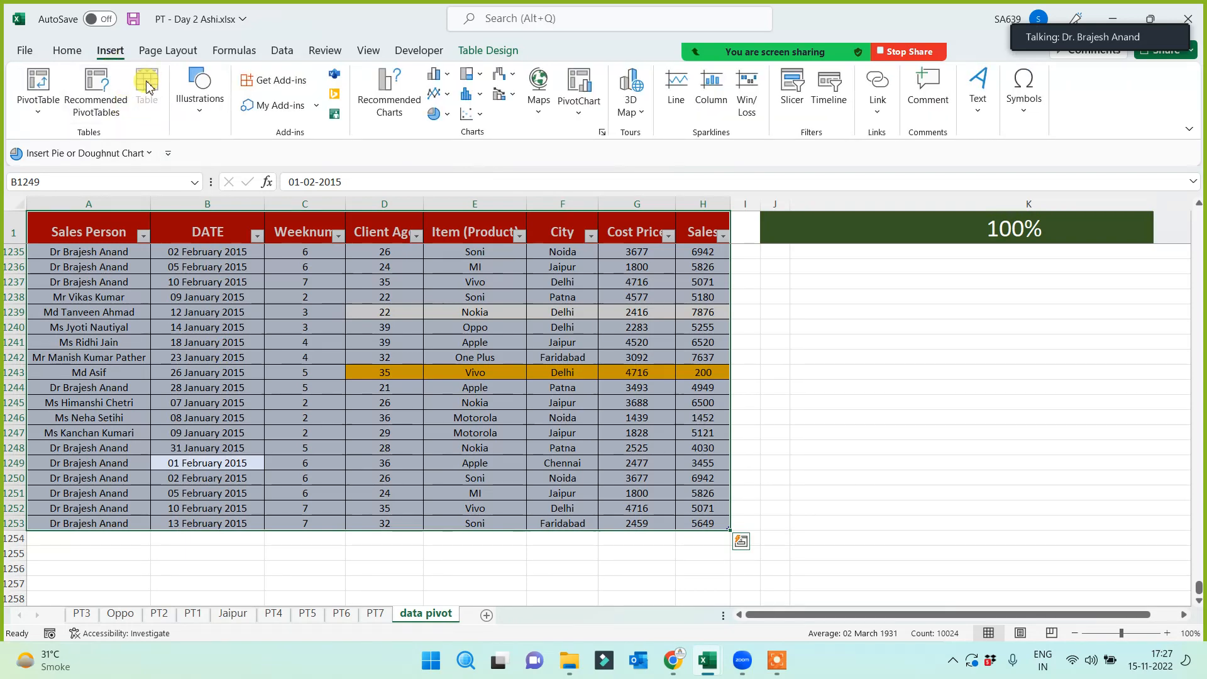
pyautogui.click(497, 53)
pyautogui.click(159, 115)
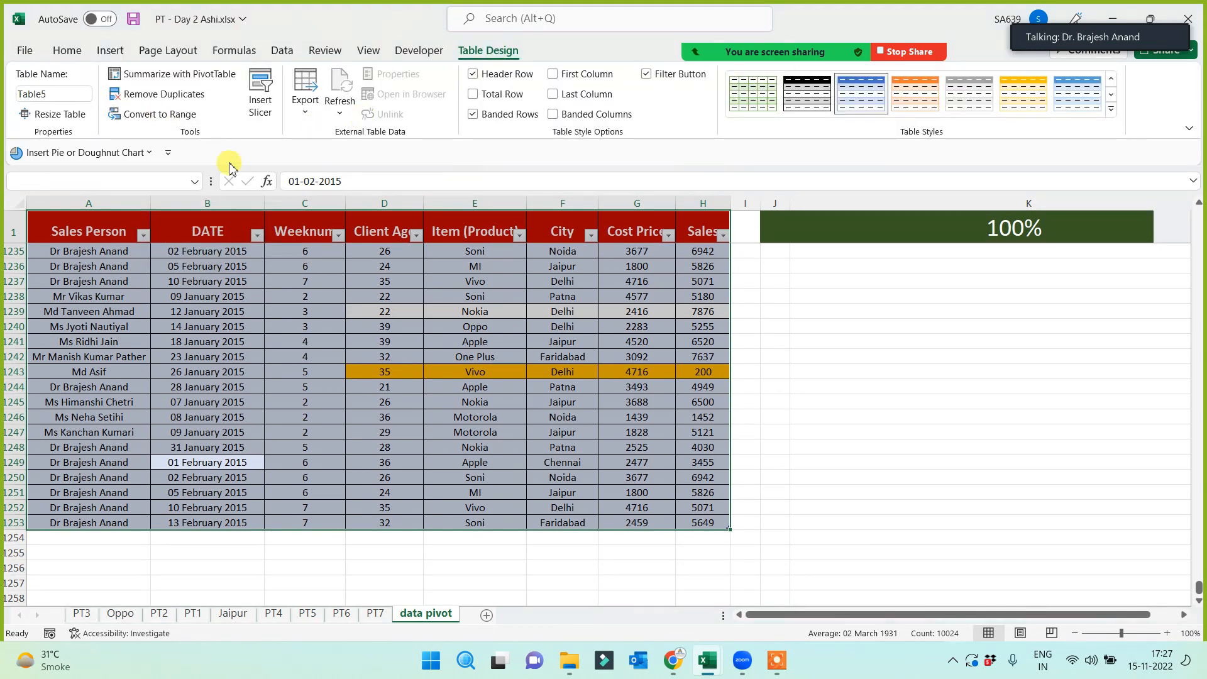
pyautogui.click(575, 373)
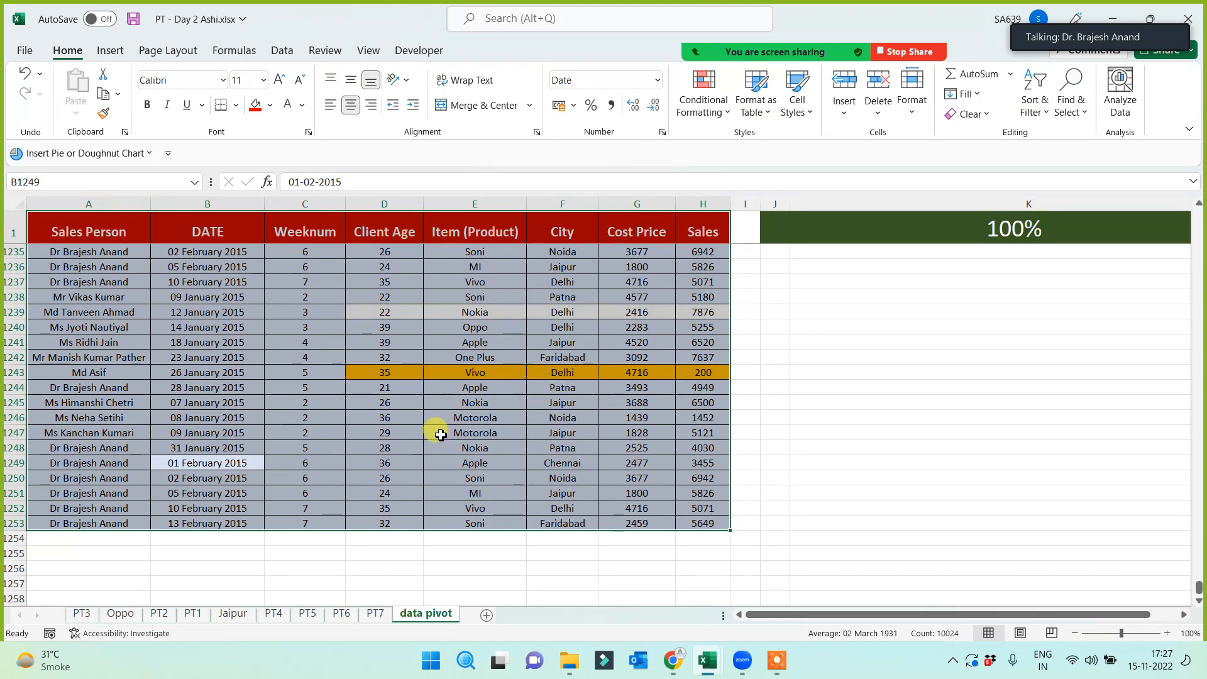
# Create a table from the sales data range $A$1:$H$1253 with its first row as headers
pyautogui.click(109, 50)
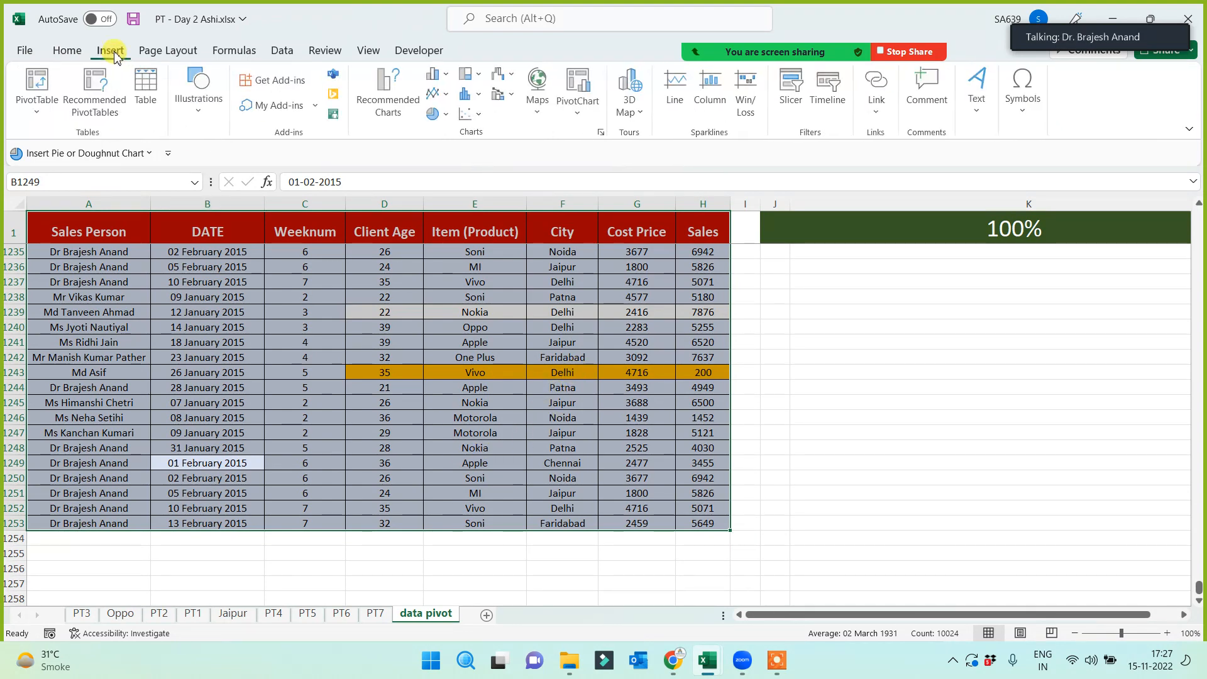
pyautogui.click(149, 88)
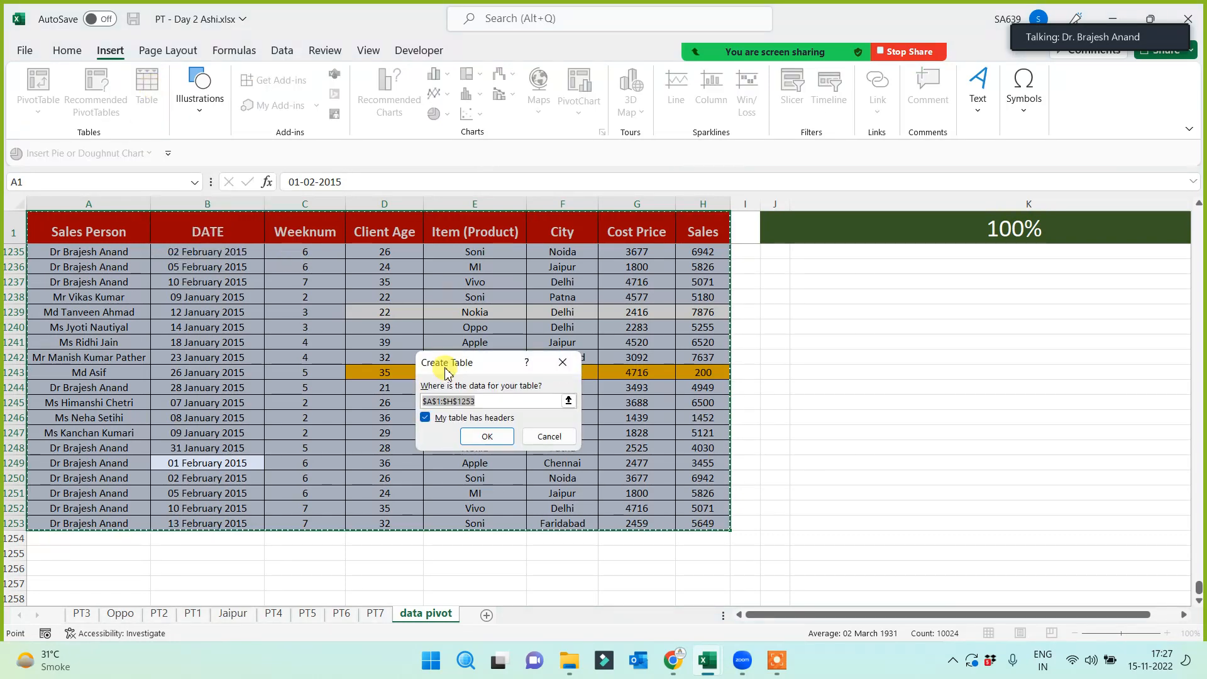
pyautogui.click(486, 436)
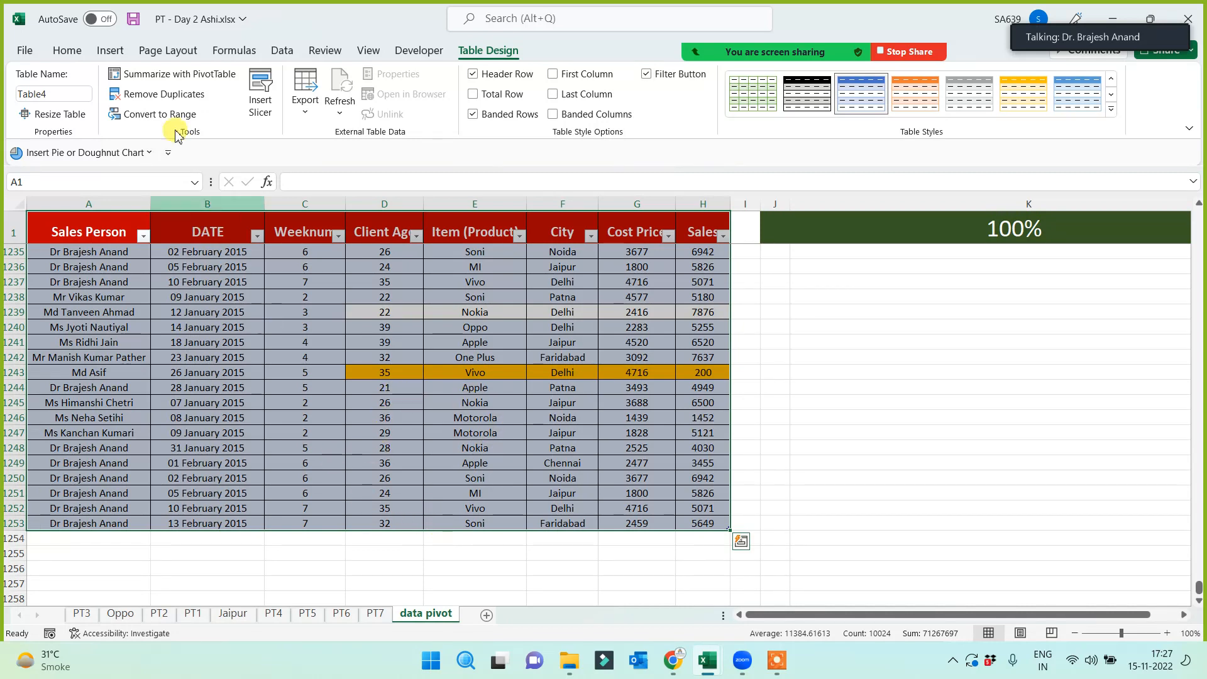
pyautogui.click(113, 53)
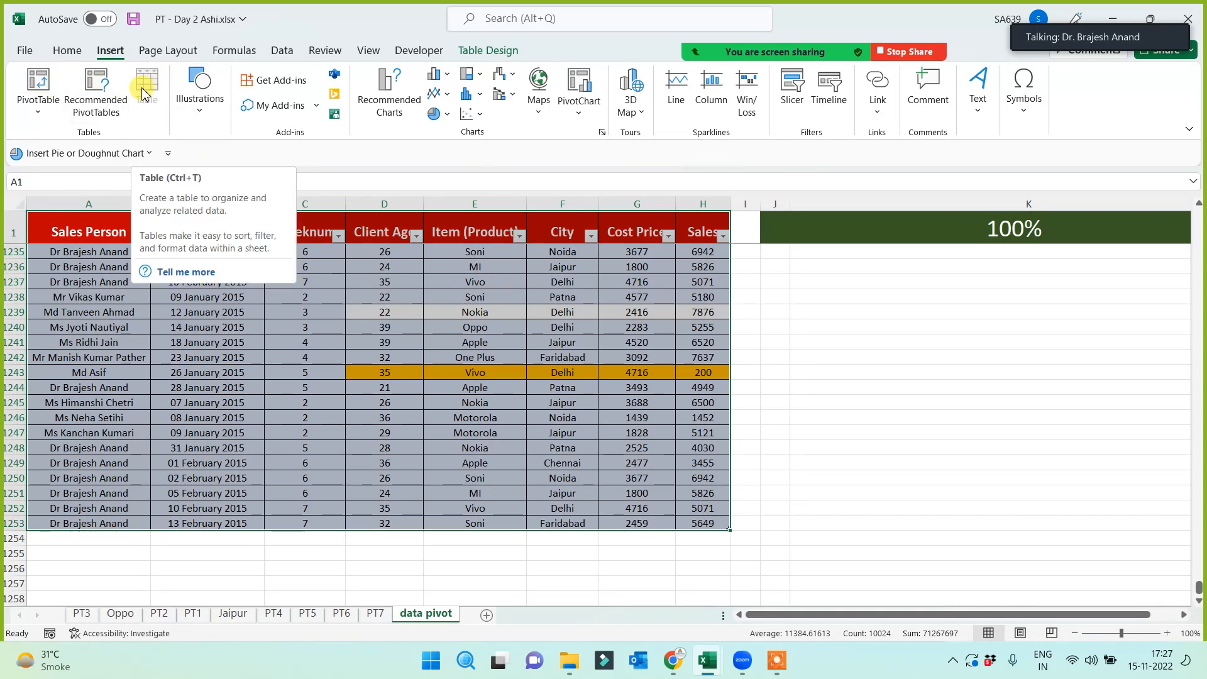
# Insert a PivotTable from the sales table on a new worksheet and name that sheet PT8
pyautogui.click(39, 86)
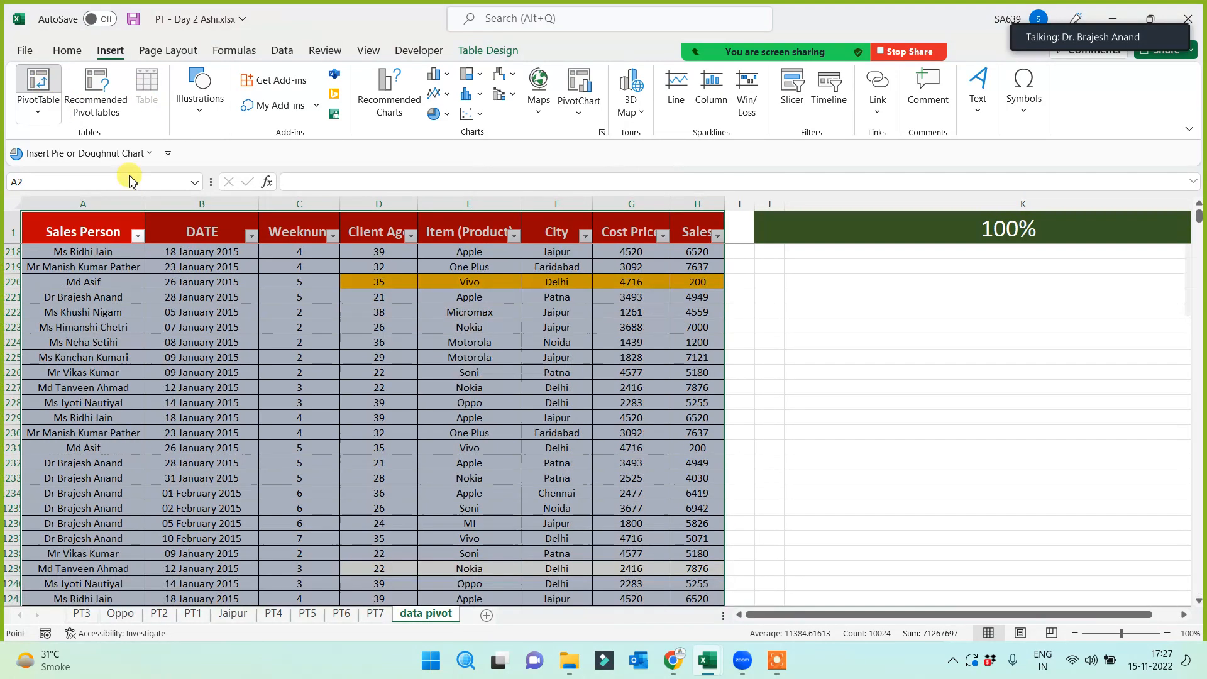
pyautogui.click(566, 488)
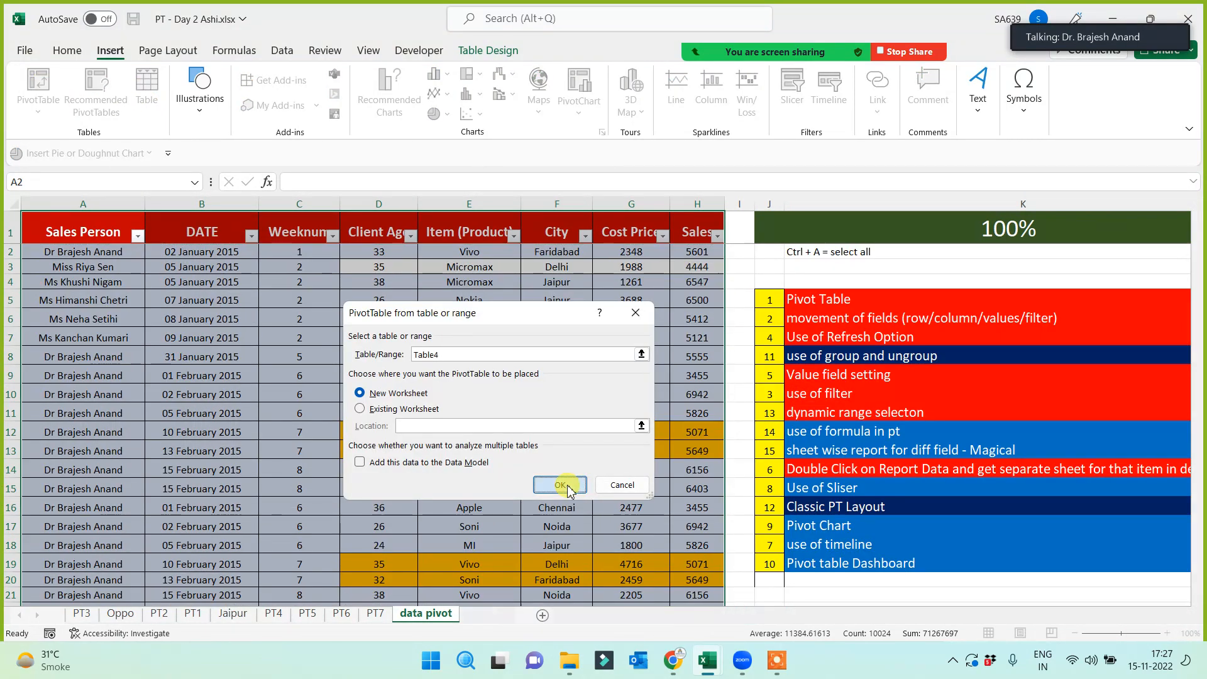
pyautogui.doubleClick(425, 615)
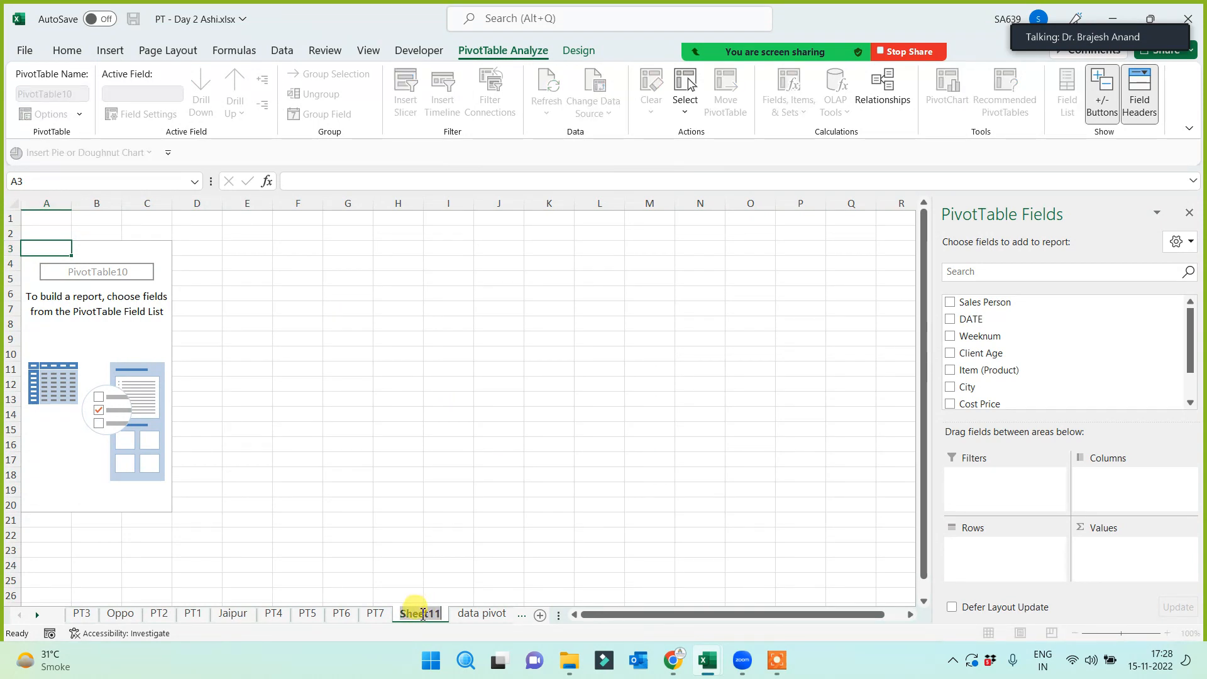
pyautogui.write('PT8')
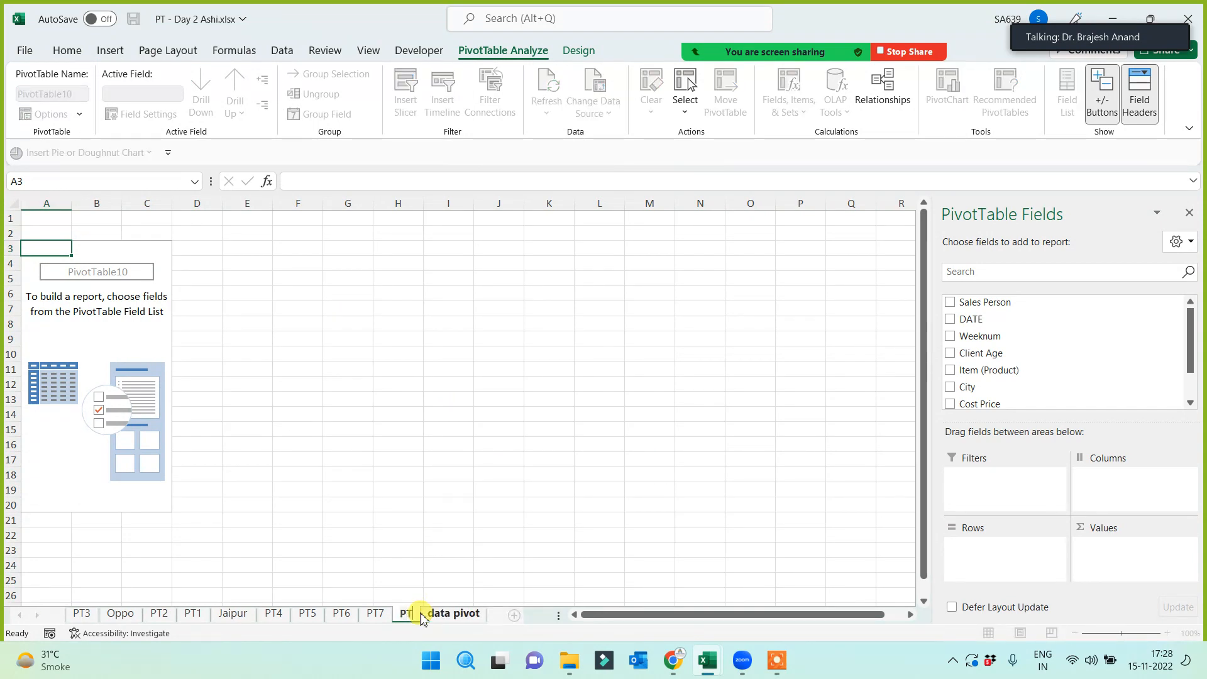
pyautogui.click(462, 615)
pyautogui.click(836, 413)
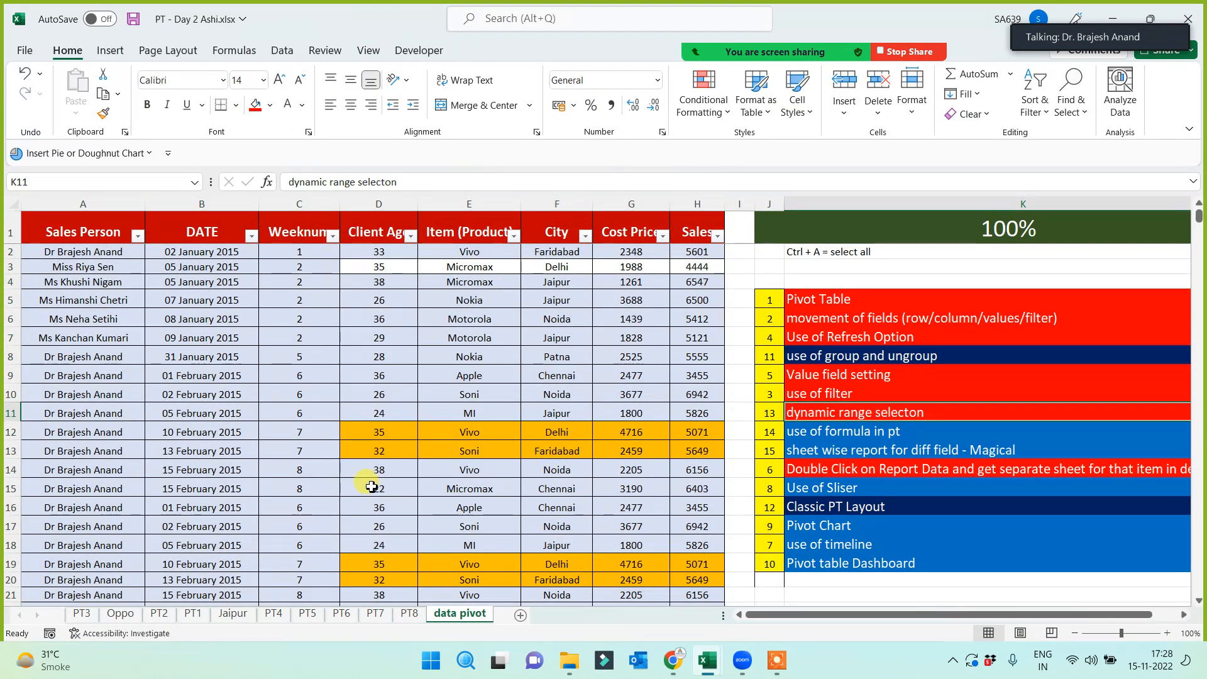
# Build the PT8 PivotTable with Item (Product) in the rows and the sum of Cost Price in the values
pyautogui.click(409, 614)
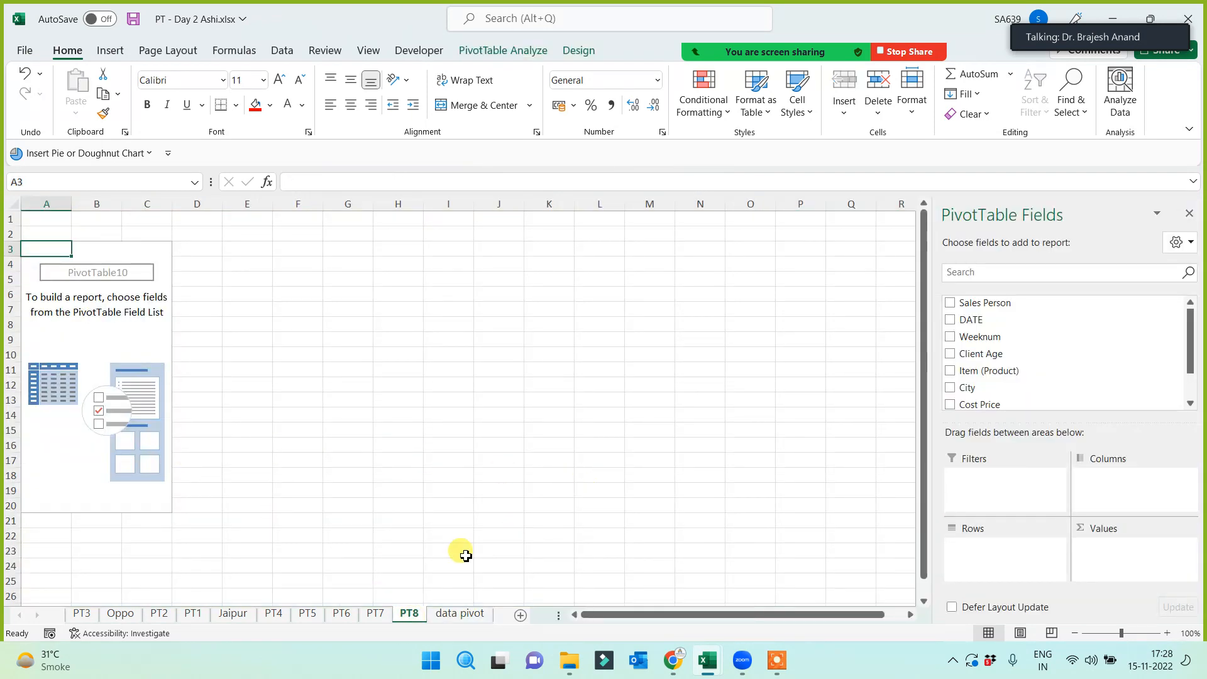
pyautogui.click(447, 615)
pyautogui.click(412, 611)
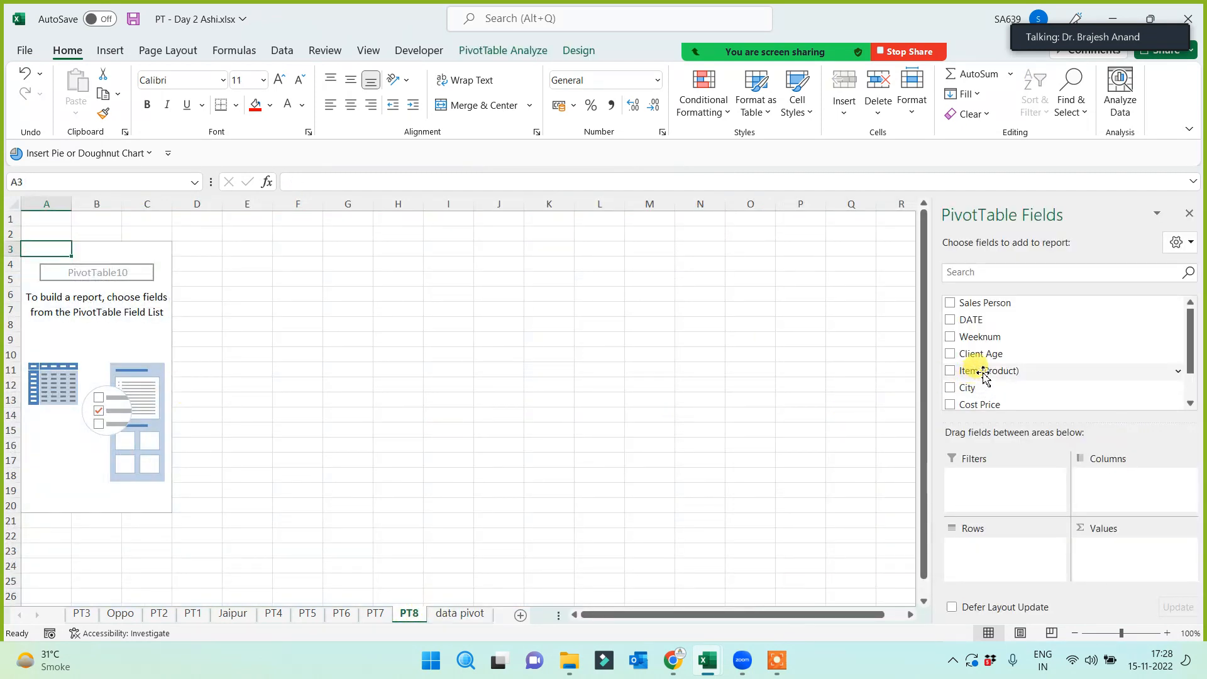
pyautogui.moveTo(984, 376); pyautogui.dragTo(994, 550)
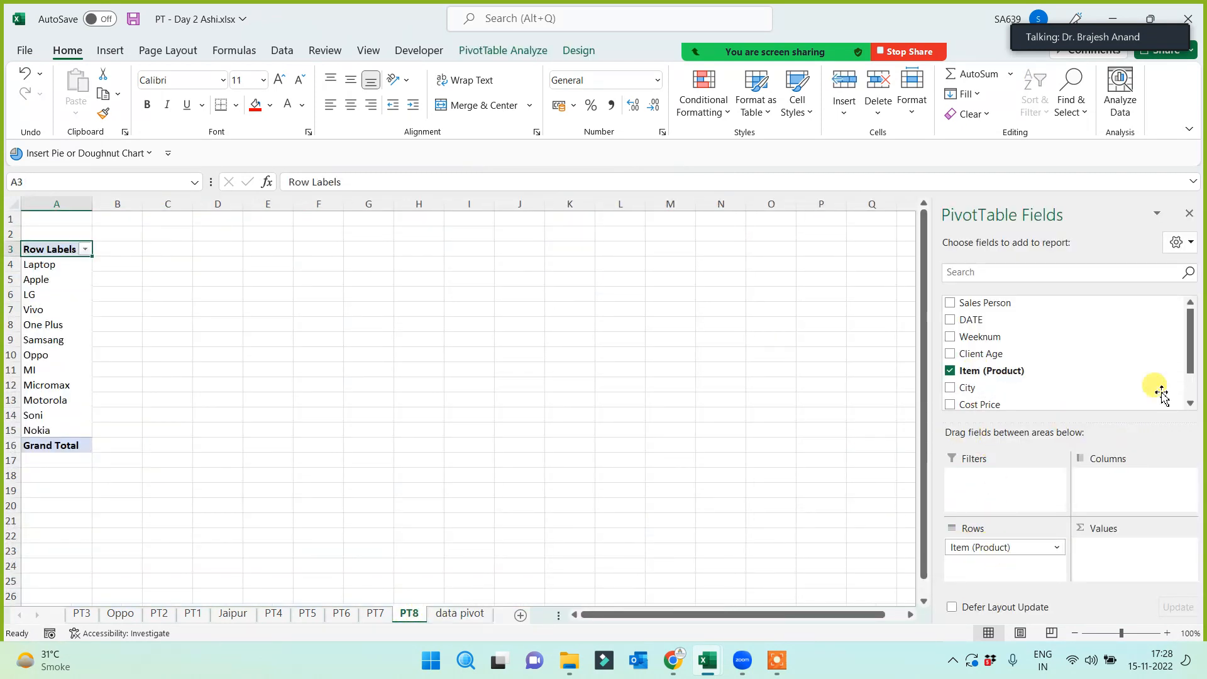
pyautogui.moveTo(1025, 406); pyautogui.dragTo(1107, 548)
pyautogui.scroll(2, 346, 453)
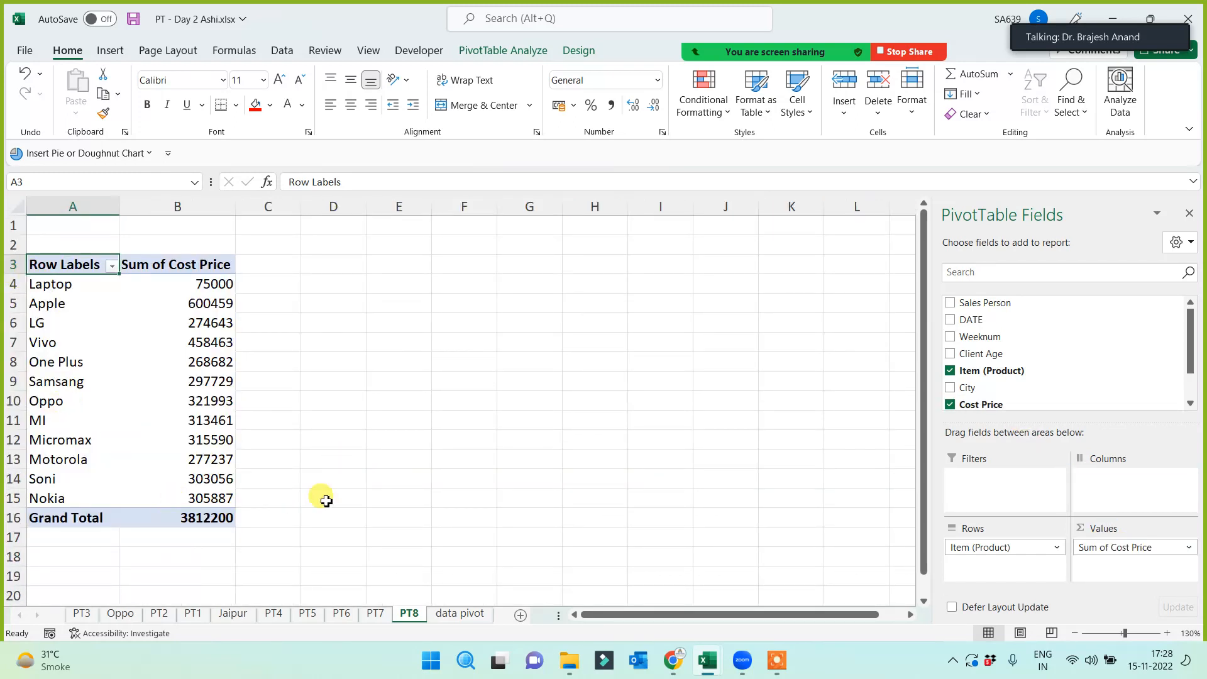
# Copy rows 8 to 18 of the sales table on the data pivot sheet and paste them directly below its last row at A1254
pyautogui.click(460, 613)
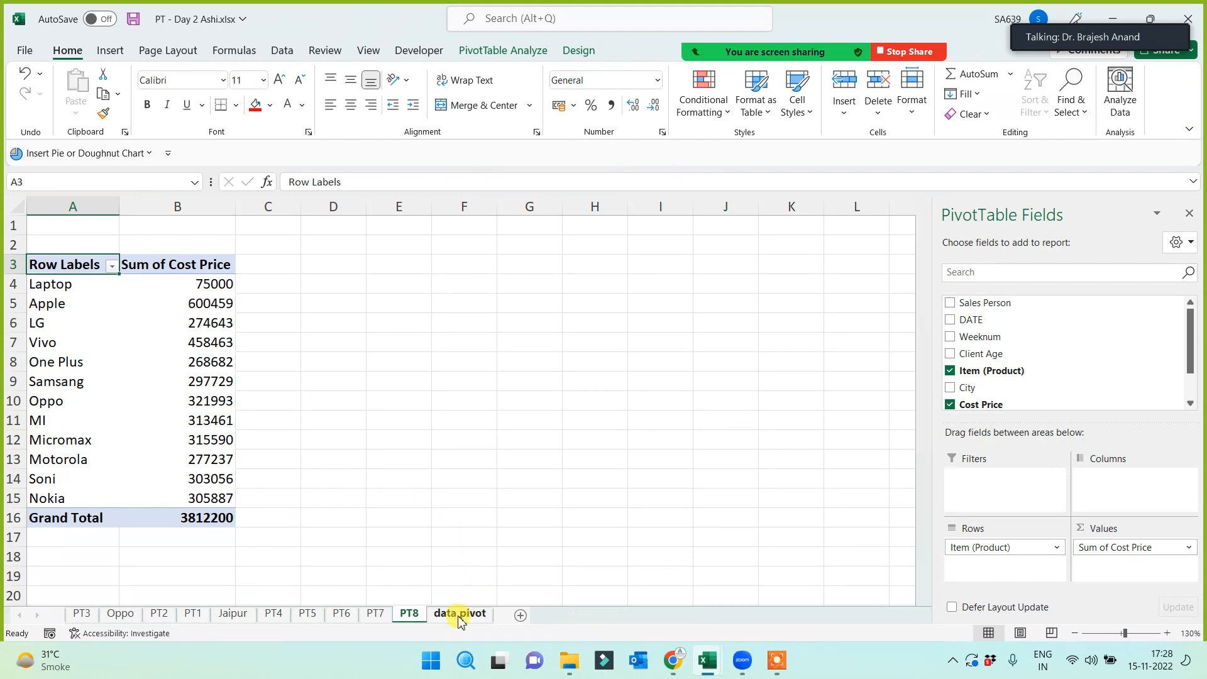
pyautogui.moveTo(92, 363); pyautogui.dragTo(677, 539)
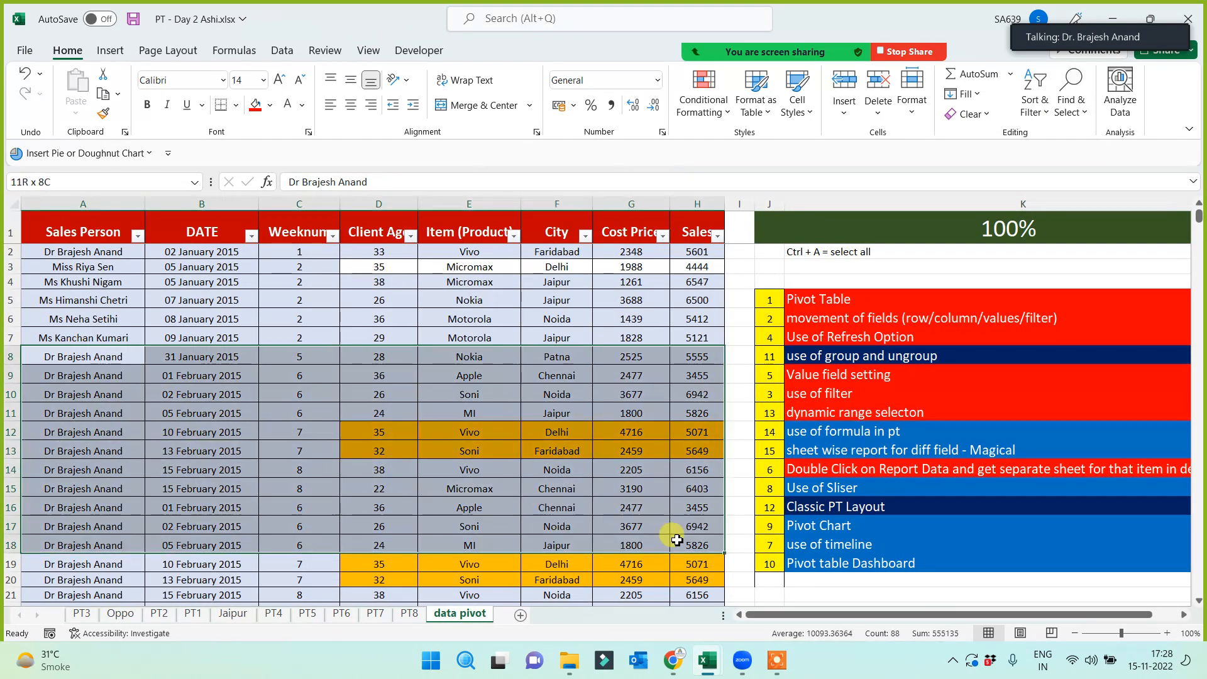
pyautogui.hotkey('ctrl', 'c')
pyautogui.hotkey('ctrl', 'Down')
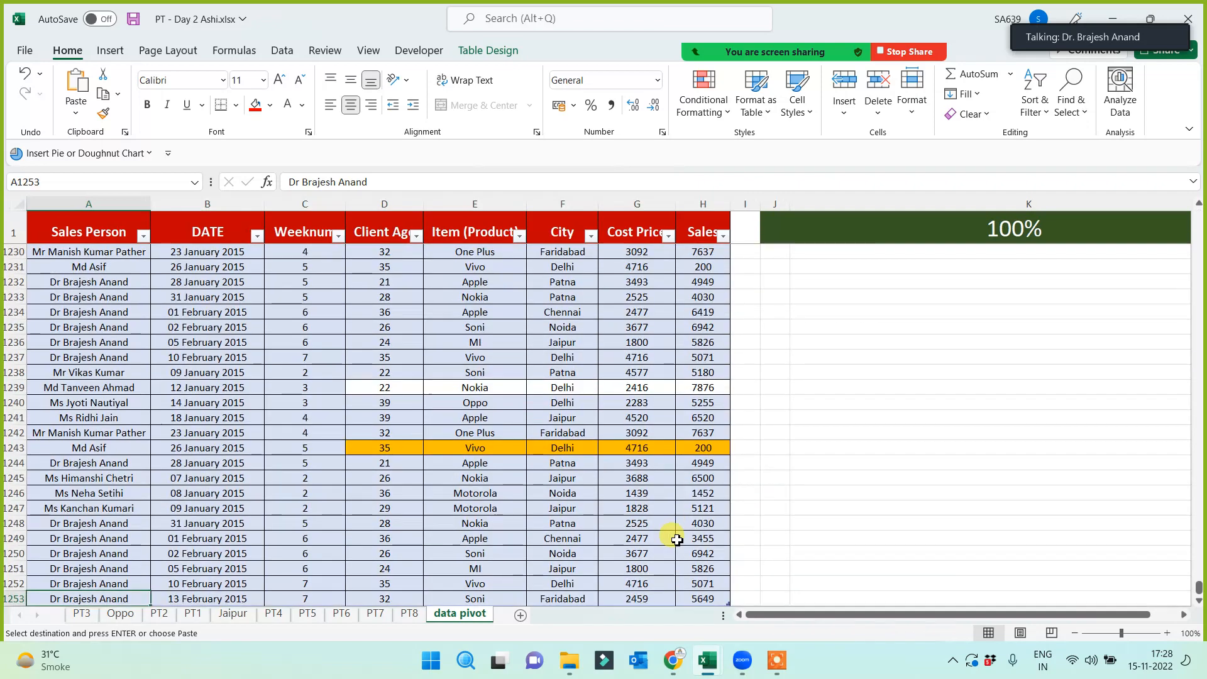
pyautogui.press('Down')
pyautogui.hotkey('ctrl', 'v')
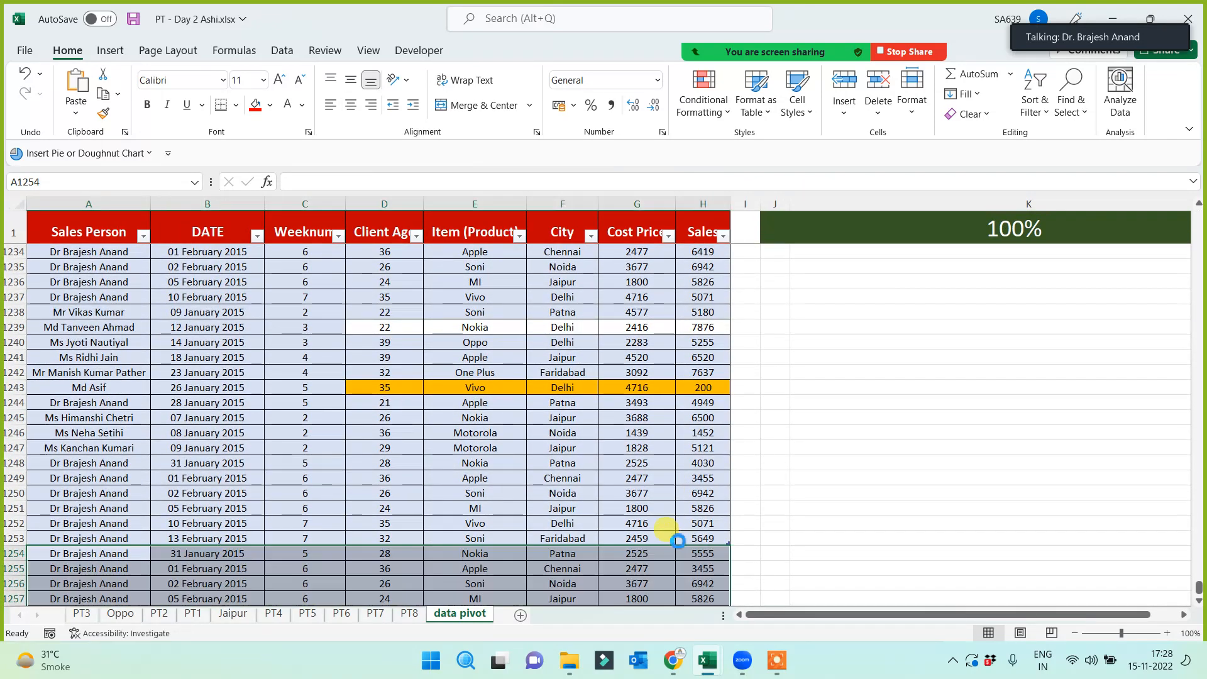
pyautogui.scroll(-2, 678, 528)
pyautogui.scroll(-2, 679, 520)
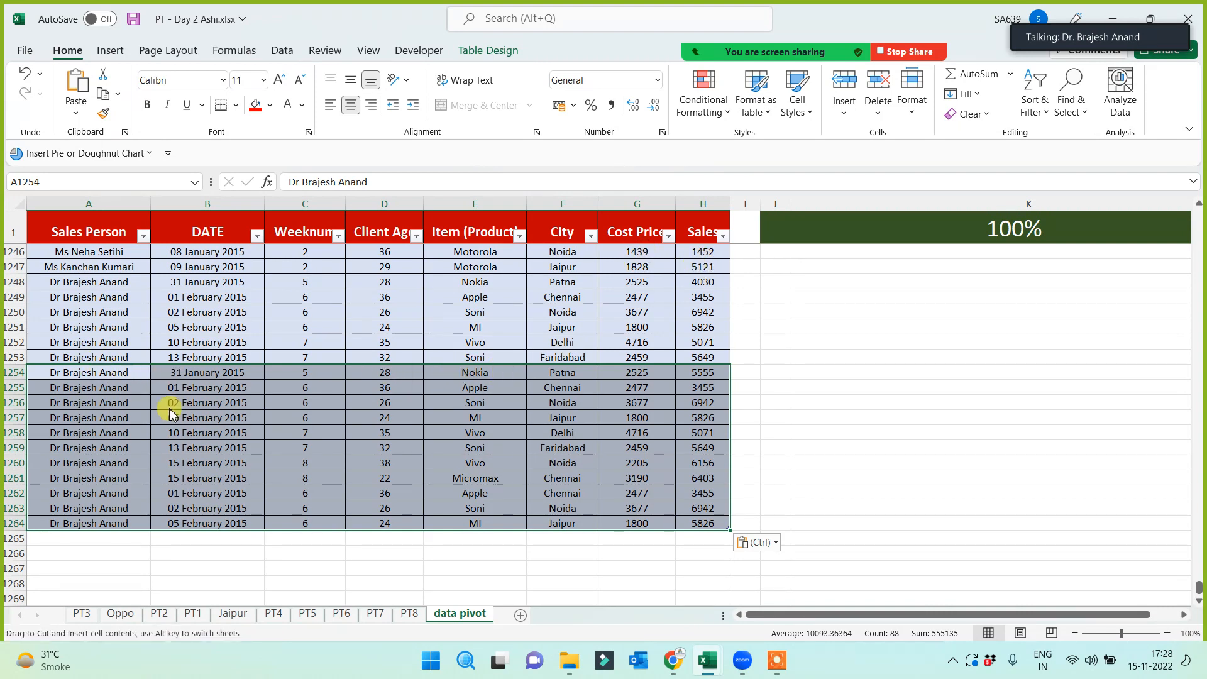
pyautogui.moveTo(170, 409); pyautogui.dragTo(119, 378)
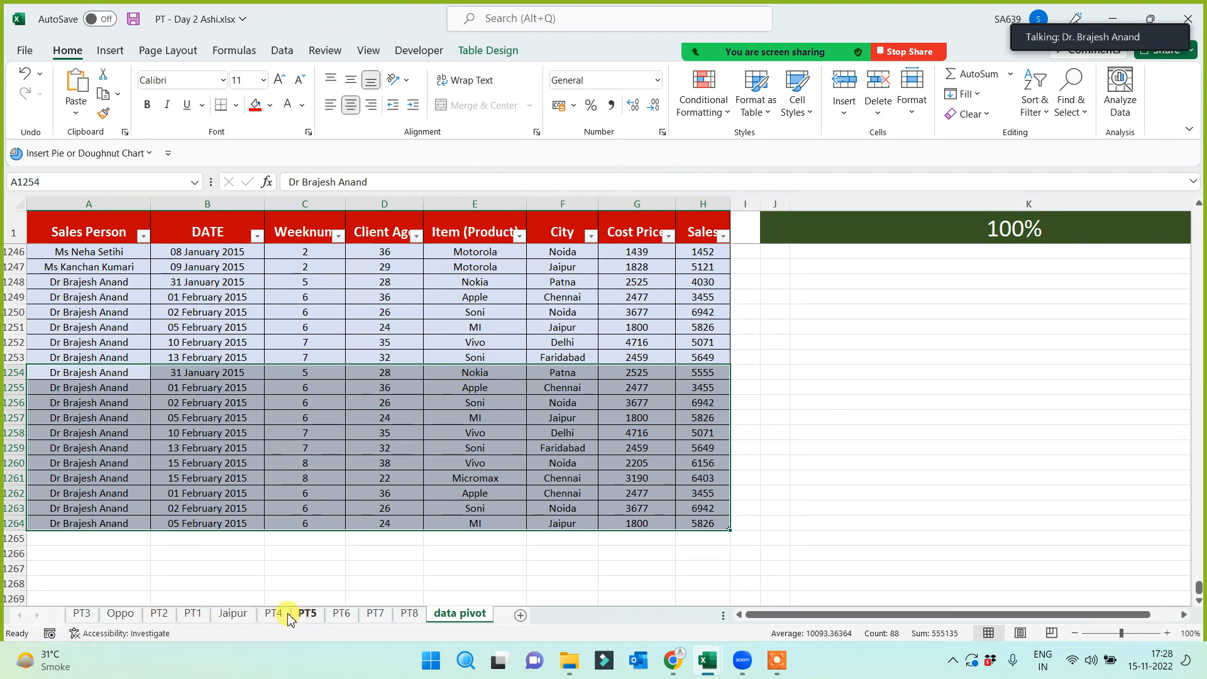
# Refresh the PivotTable on the PT8 sheet, and return to the pasted rows on the data pivot sheet
pyautogui.click(406, 615)
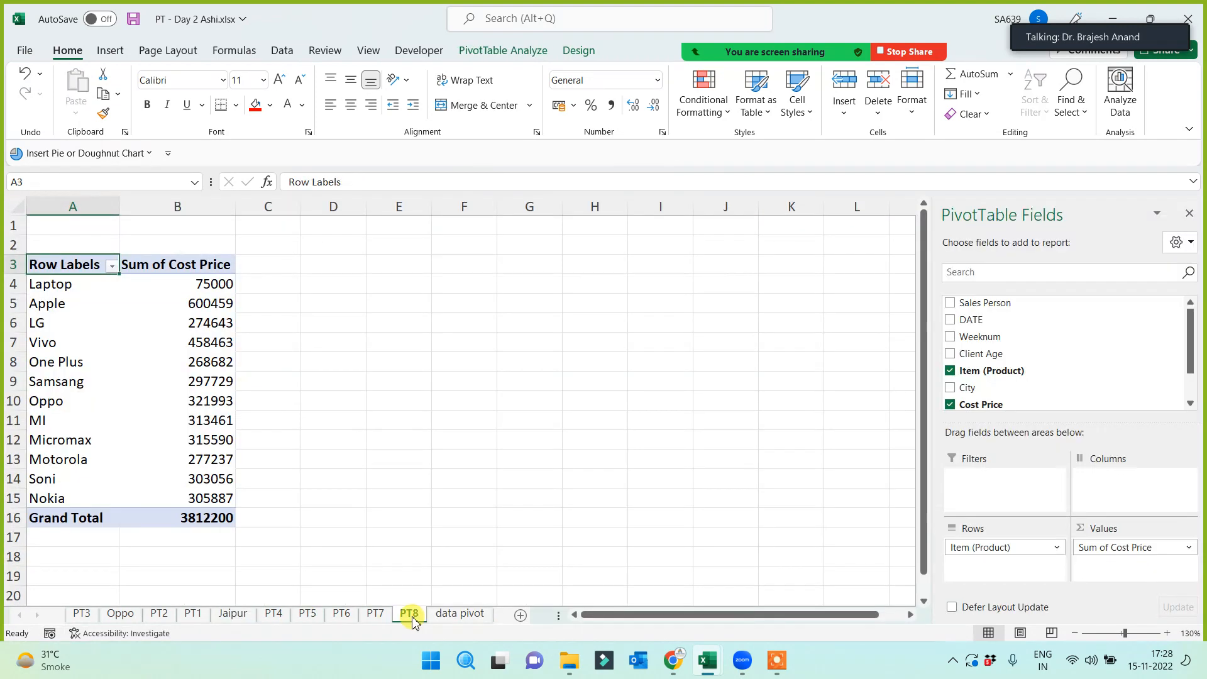
pyautogui.rightClick(88, 304)
pyautogui.click(125, 372)
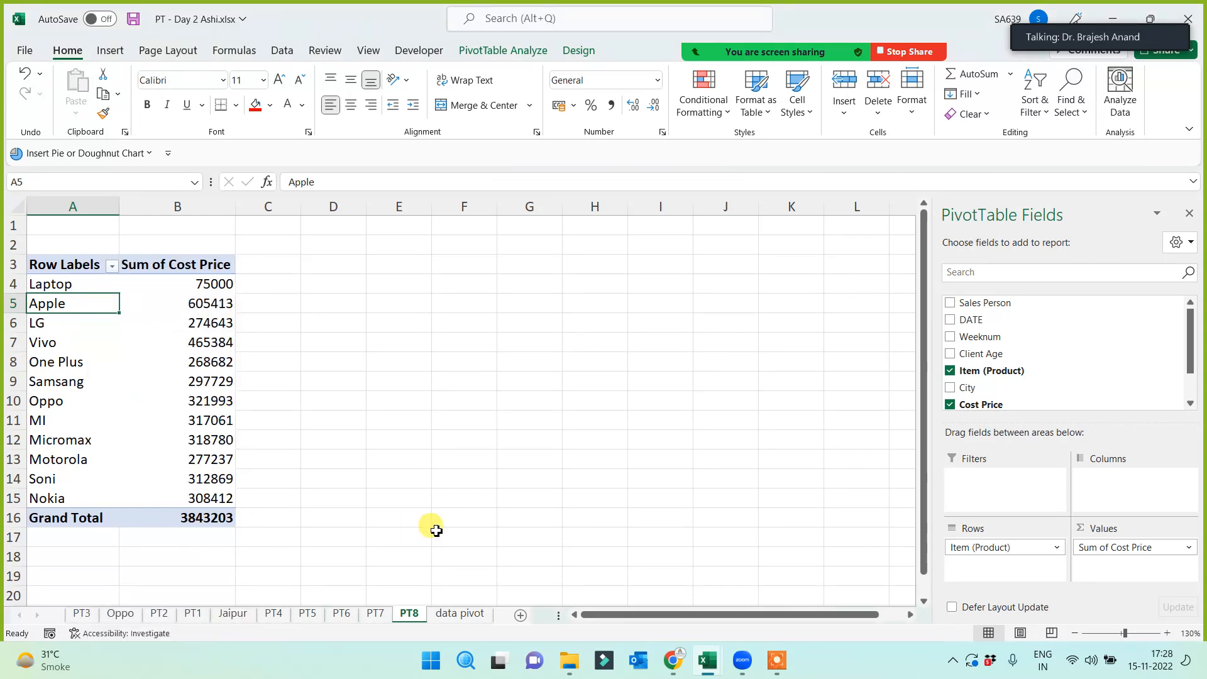
pyautogui.click(461, 620)
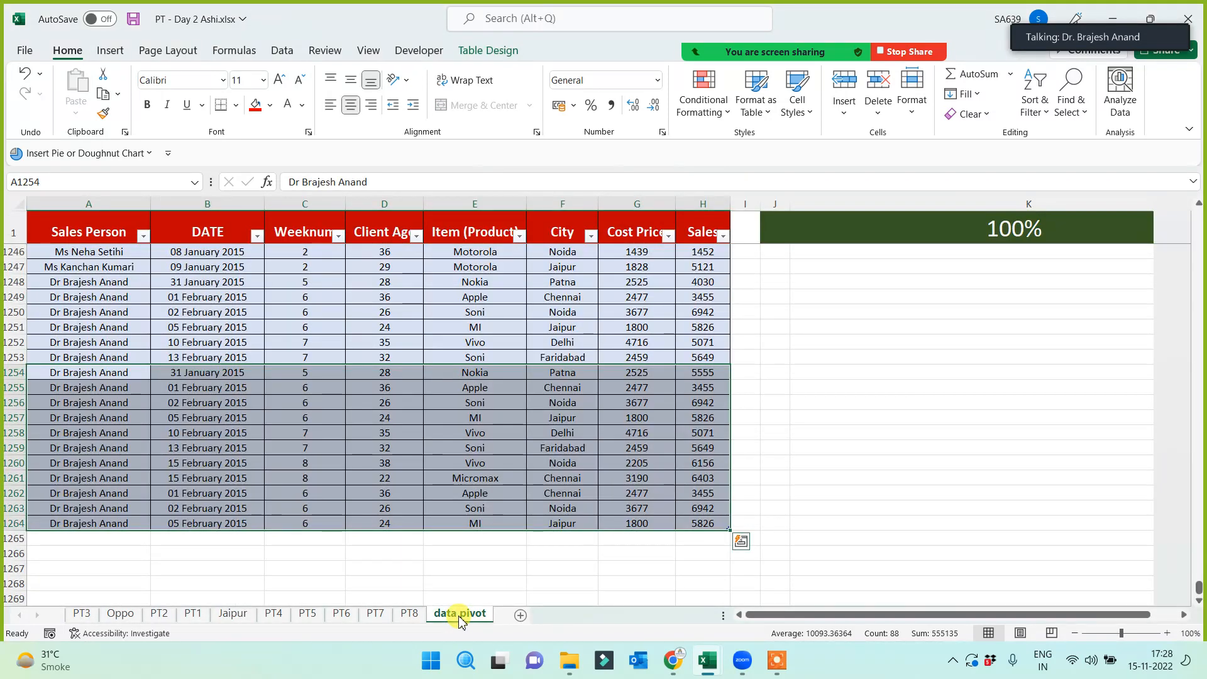
pyautogui.click(506, 372)
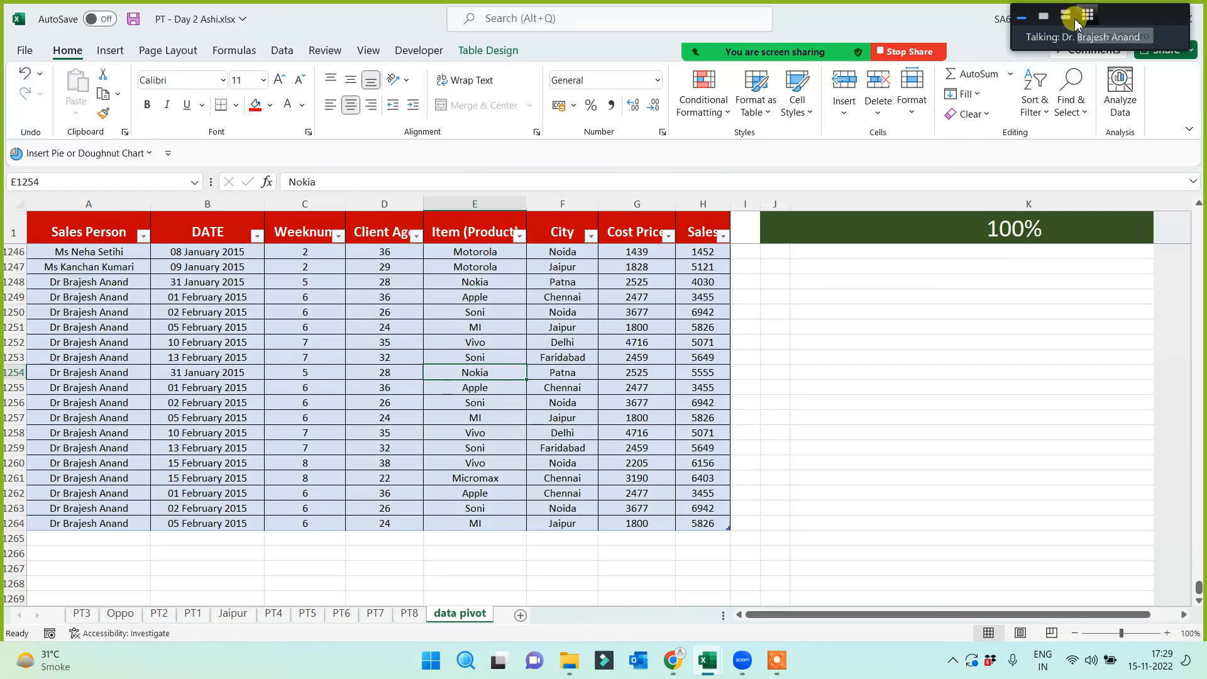
# Expand the meeting's video thumbnails into a strip and look through the participants
pyautogui.click(1061, 19)
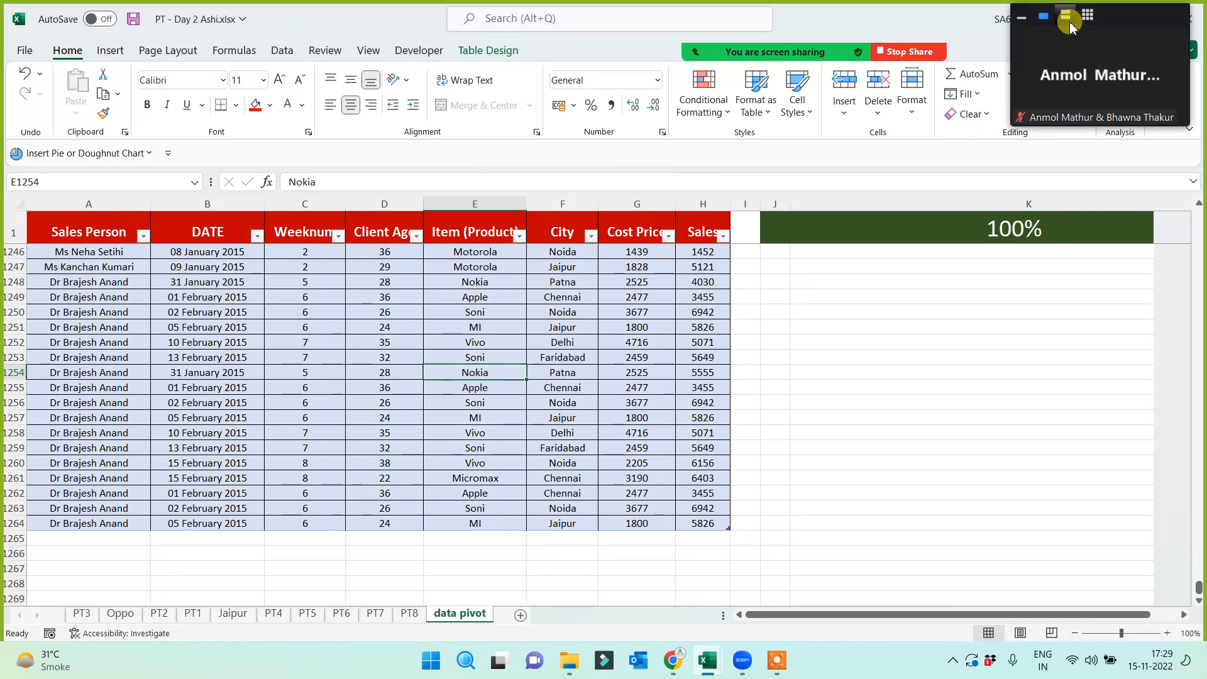
pyautogui.click(1066, 17)
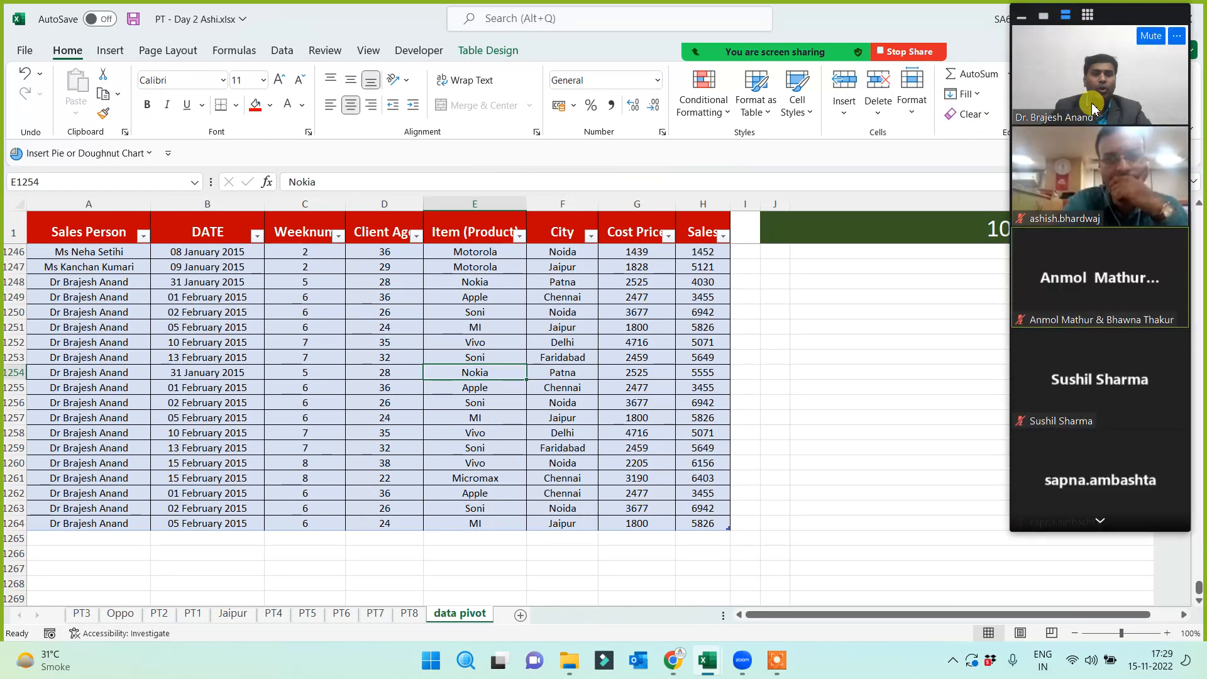
pyautogui.click(1100, 520)
pyautogui.click(1102, 521)
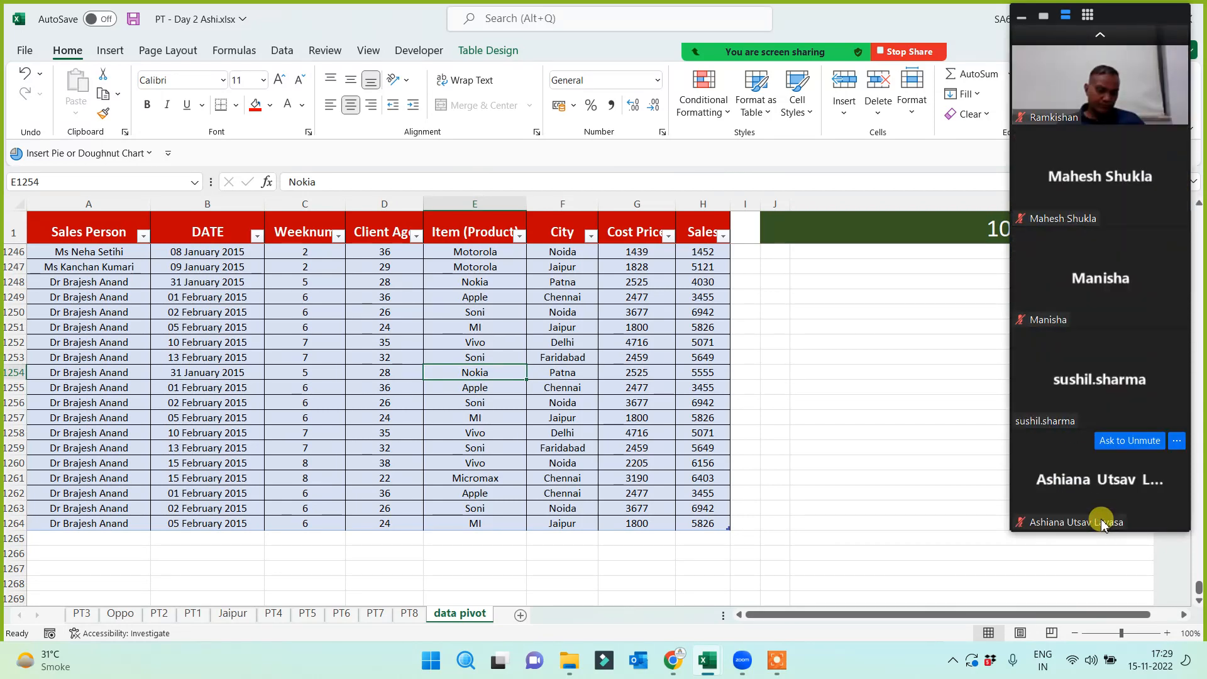
pyautogui.click(1101, 35)
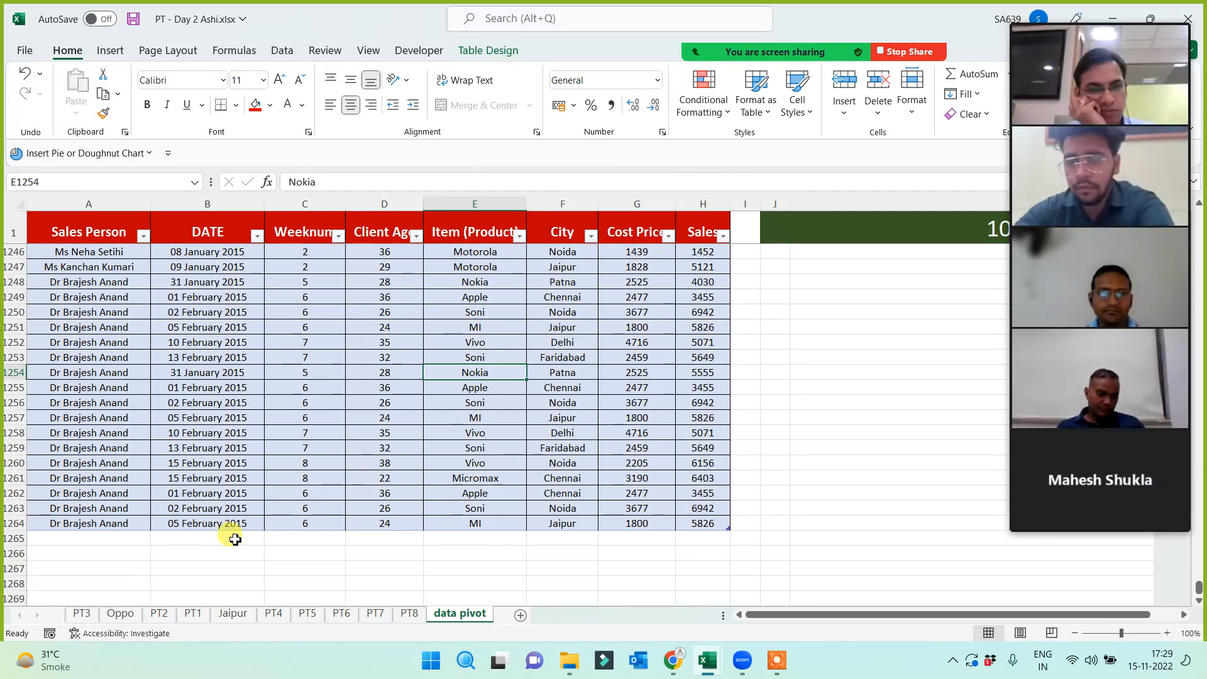
pyautogui.moveTo(67, 545); pyautogui.dragTo(690, 574)
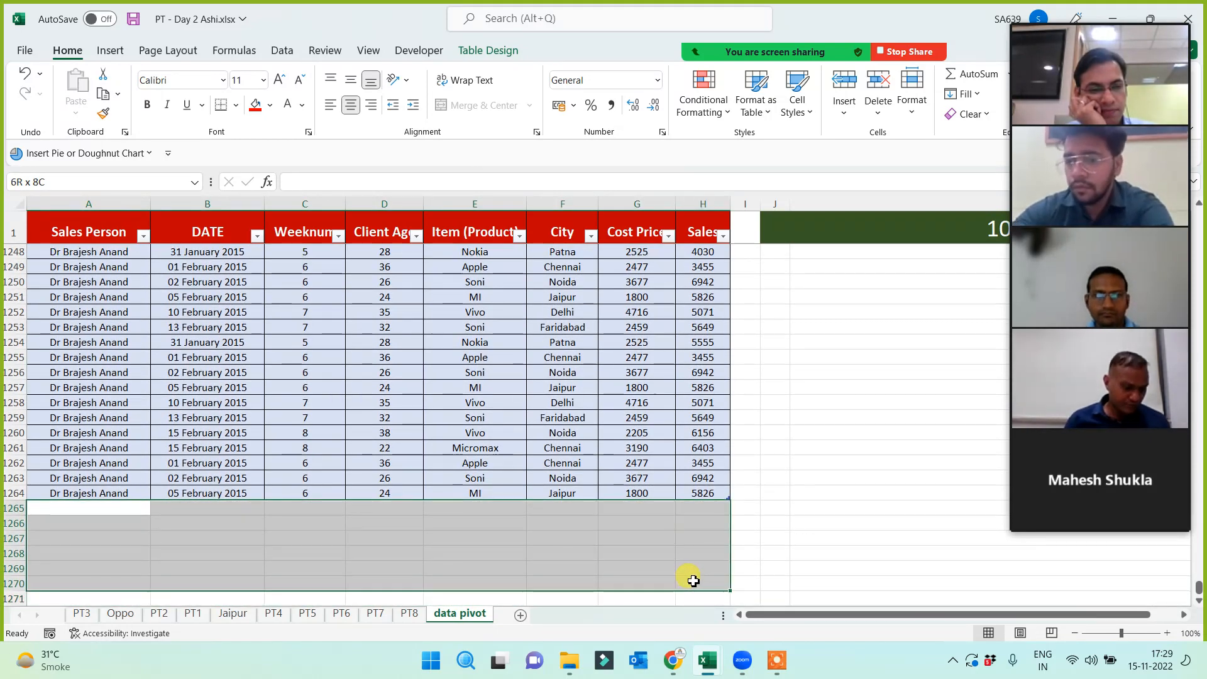
pyautogui.moveTo(1086, 183)
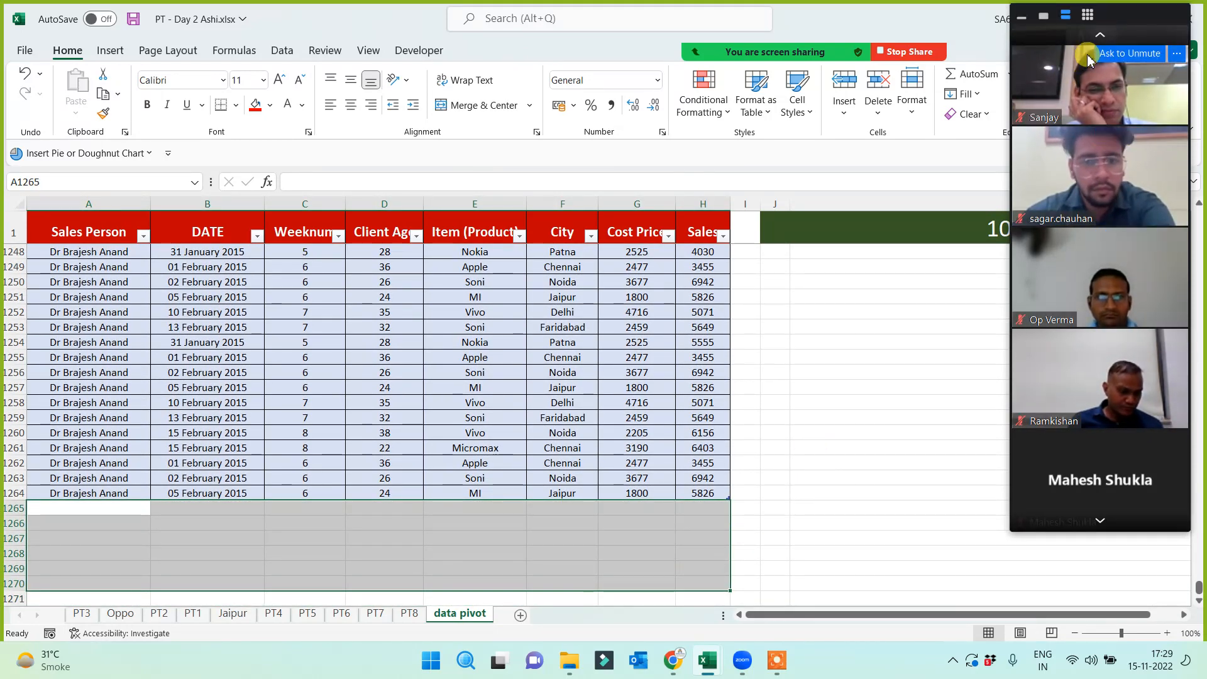
pyautogui.click(1100, 37)
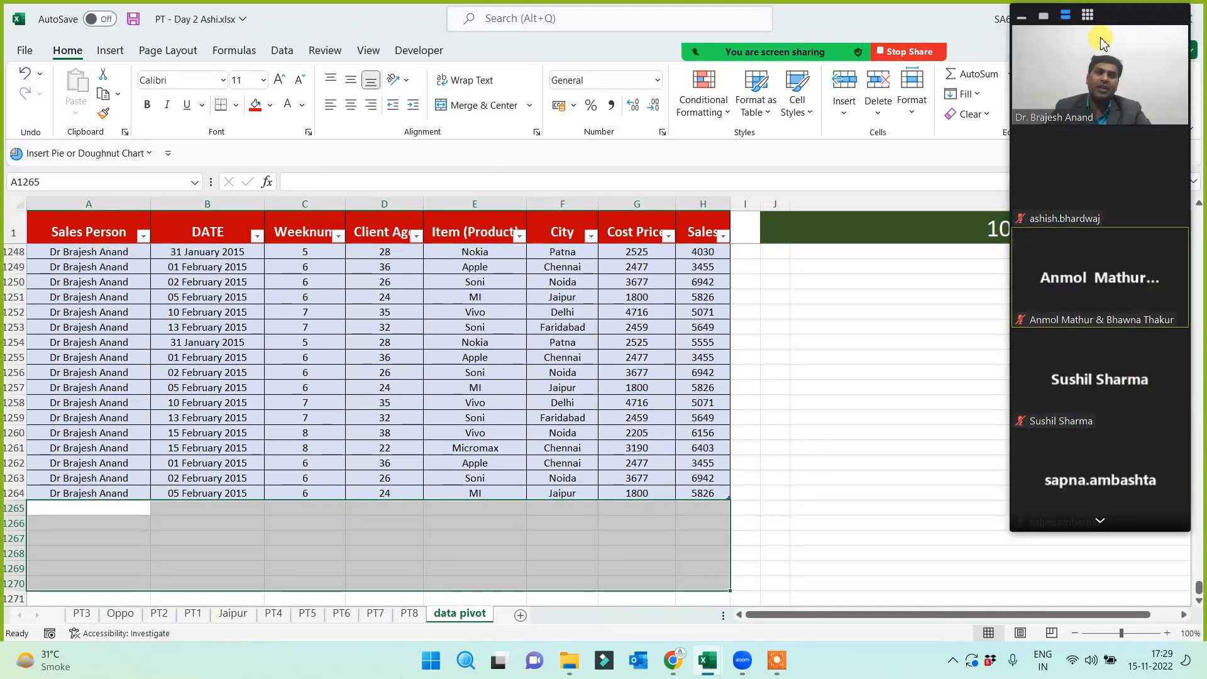
pyautogui.click(847, 436)
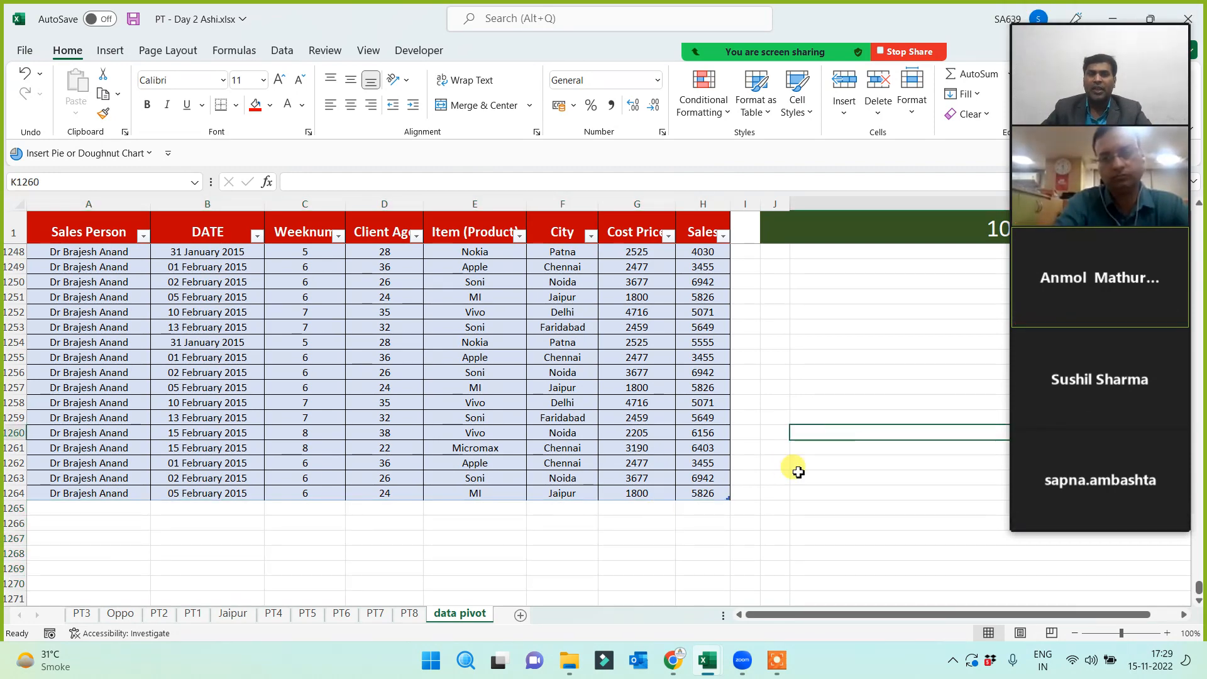
# Return to the top of the data pivot sheet and reduce the meeting videos to a single thumbnail
pyautogui.hotkey('ctrl', 'Up')
pyautogui.press('Up')
pyautogui.press('Up')
pyautogui.press('Up')
pyautogui.press('Up')
pyautogui.press('Up')
pyautogui.press('Up')
pyautogui.press('Up')
pyautogui.press('Up')
pyautogui.press('Up')
pyautogui.press('Up')
pyautogui.press('Up')
pyautogui.press('Up')
pyautogui.press('Up')
pyautogui.press('Up')
pyautogui.press('Up')
pyautogui.press('Up')
pyautogui.press('Up')
pyautogui.press('Up')
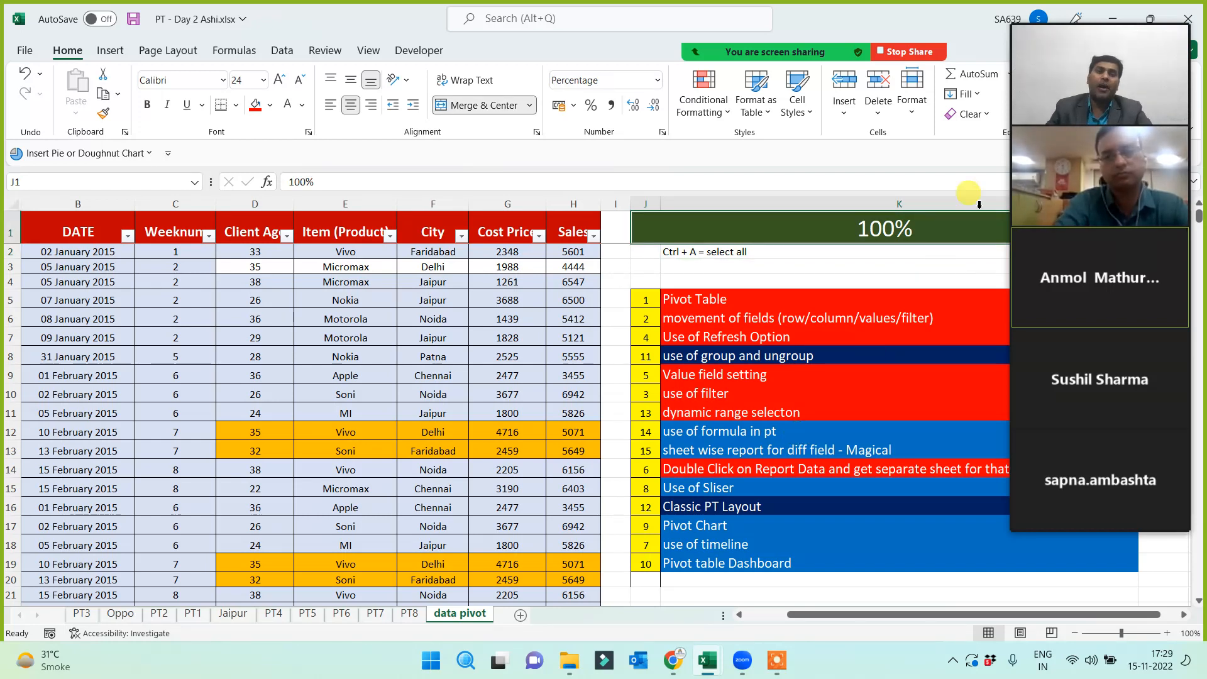
pyautogui.click(1044, 17)
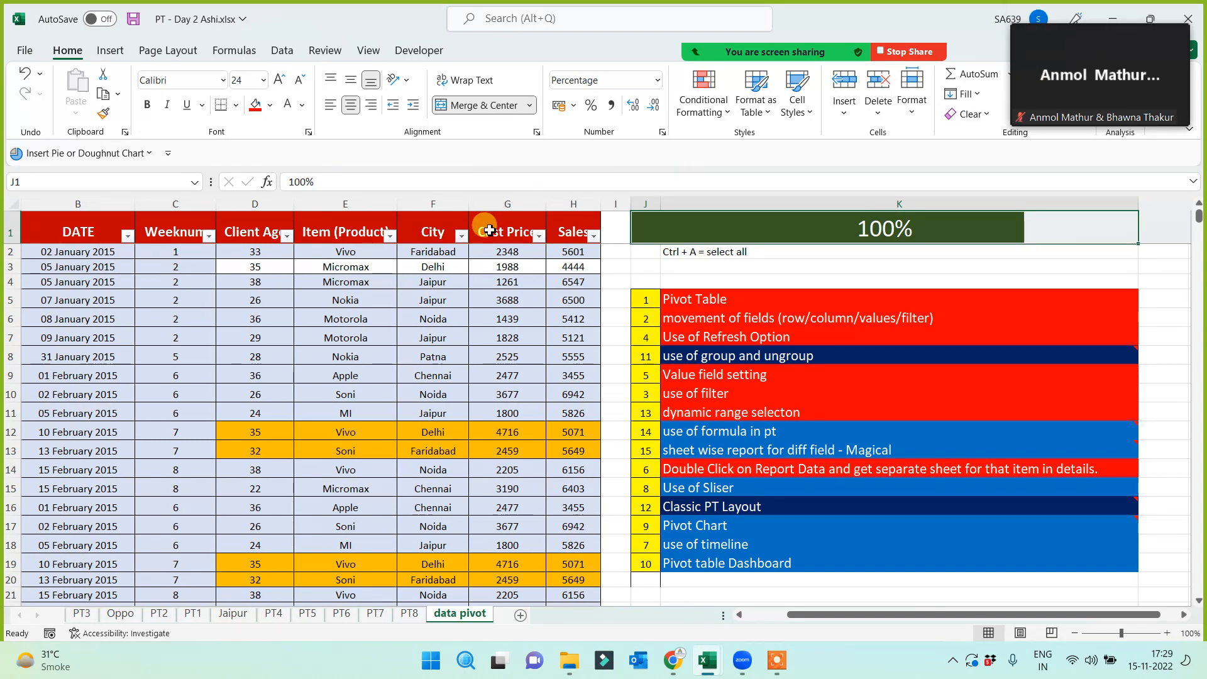
# Fill the "use of formula in pt" topic in K12 of the data pivot sheet with red
pyautogui.moveTo(563, 204); pyautogui.dragTo(345, 204)
pyautogui.moveTo(71, 204); pyautogui.dragTo(37, 206)
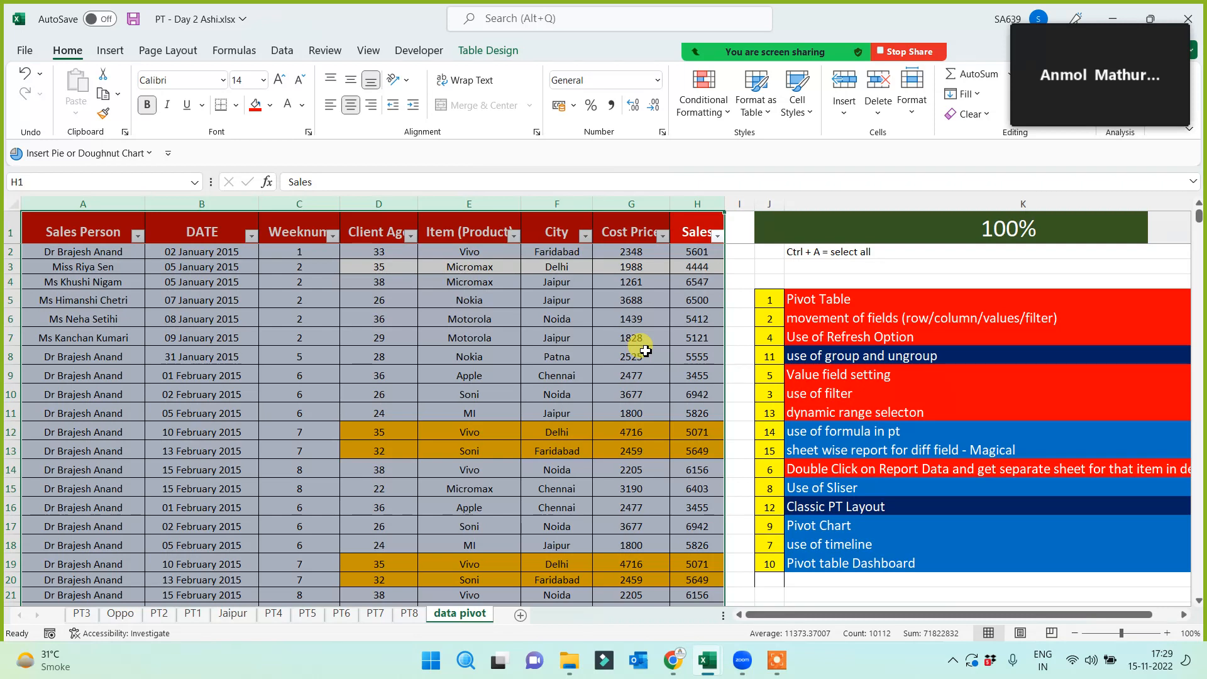
pyautogui.click(833, 413)
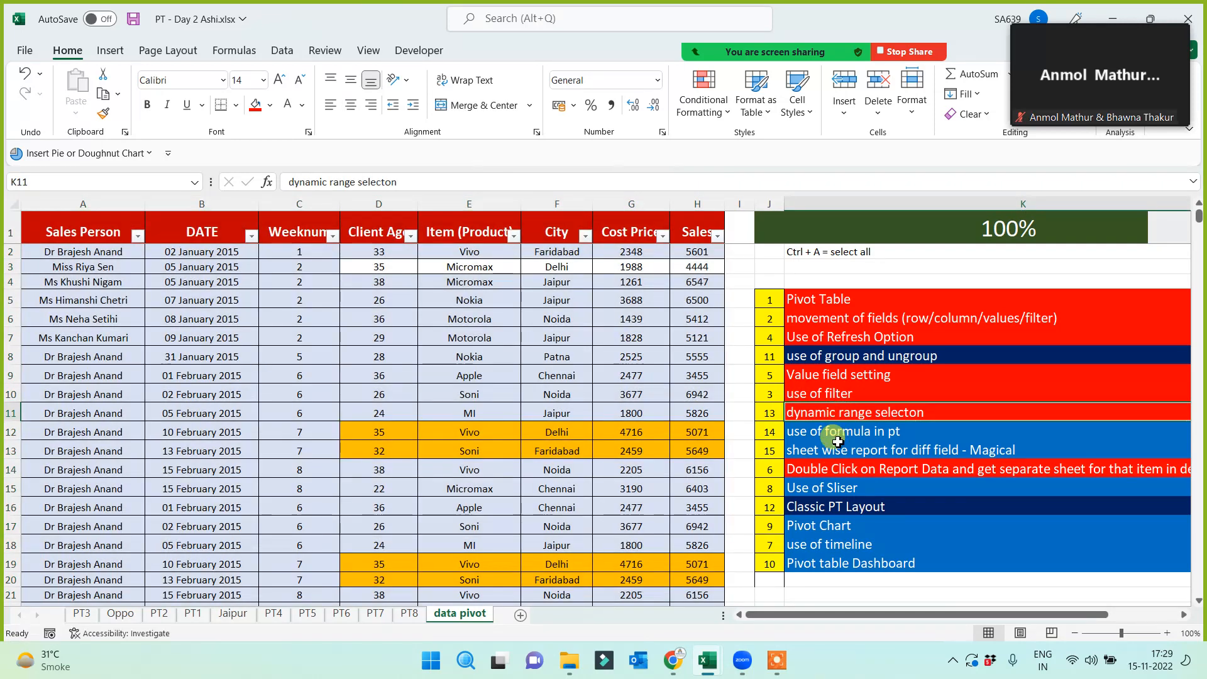
pyautogui.click(810, 431)
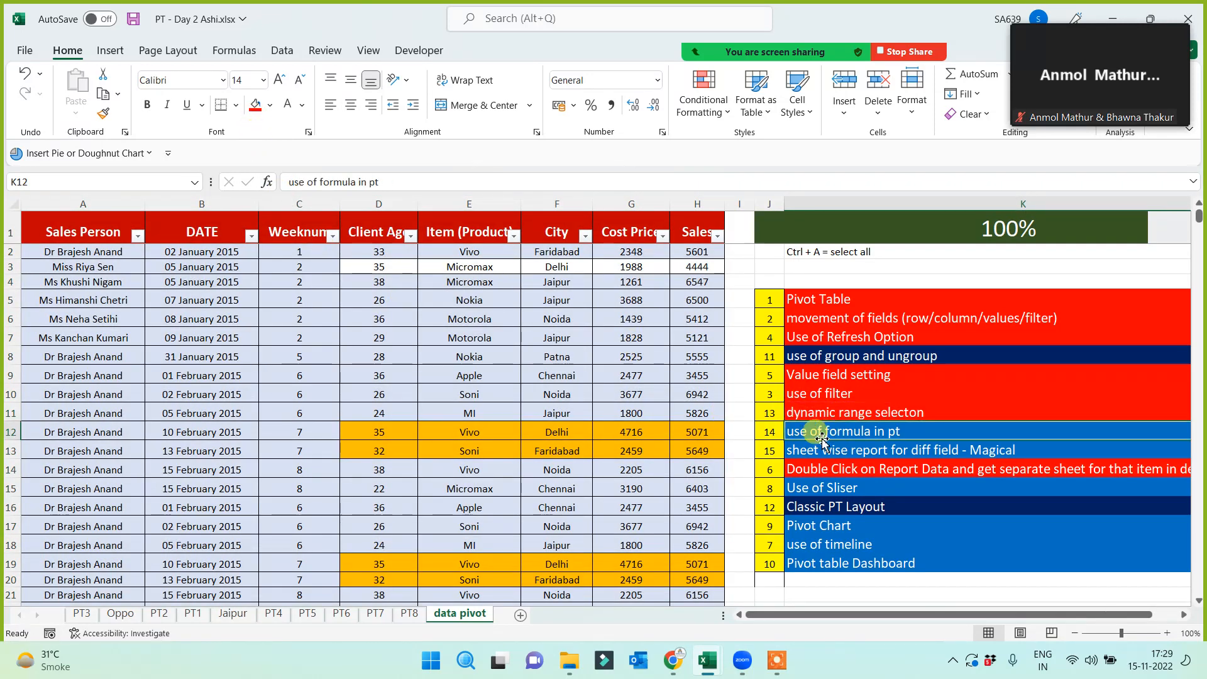
pyautogui.click(254, 106)
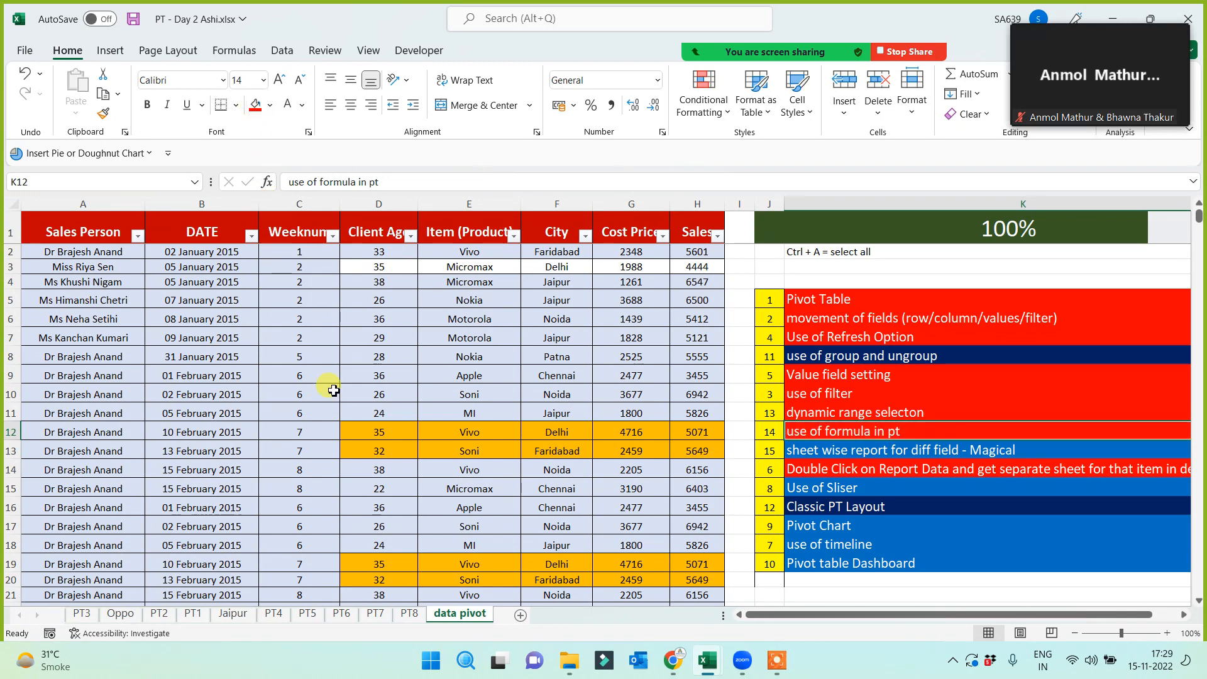
# Create a PivotTable from the whole sales table (Table4) of the data pivot sheet on a new worksheet
pyautogui.click(398, 410)
pyautogui.hotkey('ctrl', 'a')
pyautogui.hotkey('ctrl', 'a')
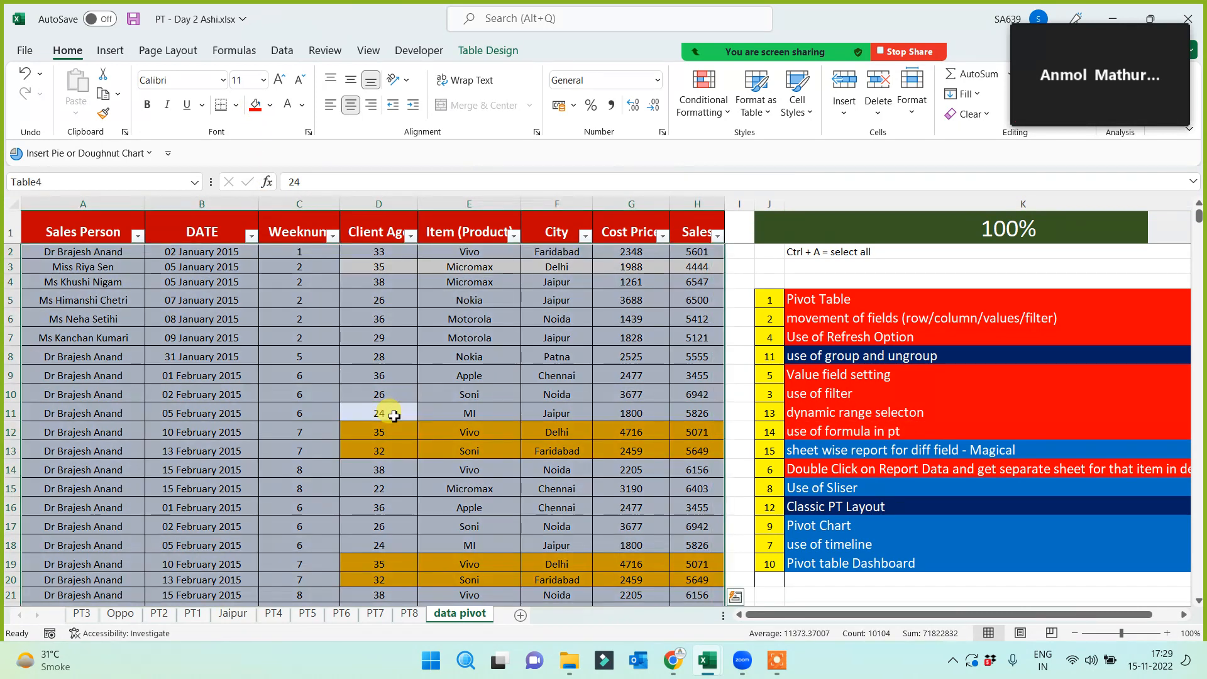
pyautogui.click(113, 52)
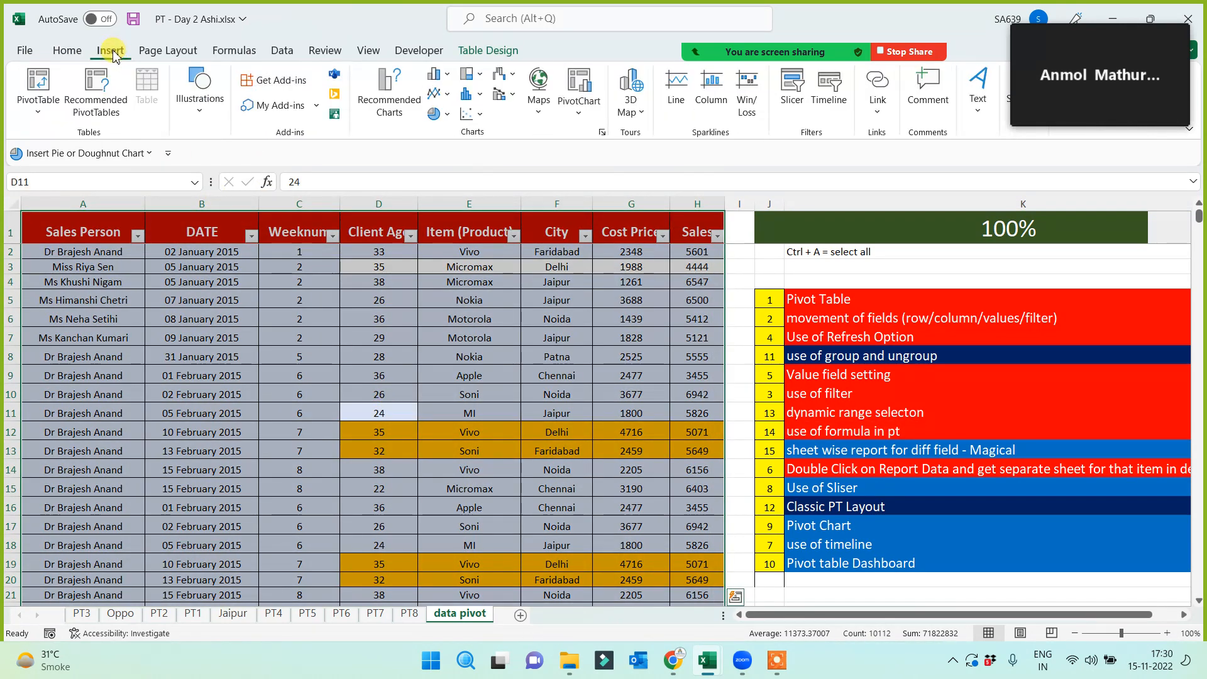
pyautogui.click(38, 82)
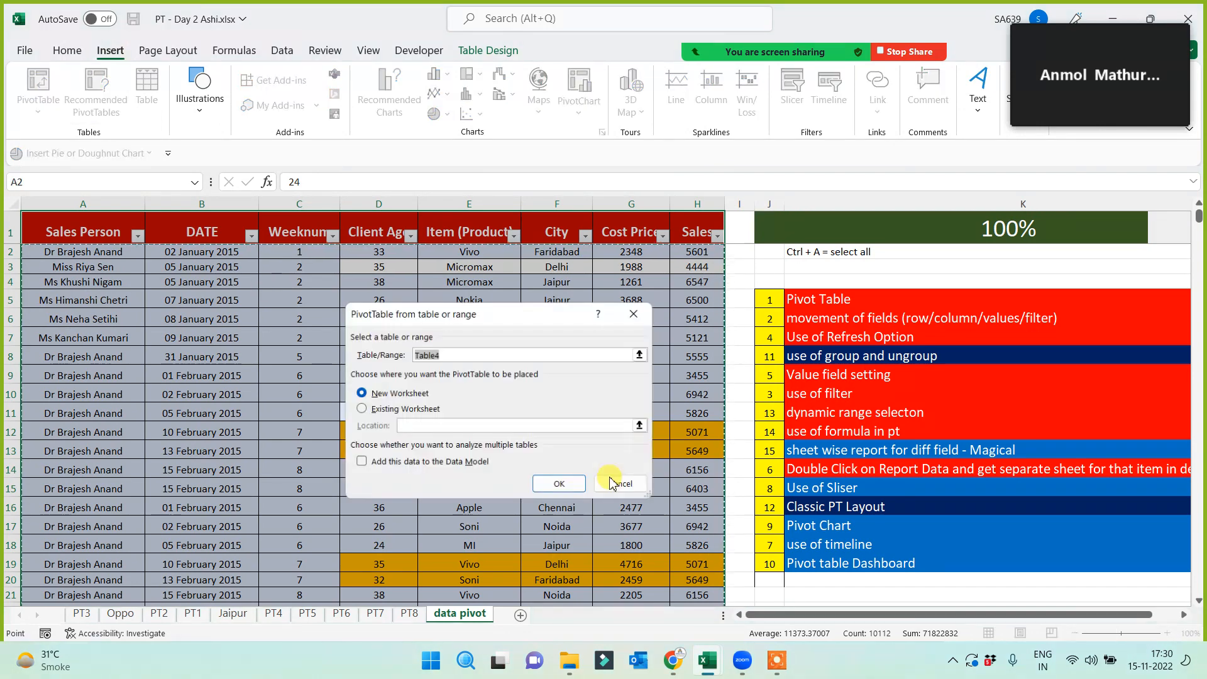
pyautogui.click(565, 486)
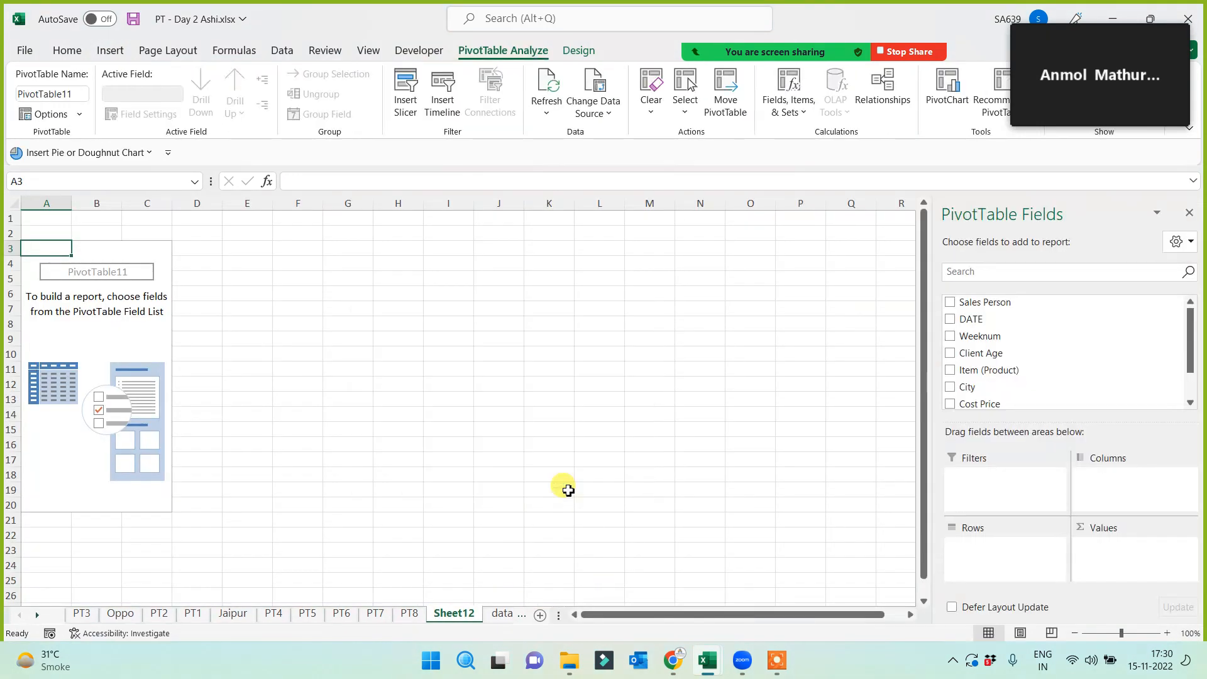
# Build the PivotTable with Item (Product) as rows and Sales and Cost Price as summed values
pyautogui.moveTo(992, 375); pyautogui.dragTo(992, 565)
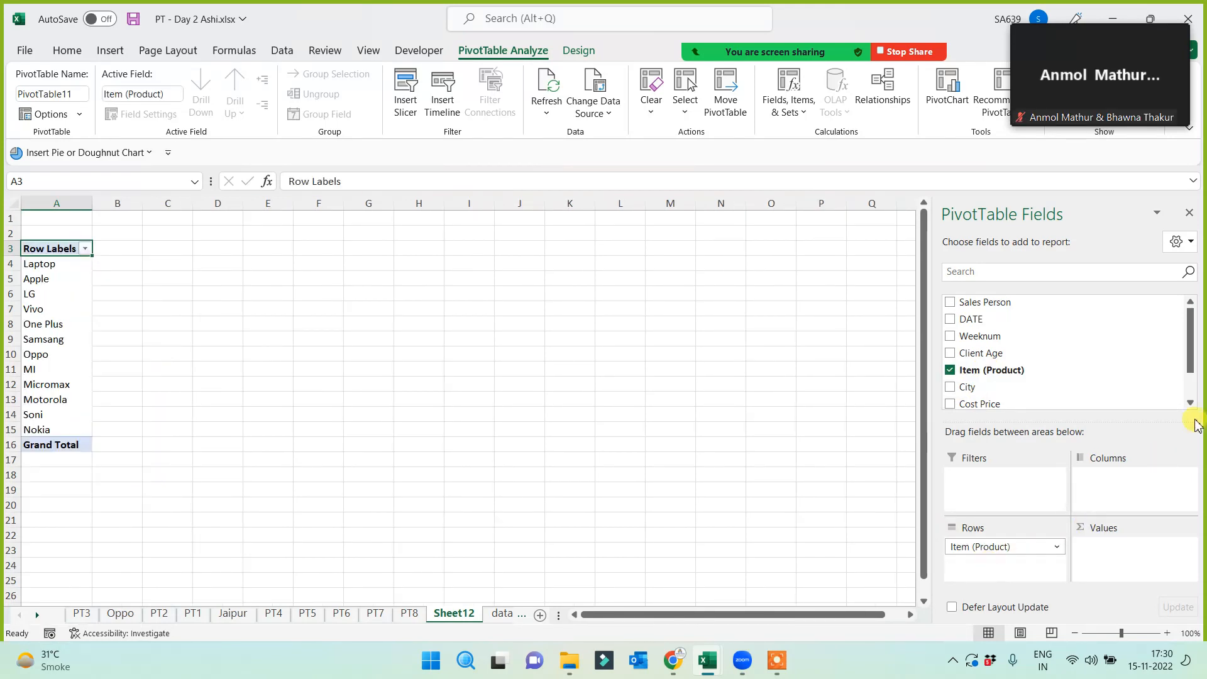
pyautogui.moveTo(1193, 355); pyautogui.dragTo(1190, 385)
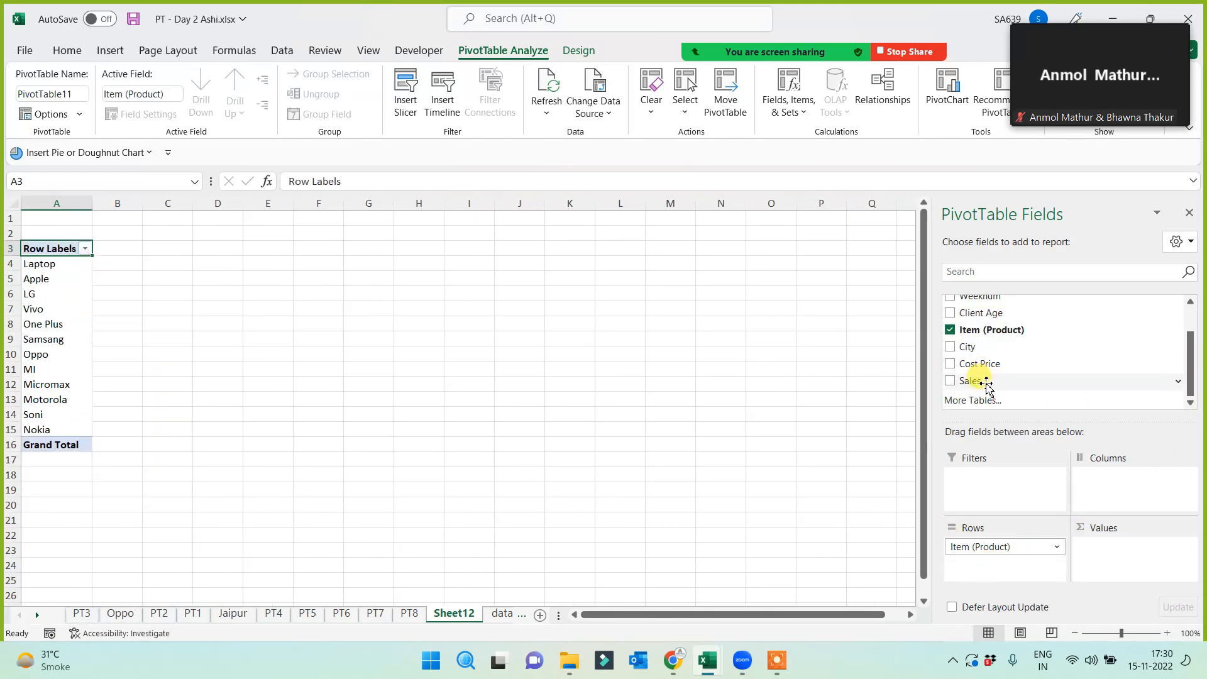
pyautogui.moveTo(985, 381); pyautogui.dragTo(1102, 560)
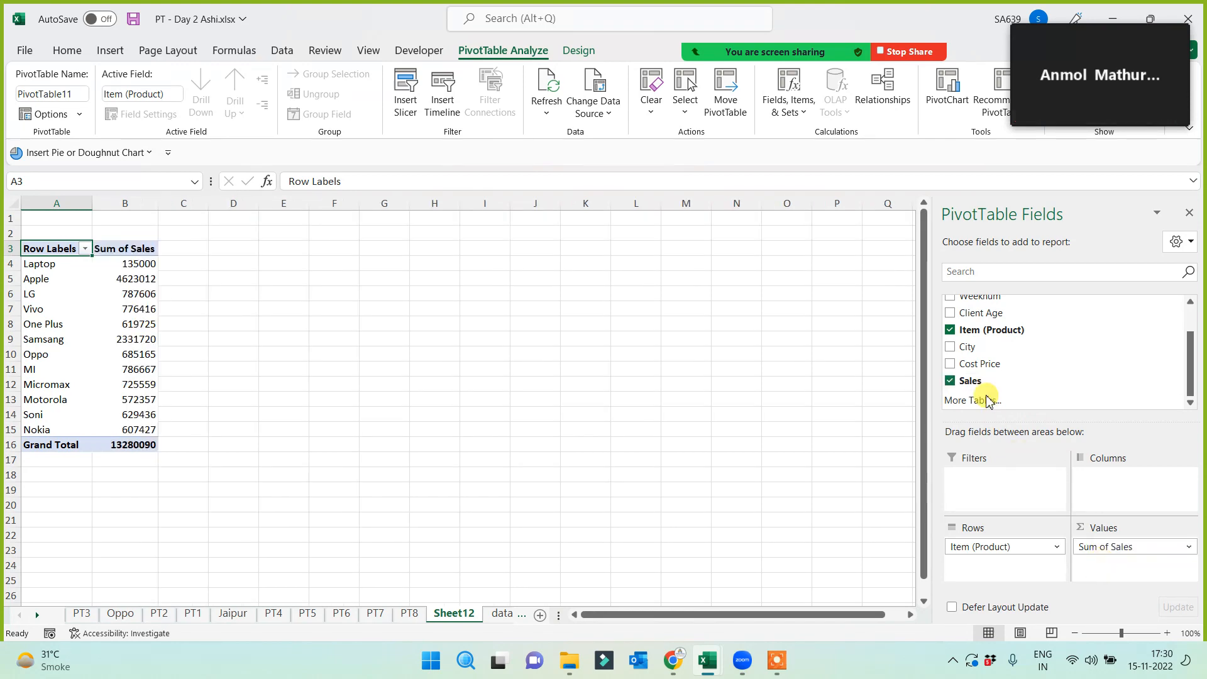
pyautogui.moveTo(978, 363); pyautogui.dragTo(1112, 572)
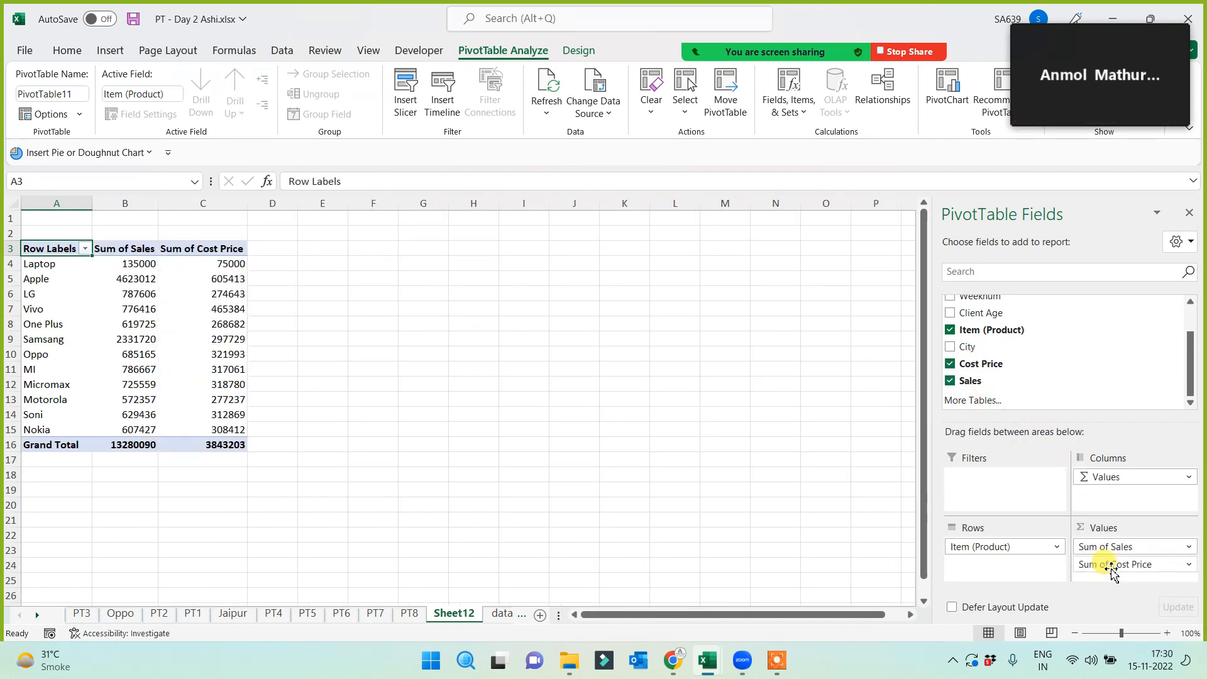
pyautogui.keyDown('ctrl'); pyautogui.scroll(3, 478, 452); pyautogui.keyUp('ctrl')
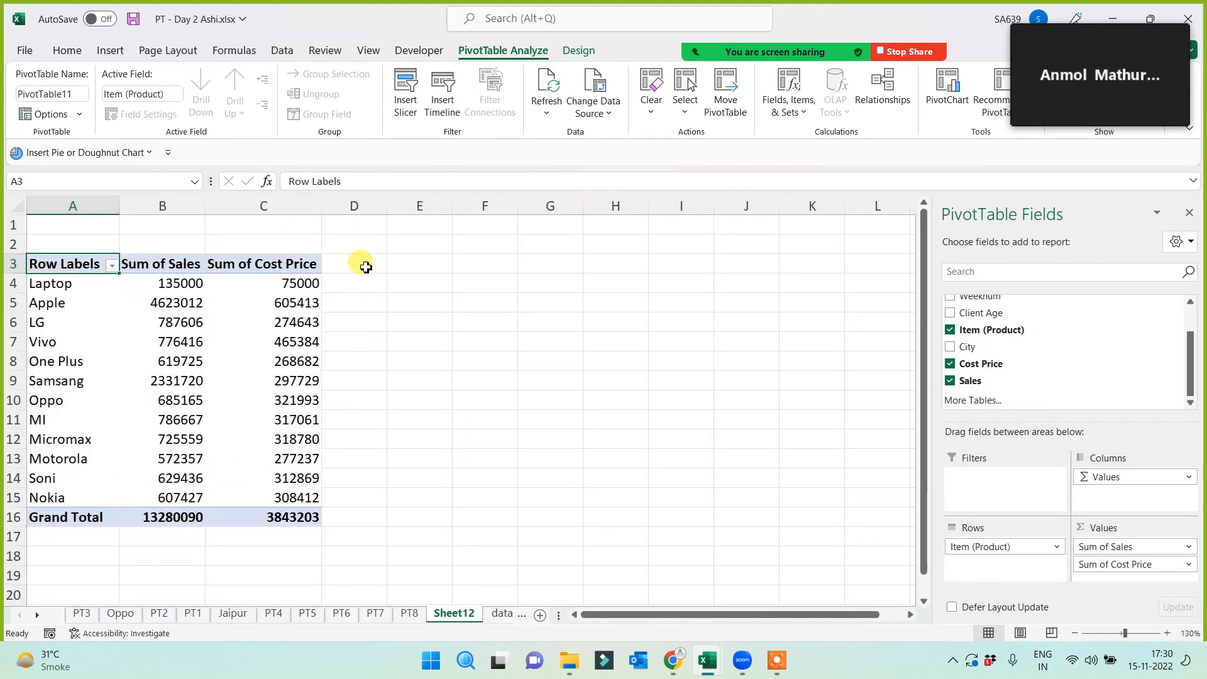
# Enter the heading "profit" in D3 beside the PivotTable's Sum of Cost Price column
pyautogui.click(366, 267)
pyautogui.write('pr')
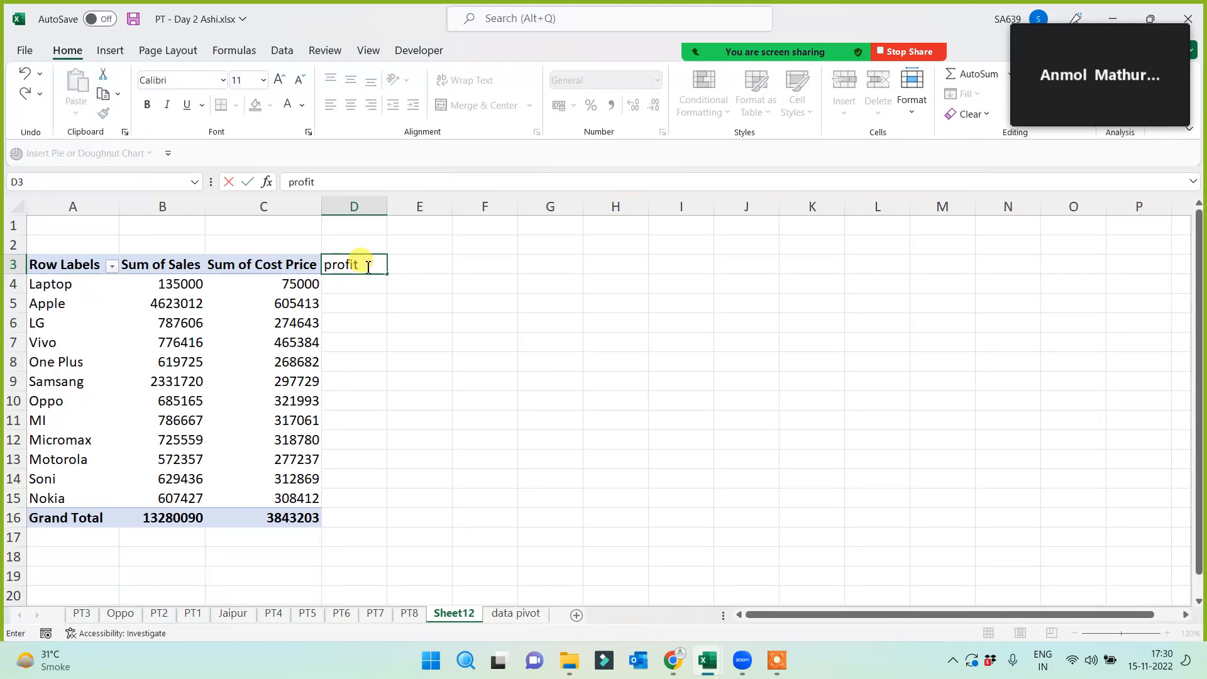
pyautogui.write('ofit')
pyautogui.click(423, 321)
# Calculate the Laptop profit in D4 as =B4-C4 by picking the PivotTable cells, and fill the formula down to D16
pyautogui.click(349, 286)
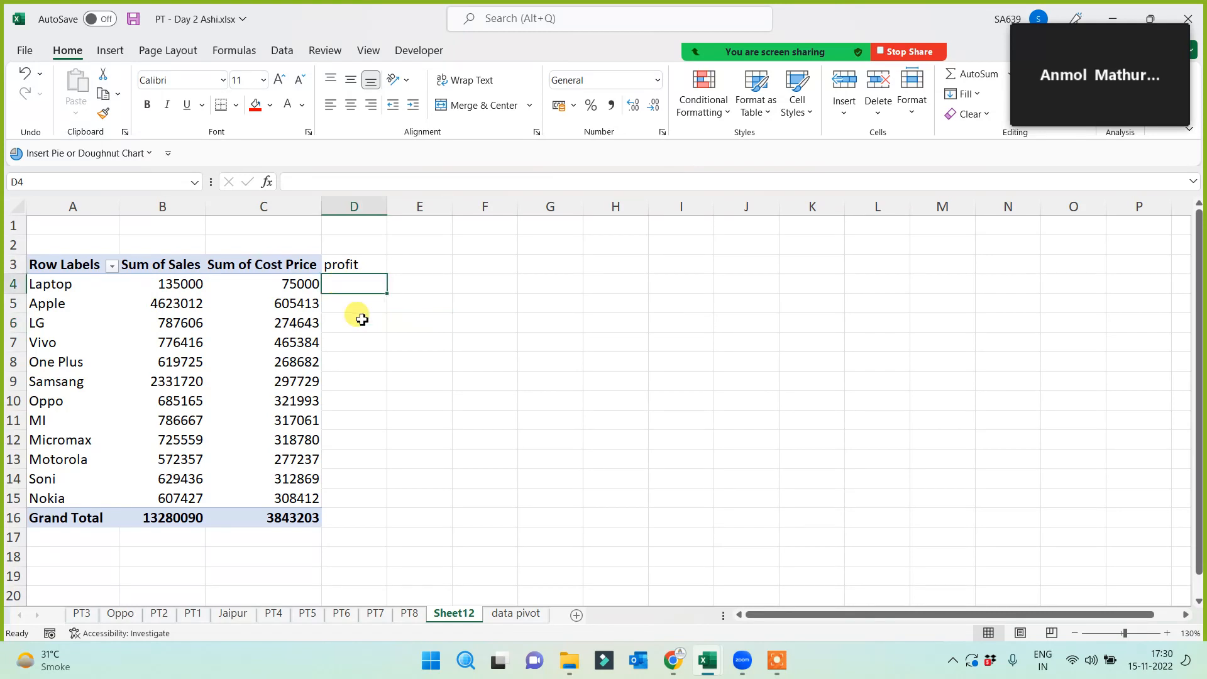
pyautogui.write('=')
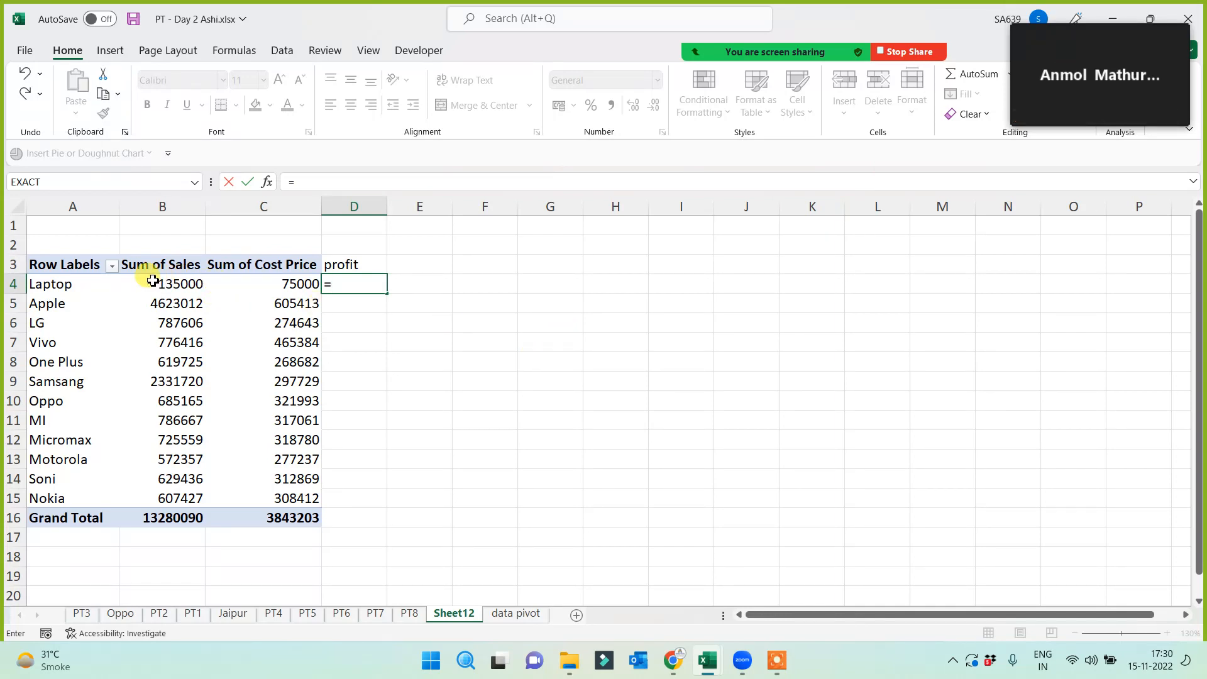
pyautogui.click(153, 281)
pyautogui.write('-')
pyautogui.click(254, 286)
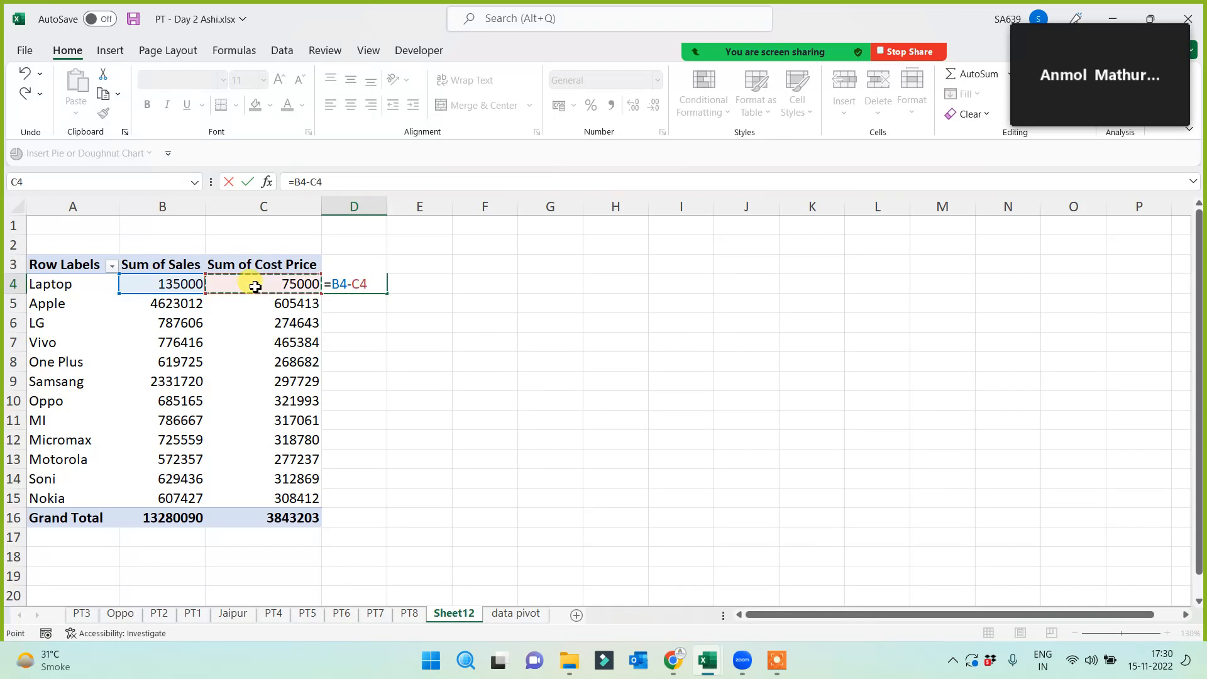
pyautogui.press('Return')
pyautogui.click(381, 281)
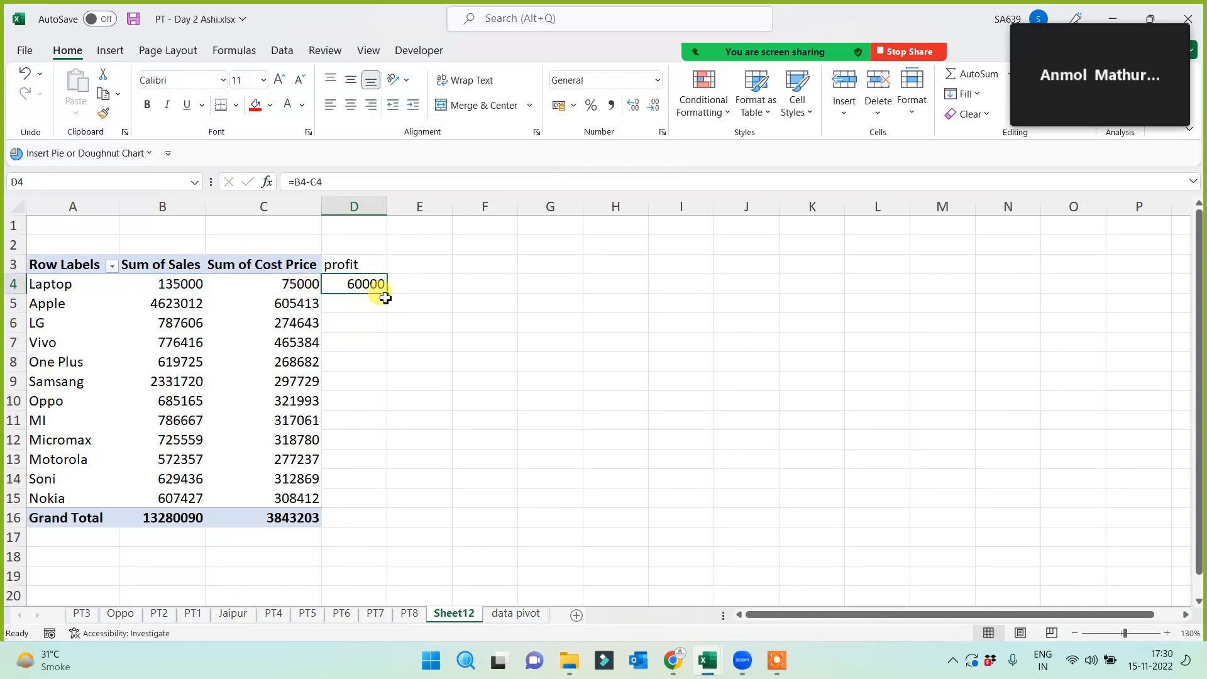
pyautogui.doubleClick(388, 294)
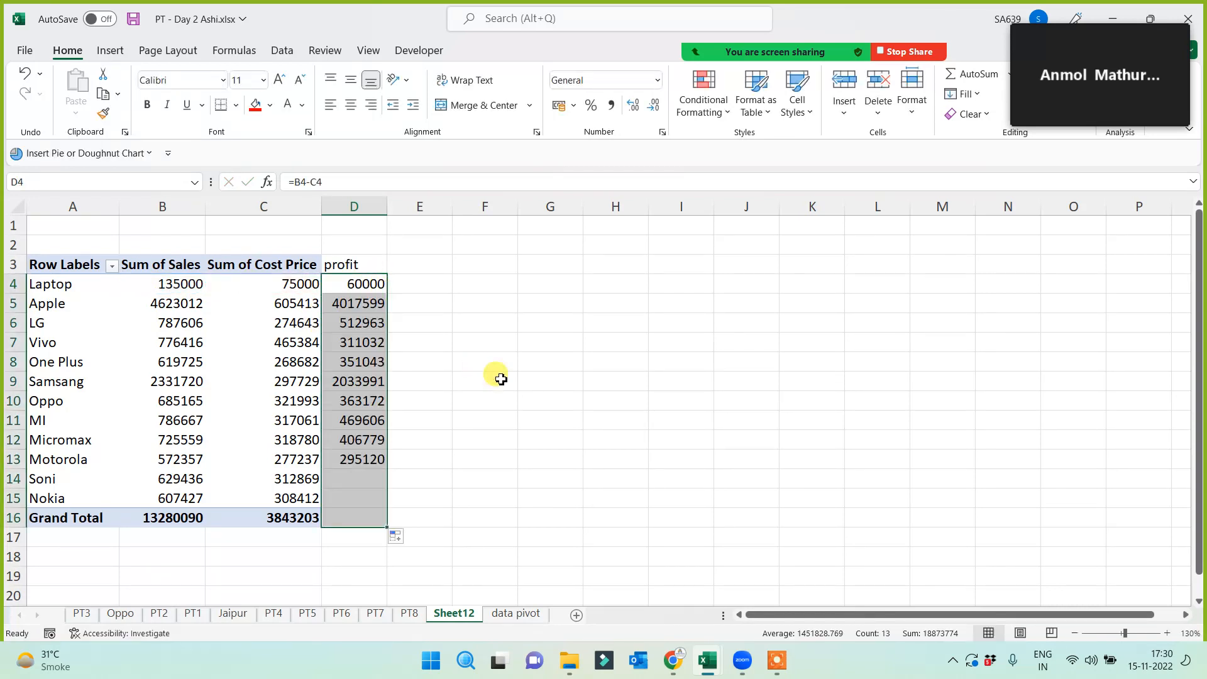
# Check the filled profit formulas and clear D4:D16
pyautogui.click(362, 284)
pyautogui.click(366, 305)
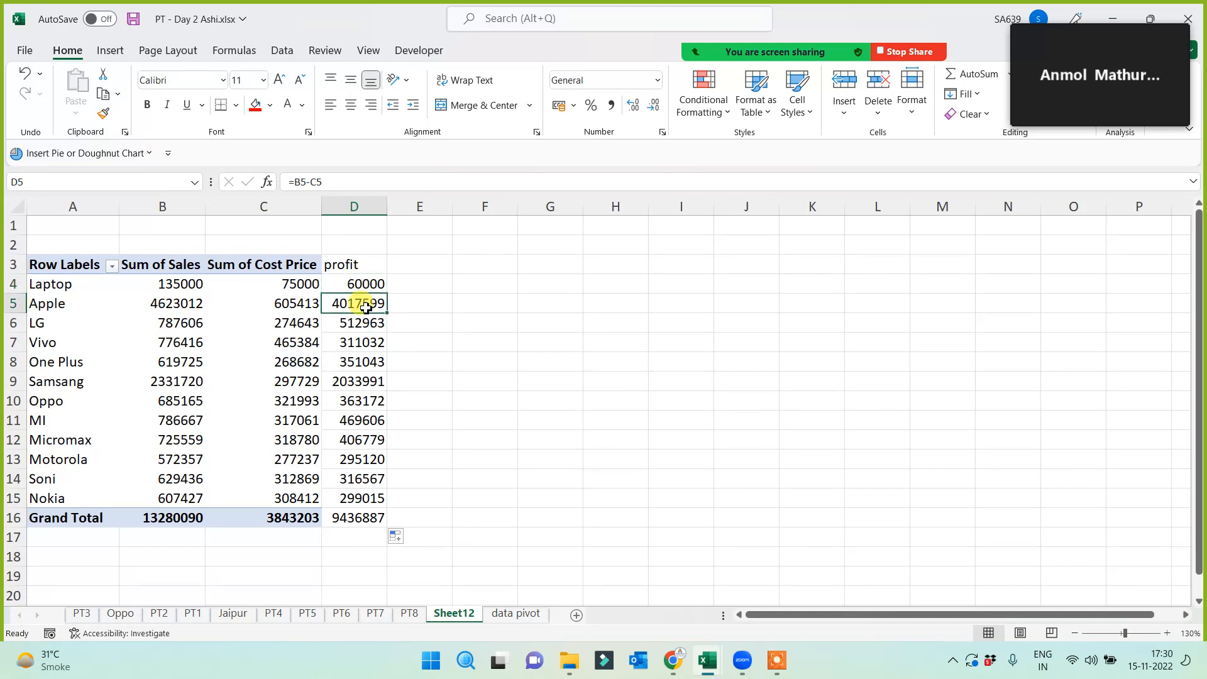
pyautogui.moveTo(364, 306); pyautogui.dragTo(345, 534)
pyautogui.press('Delete')
pyautogui.click(348, 282)
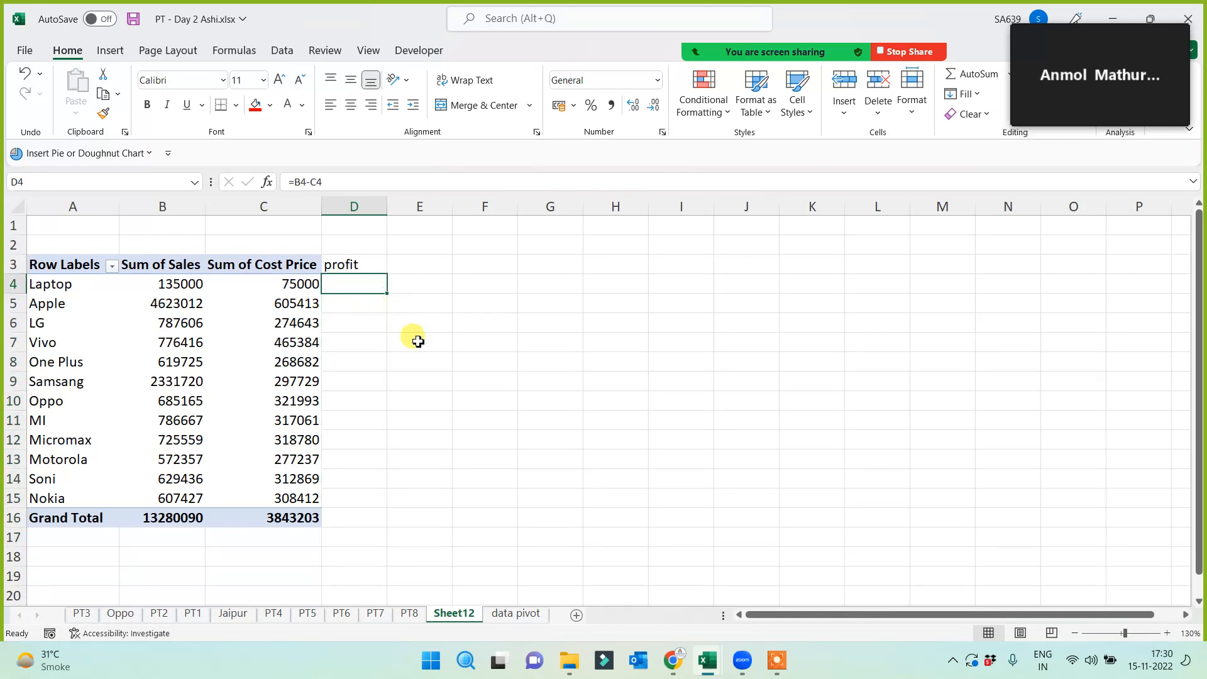
# Enter =b4-c4 in D4 with manually written cell references and fill the profit formula down to the Grand Total row
pyautogui.write('=')
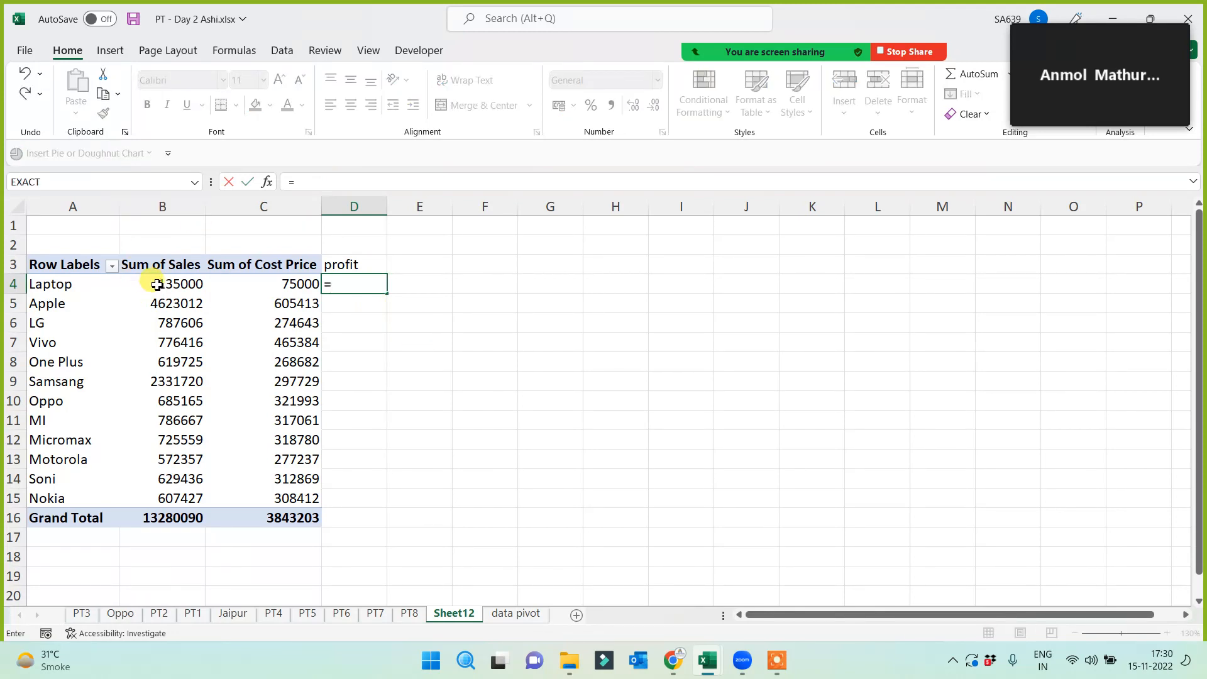
pyautogui.write('b4')
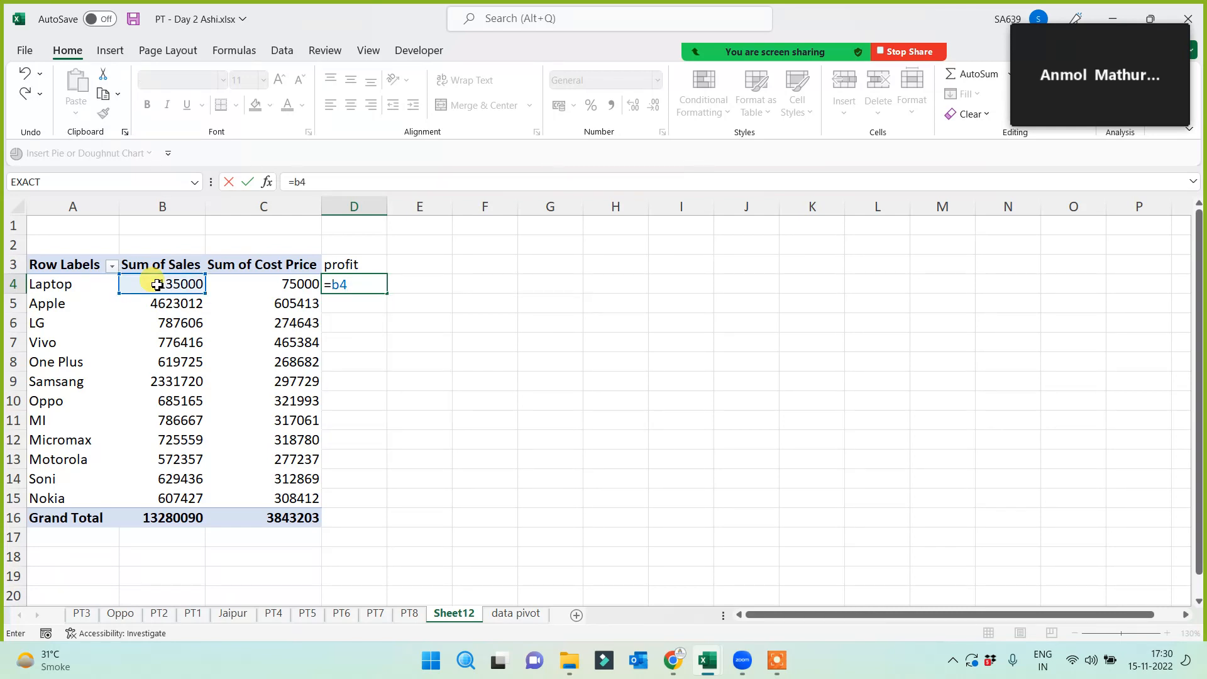
pyautogui.write('-c4')
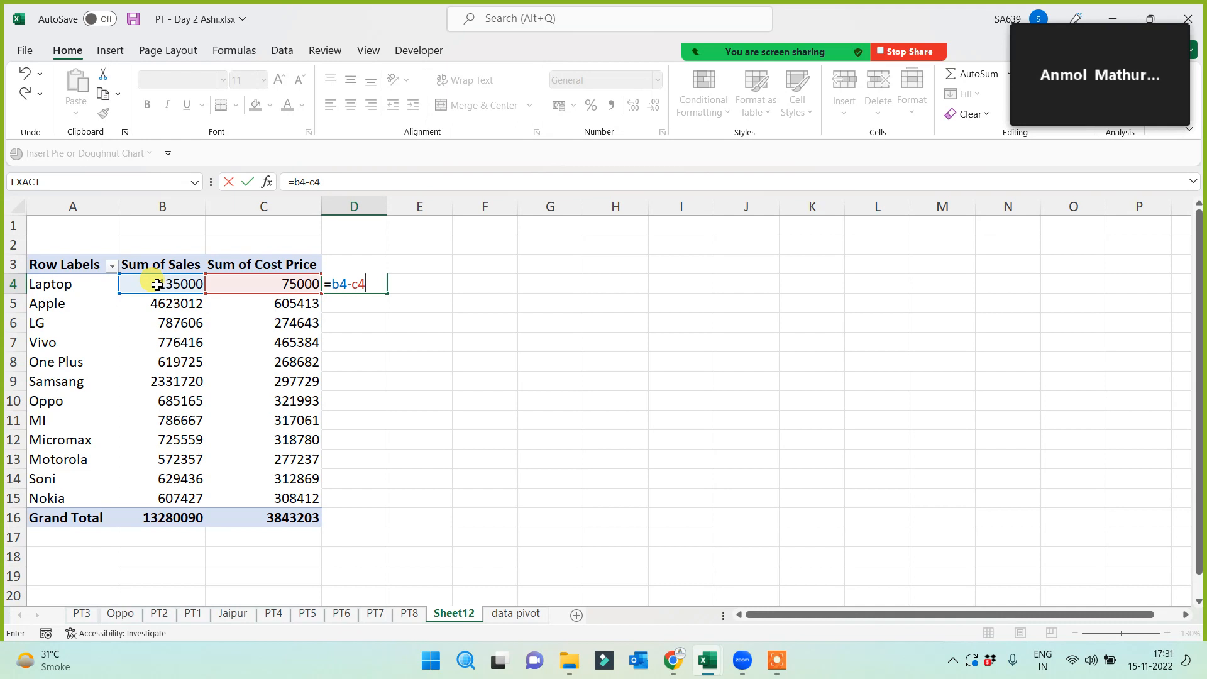
pyautogui.press('Return')
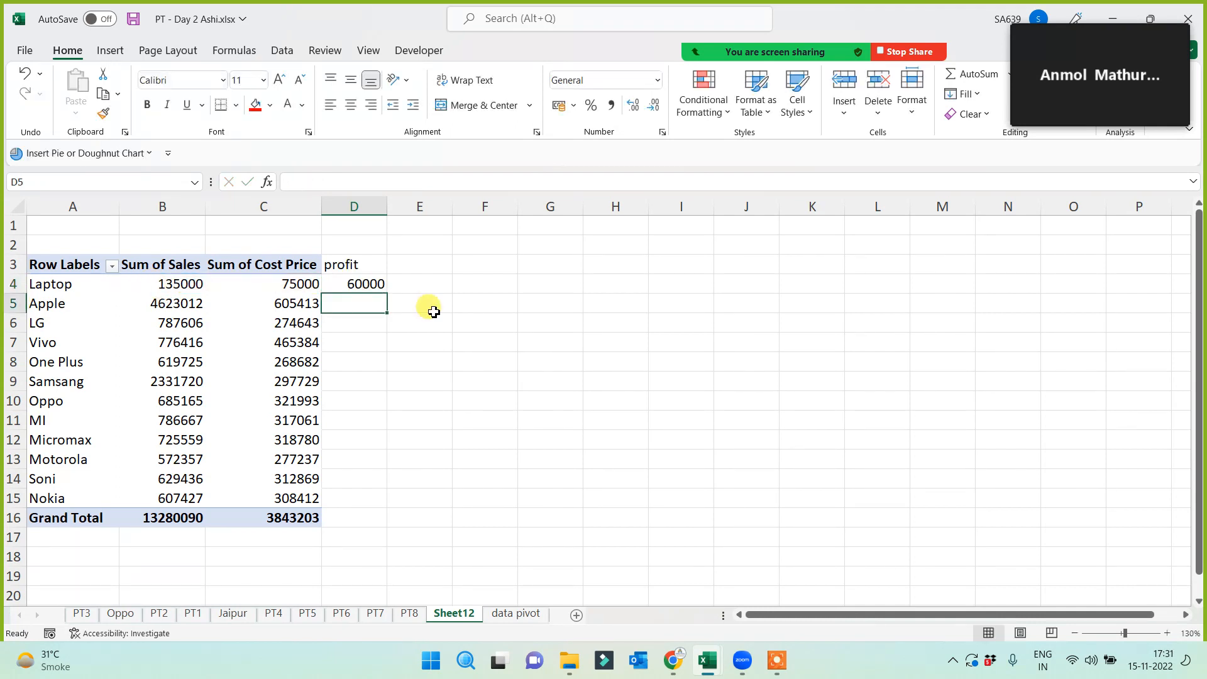
pyautogui.click(380, 286)
pyautogui.doubleClick(390, 294)
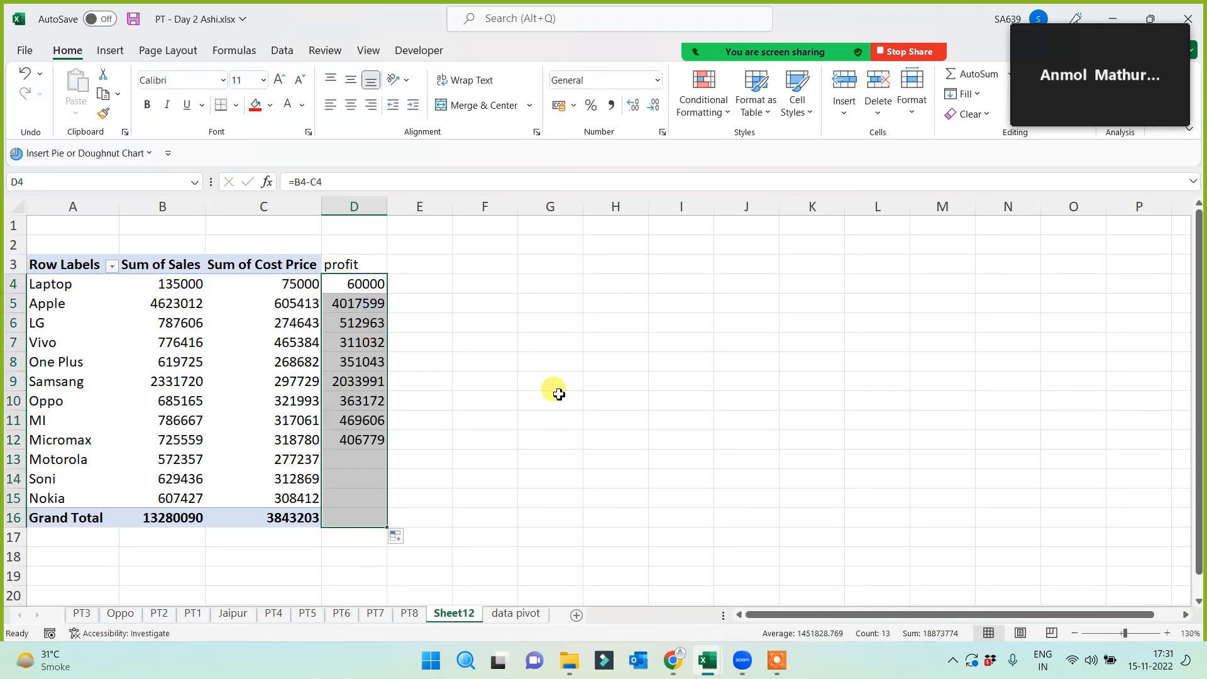
# Copy the formatting of the Sum of Cost Price column C3:C16 onto the profit column D3:D16
pyautogui.click(227, 257)
pyautogui.click(101, 117)
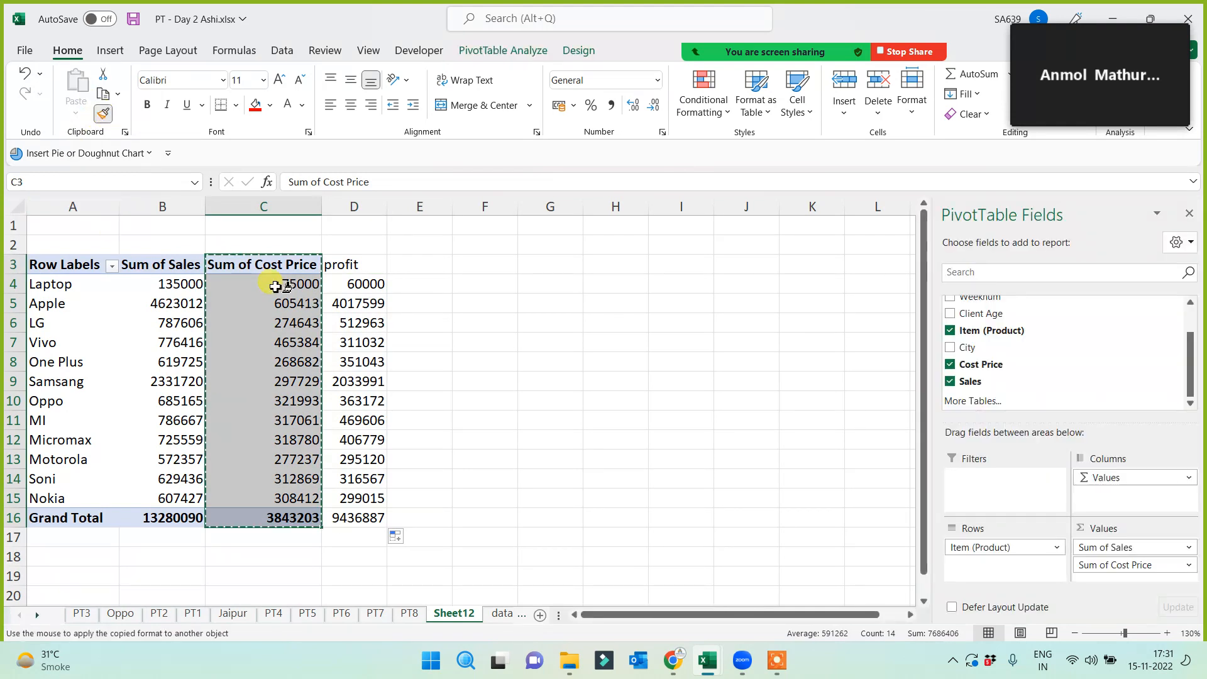
pyautogui.moveTo(359, 267)
pyautogui.mouseDown()
pyautogui.moveTo(368, 389)
pyautogui.moveTo(344, 518)
pyautogui.mouseUp()
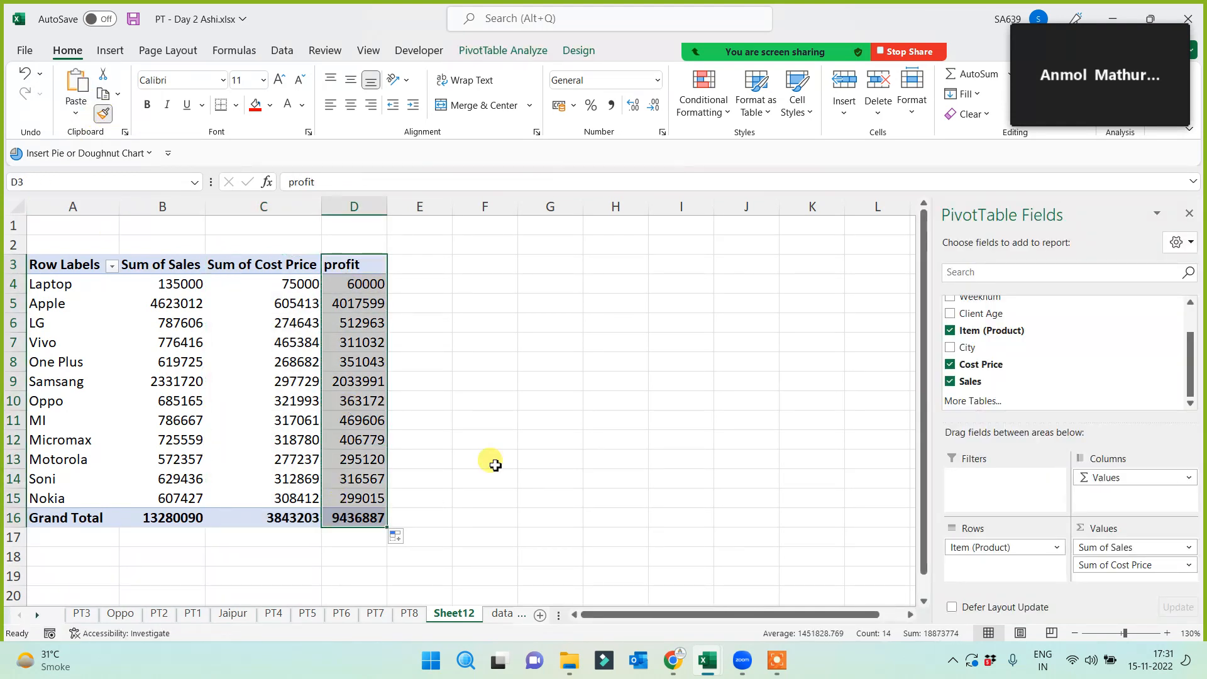
pyautogui.click(496, 463)
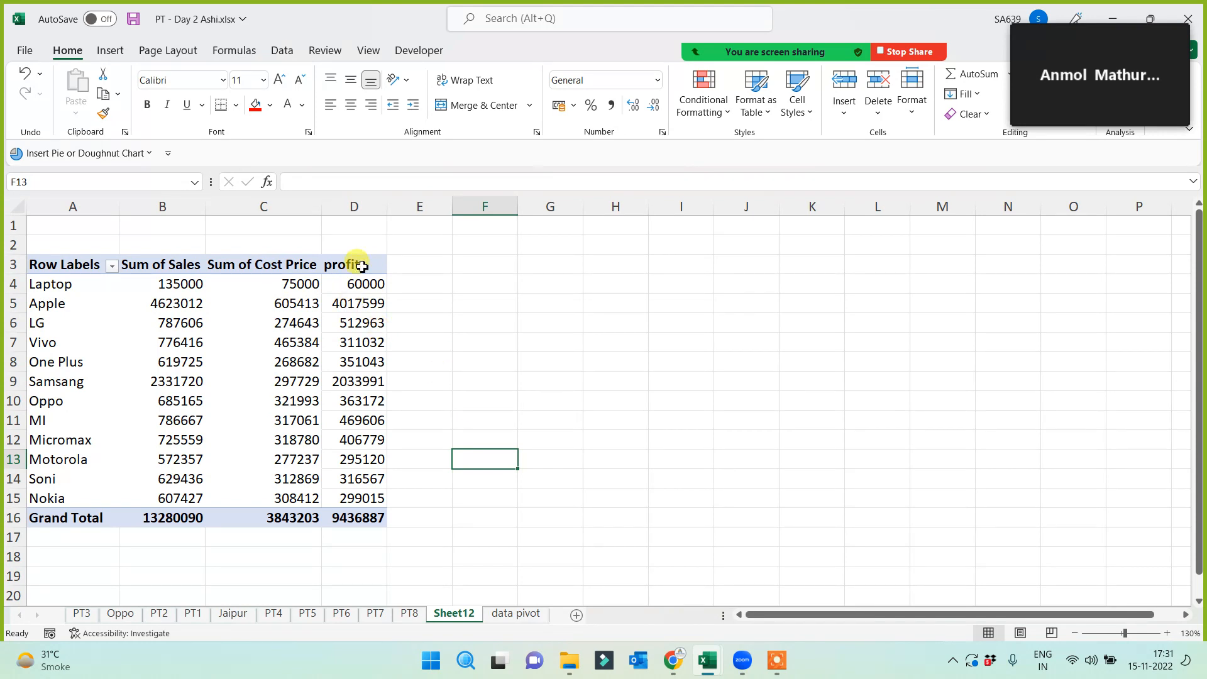
# Copy the PivotTable with its profit column, A3:D16, and paste it as values only at G3
pyautogui.moveTo(51, 264); pyautogui.dragTo(352, 519)
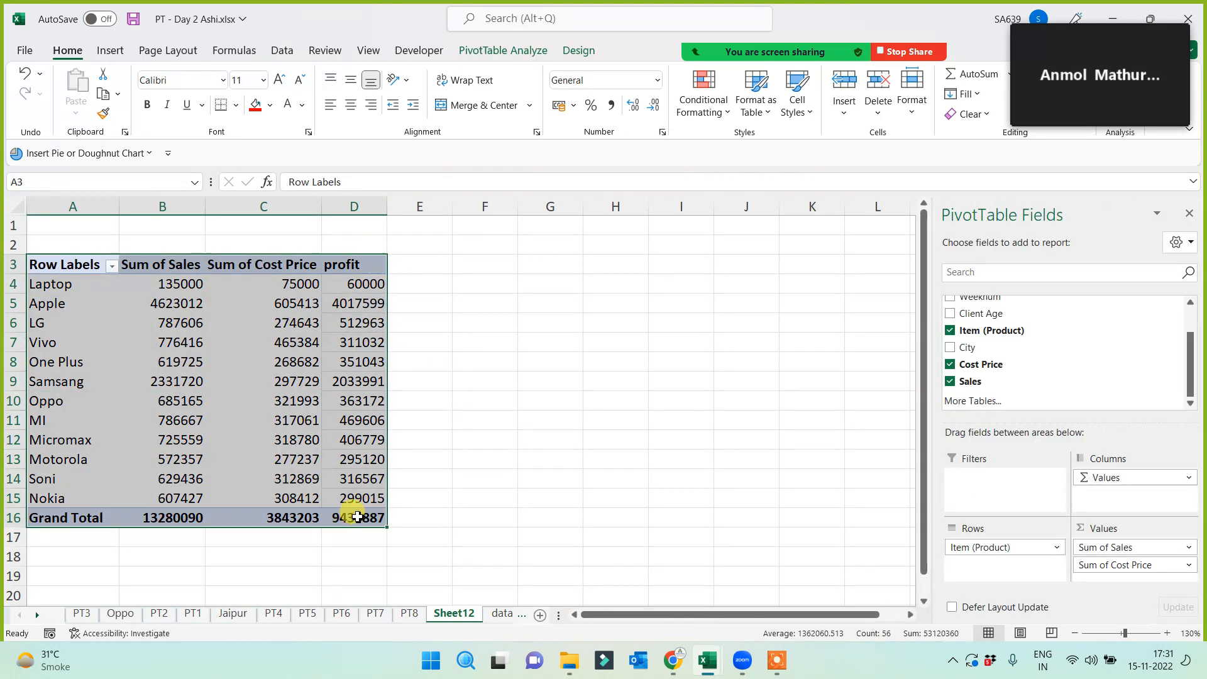
pyautogui.hotkey('ctrl', 'c')
pyautogui.click(562, 267)
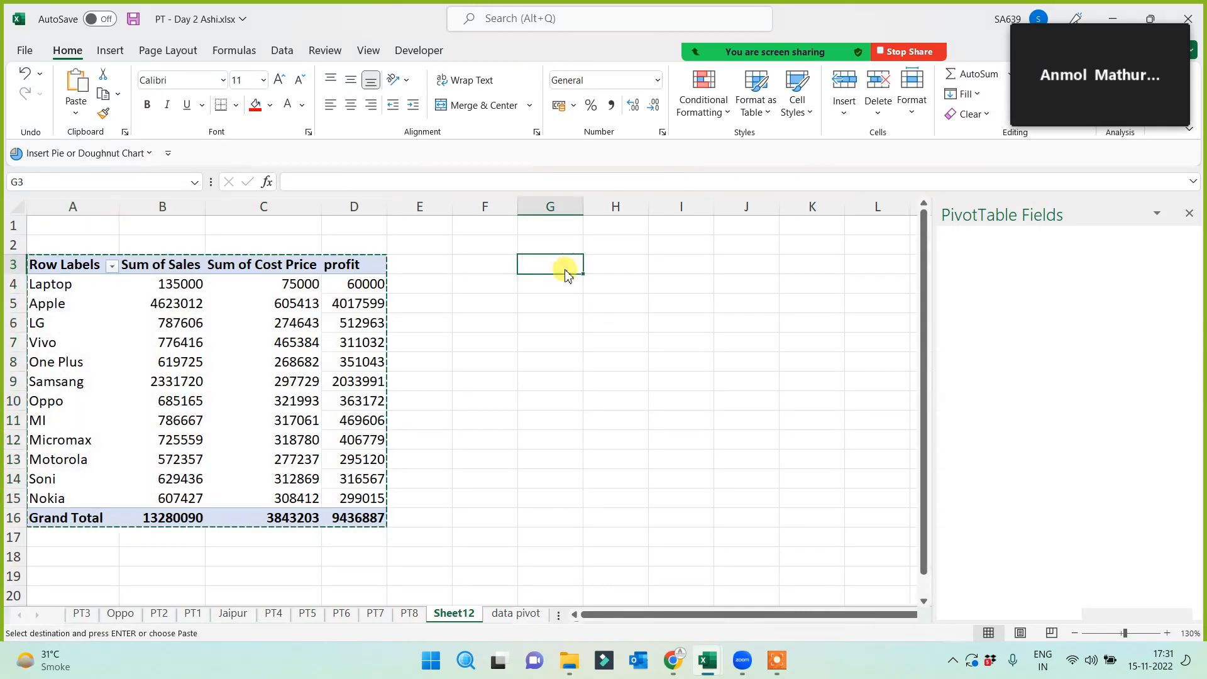
pyautogui.rightClick(566, 271)
pyautogui.click(624, 301)
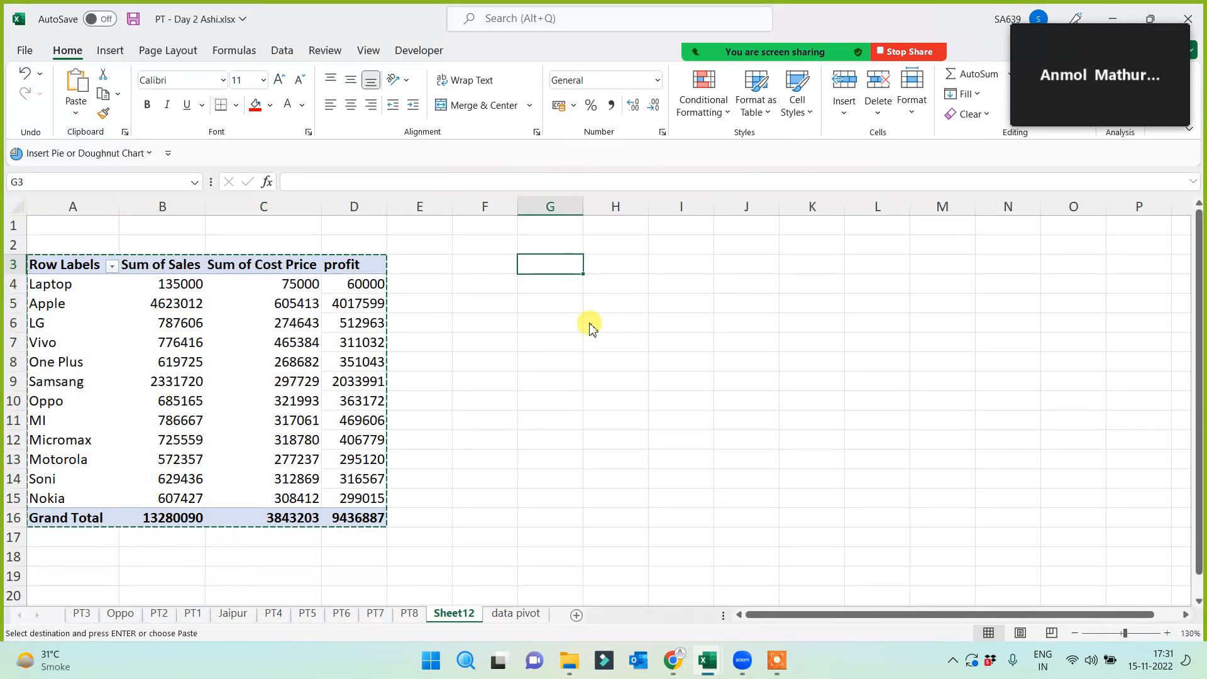
pyautogui.click(471, 273)
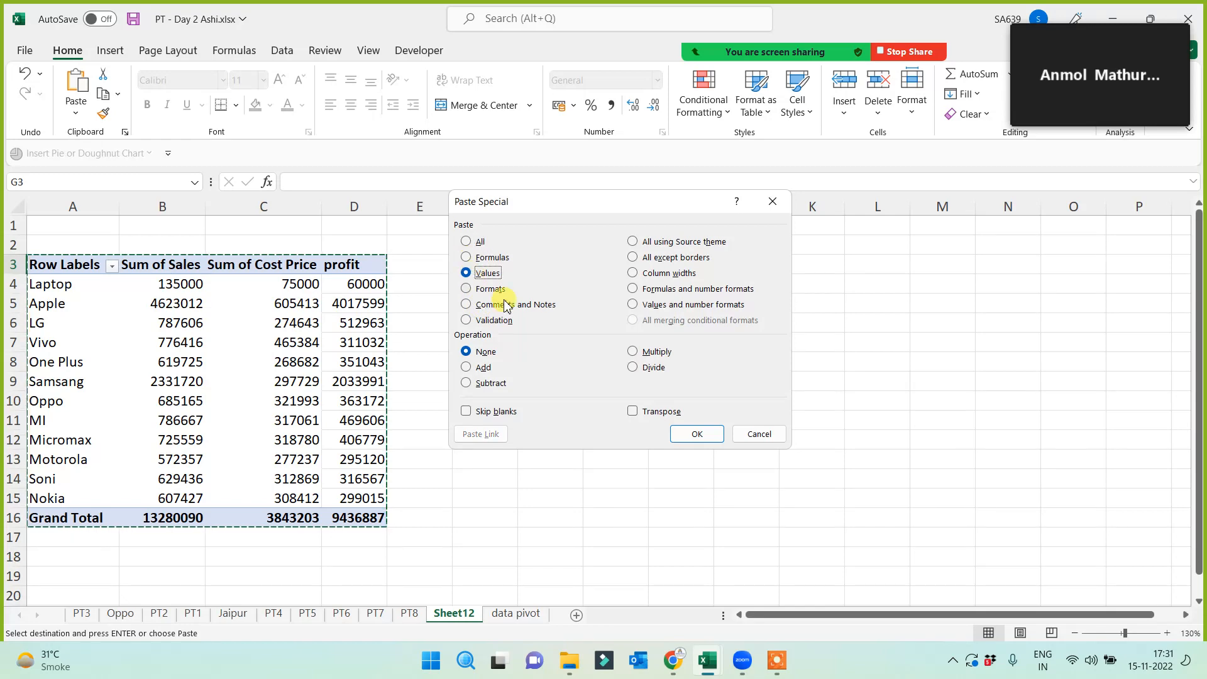
pyautogui.click(691, 434)
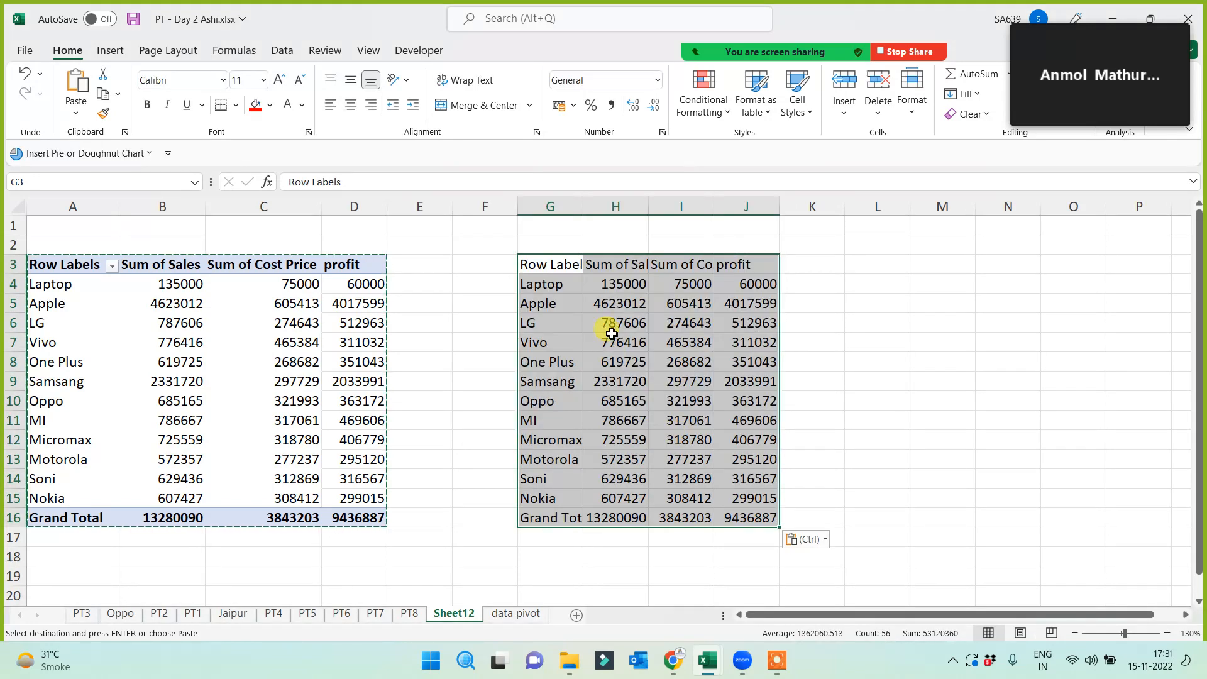
# Delete columns H and I, which hold the pasted sales and cost price values
pyautogui.moveTo(624, 213); pyautogui.dragTo(670, 212)
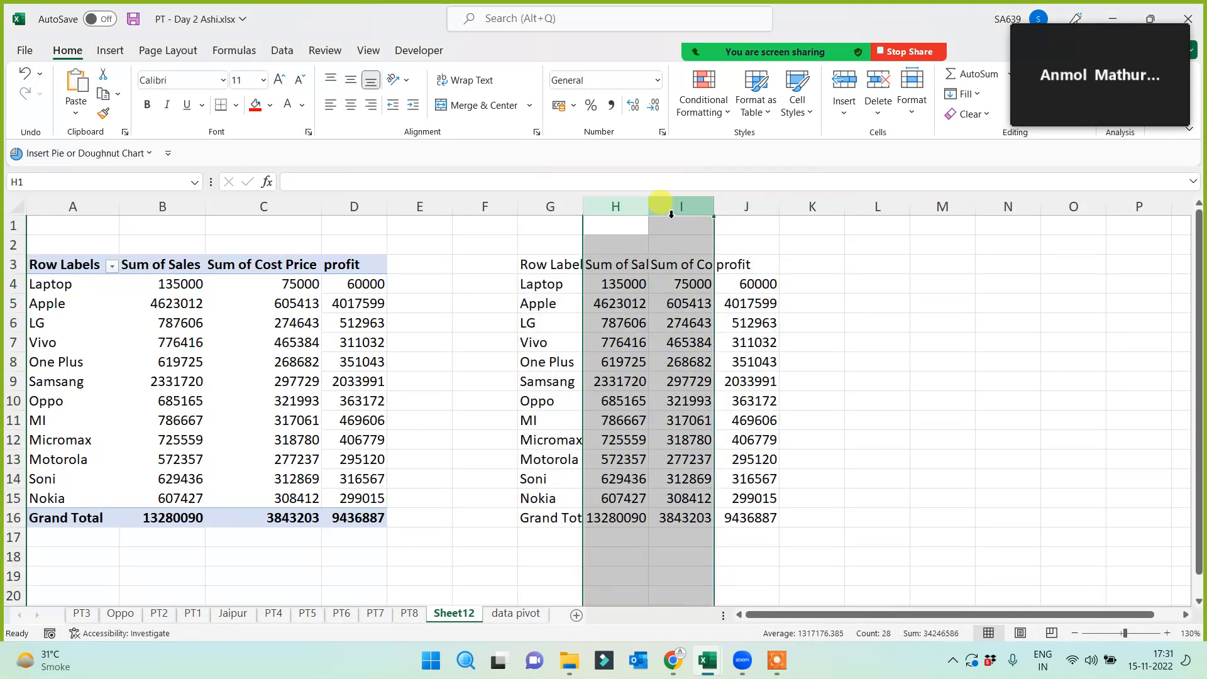
pyautogui.hotkey('ctrl', '-')
pyautogui.click(681, 376)
# Format the pasted product and profit list G3:H16 with a red fill and white font
pyautogui.moveTo(547, 265); pyautogui.dragTo(621, 521)
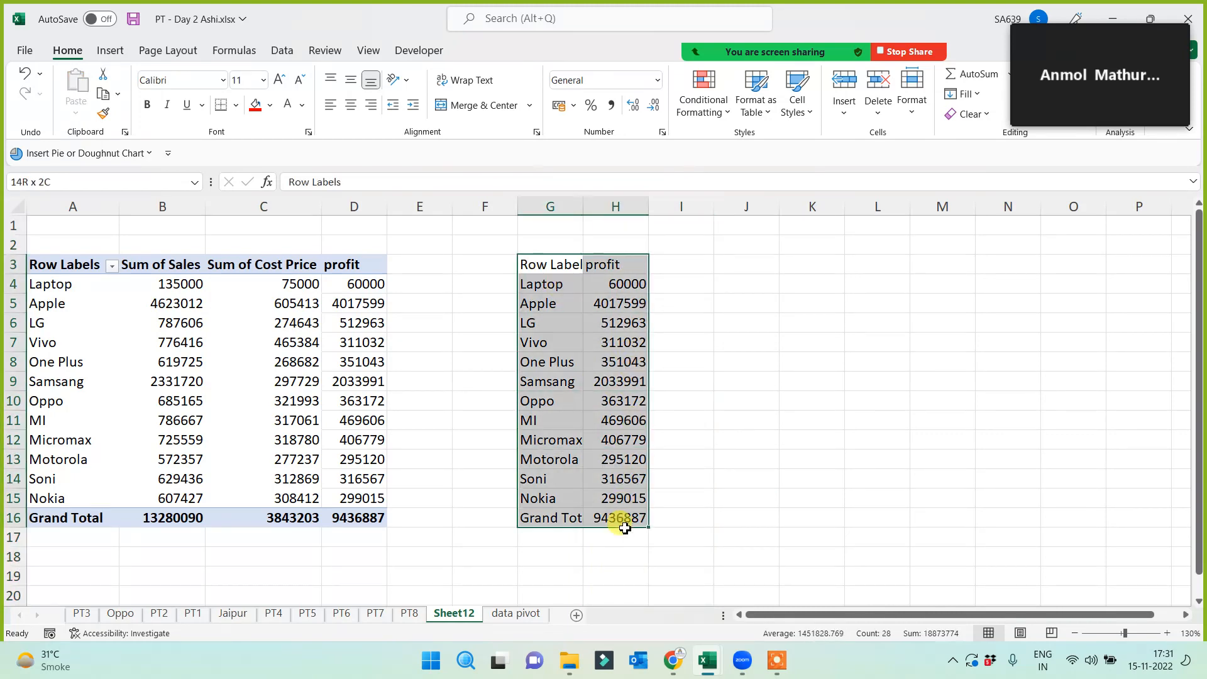
pyautogui.click(255, 106)
pyautogui.click(288, 107)
pyautogui.click(785, 401)
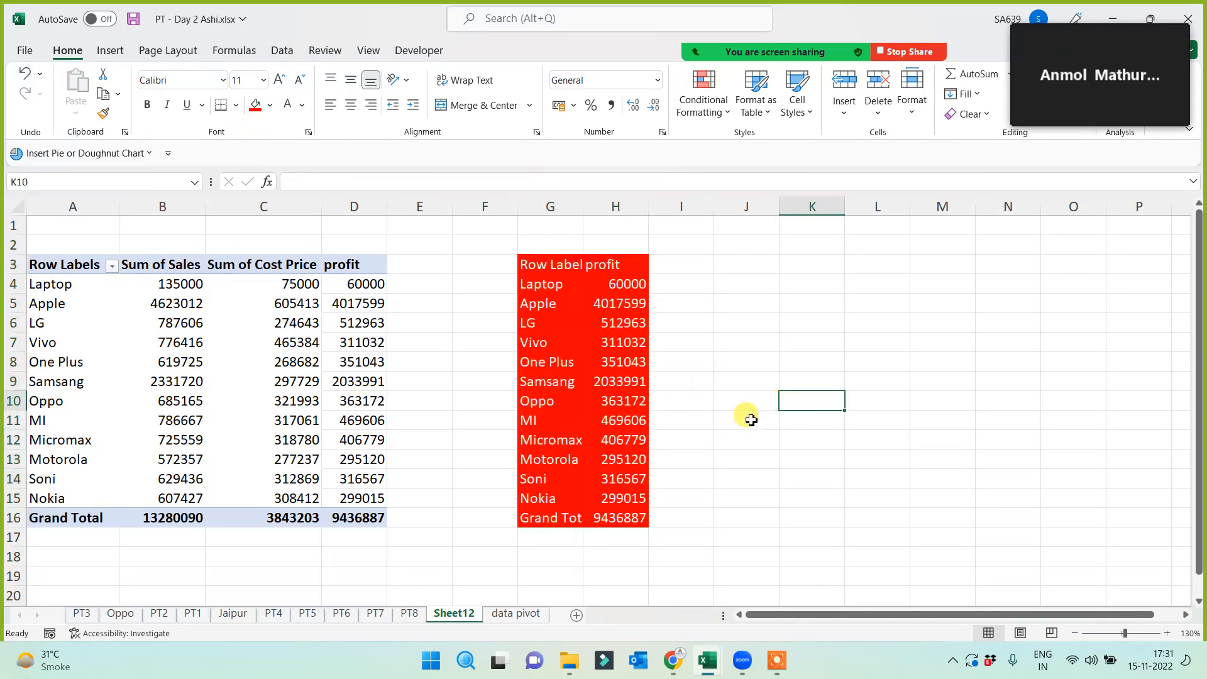
pyautogui.click(217, 361)
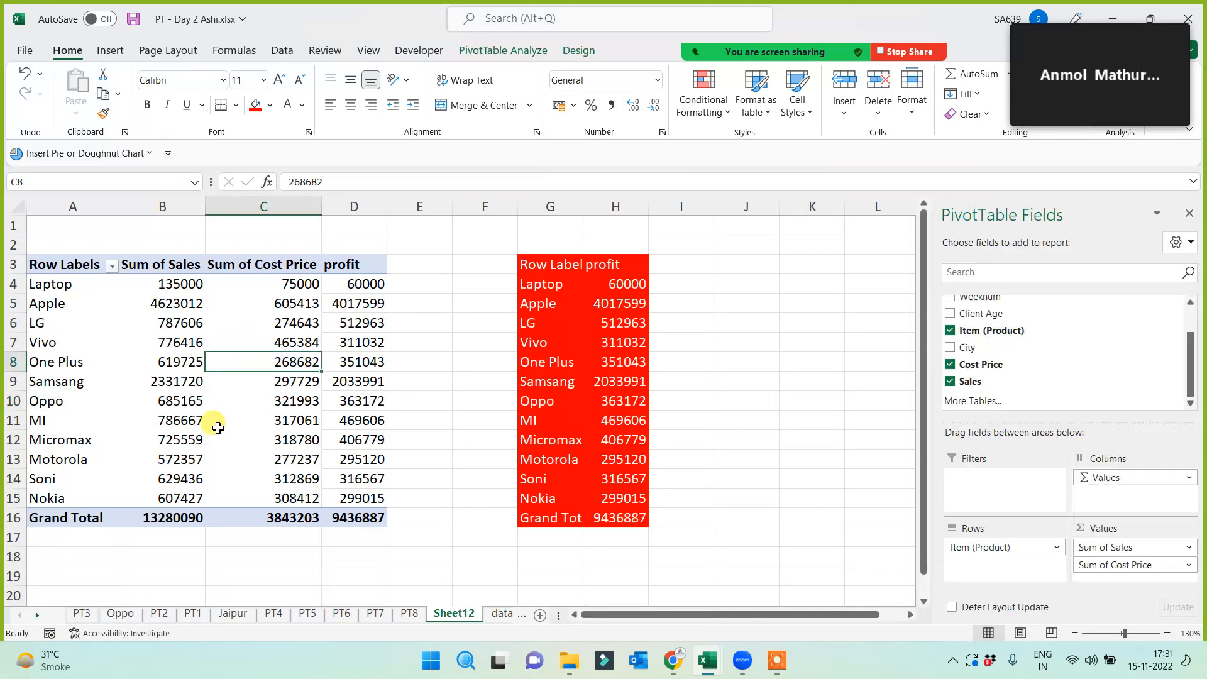
pyautogui.click(170, 321)
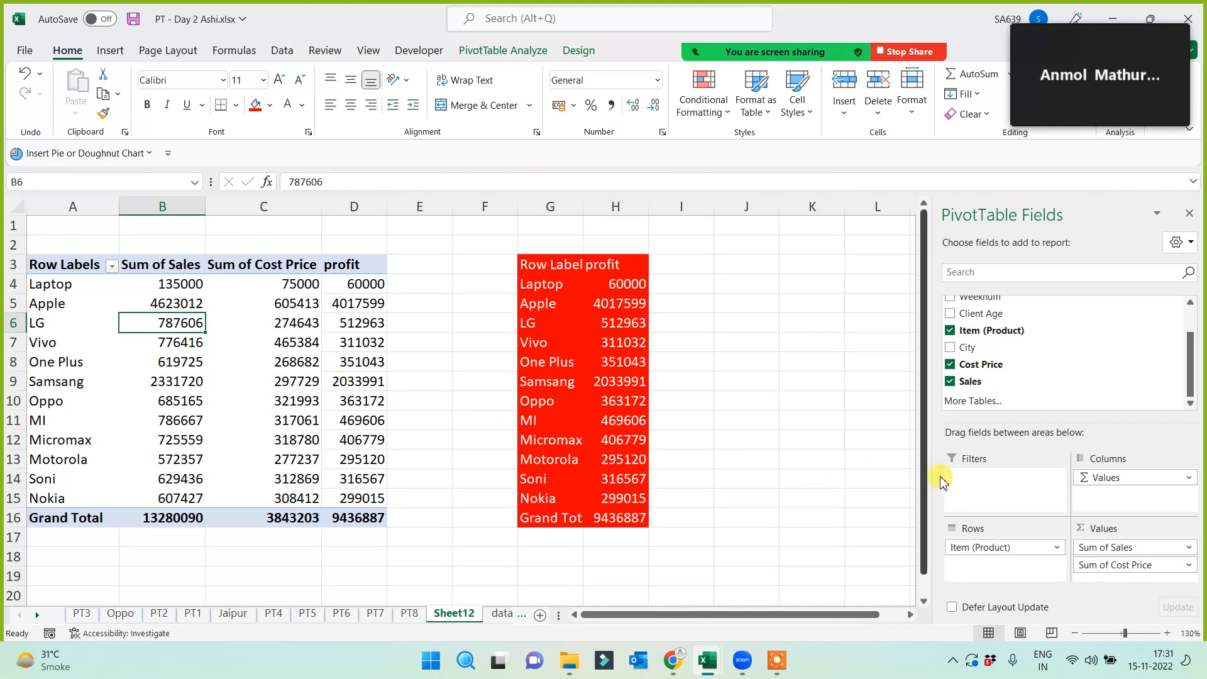
# Remove Cost Price and Sales from the PivotTable and delete column D with the manually calculated profit
pyautogui.click(950, 365)
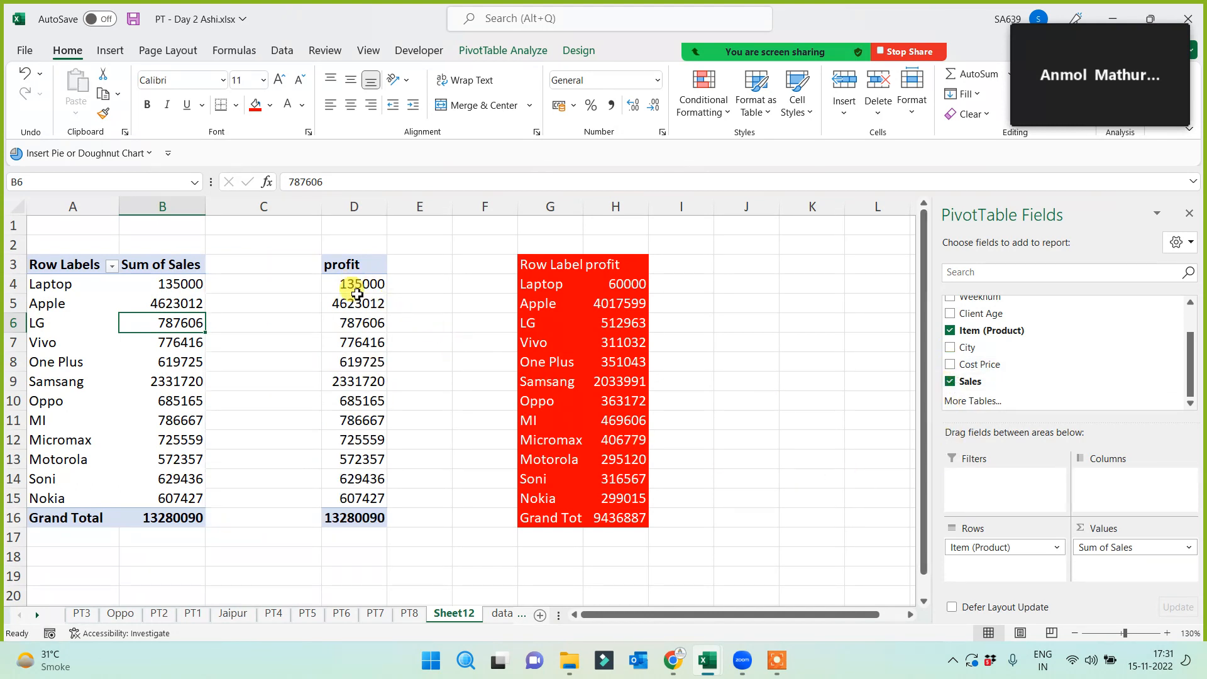
pyautogui.click(951, 381)
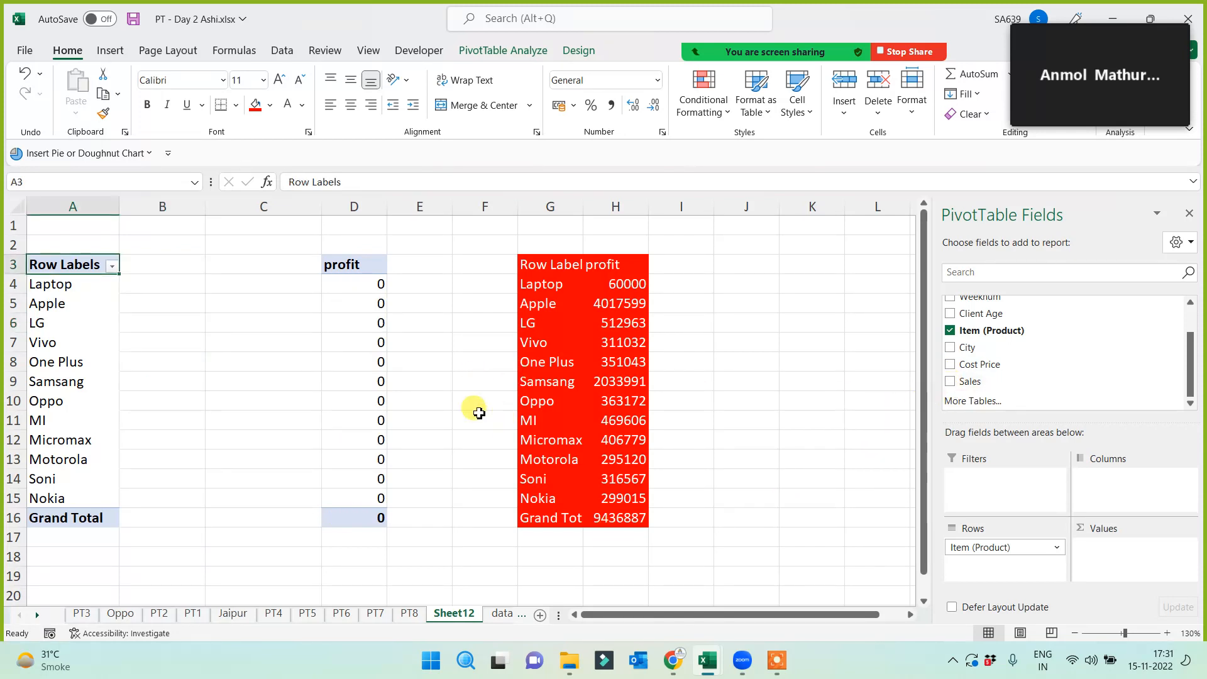
pyautogui.click(344, 208)
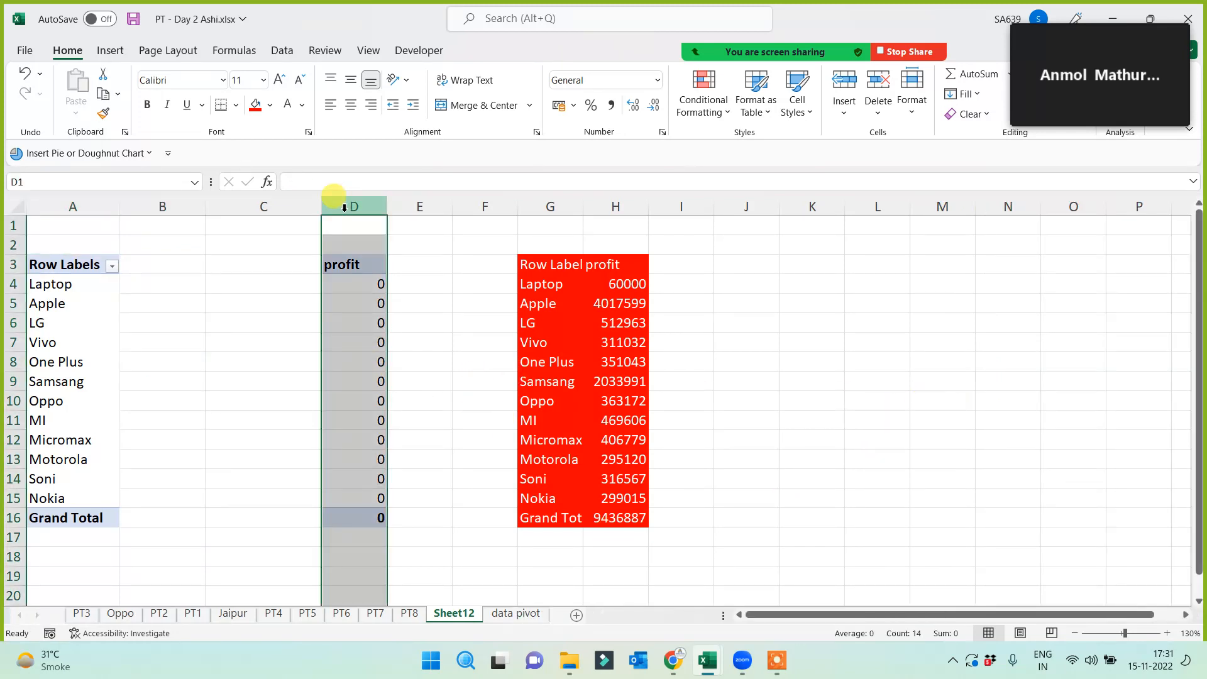
pyautogui.hotkey('ctrl', '-')
# Add a calculated field named Profit to the PivotTable with the formula = Sales - 'Cost Price'
pyautogui.click(61, 306)
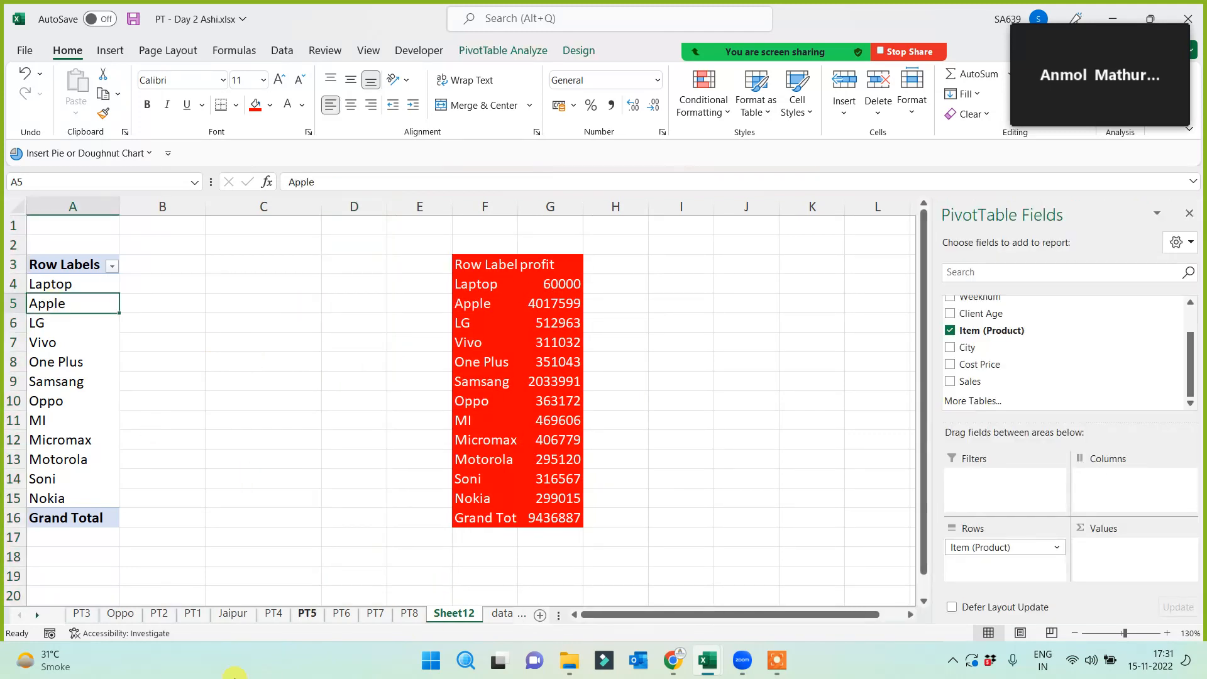
pyautogui.click(532, 54)
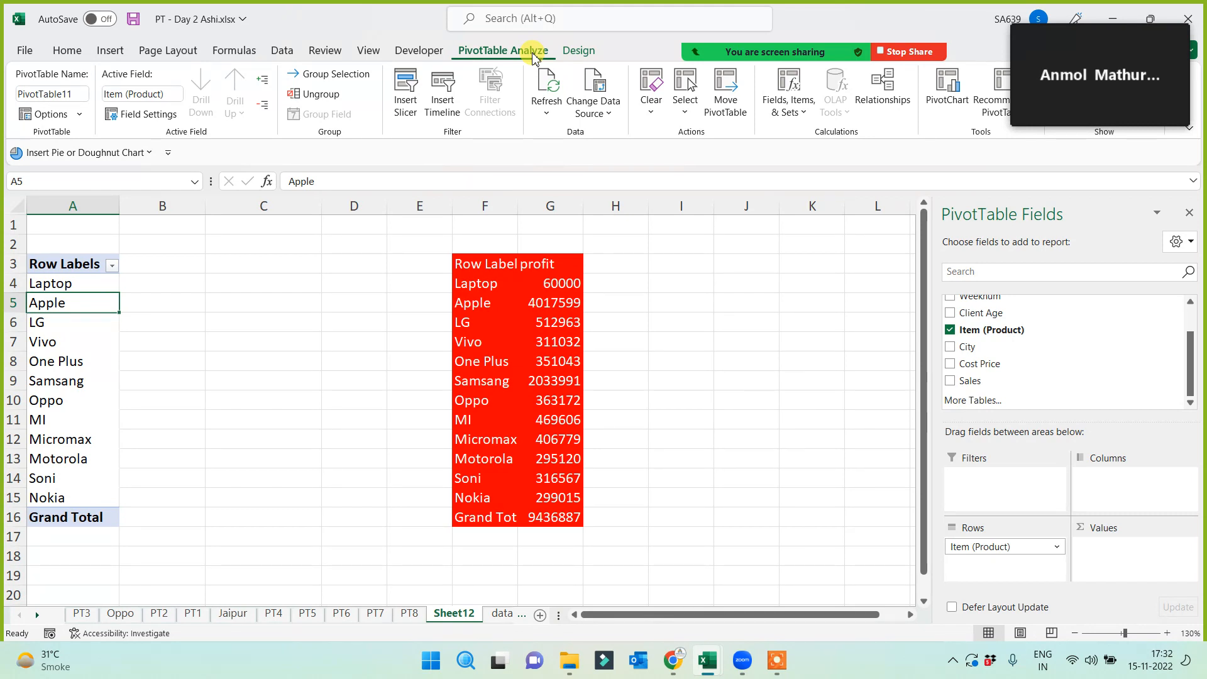
pyautogui.click(796, 108)
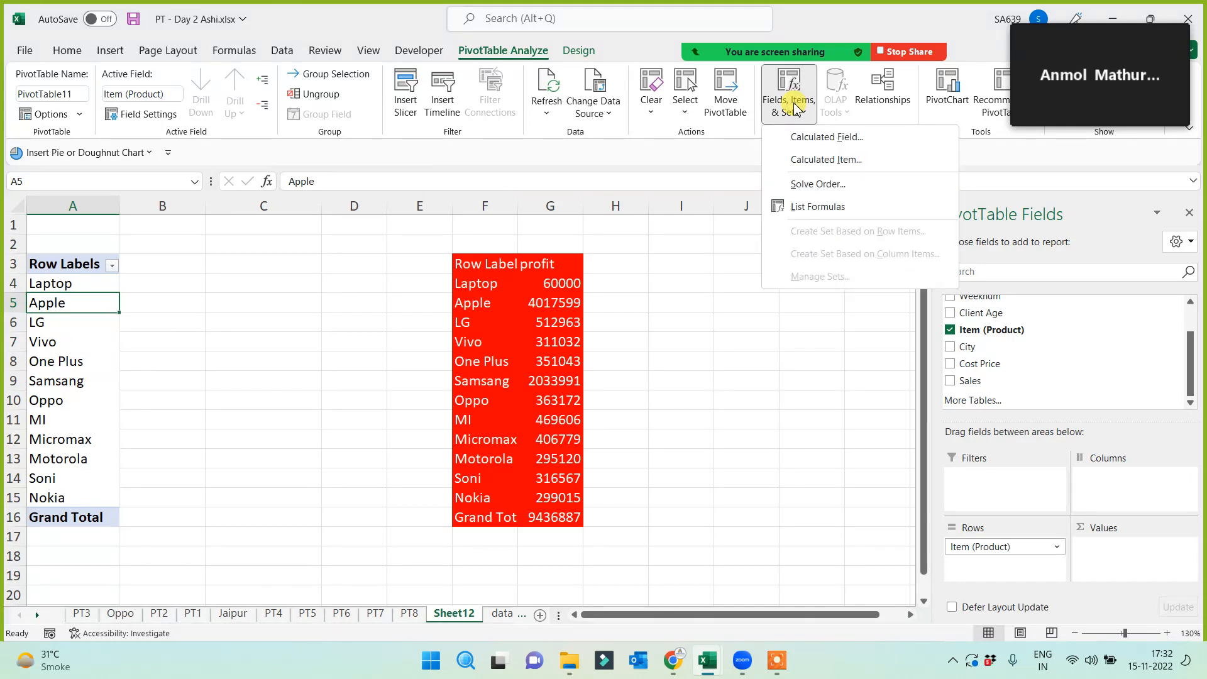
pyautogui.click(820, 144)
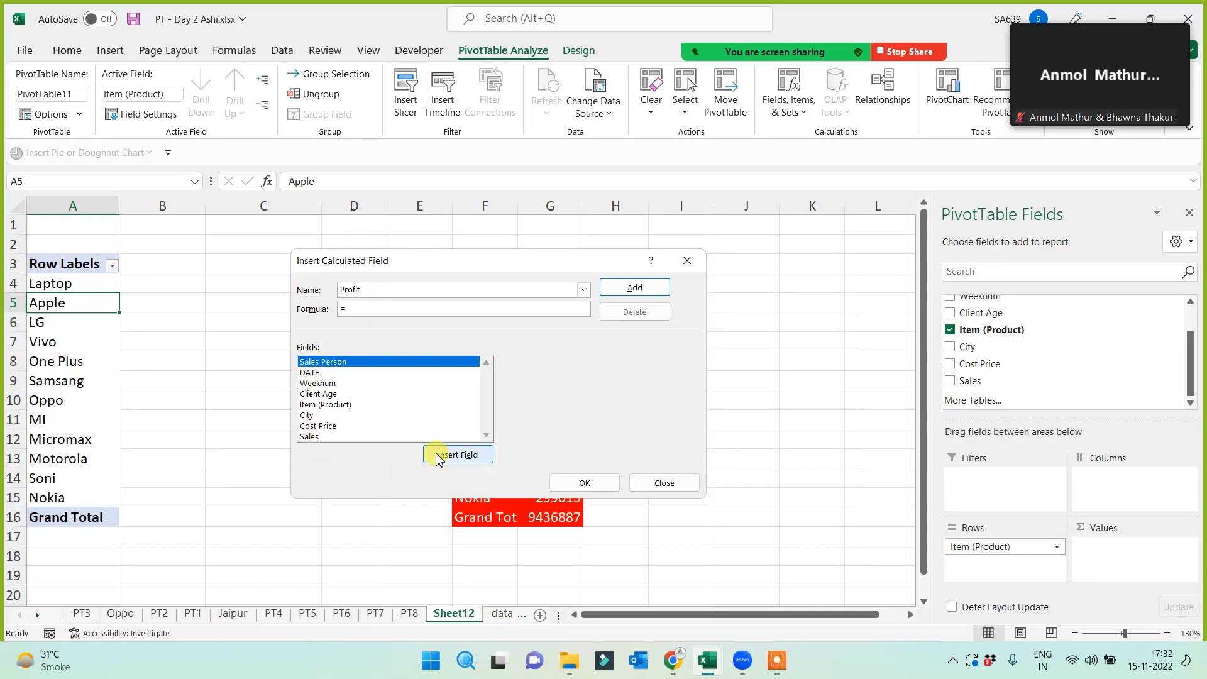
pyautogui.click(347, 437)
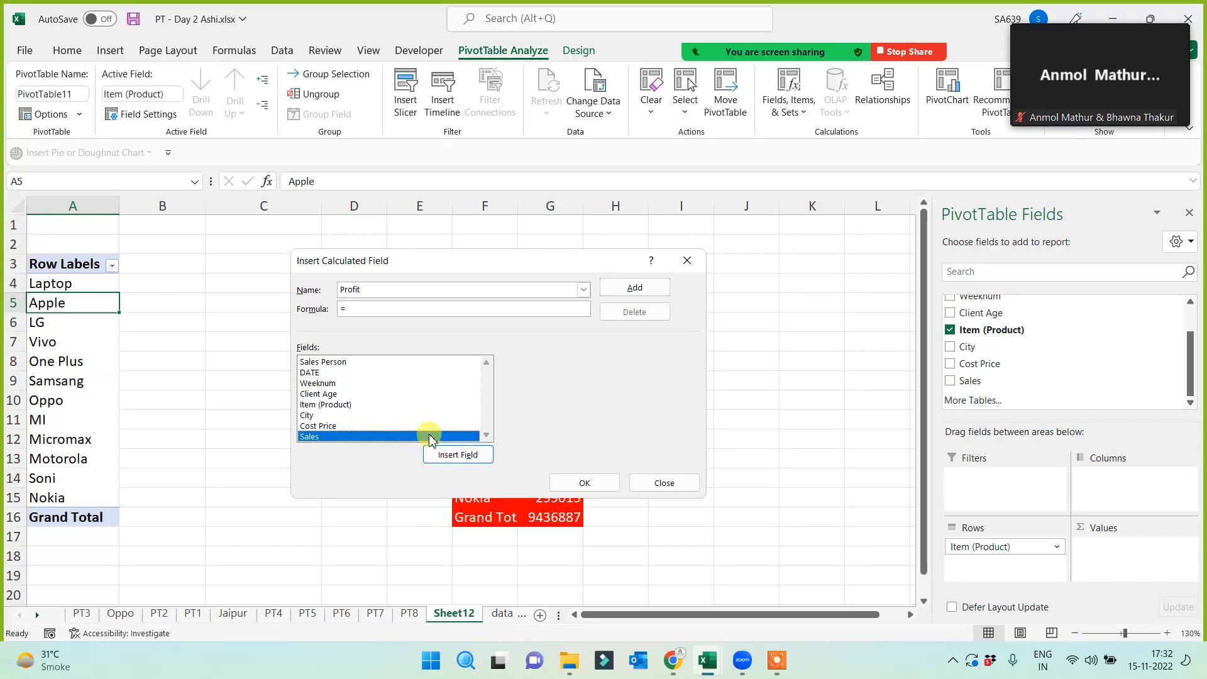
pyautogui.click(458, 454)
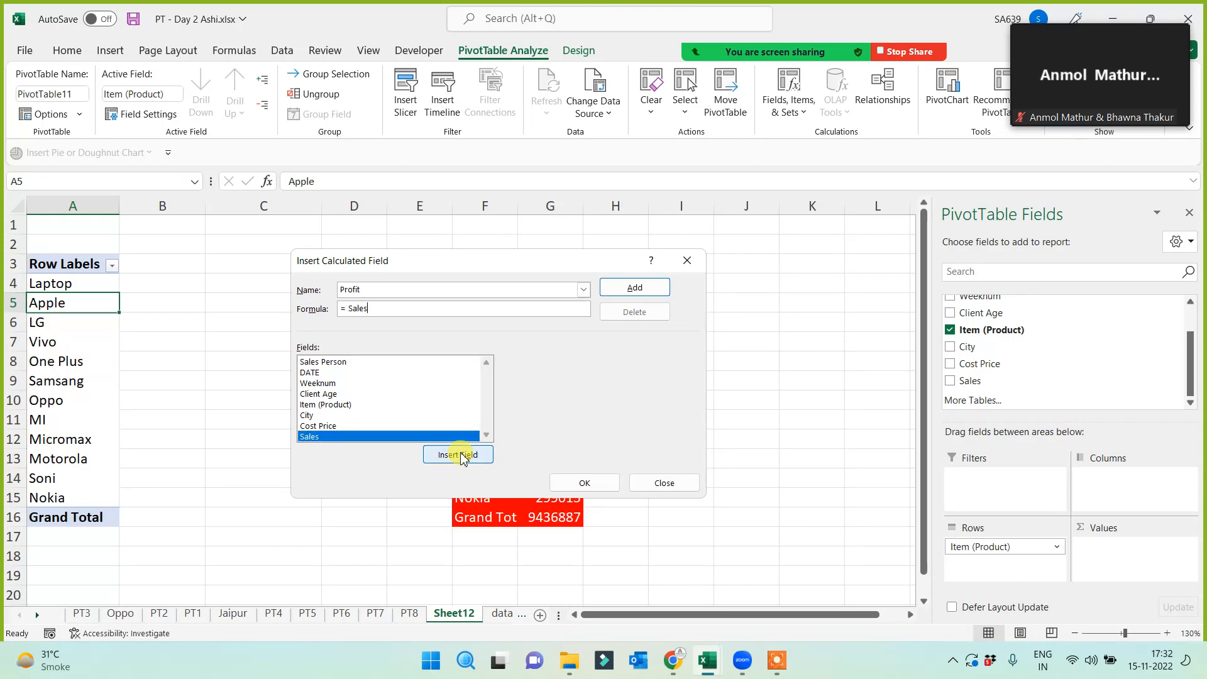
pyautogui.click(332, 426)
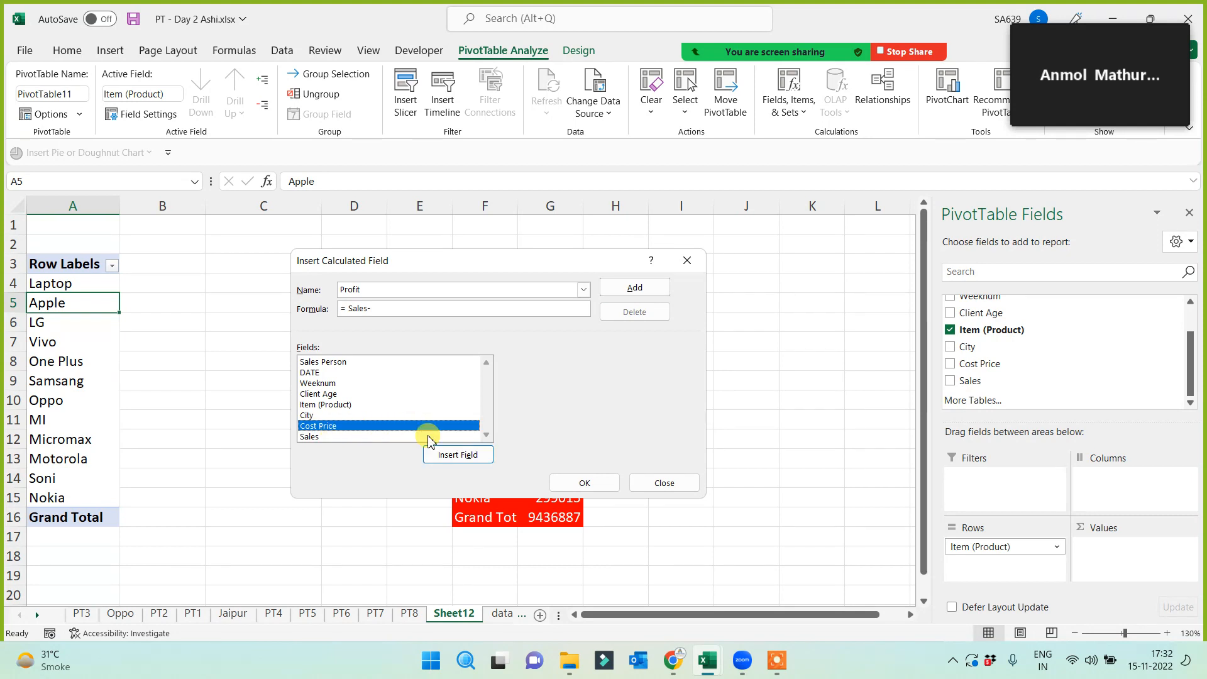
pyautogui.click(449, 455)
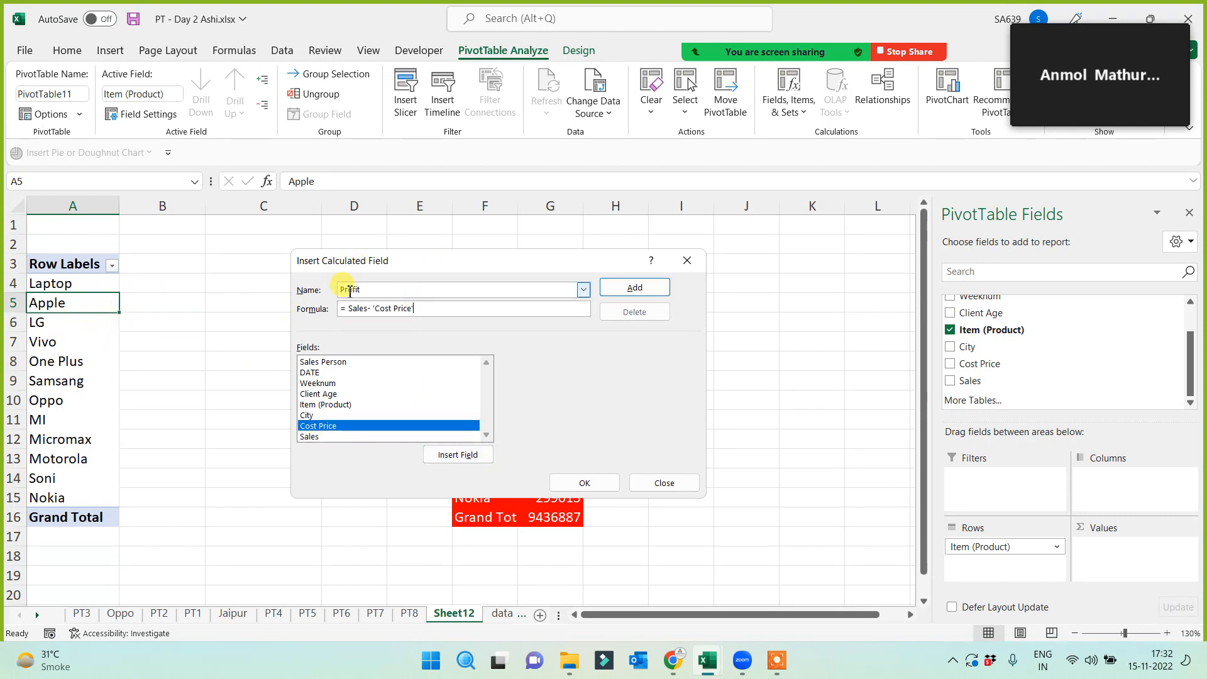
pyautogui.click(626, 286)
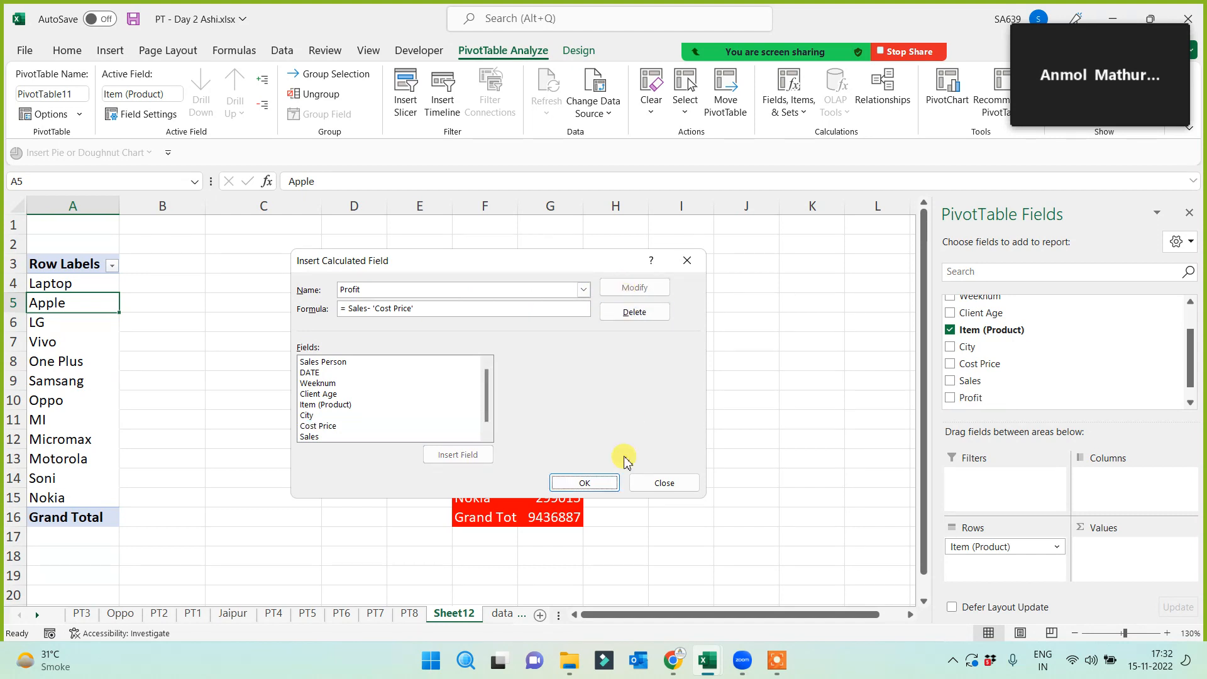
pyautogui.click(604, 481)
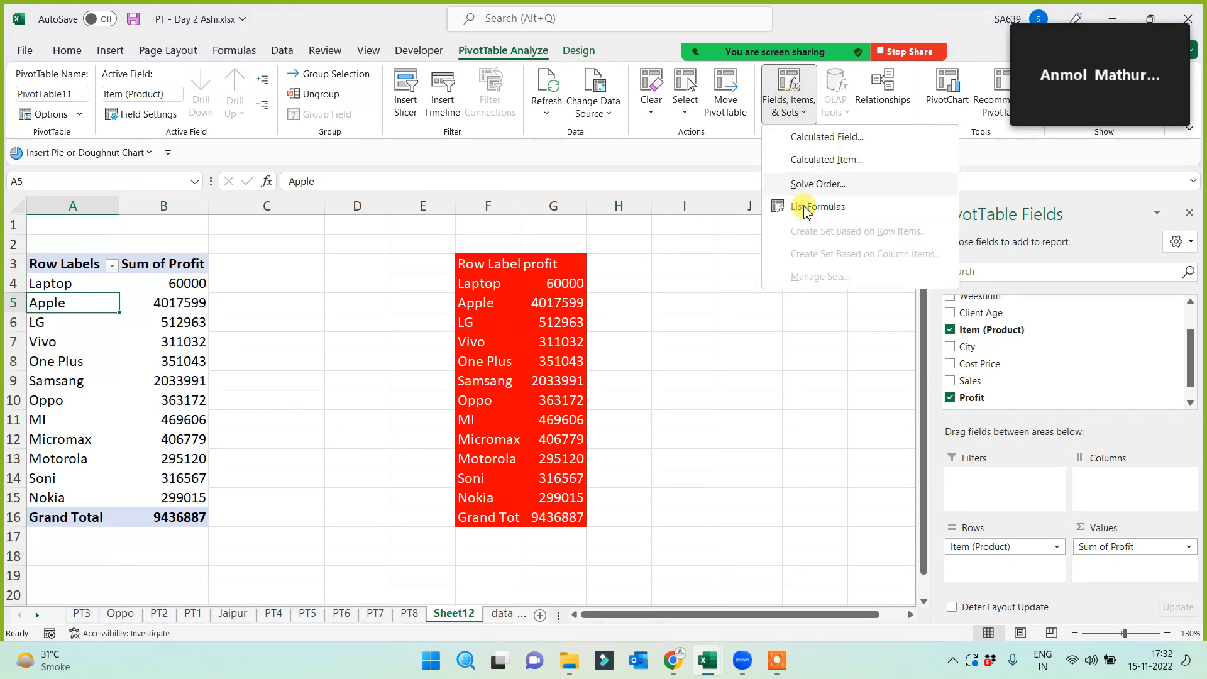
# Add a calculated field named MRP to the PivotTable with the formula = 'Cost Price'*130%
pyautogui.click(819, 139)
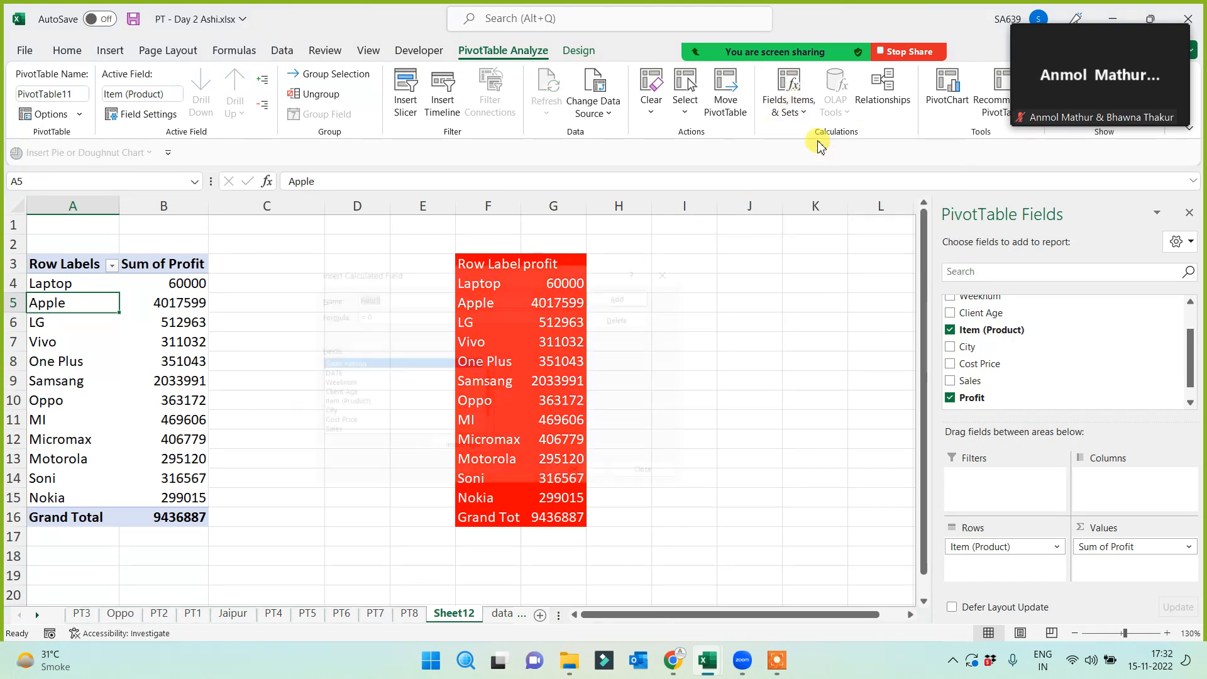
pyautogui.write('M')
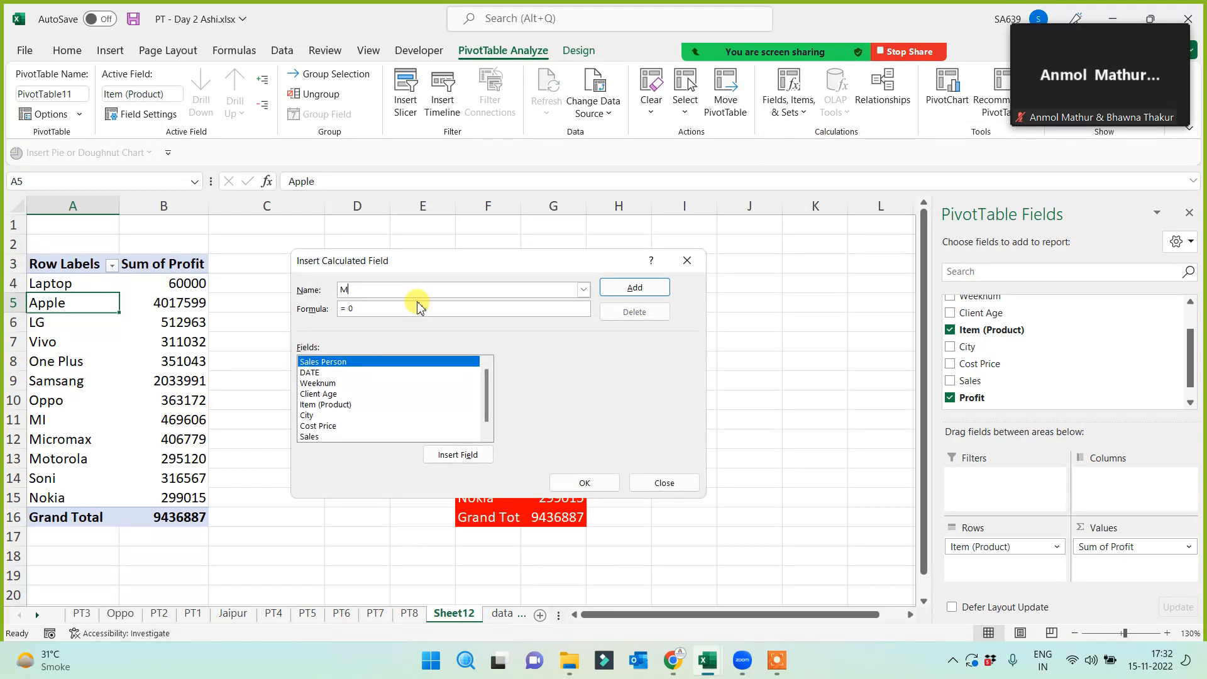
pyautogui.write('RP')
pyautogui.click(381, 306)
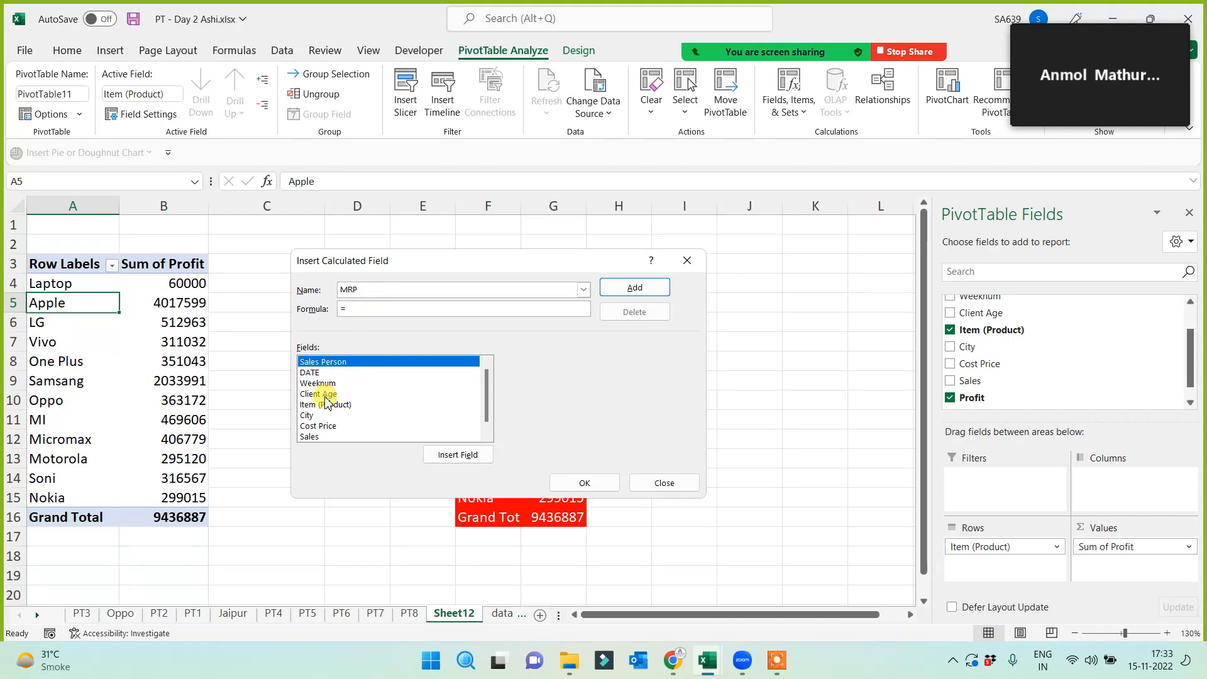
pyautogui.click(318, 426)
pyautogui.click(458, 455)
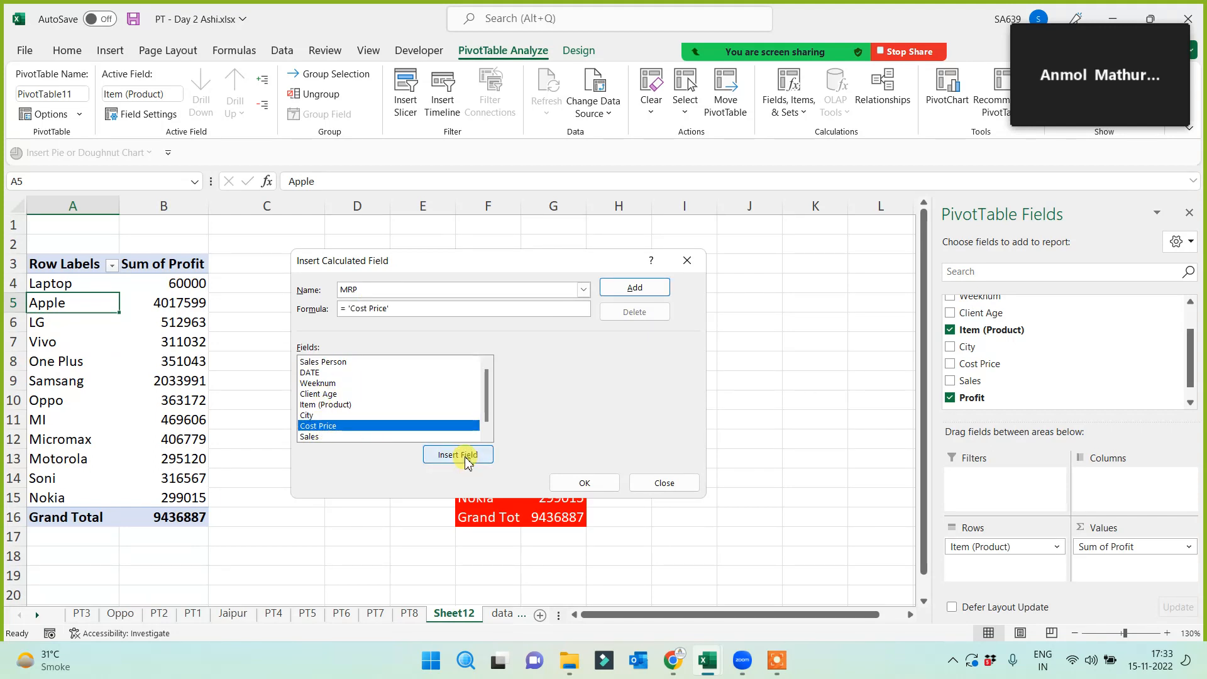
pyautogui.write('*')
pyautogui.write('130')
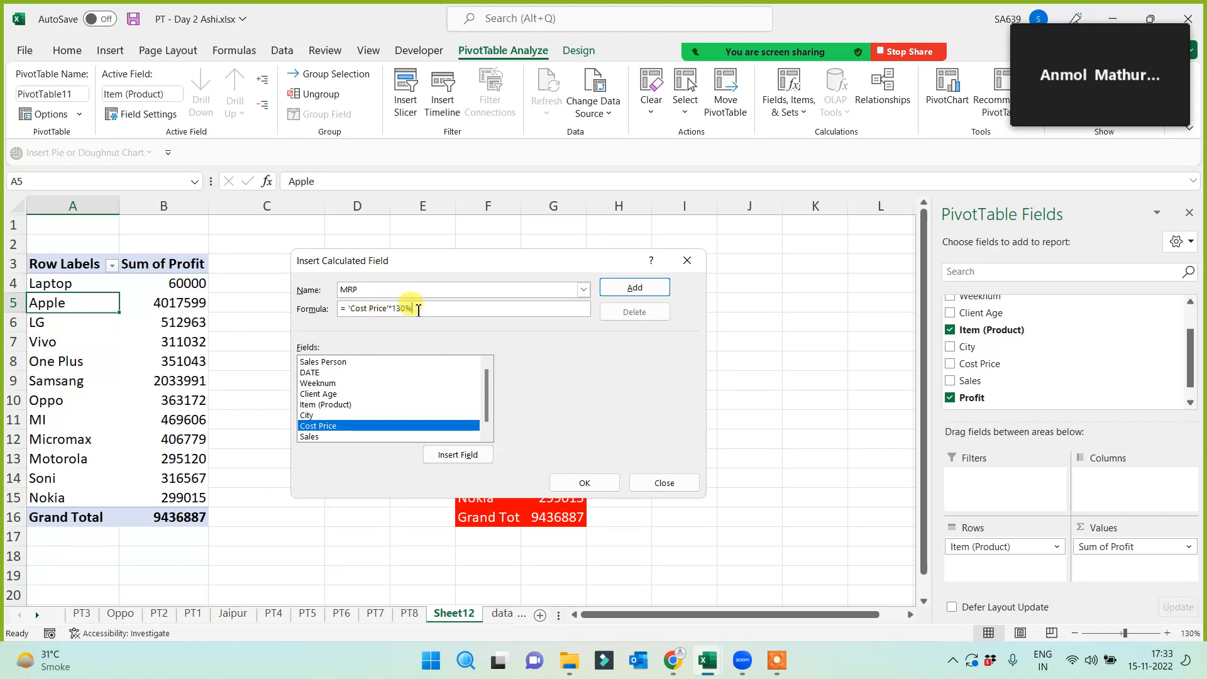
pyautogui.click(634, 288)
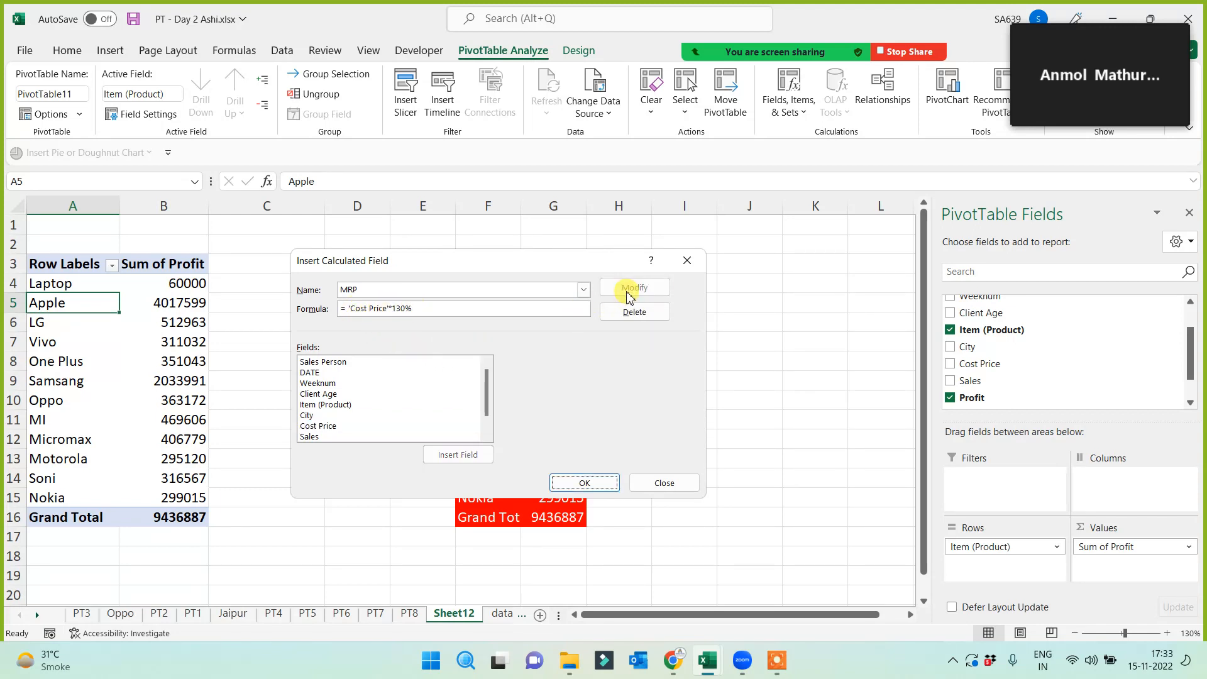
pyautogui.click(584, 480)
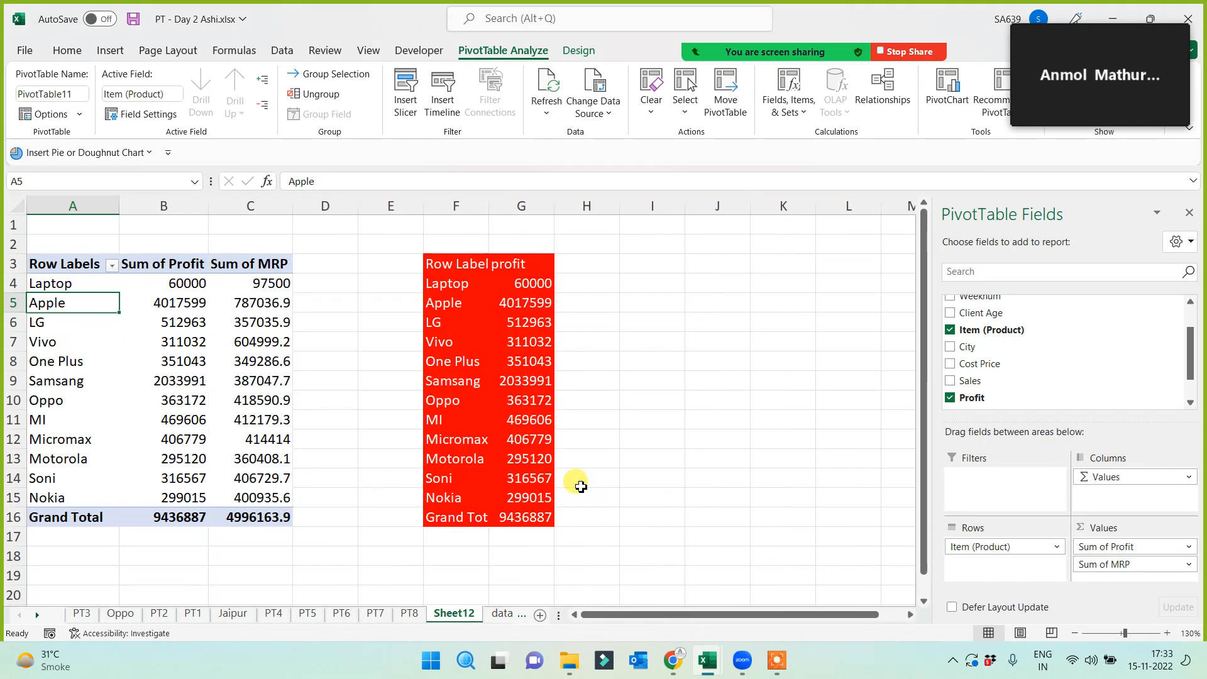
# Add Cost Price to the PivotTable values between Sum of Profit and Sum of MRP, and compare the Laptop row
pyautogui.click(267, 285)
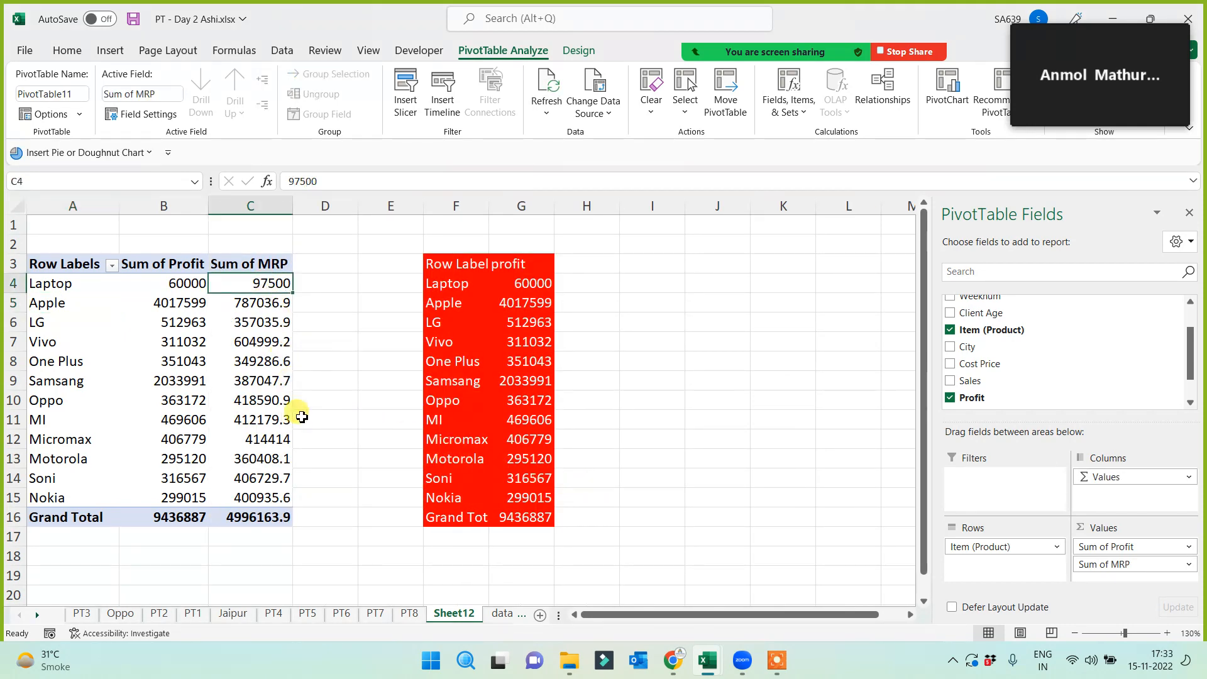
pyautogui.moveTo(980, 363); pyautogui.dragTo(1107, 556)
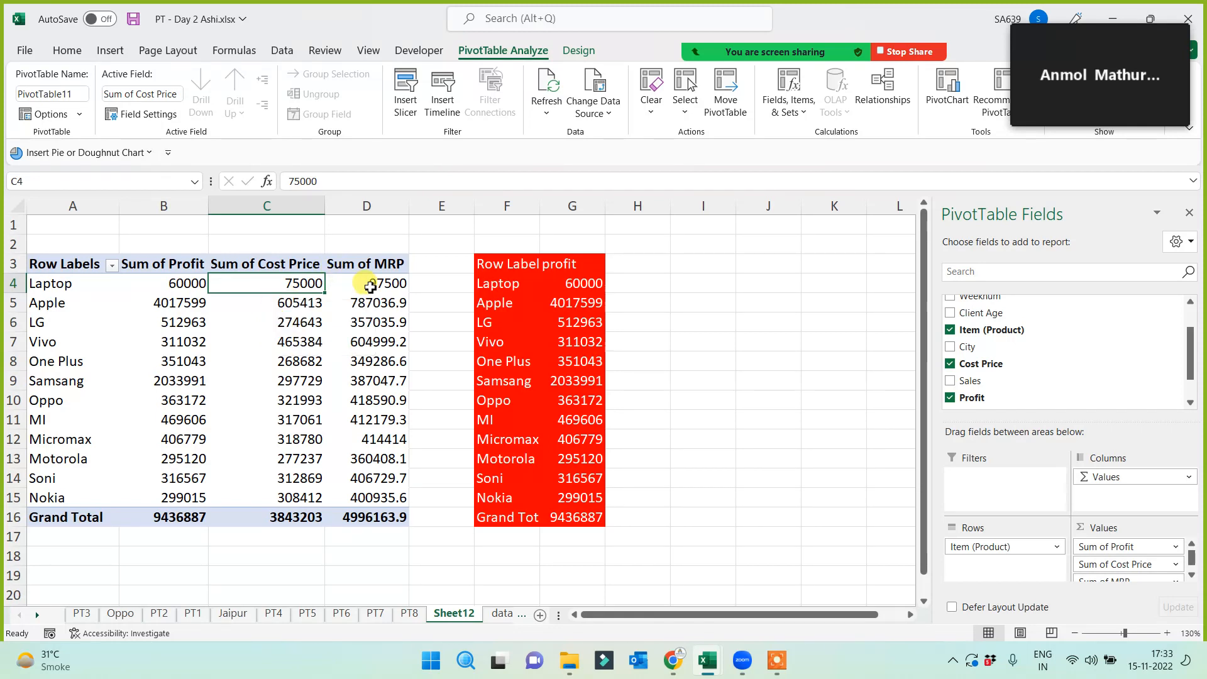
pyautogui.click(362, 283)
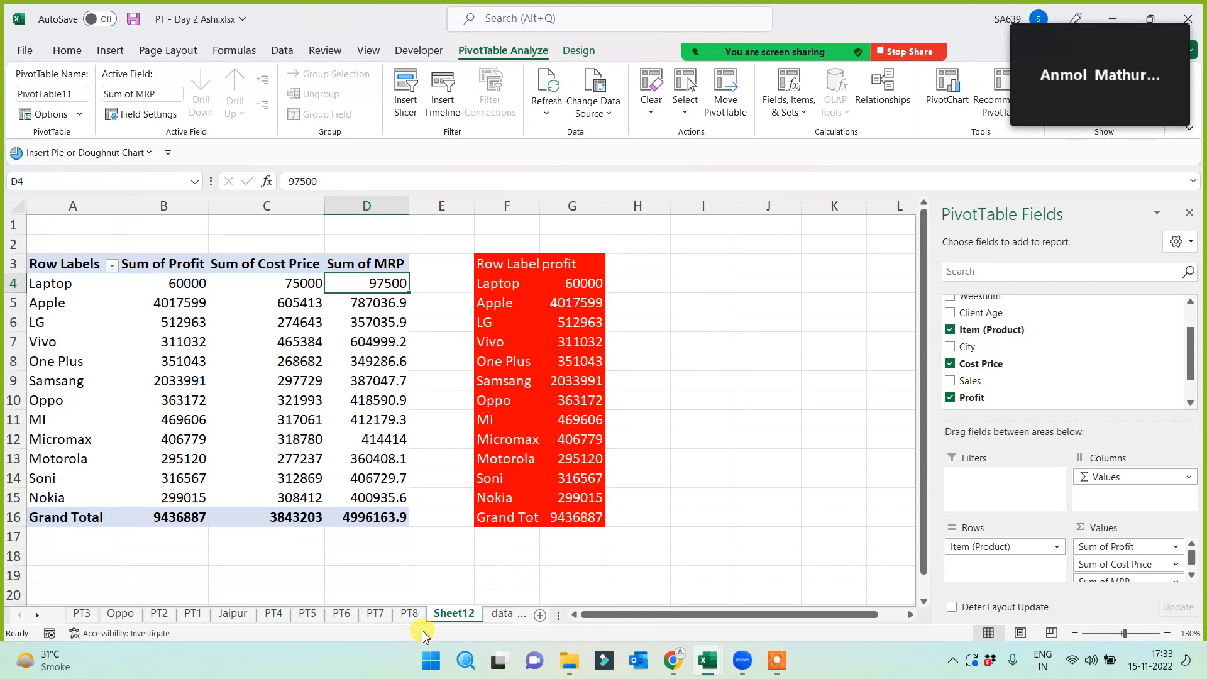
# Rename the sheet with the calculated-field PivotTable as PT9
pyautogui.doubleClick(456, 615)
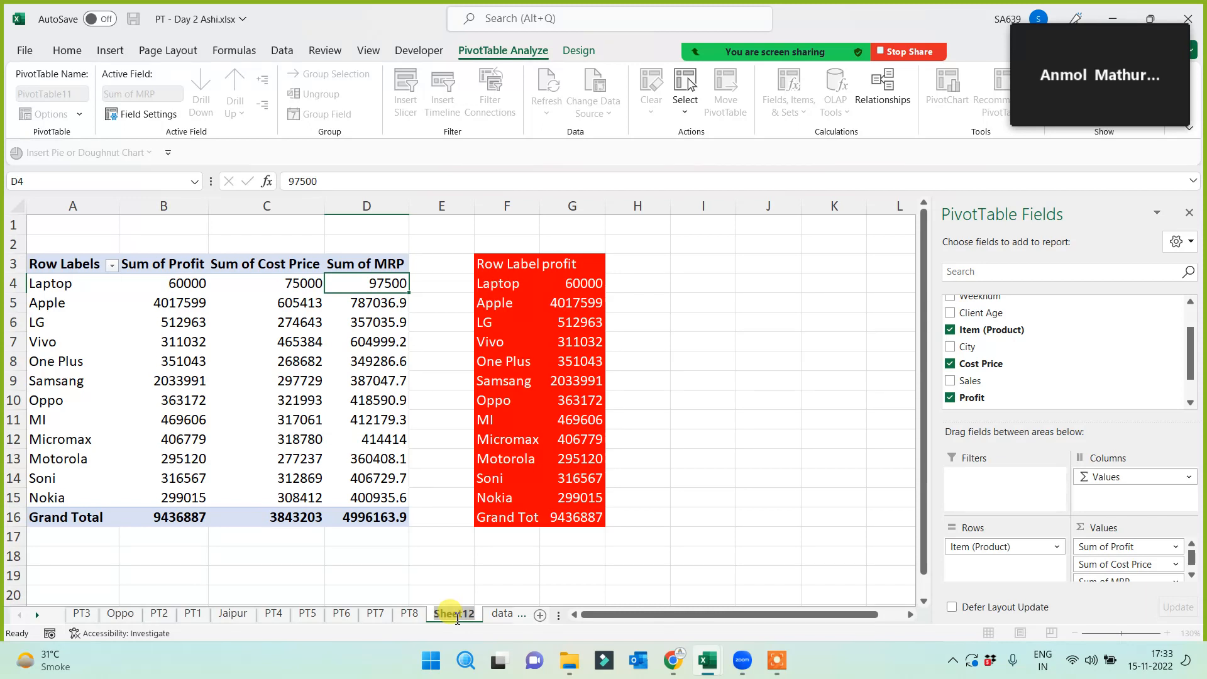
pyautogui.write('P')
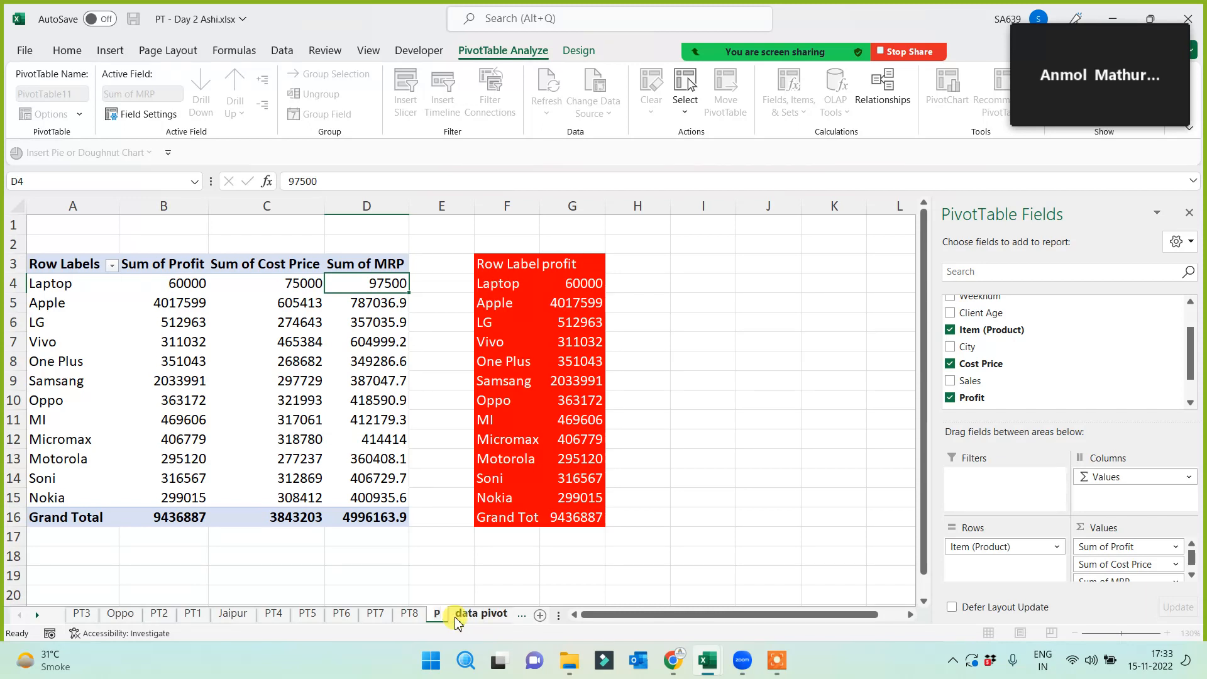
pyautogui.write('T9')
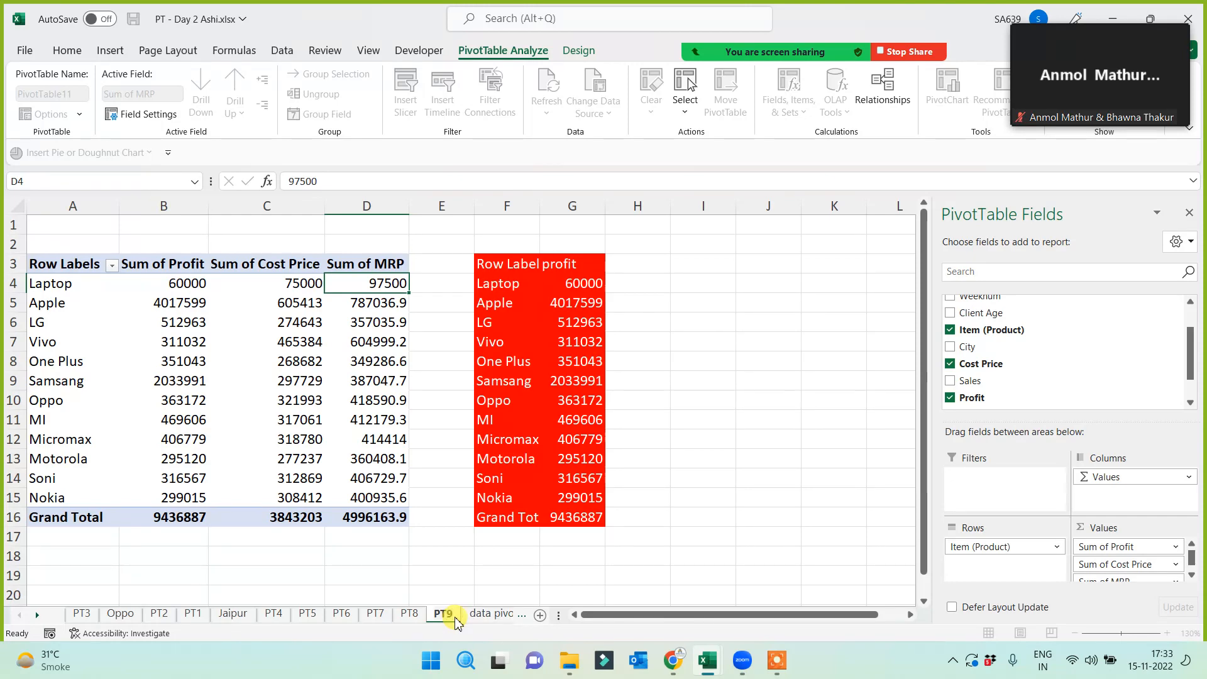
pyautogui.click(441, 573)
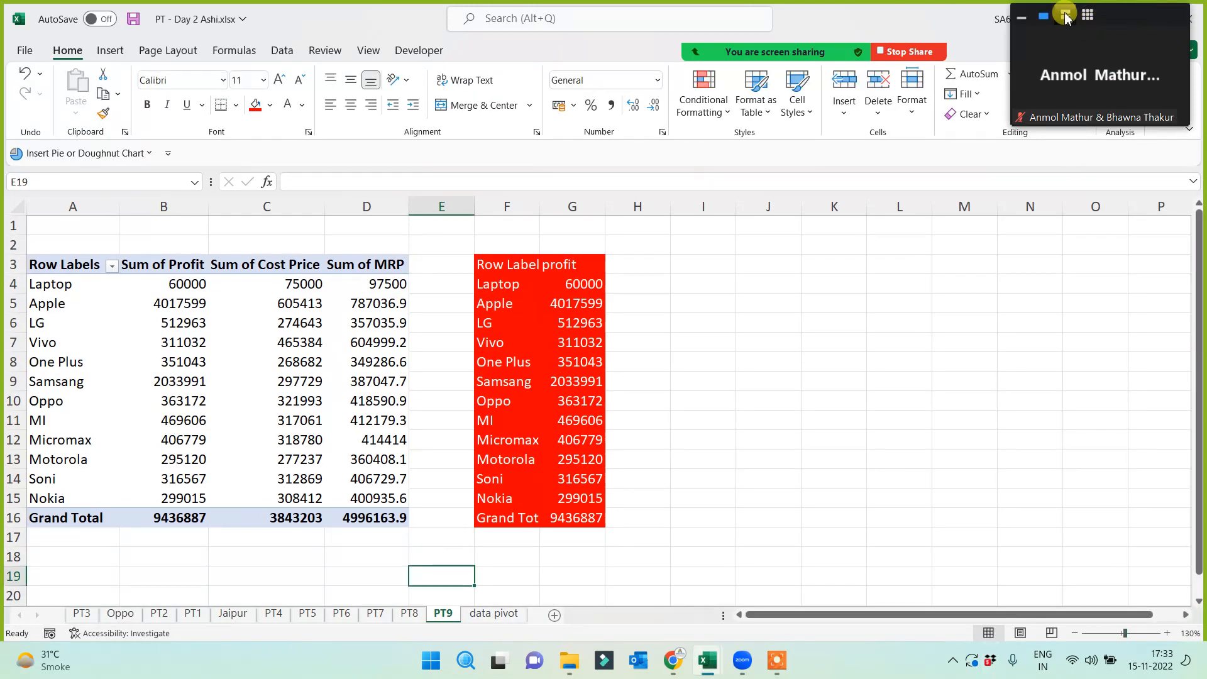
# Switch the floating Zoom video panel to a strip of several participants and look through the attendees
pyautogui.click(1065, 16)
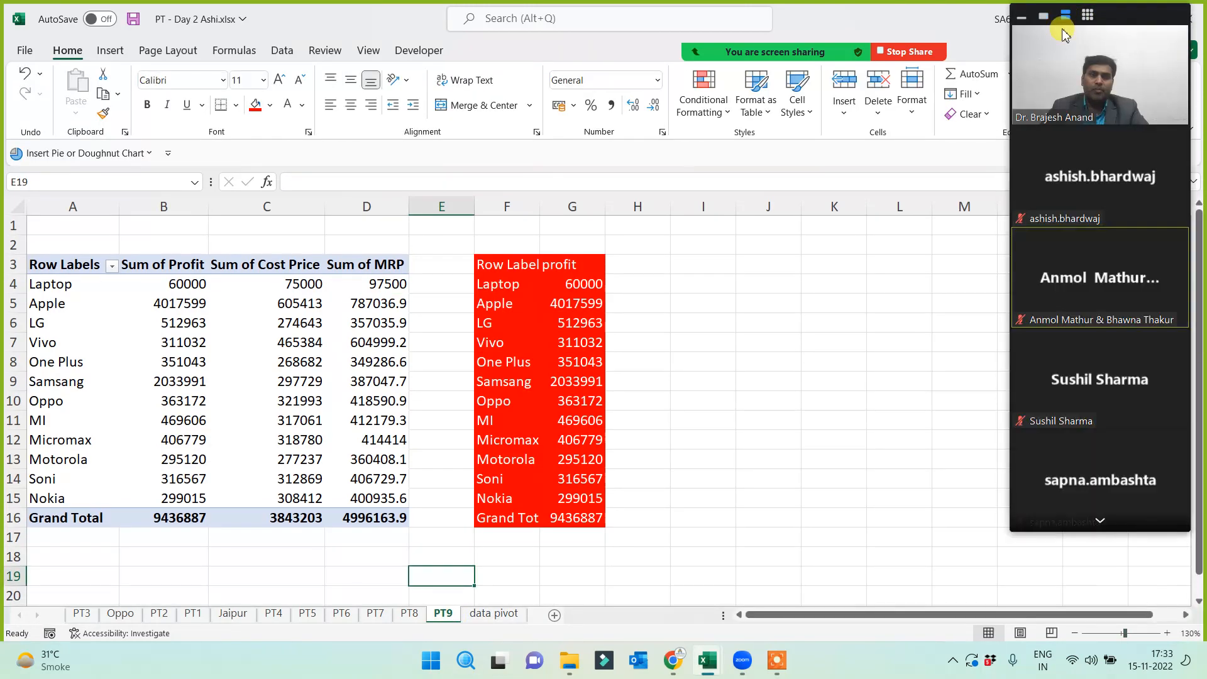
pyautogui.click(1099, 522)
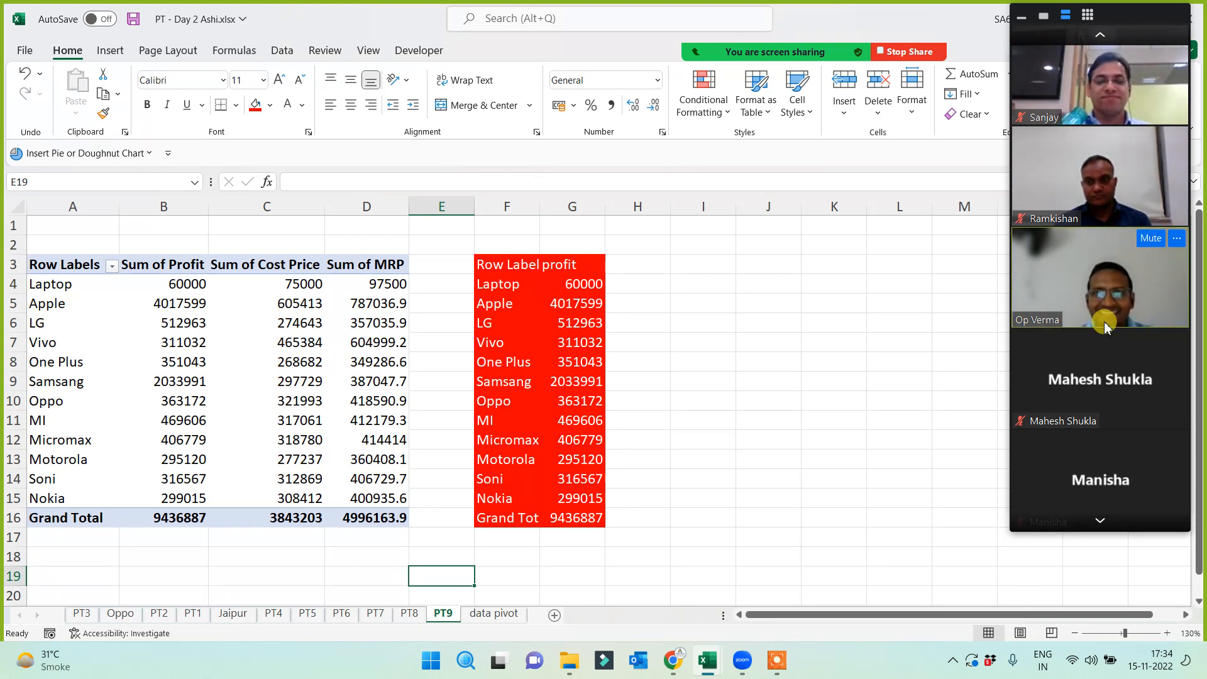
pyautogui.moveTo(1101, 186)
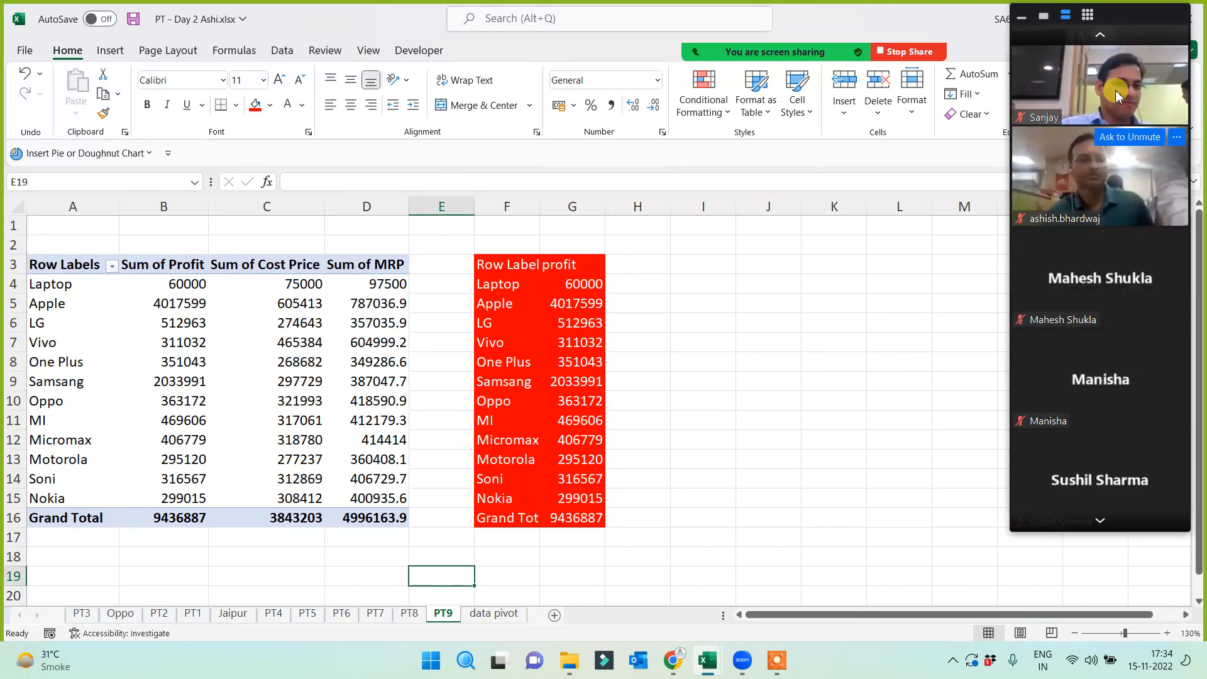
pyautogui.click(1100, 35)
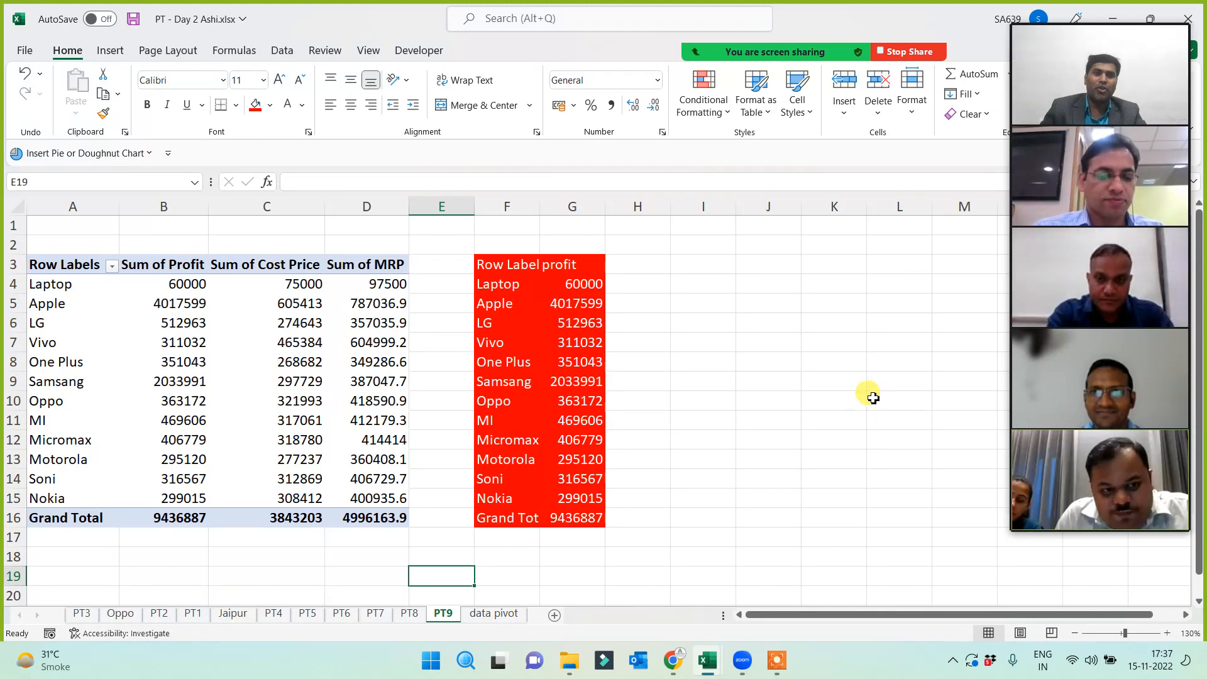
pyautogui.moveTo(789, 46)
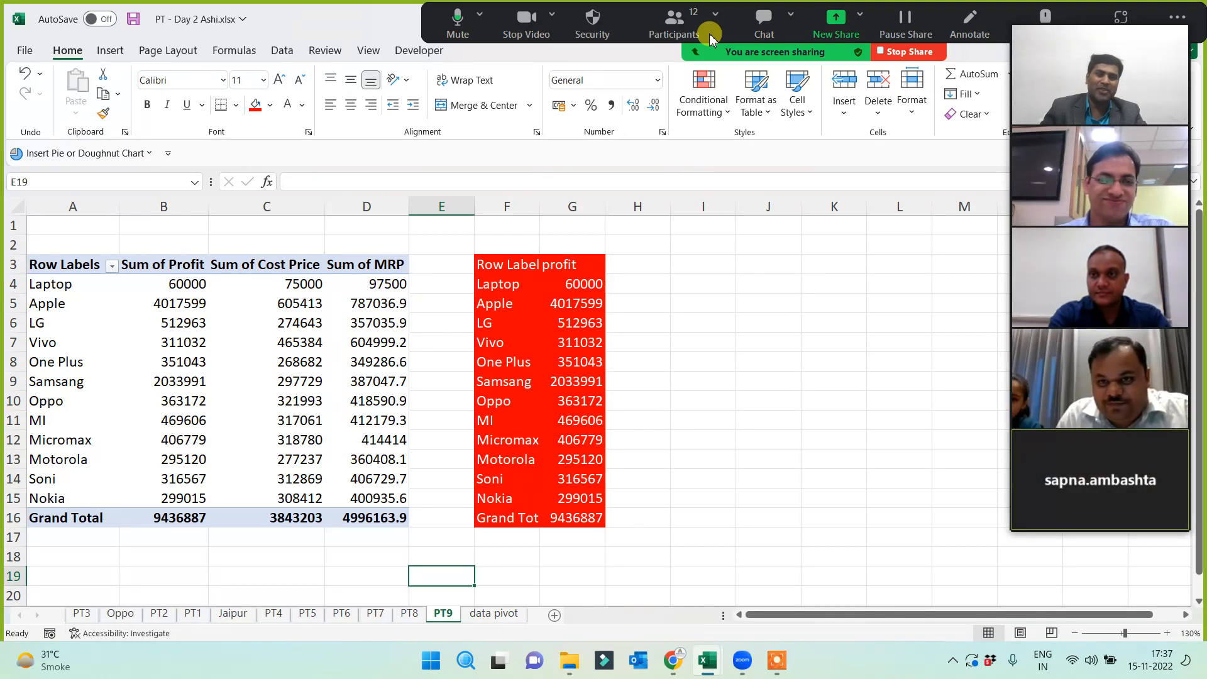
pyautogui.click(1101, 524)
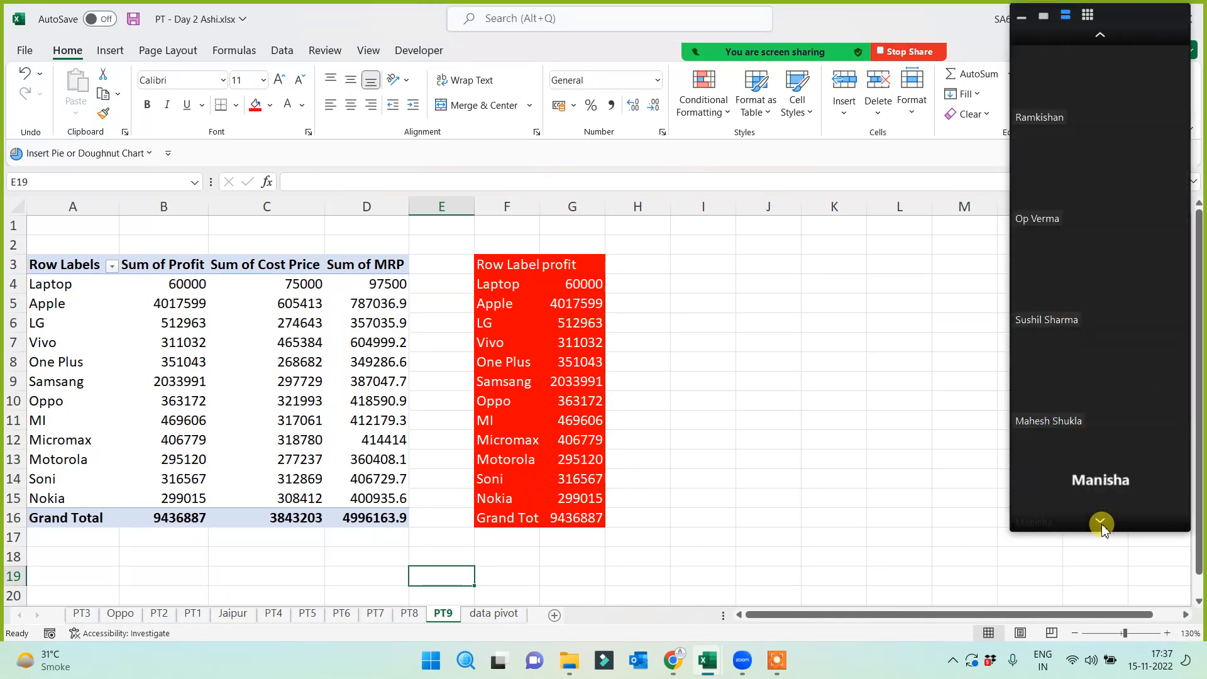
pyautogui.click(1101, 525)
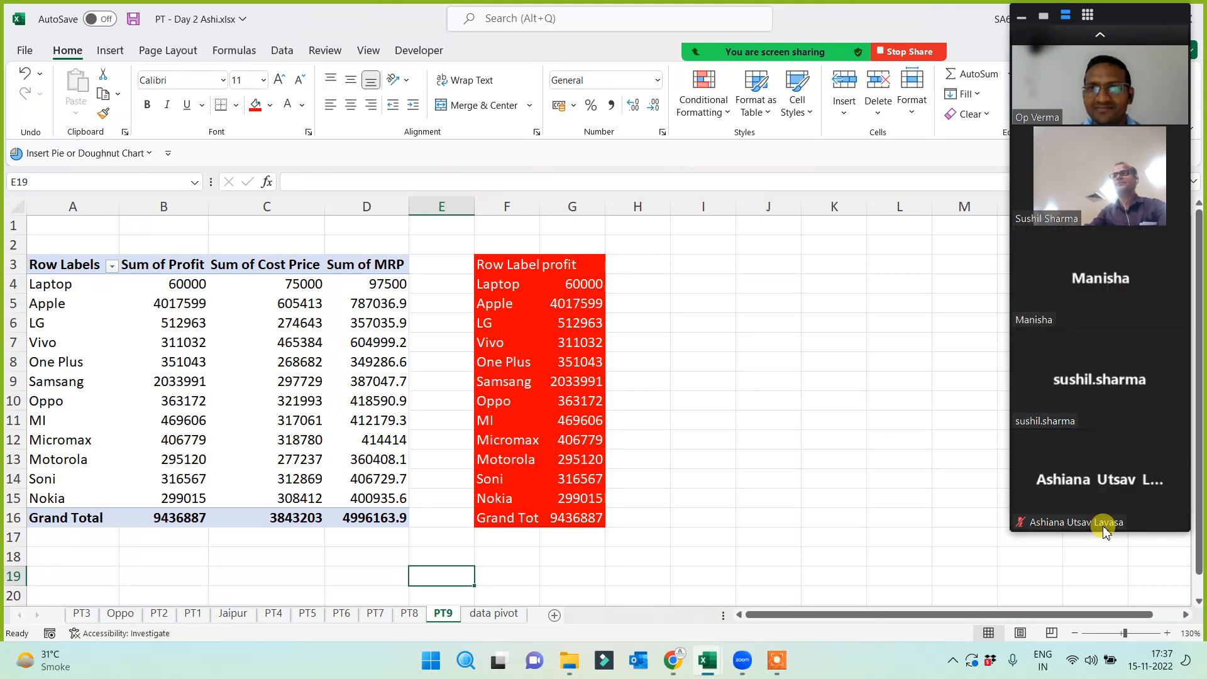
pyautogui.click(1100, 37)
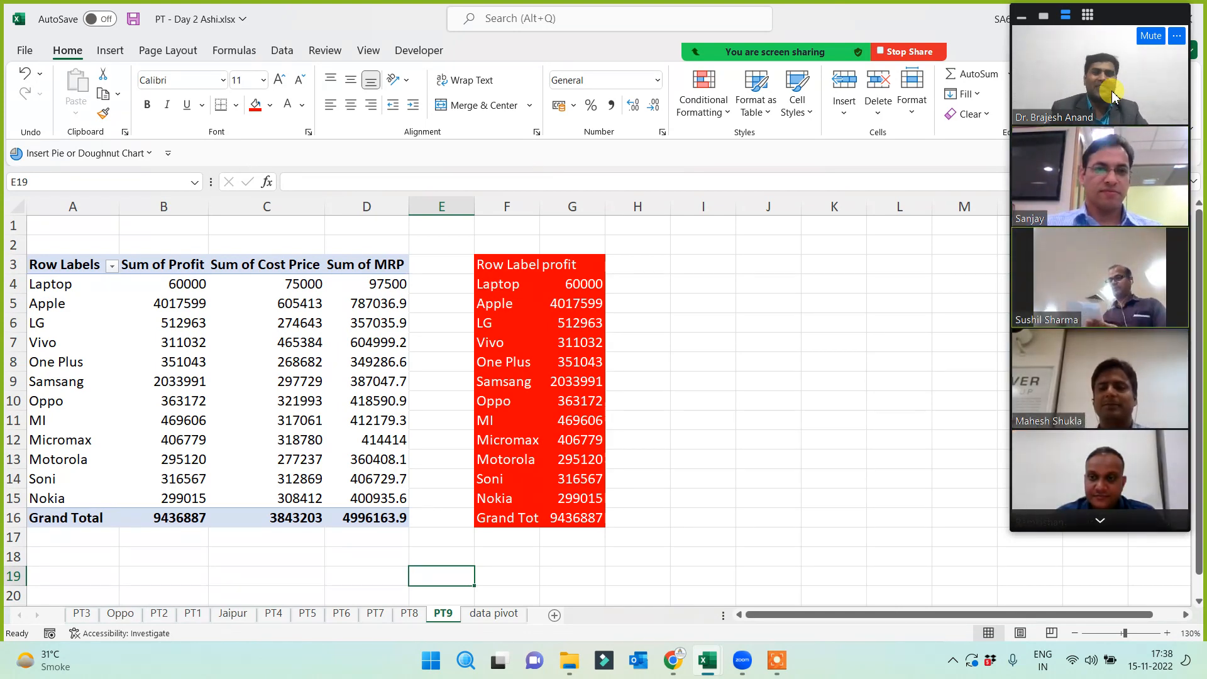
pyautogui.click(1101, 520)
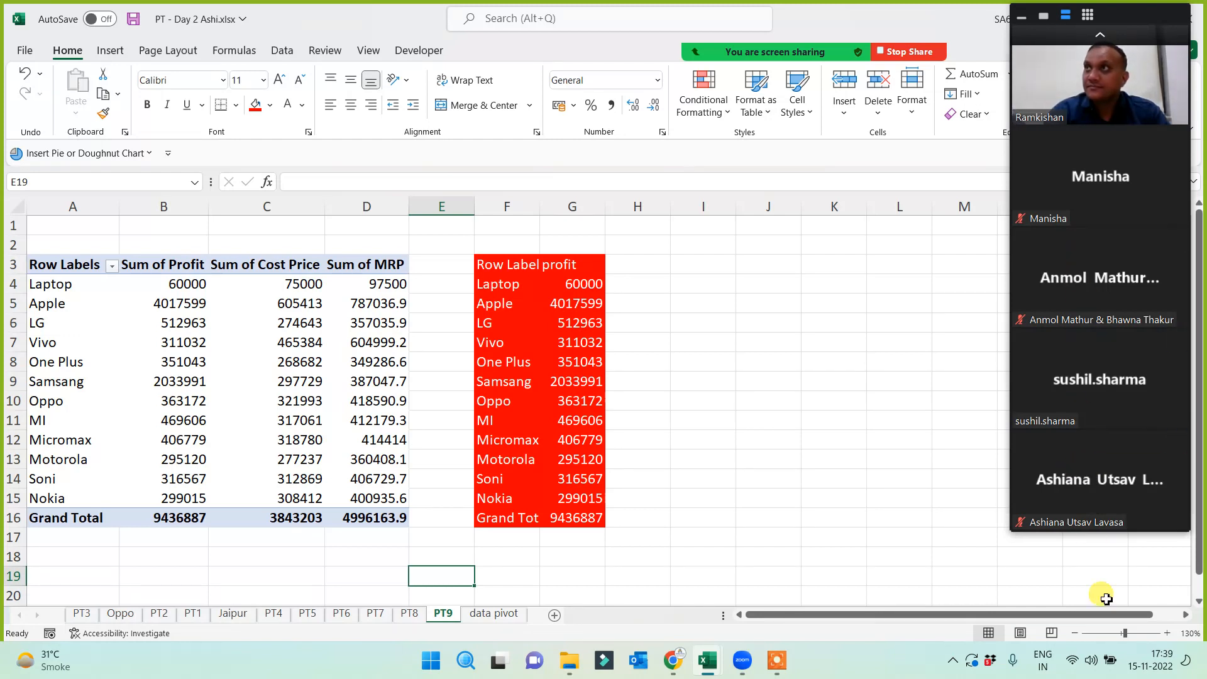
pyautogui.click(1105, 41)
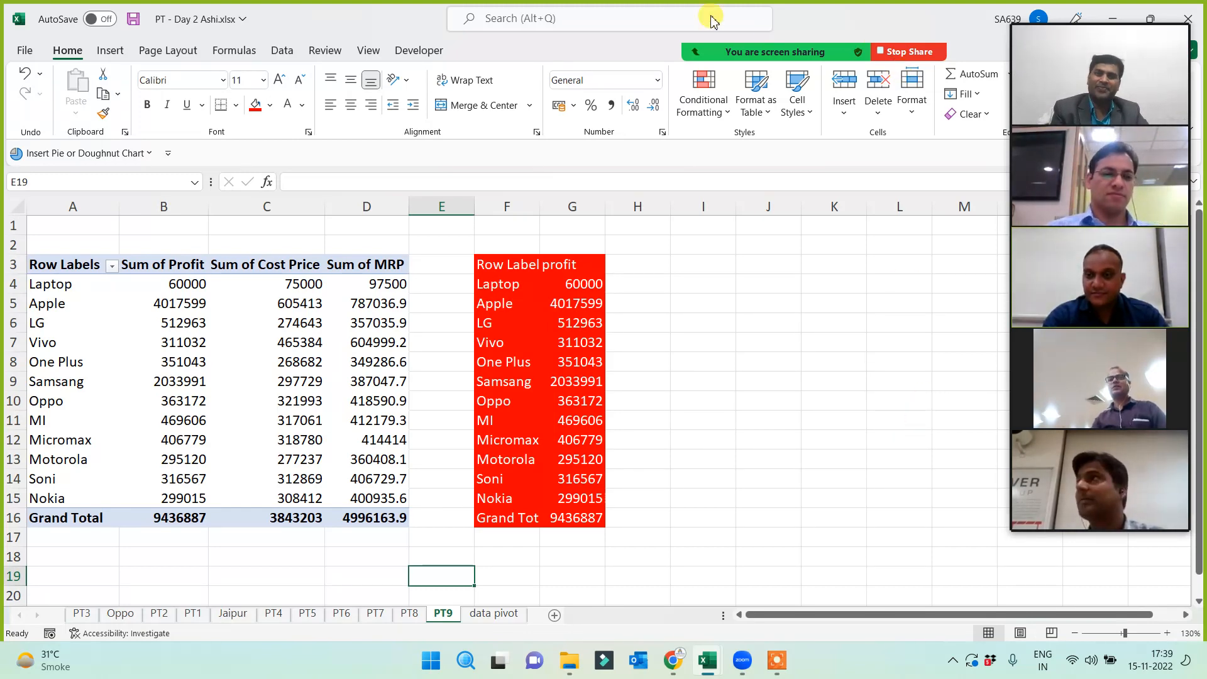
# Stop sharing the screen, end the Zoom meeting and close the Zoom window
pyautogui.click(918, 53)
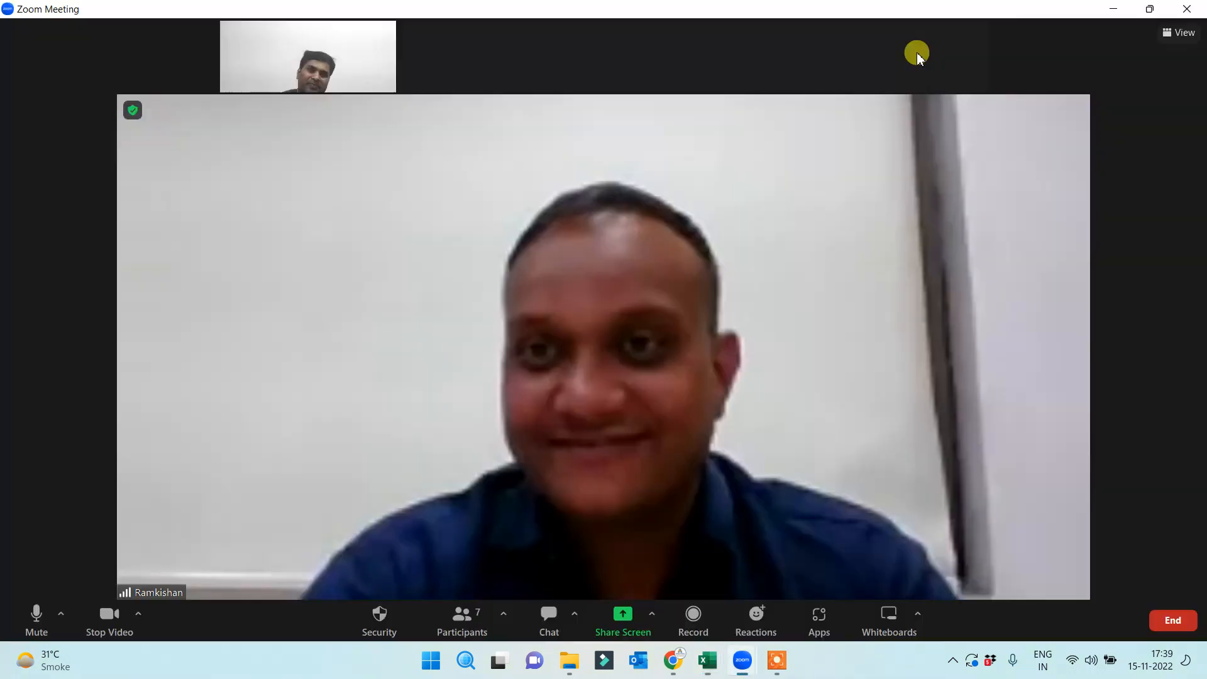
pyautogui.click(1177, 615)
pyautogui.click(1113, 540)
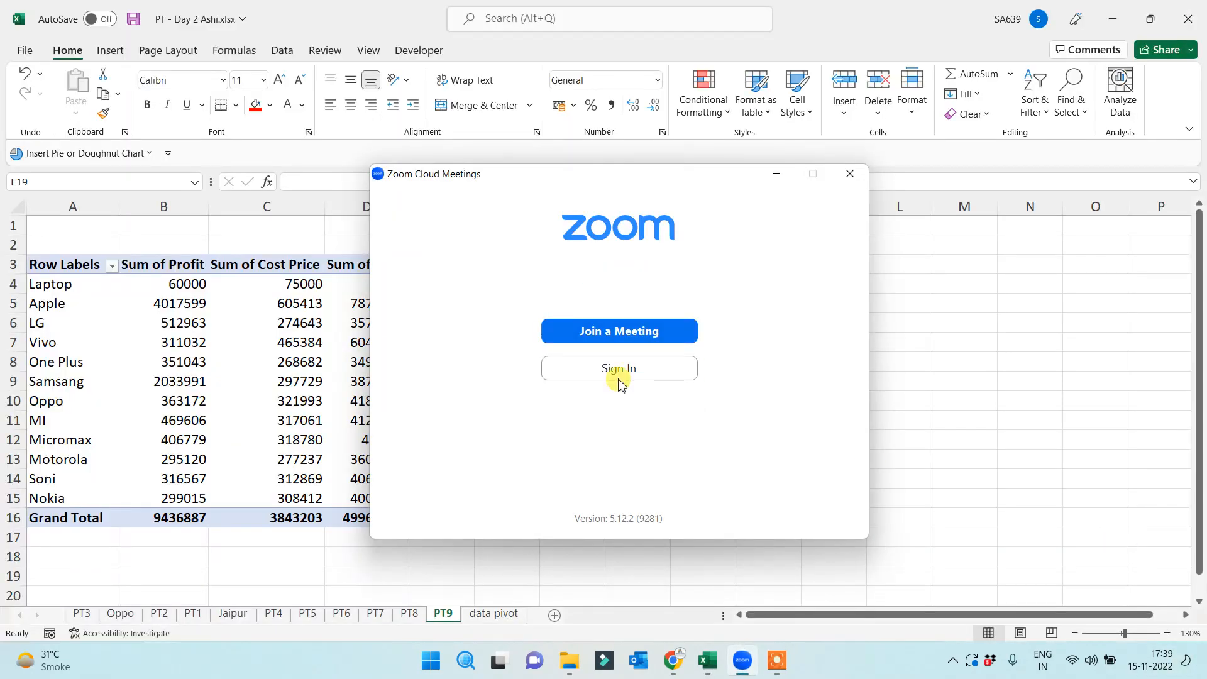
pyautogui.click(850, 173)
pyautogui.click(760, 660)
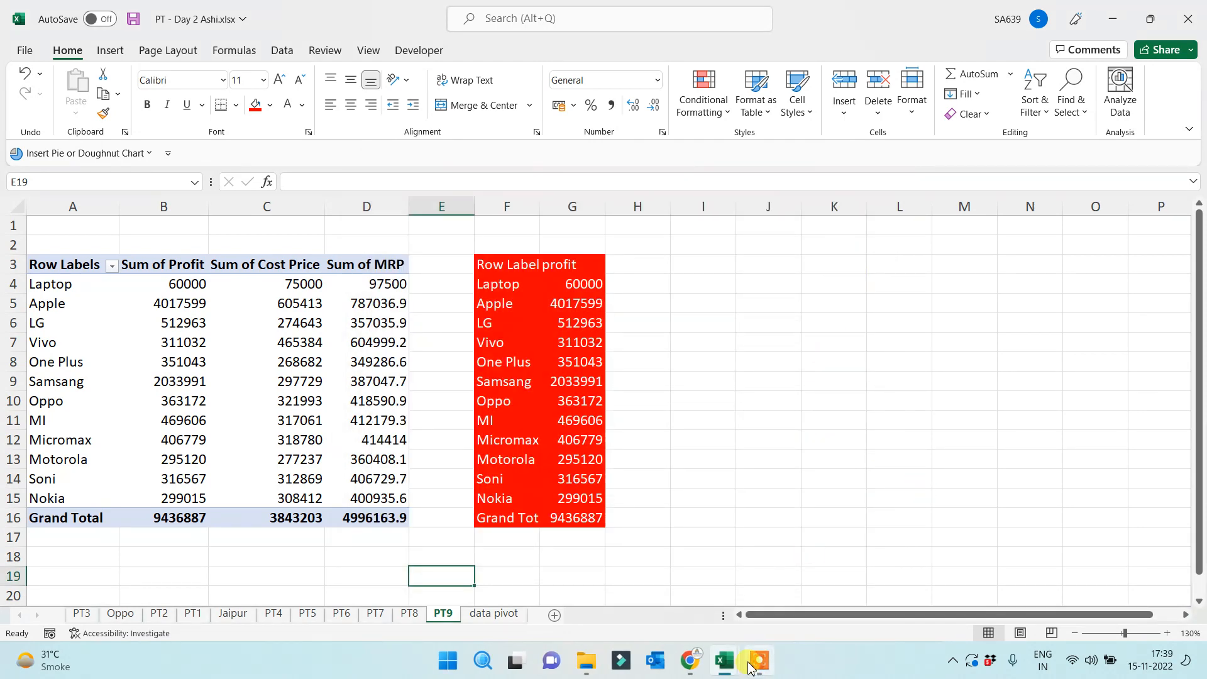